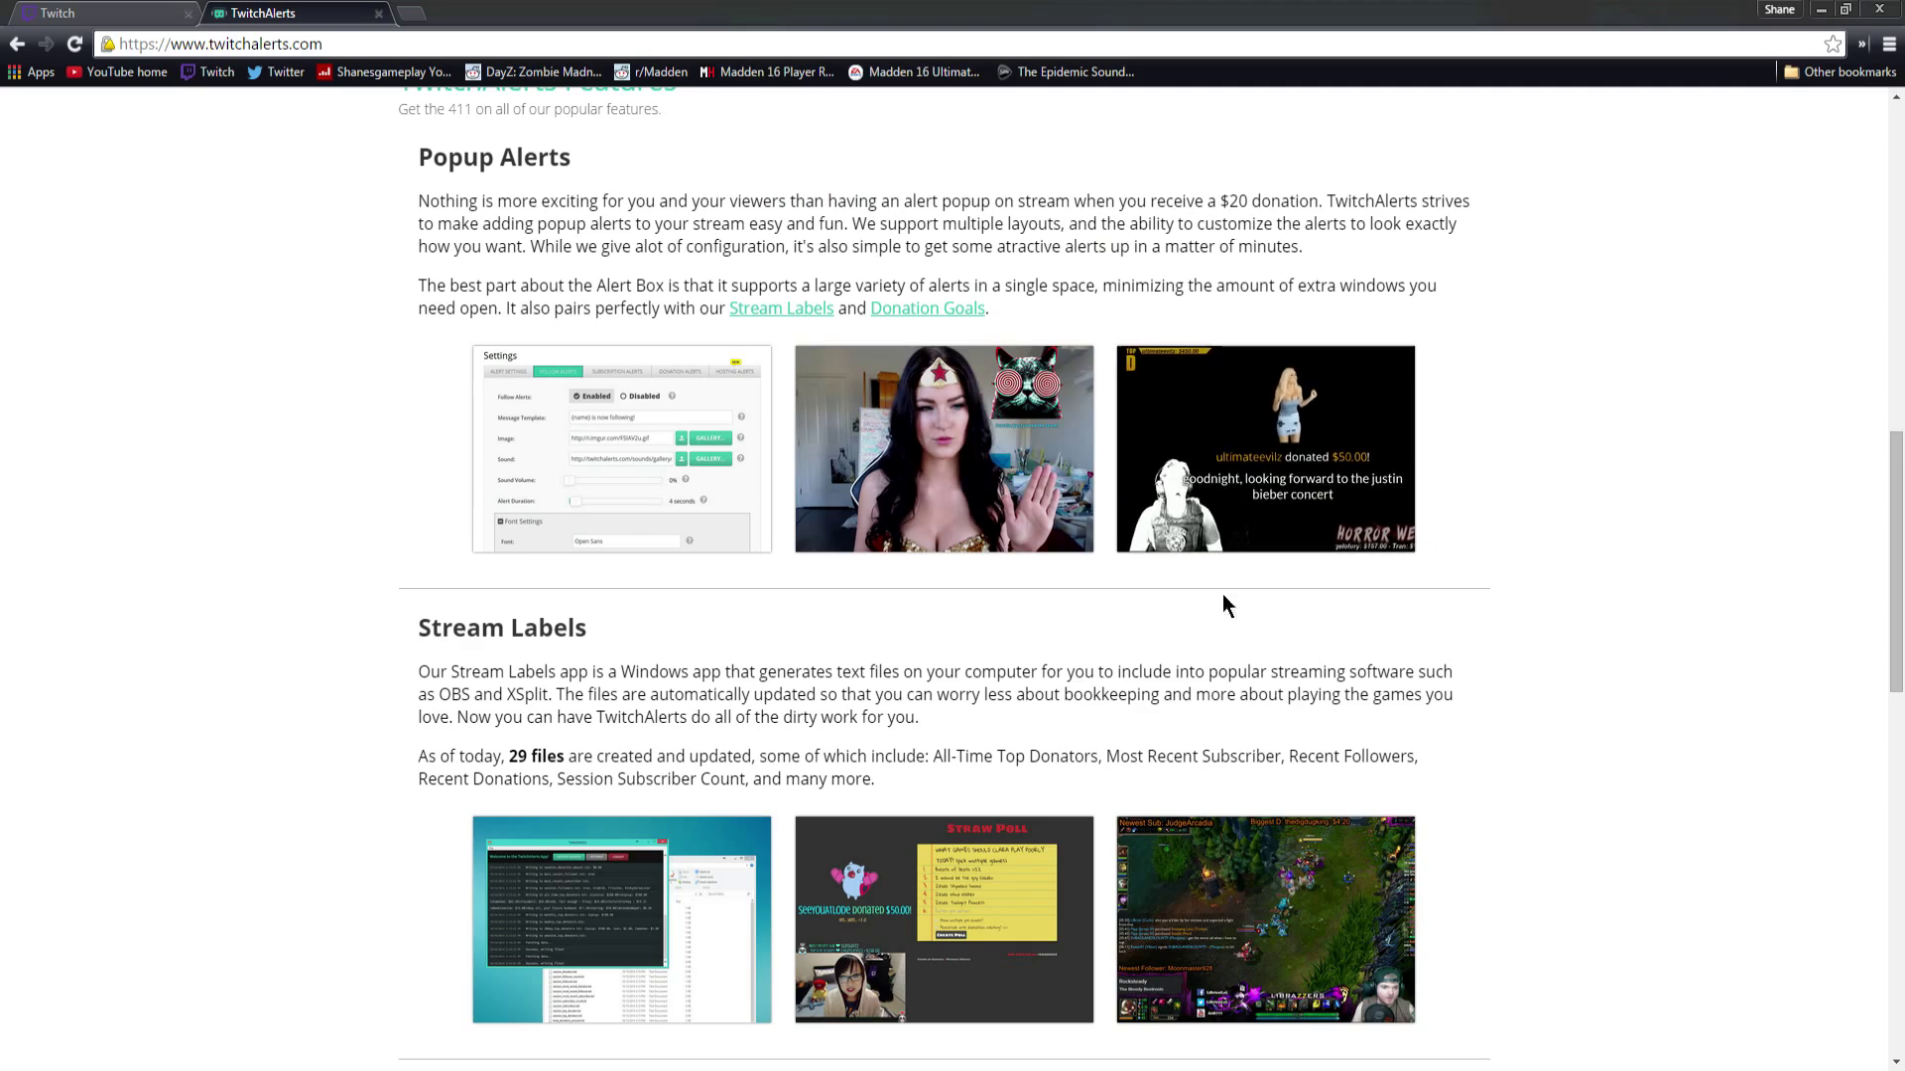
Step: Reload twitchalerts.com/dashboard to show today's 0 follows, subscriptions and donations with recent events
{"action": "scroll", "coordinate": [1509, 760], "scroll_direction": "up", "scroll_amount": 3}
{"action": "scroll", "coordinate": [1501, 756], "scroll_direction": "up", "scroll_amount": 5}
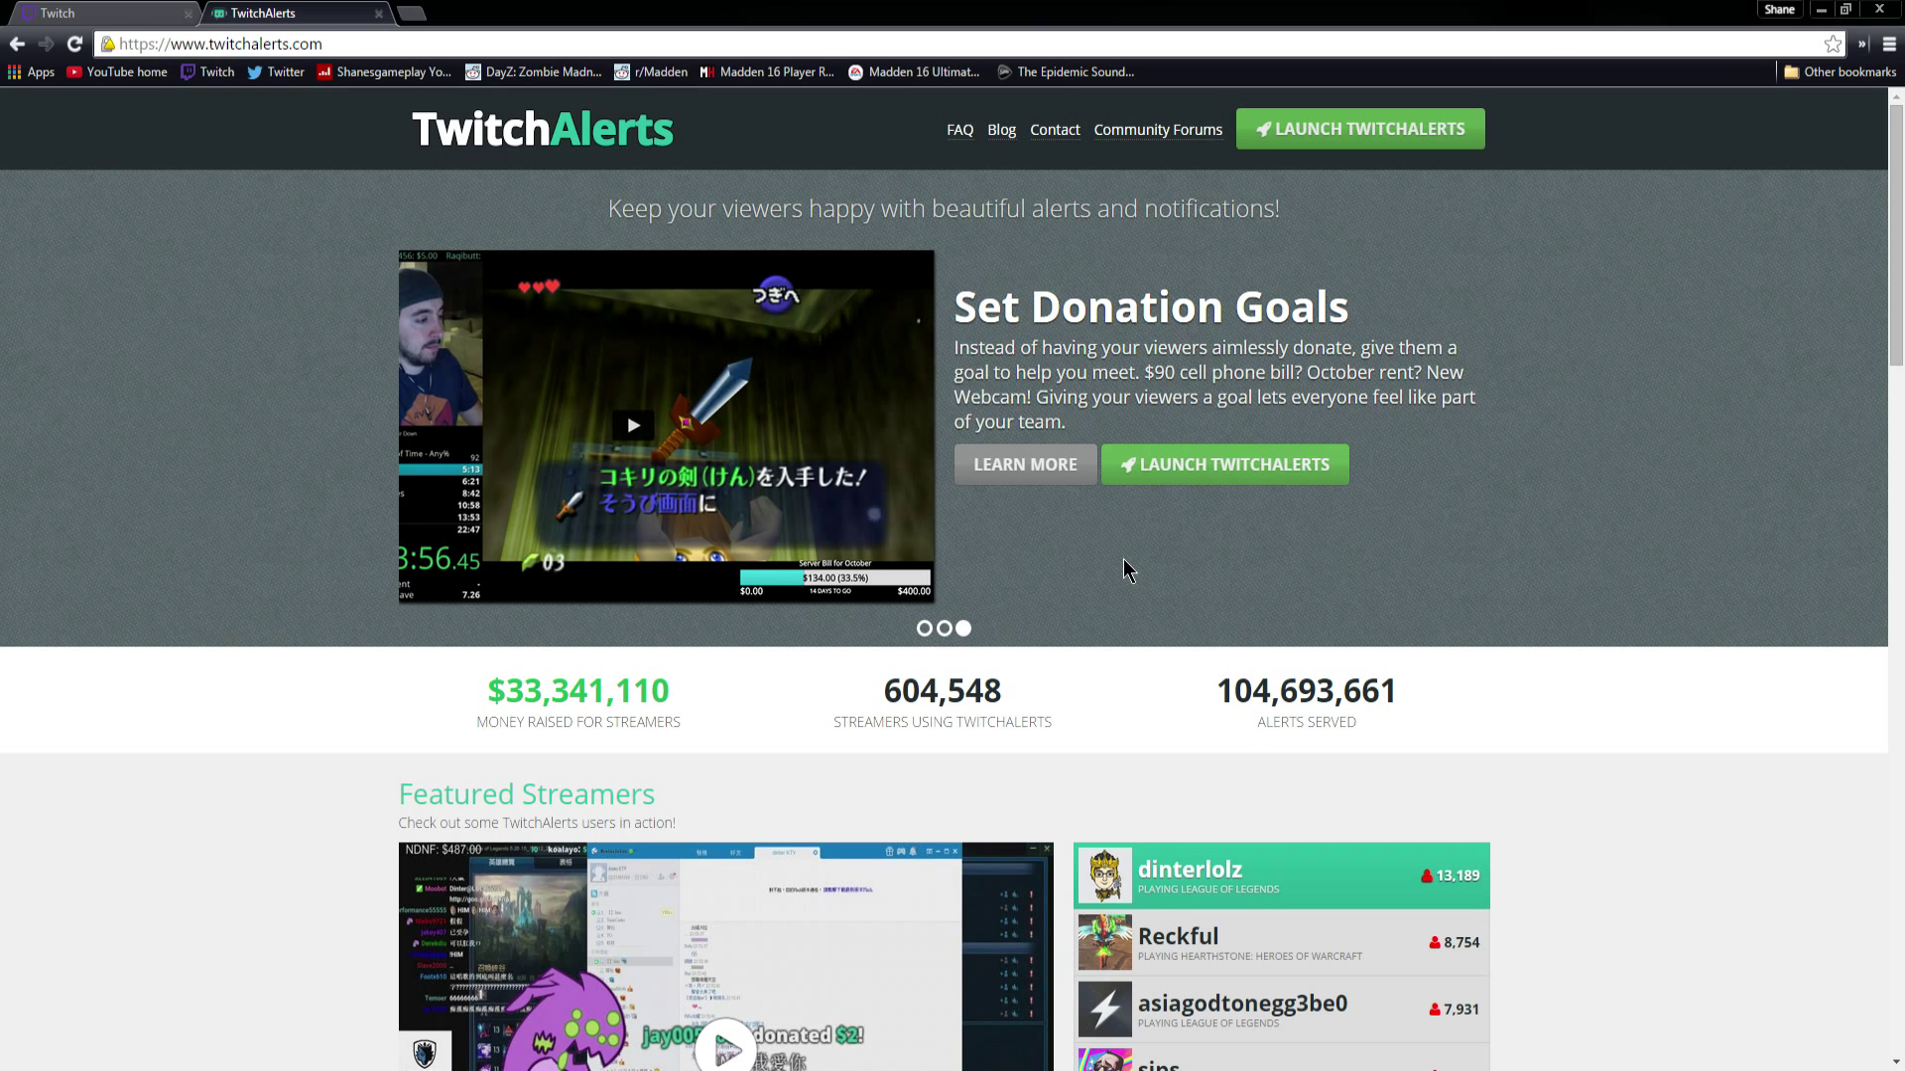
{"action": "scroll", "coordinate": [1124, 557], "scroll_direction": "down", "scroll_amount": 4}
{"action": "scroll", "coordinate": [1123, 557], "scroll_direction": "up", "scroll_amount": 4}
{"action": "scroll", "coordinate": [1875, 487], "scroll_direction": "down", "scroll_amount": 9}
{"action": "scroll", "coordinate": [1875, 486], "scroll_direction": "up", "scroll_amount": 9}
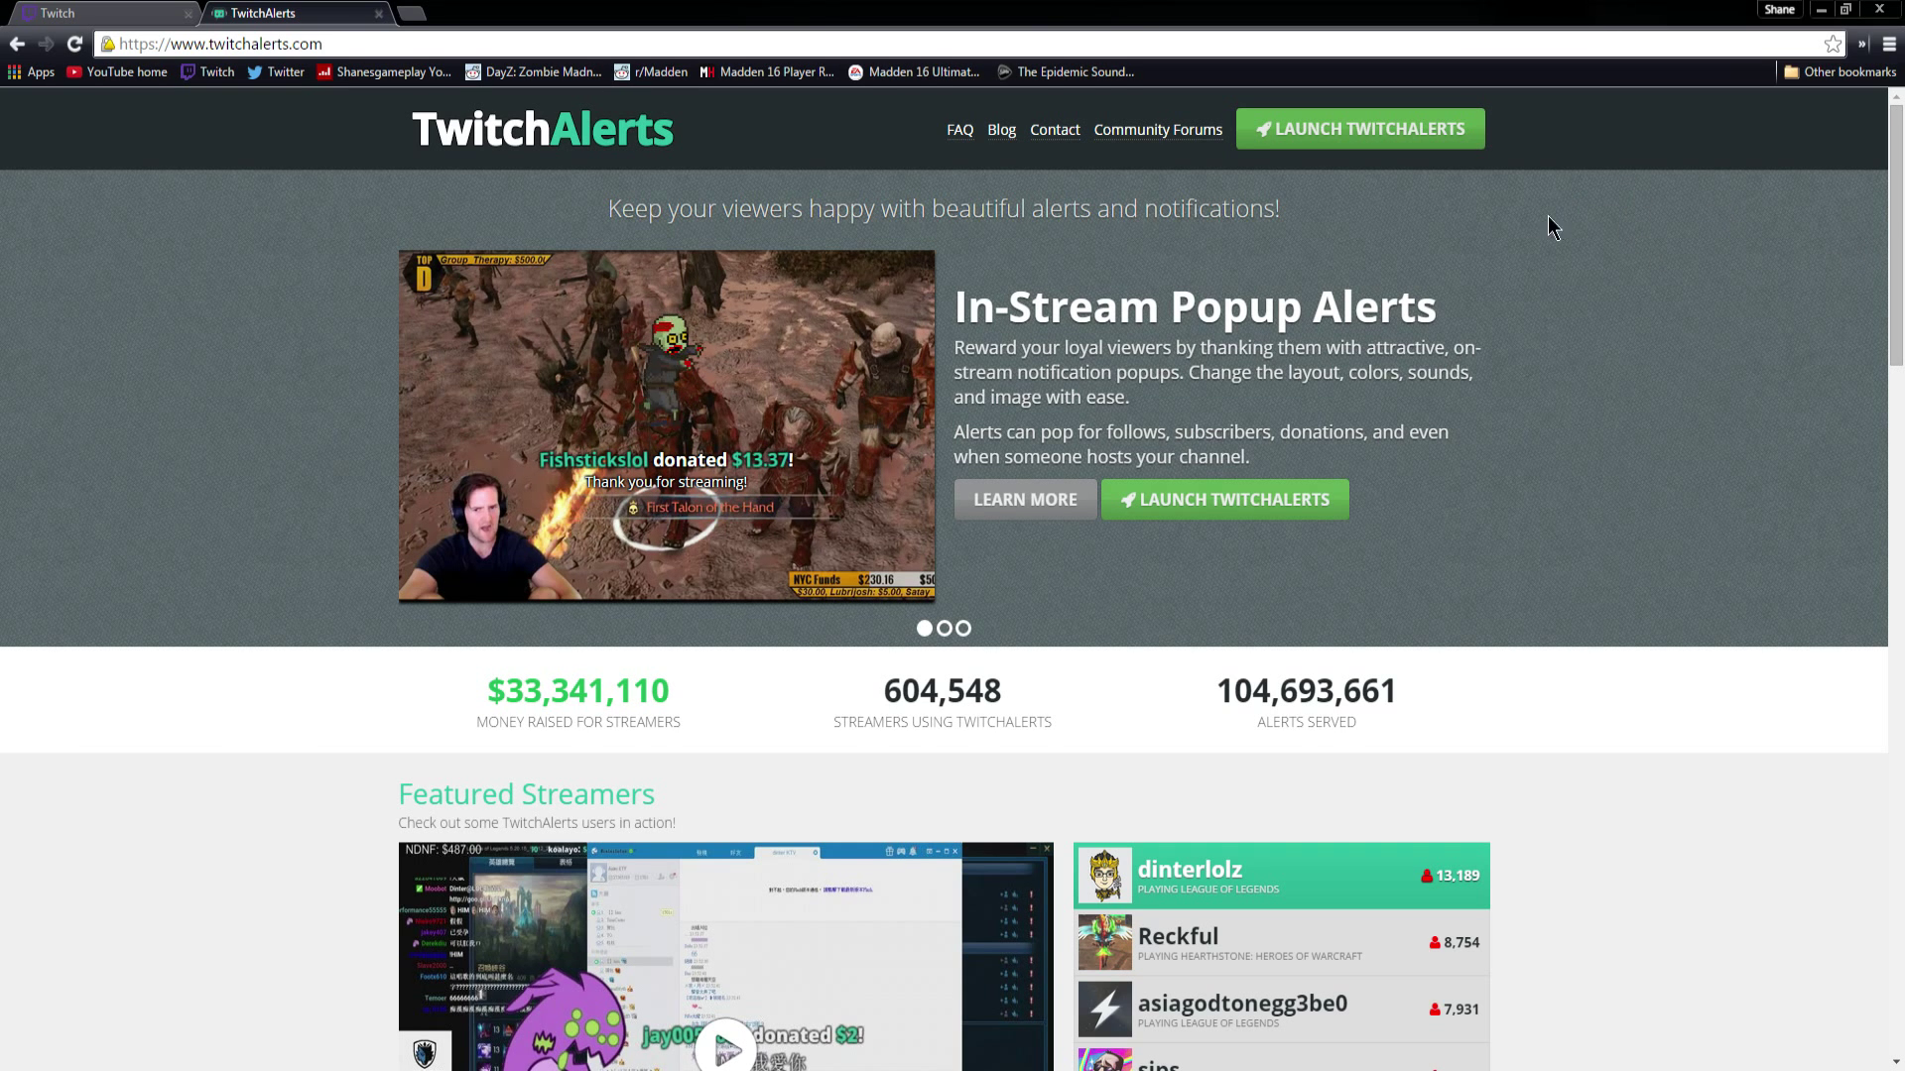
{"action": "scroll", "coordinate": [1885, 317], "scroll_direction": "down", "scroll_amount": 3}
{"action": "scroll", "coordinate": [1885, 323], "scroll_direction": "up", "scroll_amount": 2}
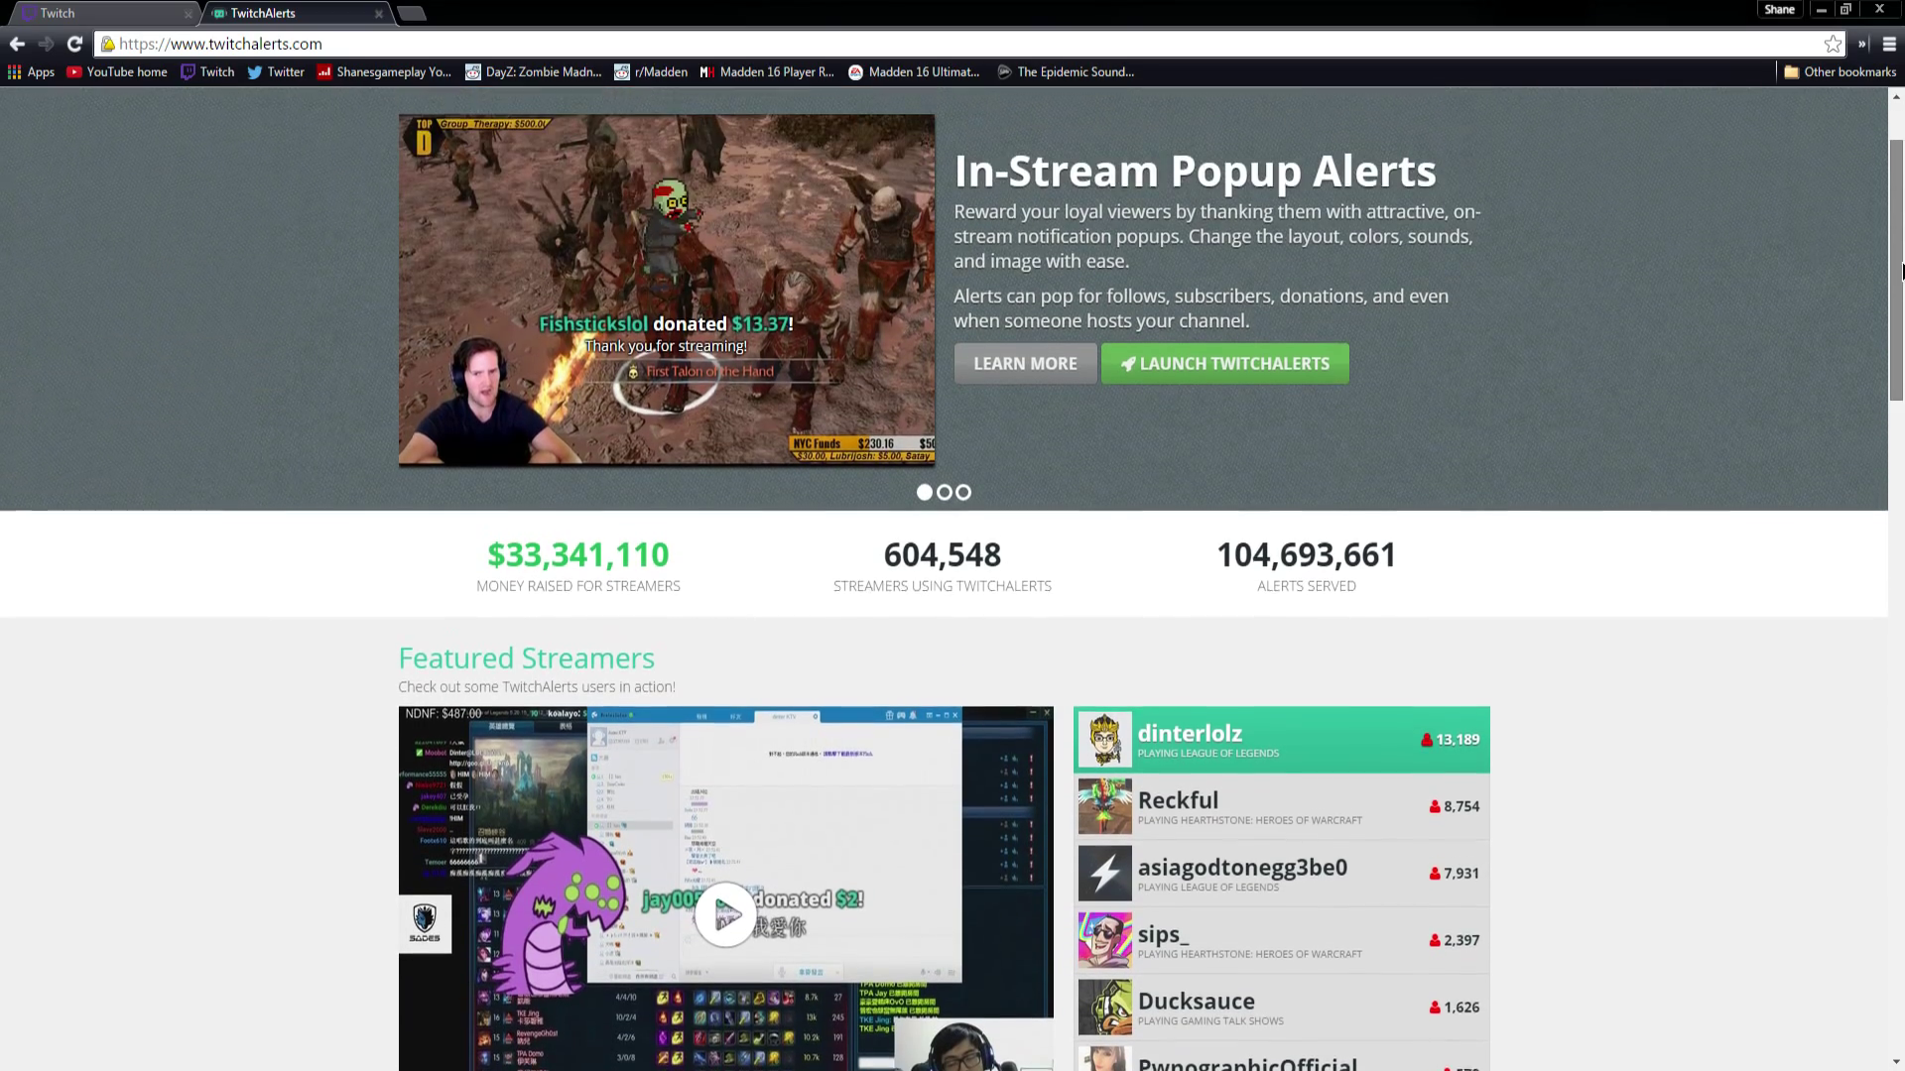
{"action": "scroll", "coordinate": [952, 575], "scroll_direction": "up", "scroll_amount": 1}
{"action": "scroll", "coordinate": [1865, 351], "scroll_direction": "down", "scroll_amount": 5}
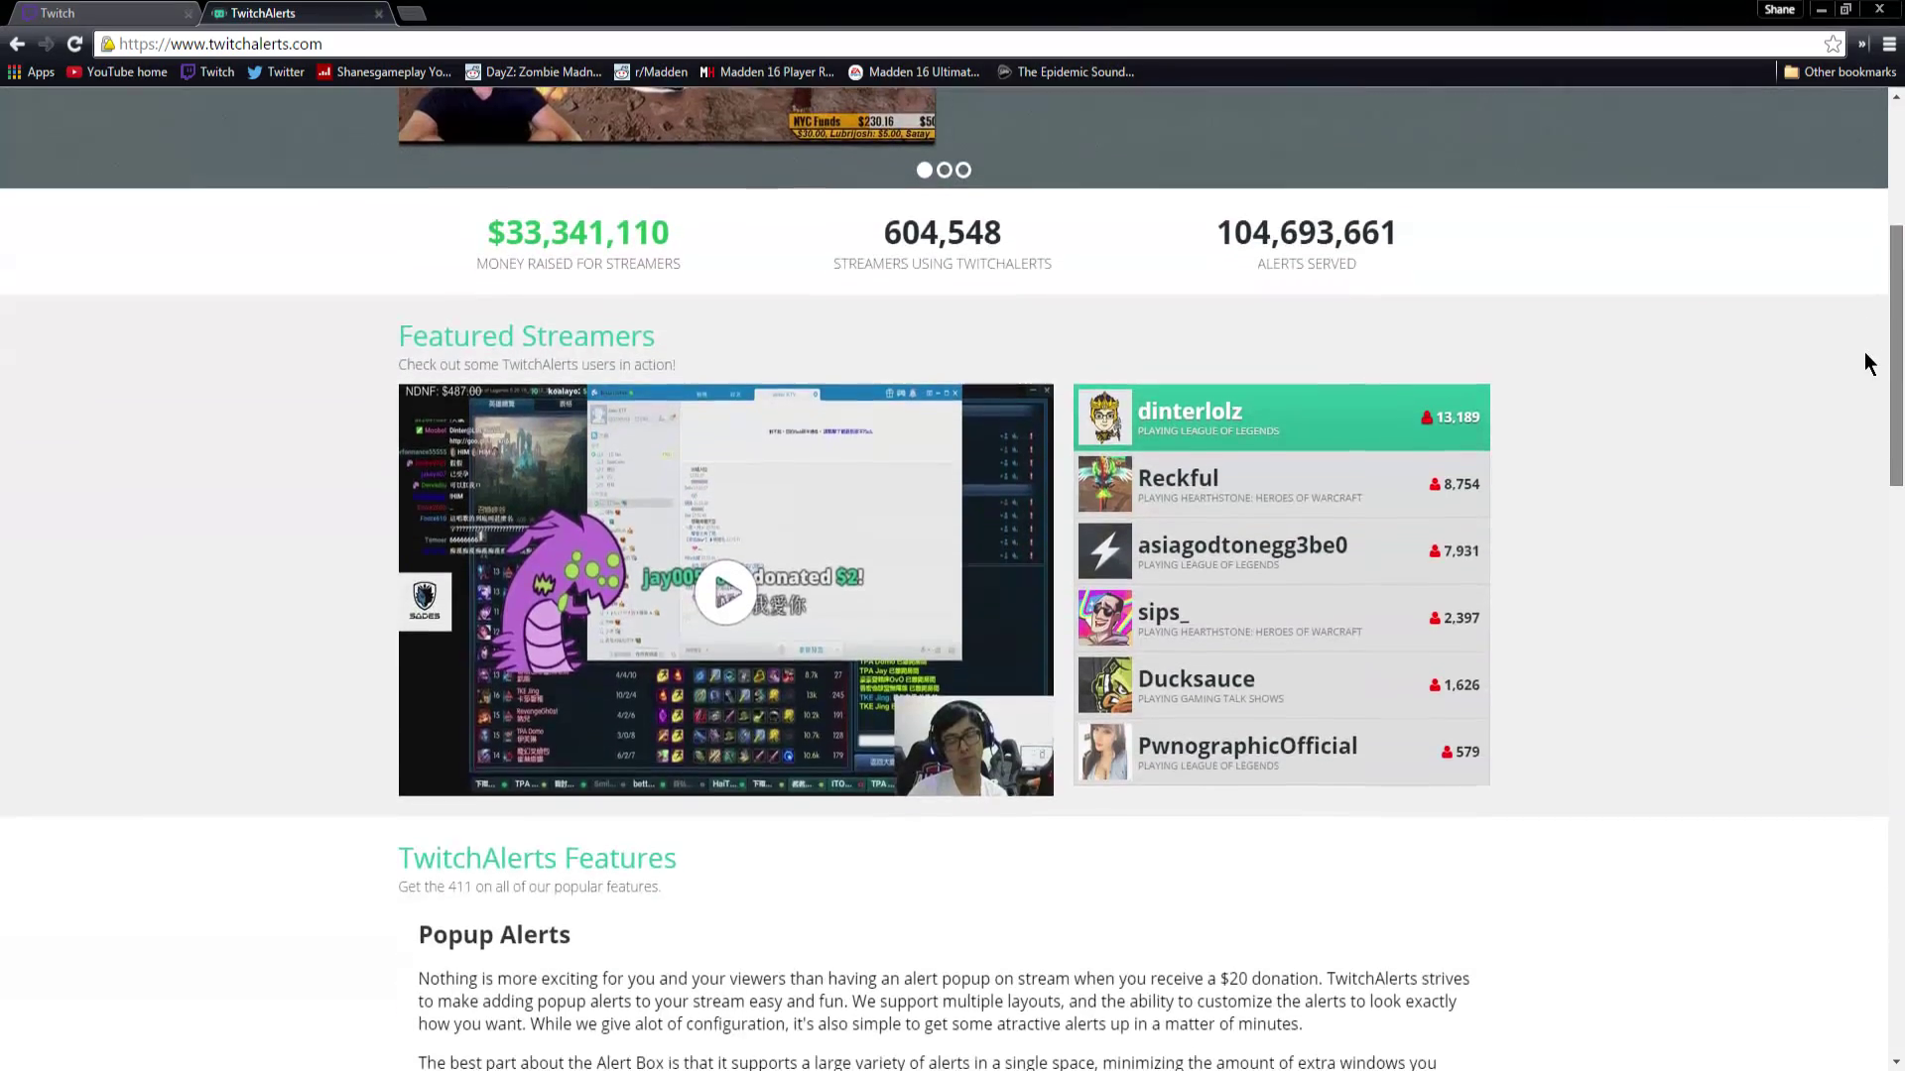
{"action": "scroll", "coordinate": [1868, 397], "scroll_direction": "down", "scroll_amount": 2}
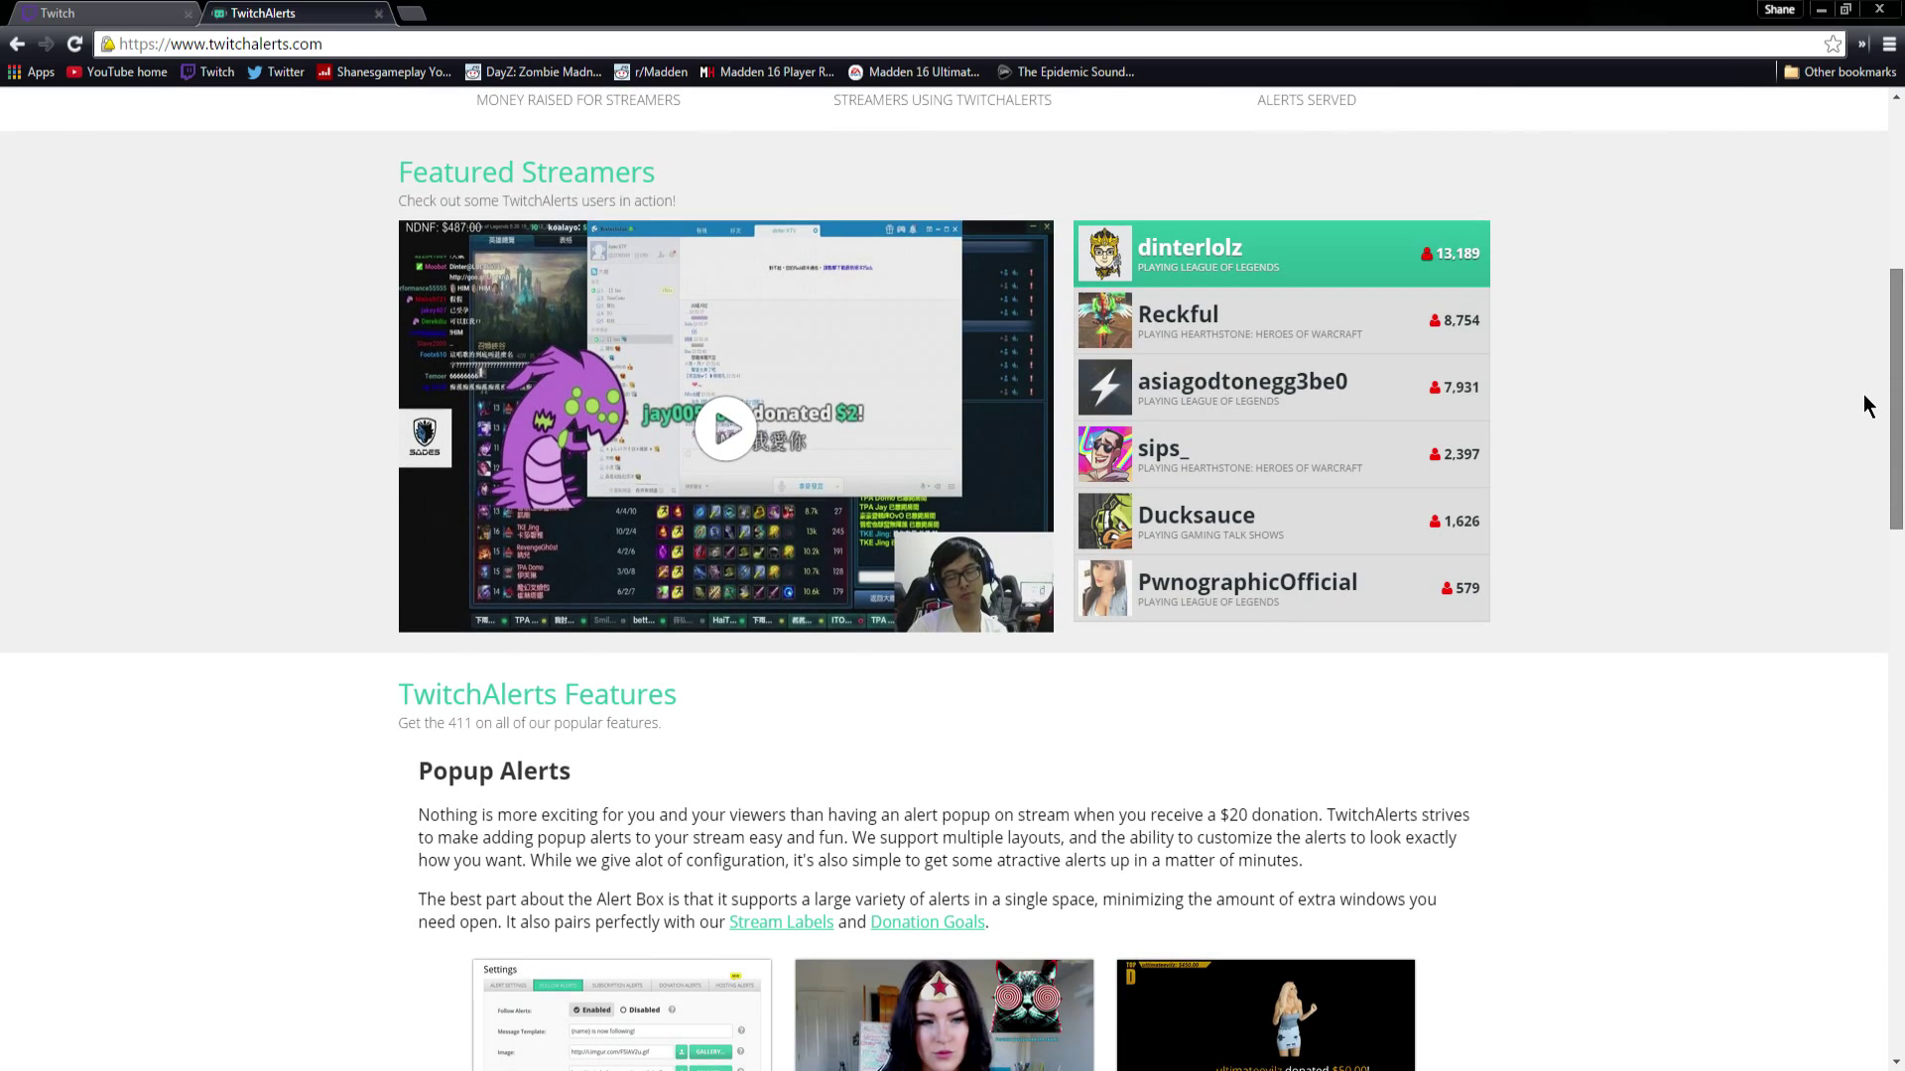
{"action": "scroll", "coordinate": [1868, 407], "scroll_direction": "down", "scroll_amount": 6}
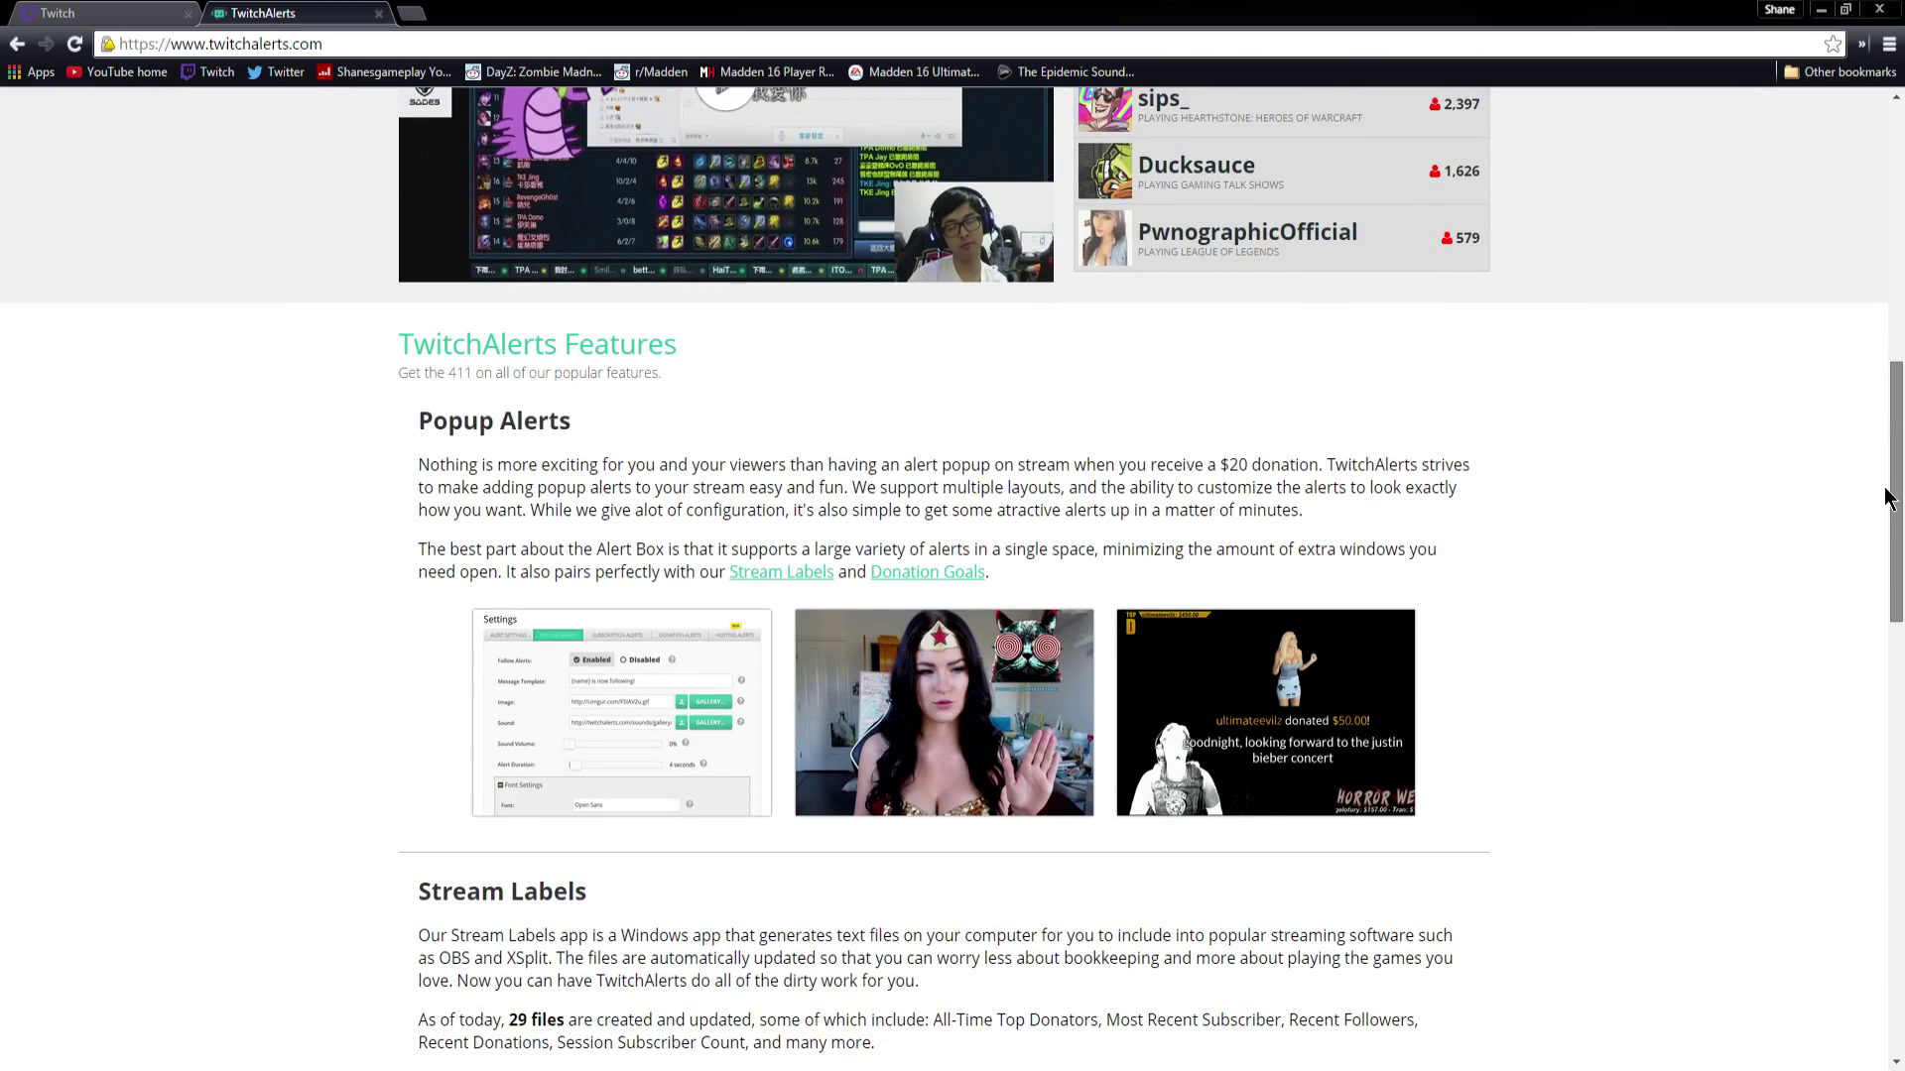
{"action": "scroll", "coordinate": [1727, 317], "scroll_direction": "up", "scroll_amount": 12}
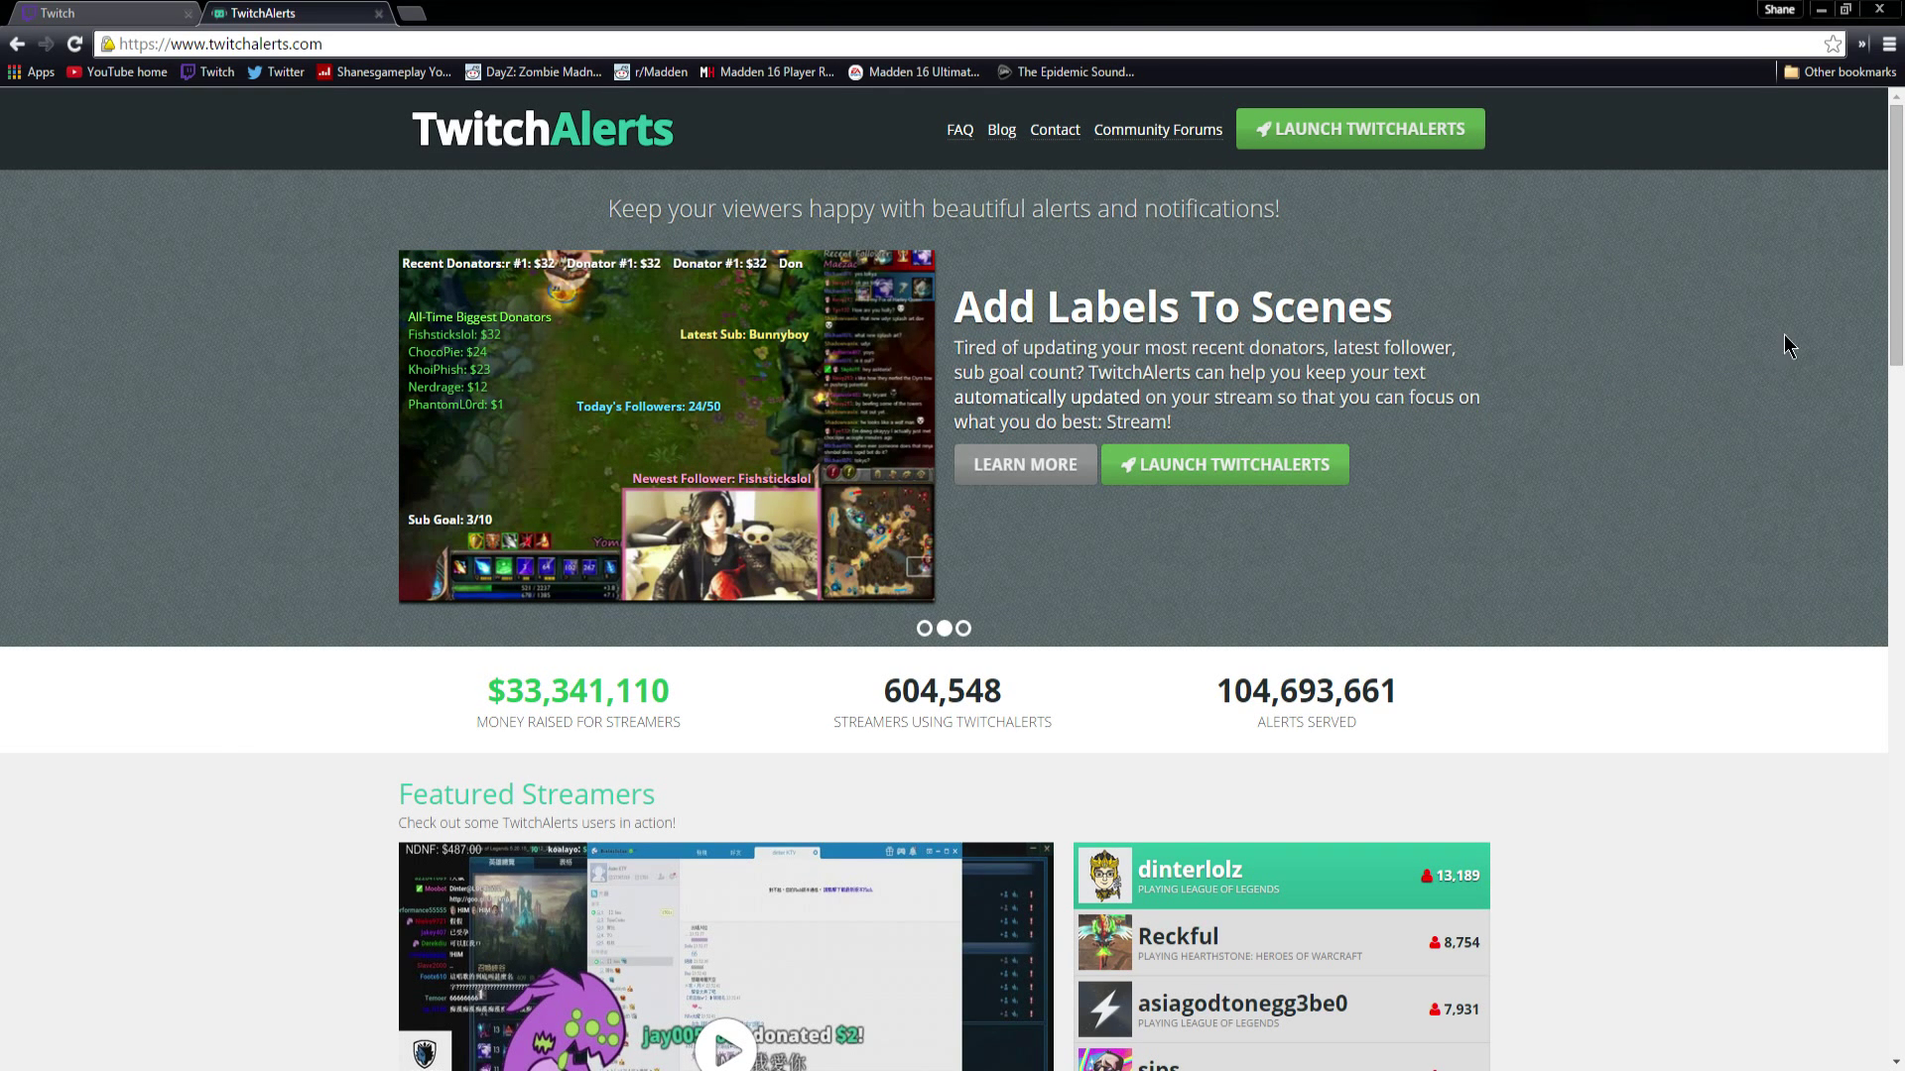
{"action": "left_click_drag", "start_coordinate": [1894, 236], "coordinate": [1875, 328]}
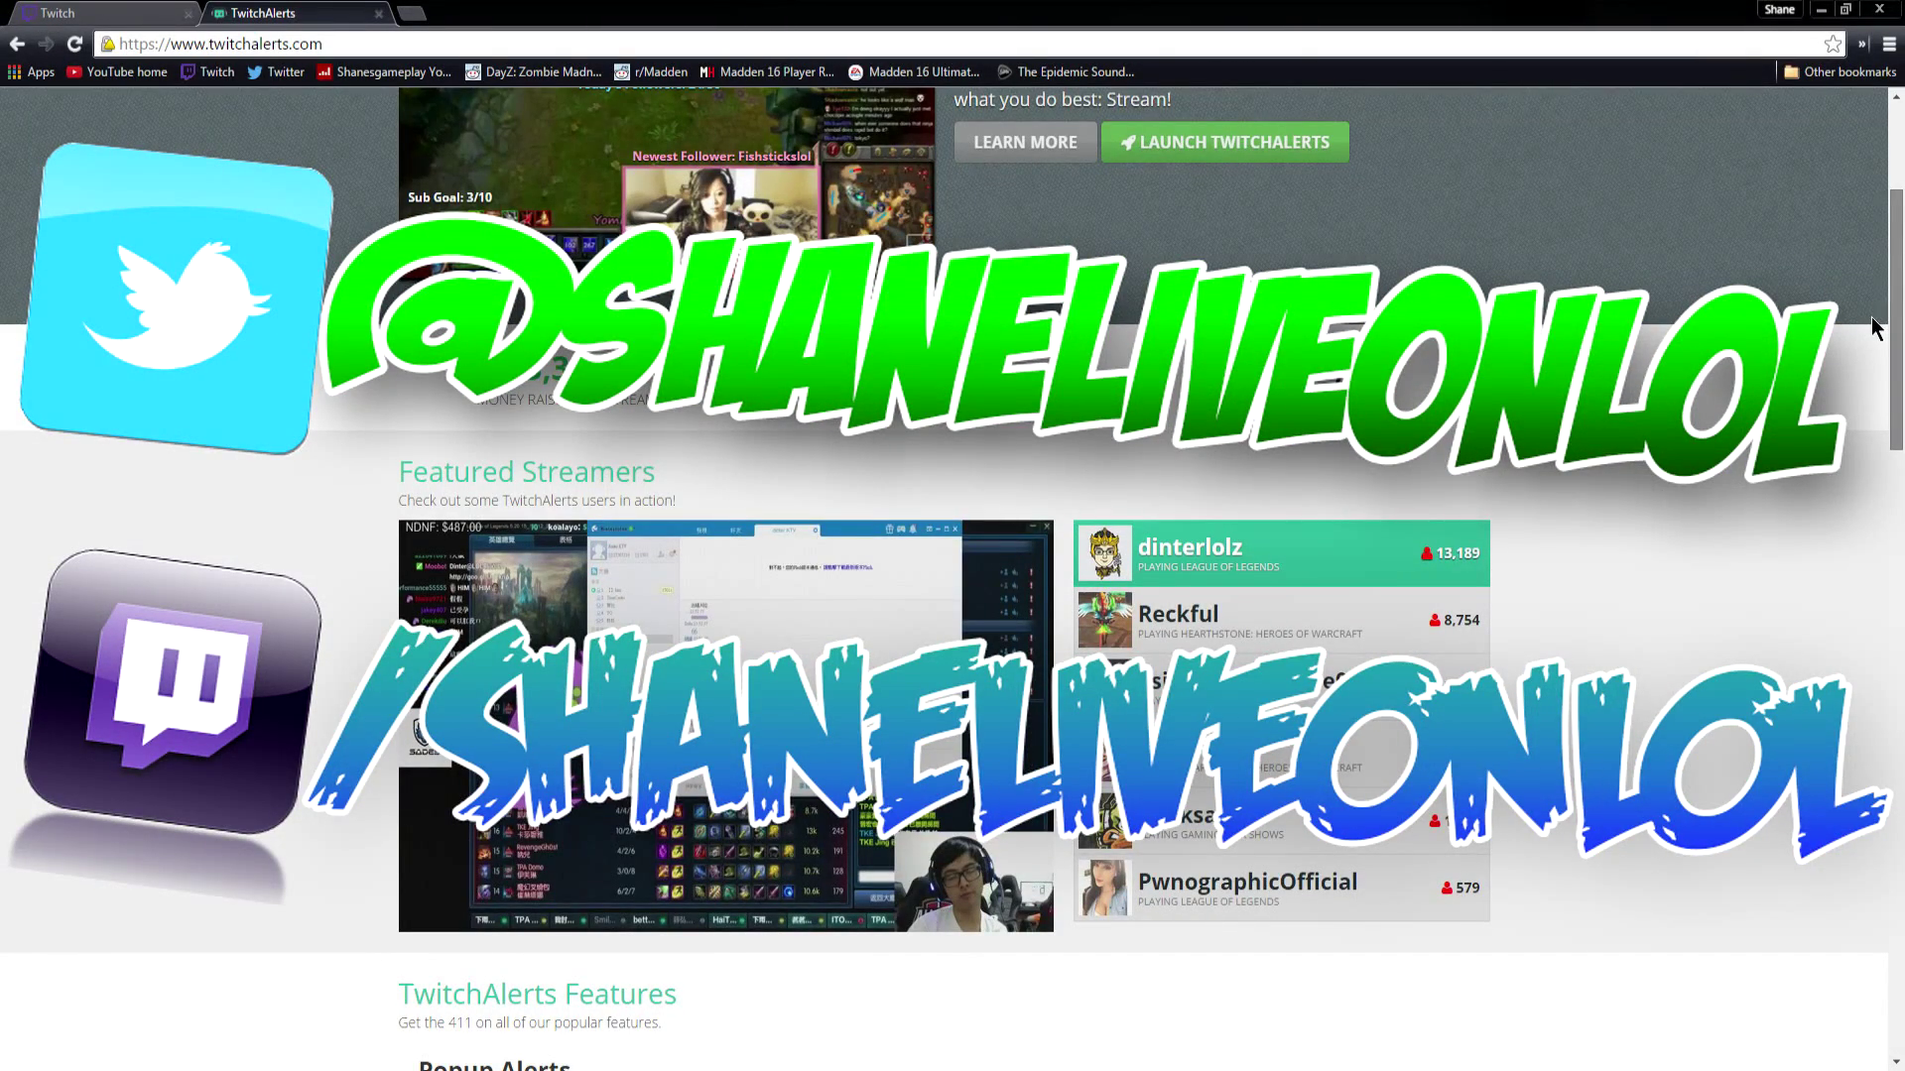
{"action": "scroll", "coordinate": [1875, 327], "scroll_direction": "up", "scroll_amount": 3}
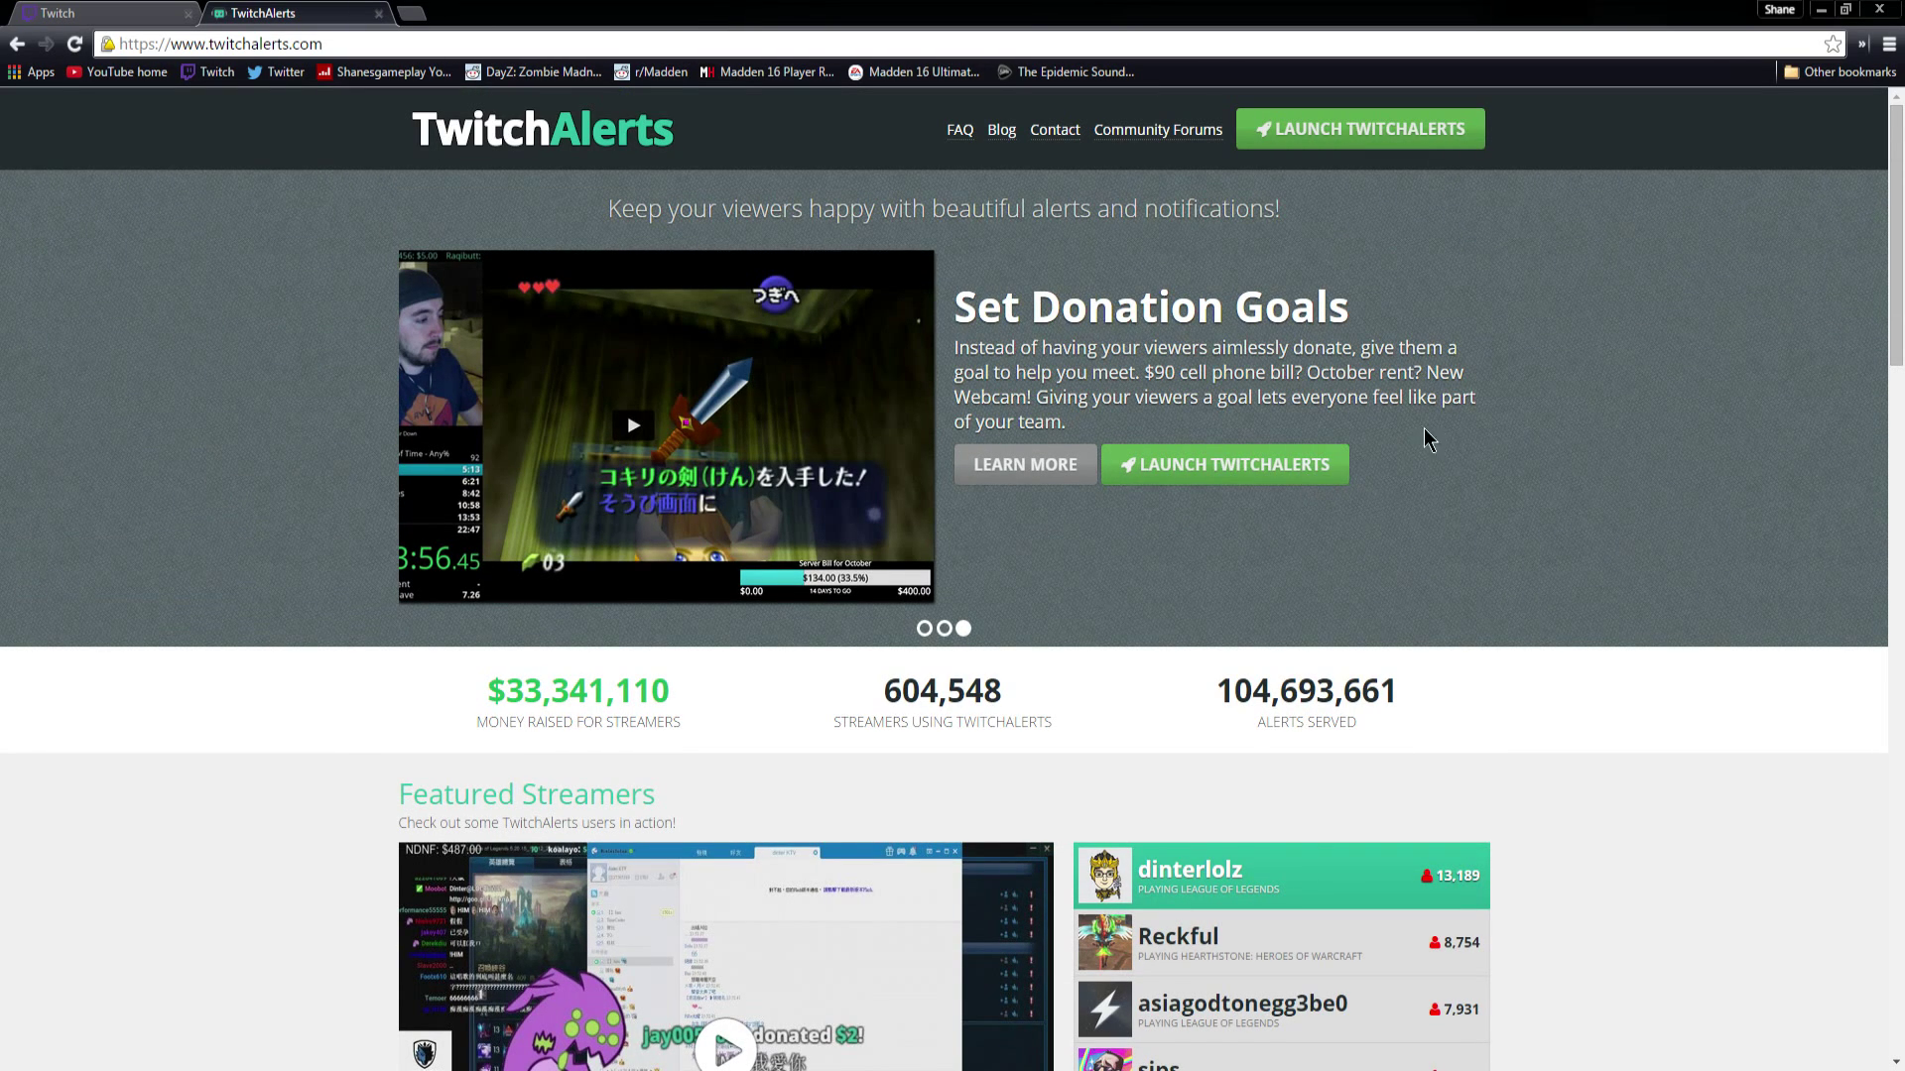
{"action": "left_click", "coordinate": [304, 44]}
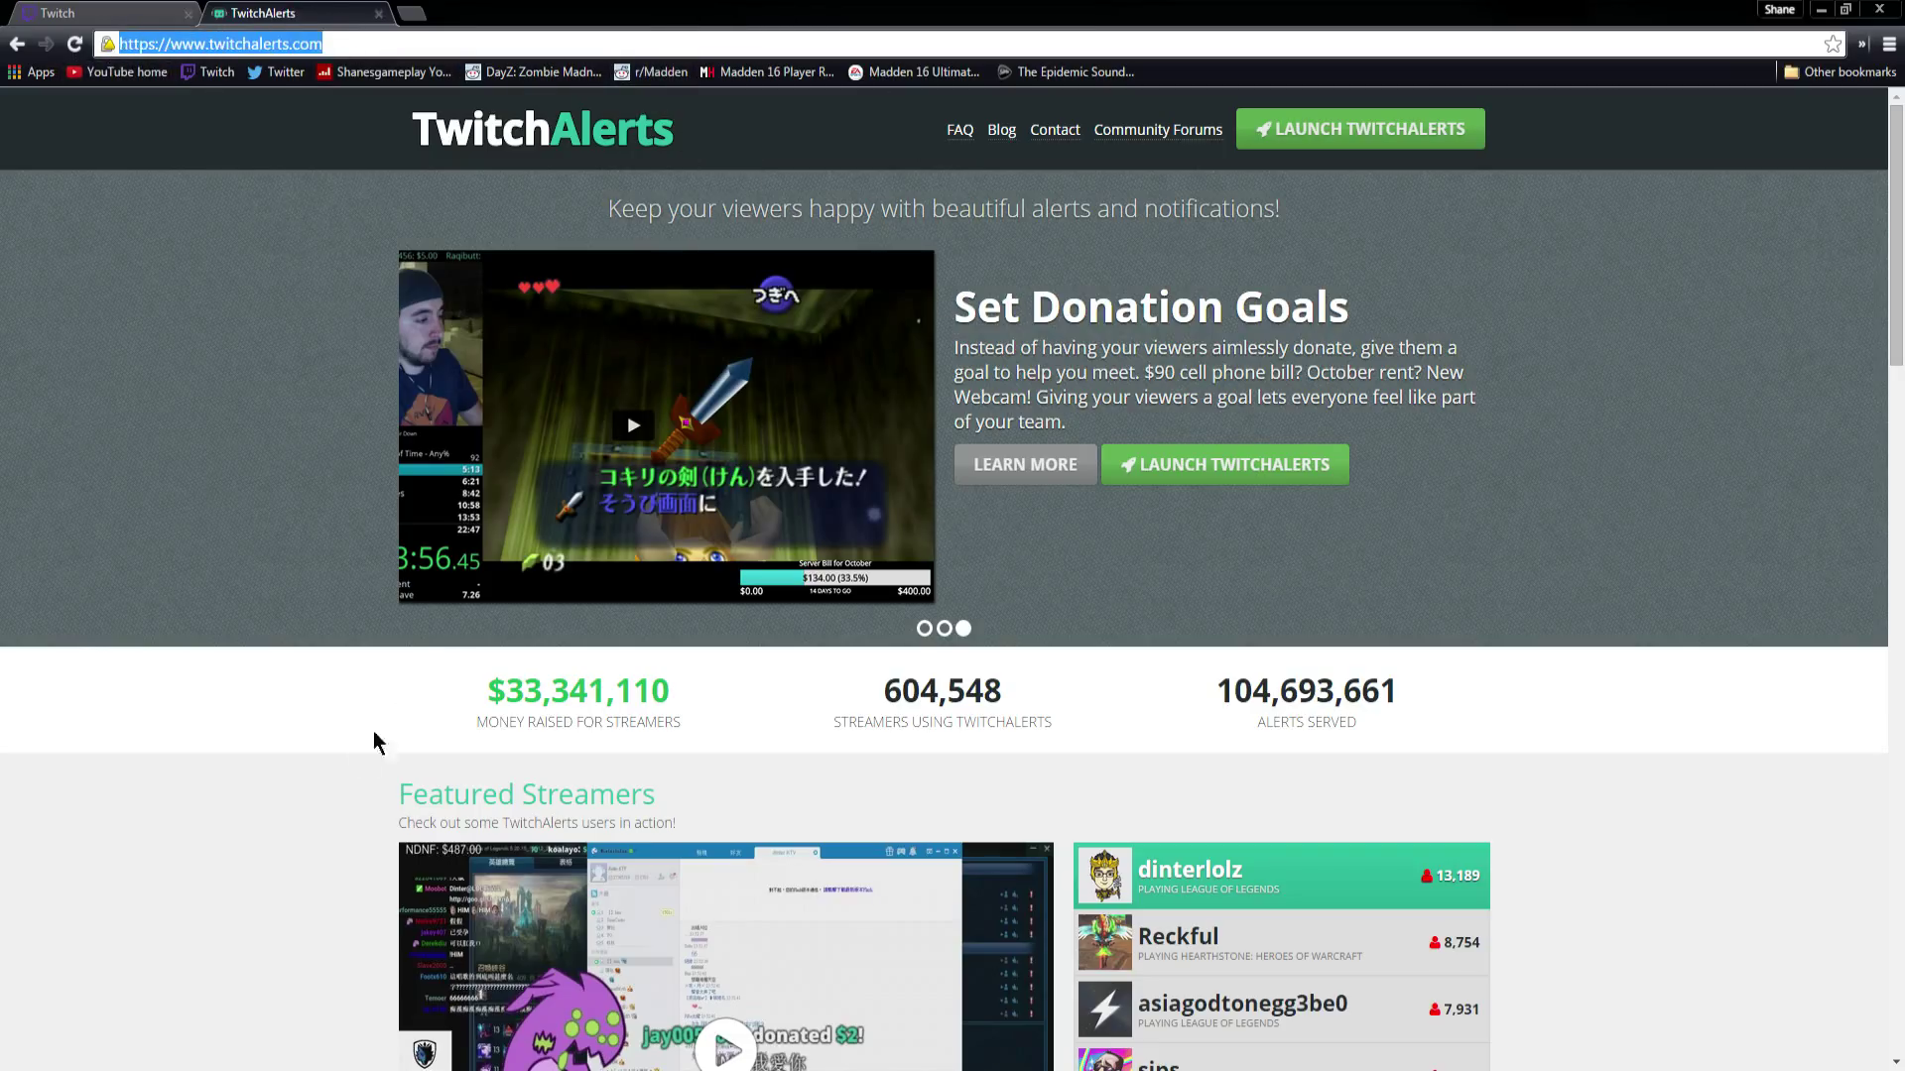
{"action": "left_click", "coordinate": [419, 674]}
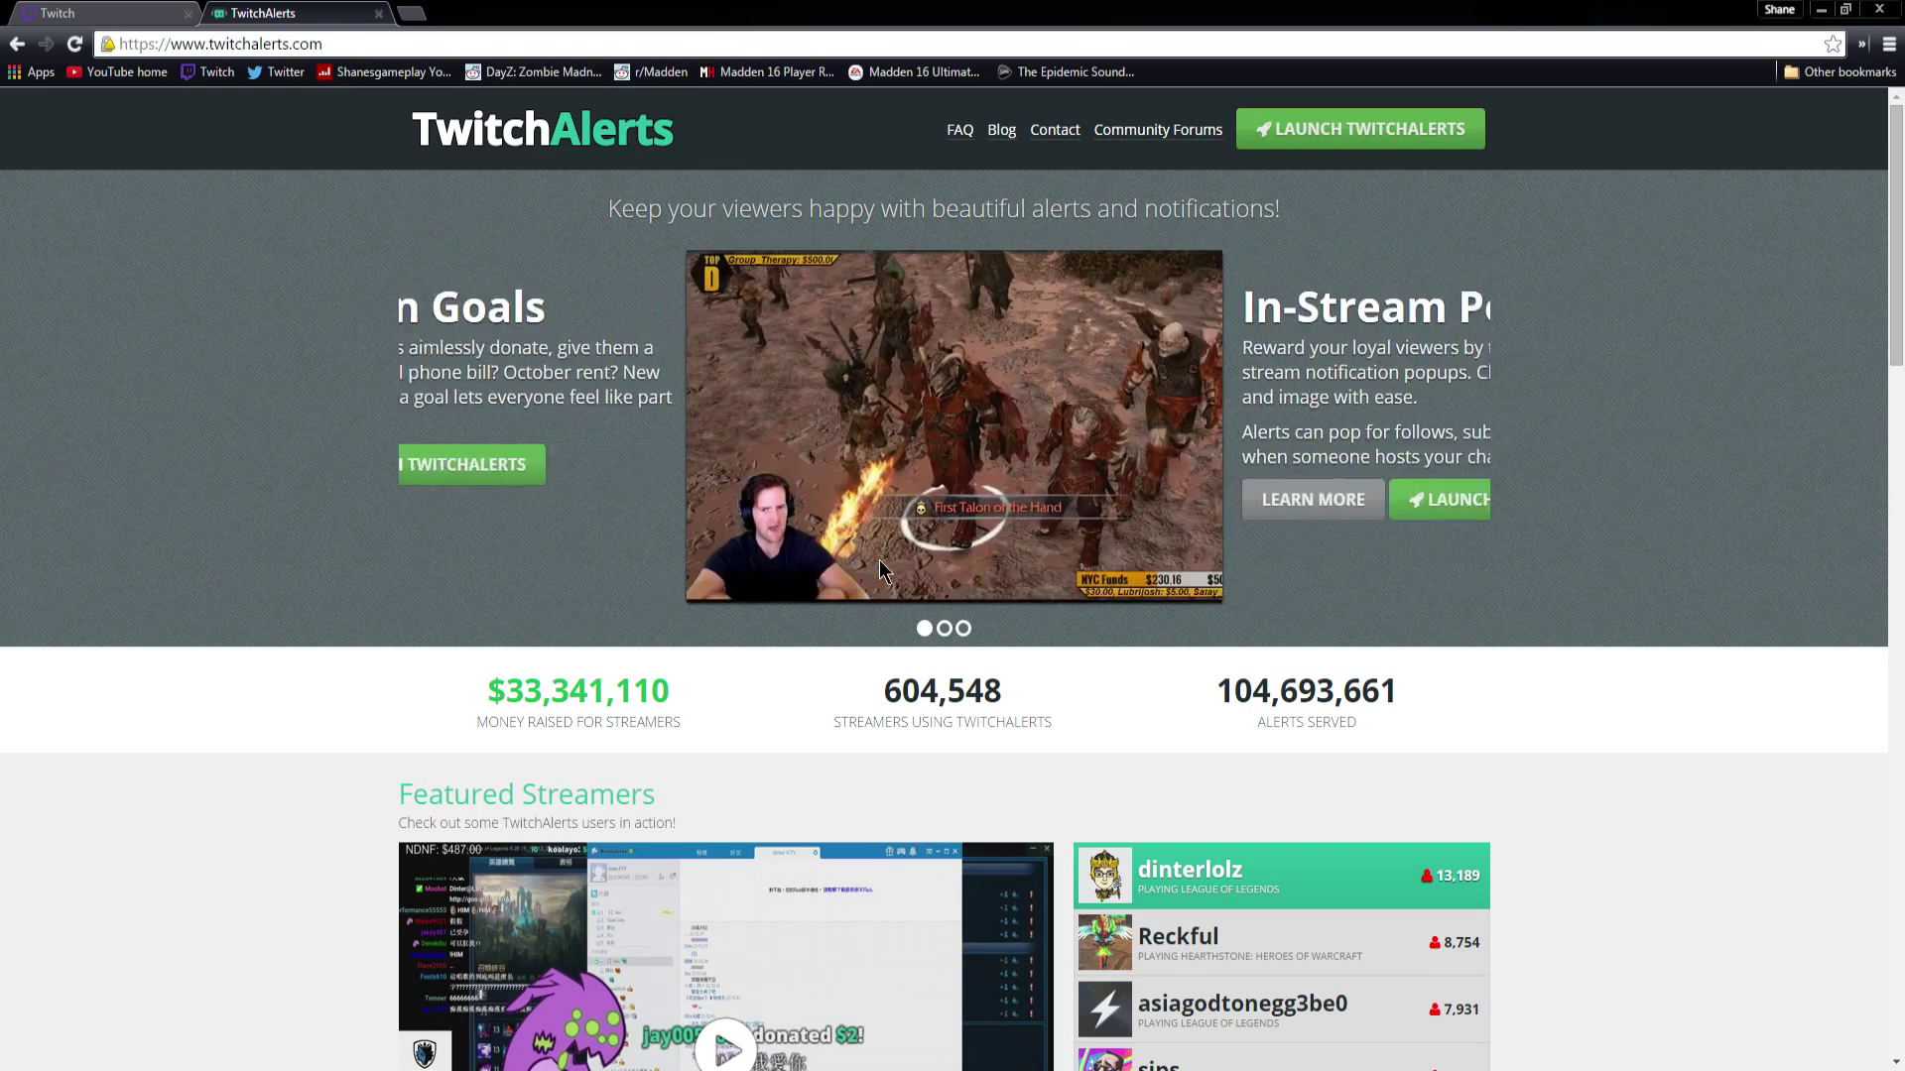
{"action": "scroll", "coordinate": [1216, 612], "scroll_direction": "down", "scroll_amount": 5}
{"action": "scroll", "coordinate": [1216, 612], "scroll_direction": "up", "scroll_amount": 5}
{"action": "key", "text": "F5"}
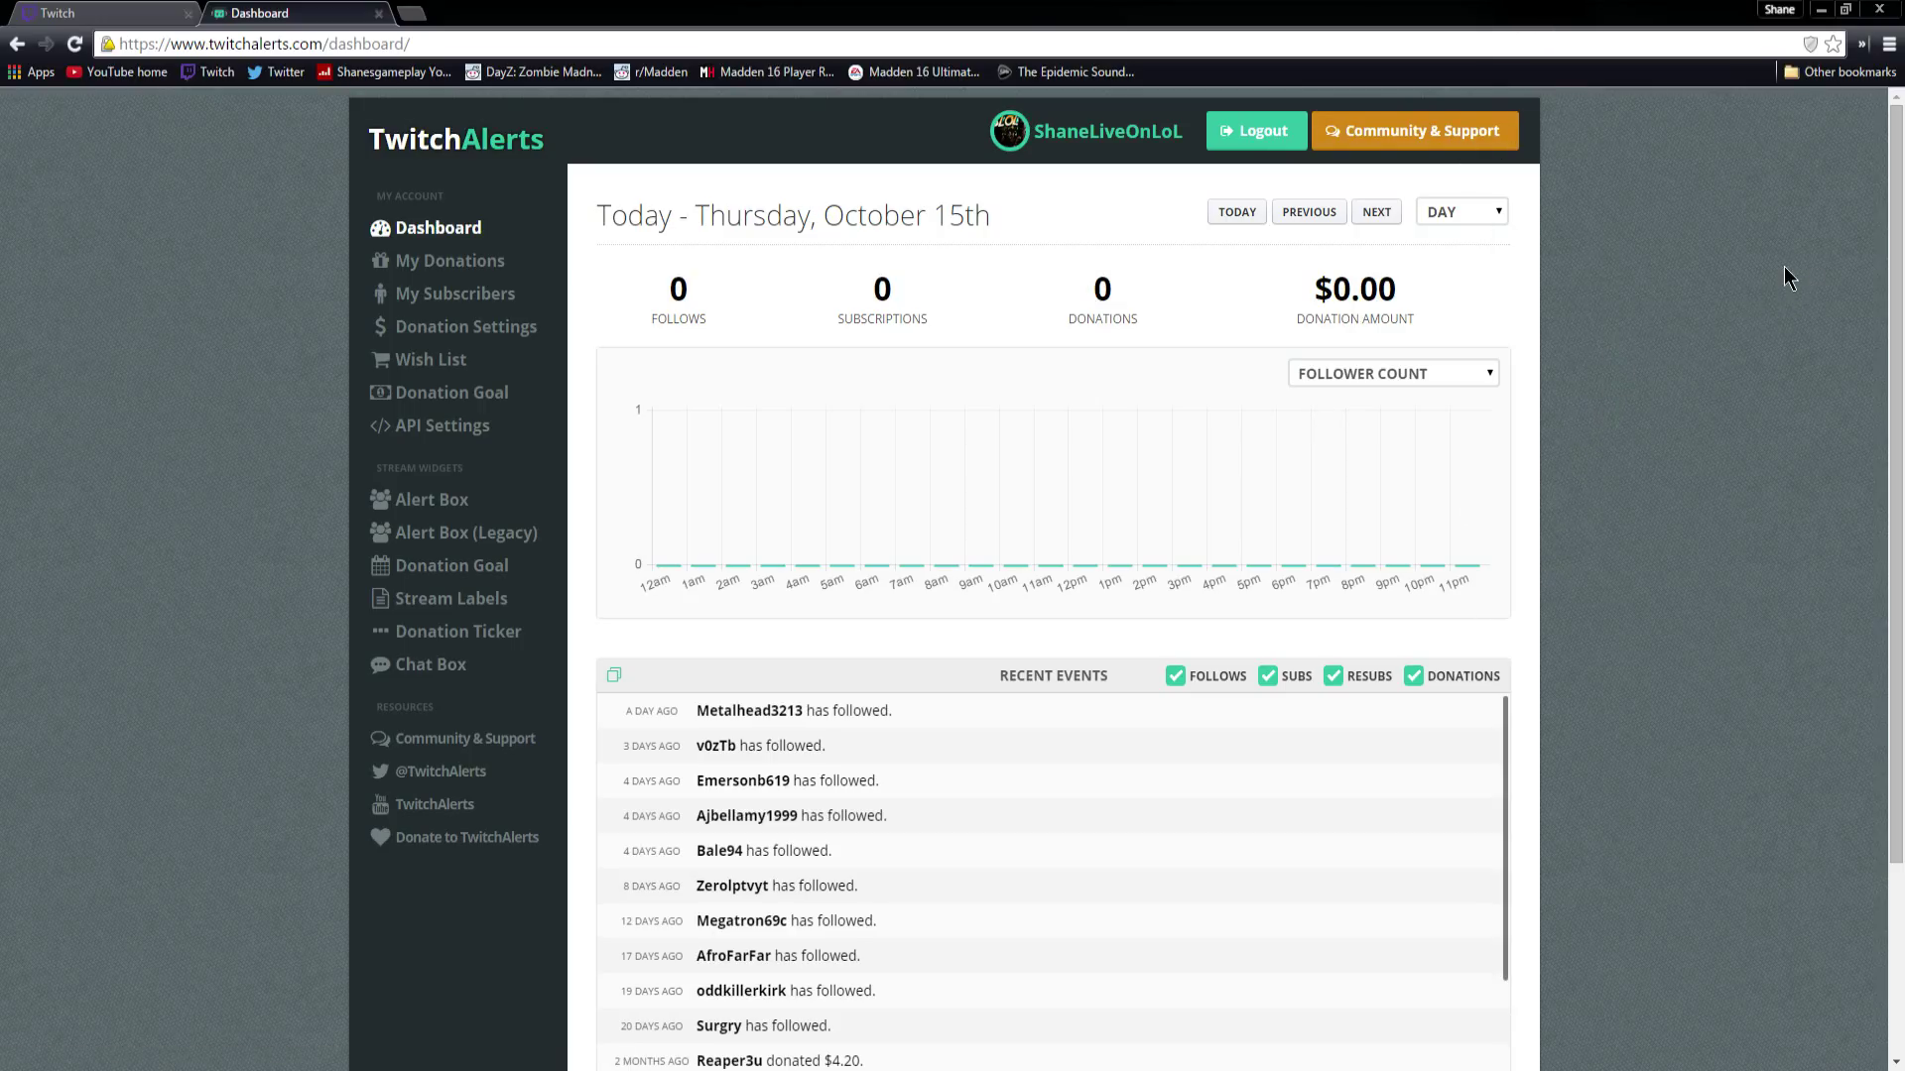
Step: Browse the Alert Box, Donation Settings, subscribers and donations pages, ending on the Donation Goal widget
{"action": "scroll", "coordinate": [1884, 261], "scroll_direction": "down", "scroll_amount": 3}
{"action": "scroll", "coordinate": [1884, 238], "scroll_direction": "up", "scroll_amount": 3}
{"action": "left_click", "coordinate": [429, 499]}
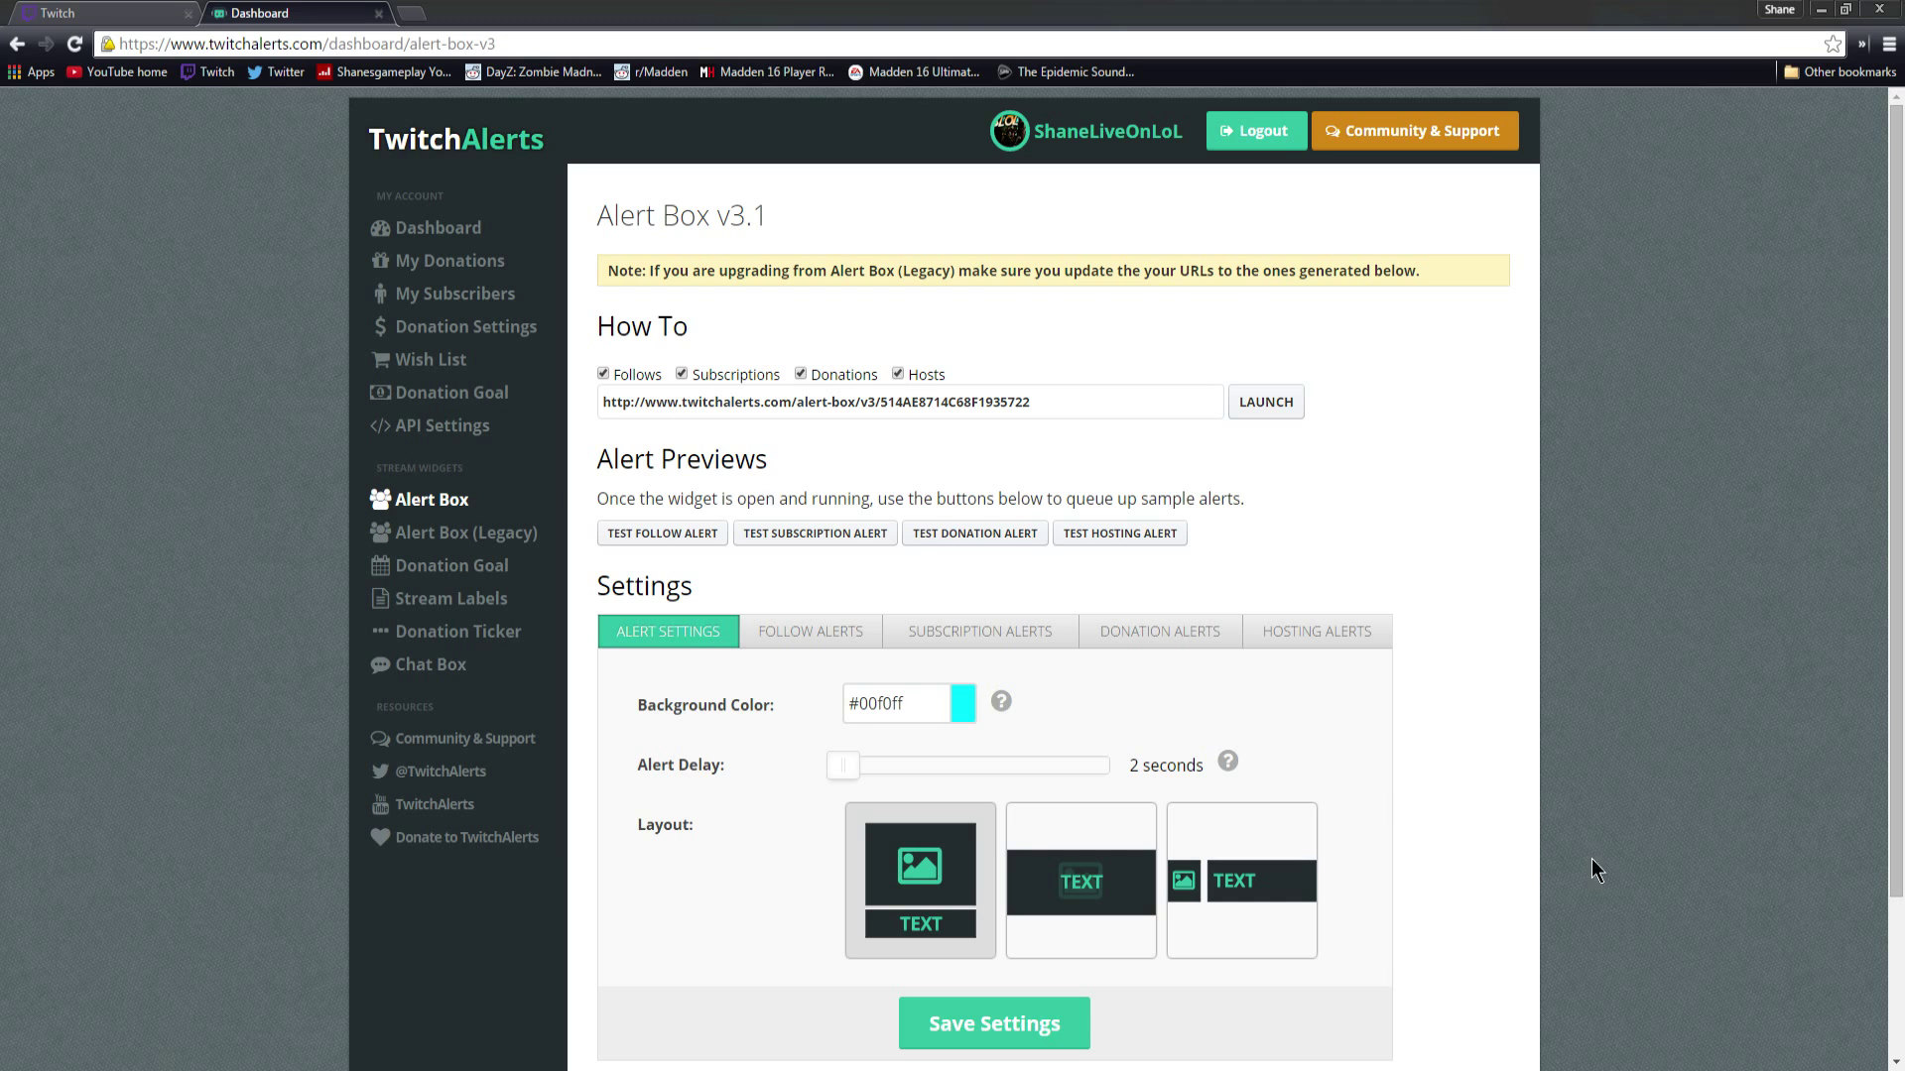
{"action": "scroll", "coordinate": [1633, 849], "scroll_direction": "down", "scroll_amount": 2}
{"action": "scroll", "coordinate": [1633, 848], "scroll_direction": "up", "scroll_amount": 2}
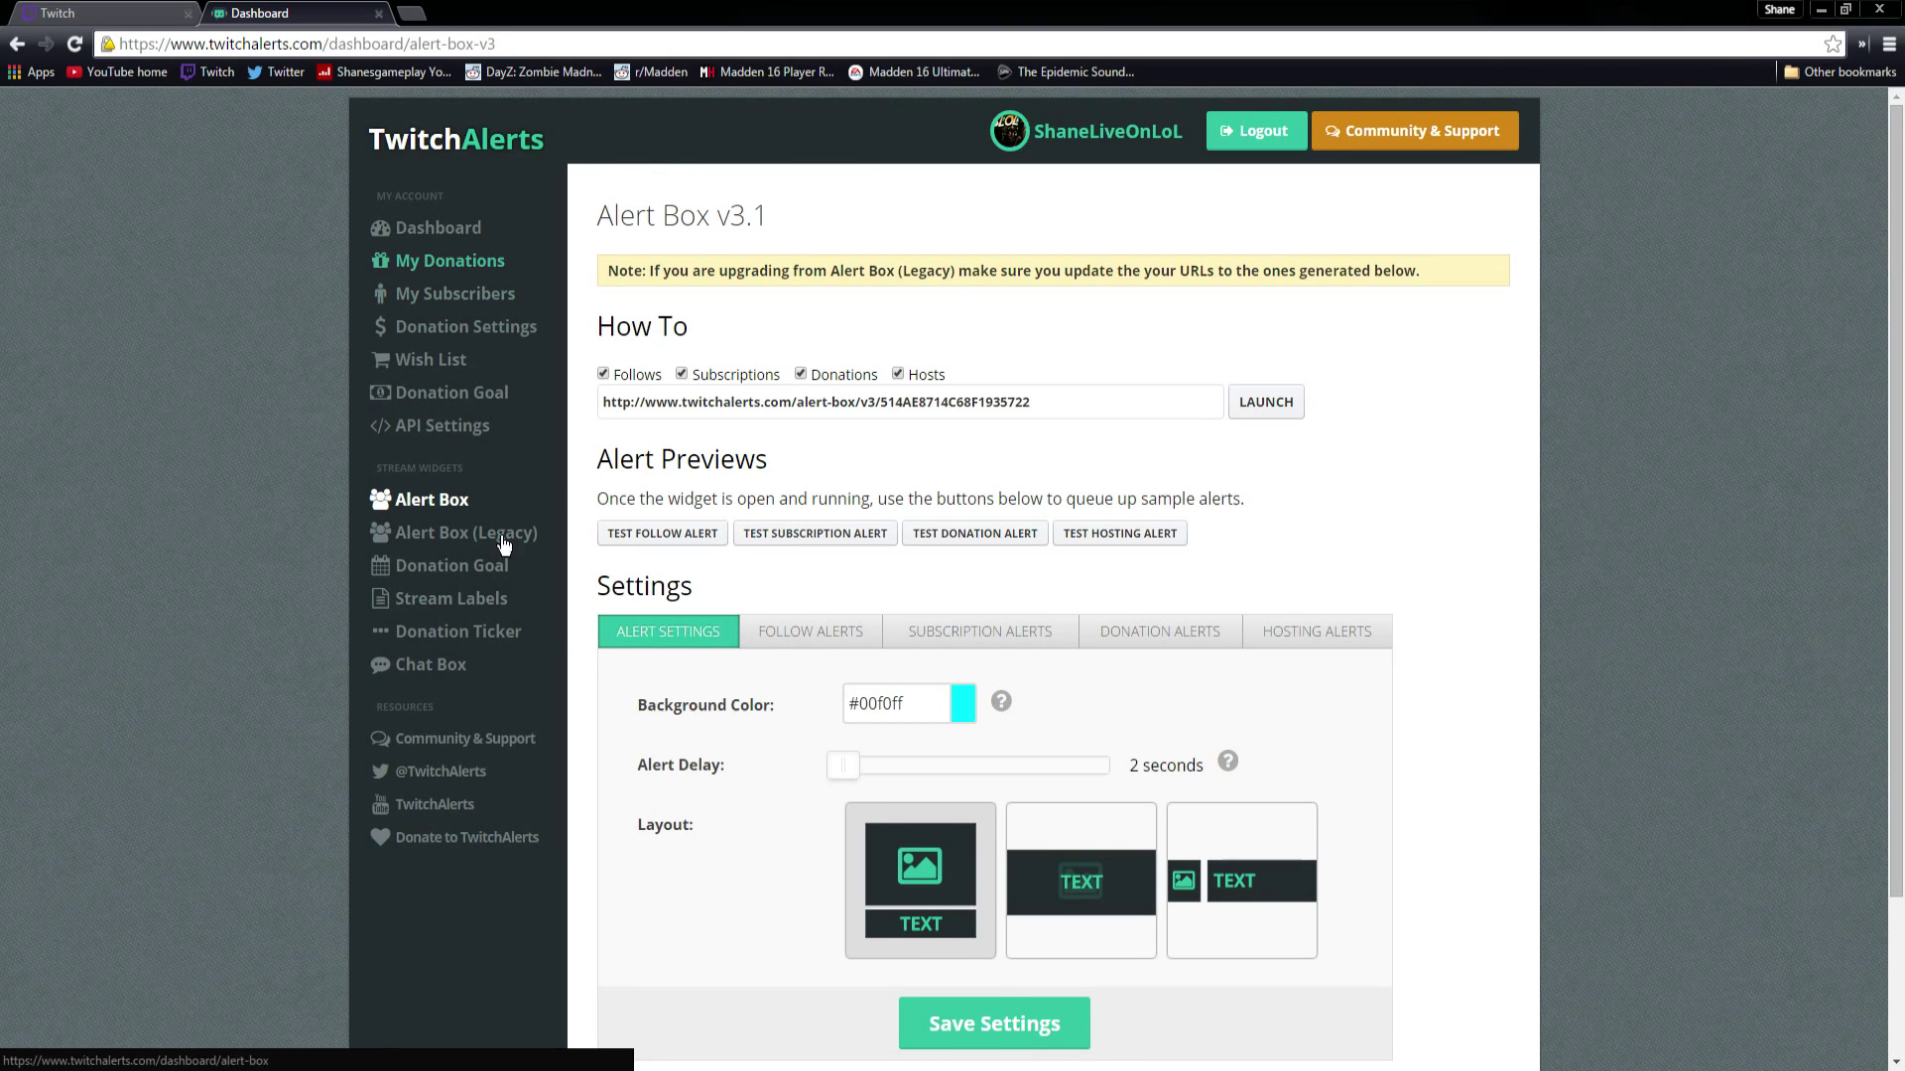
{"action": "left_click", "coordinate": [436, 326]}
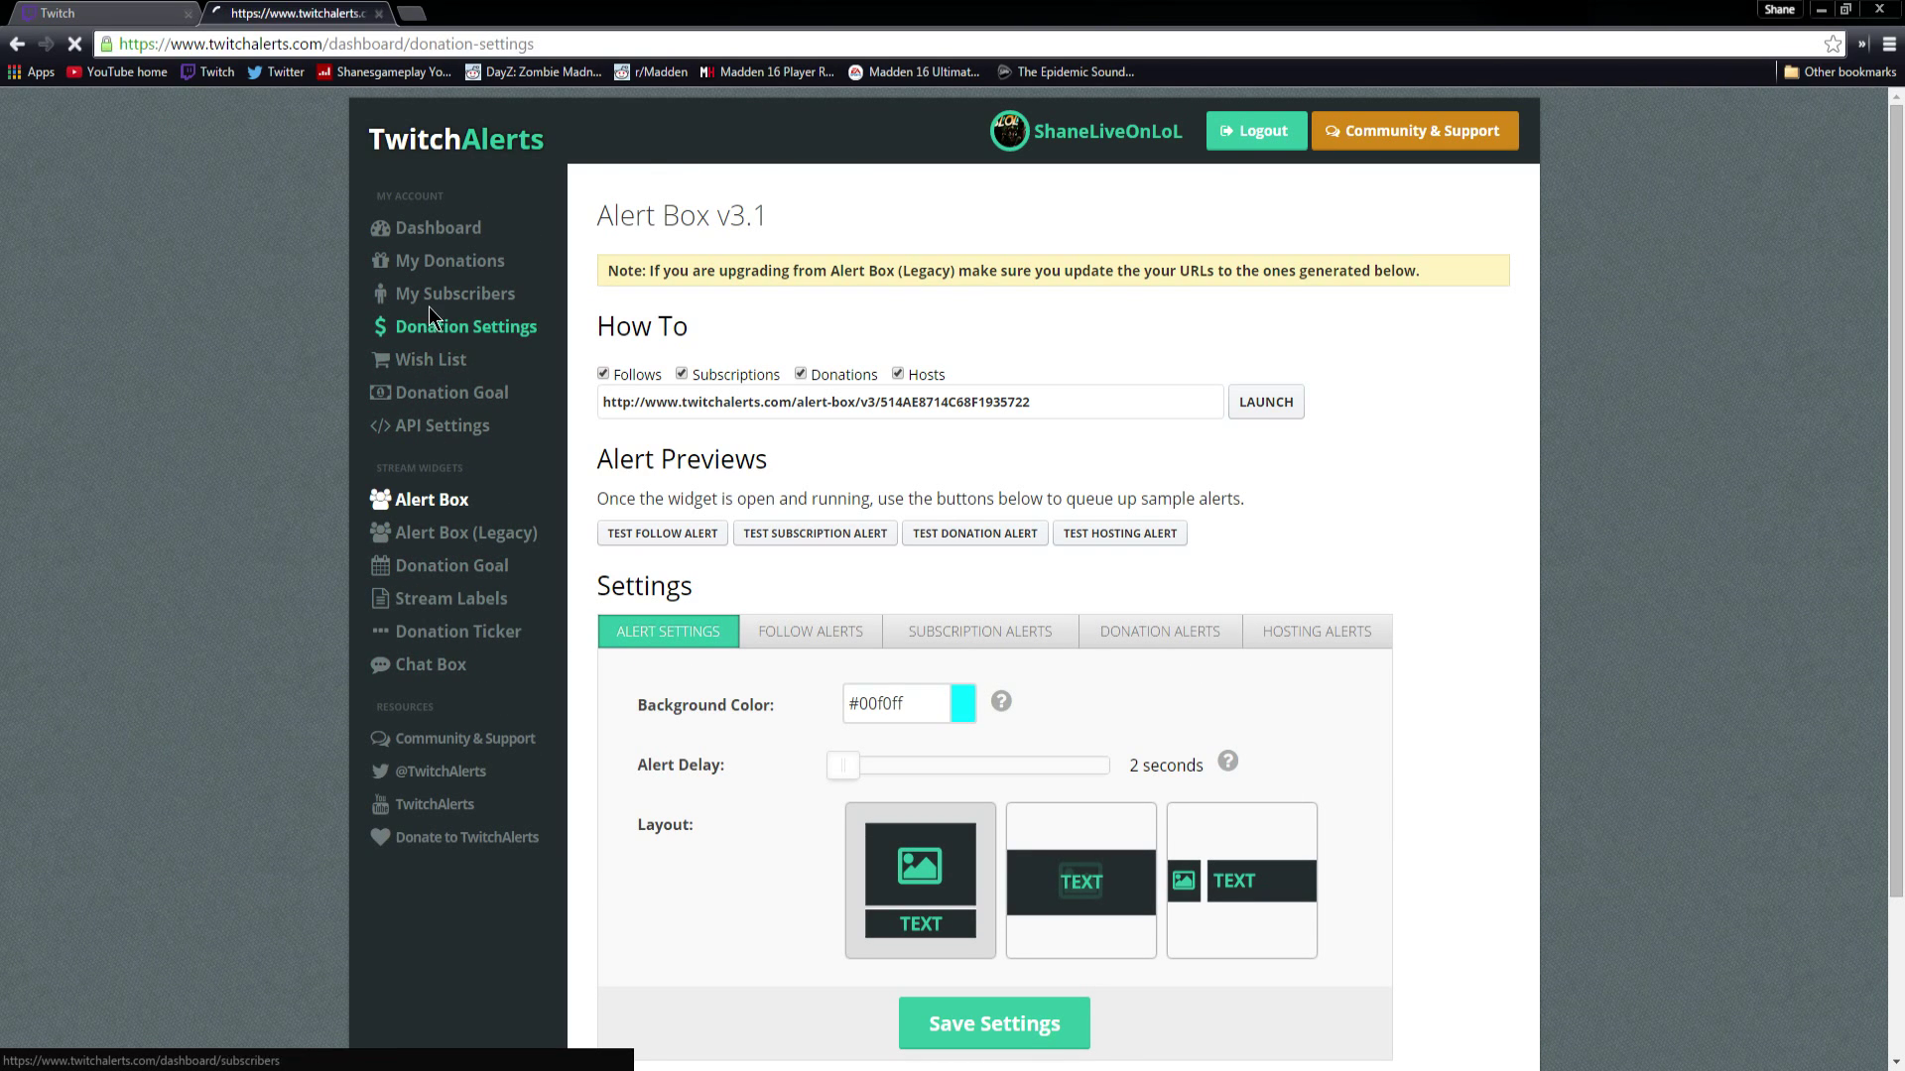
{"action": "left_click", "coordinate": [433, 304]}
{"action": "left_click", "coordinate": [435, 261]}
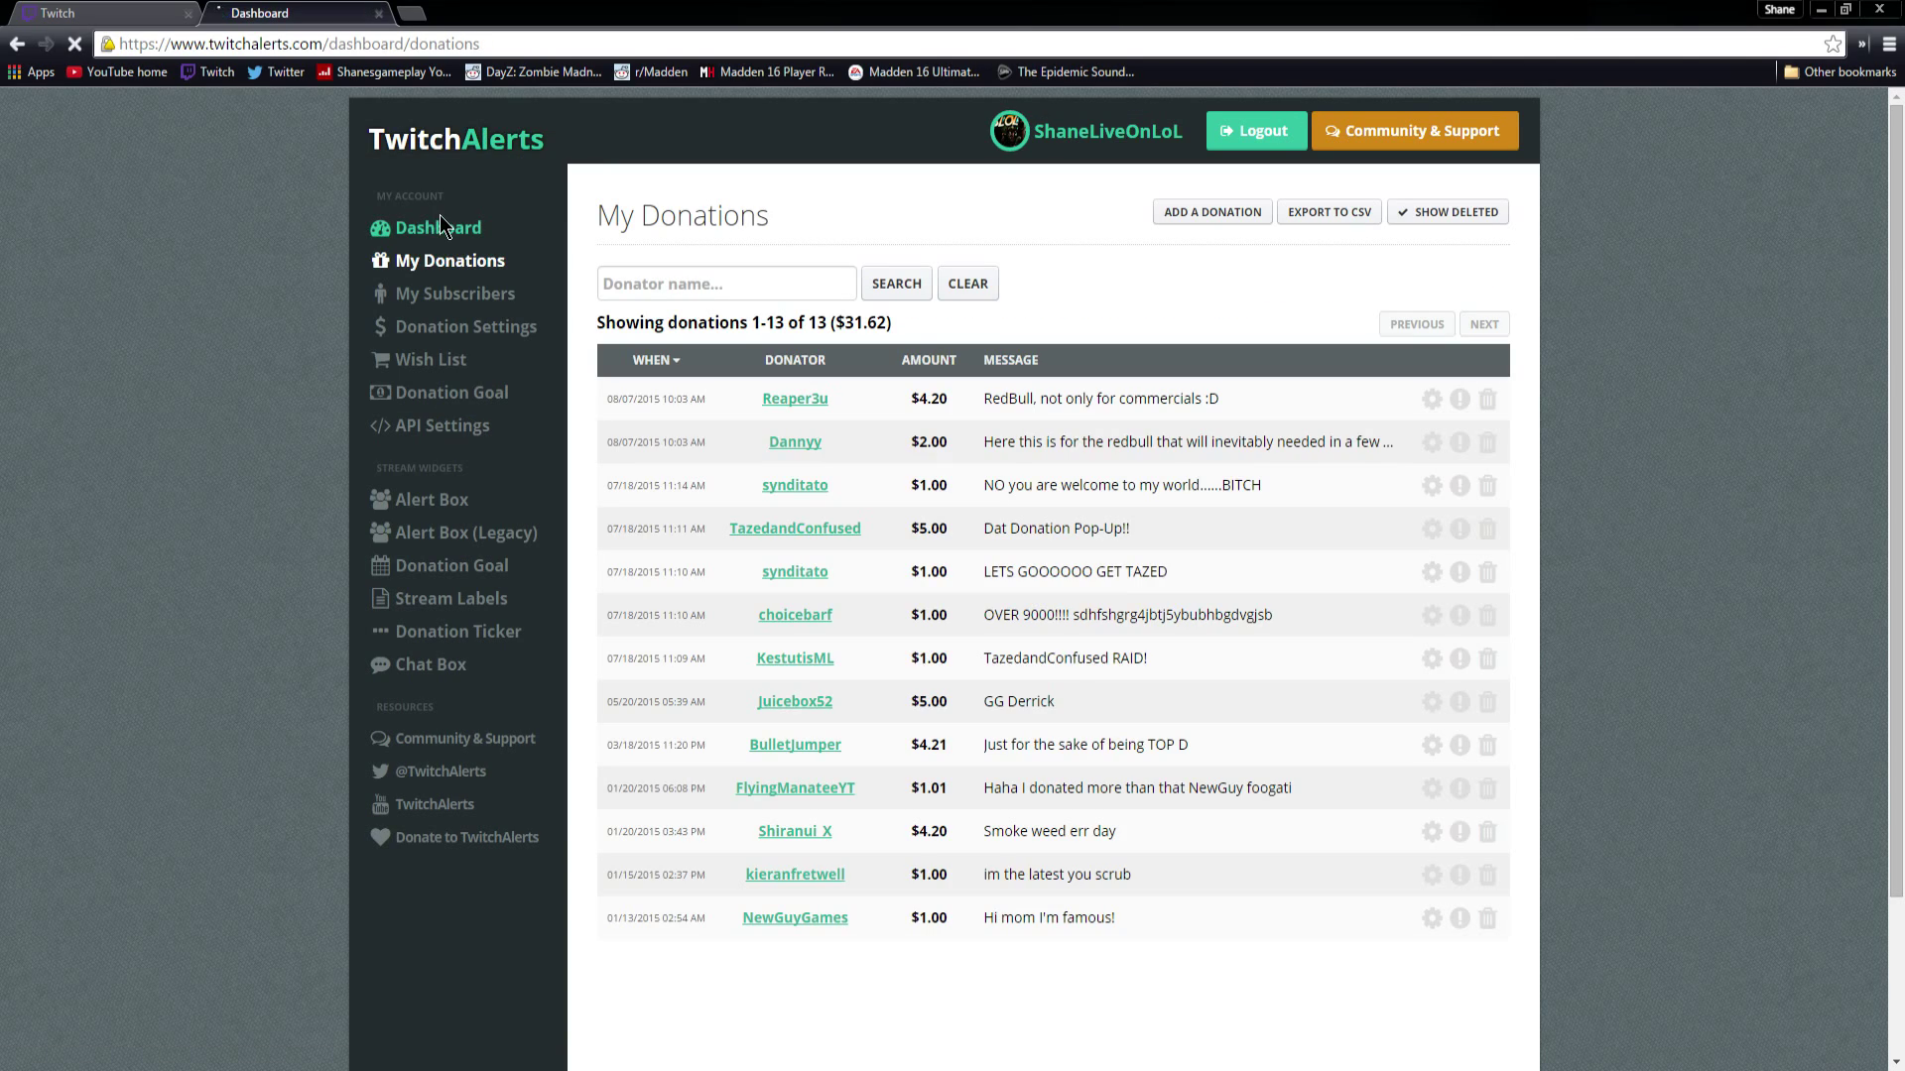
{"action": "left_click", "coordinate": [447, 565]}
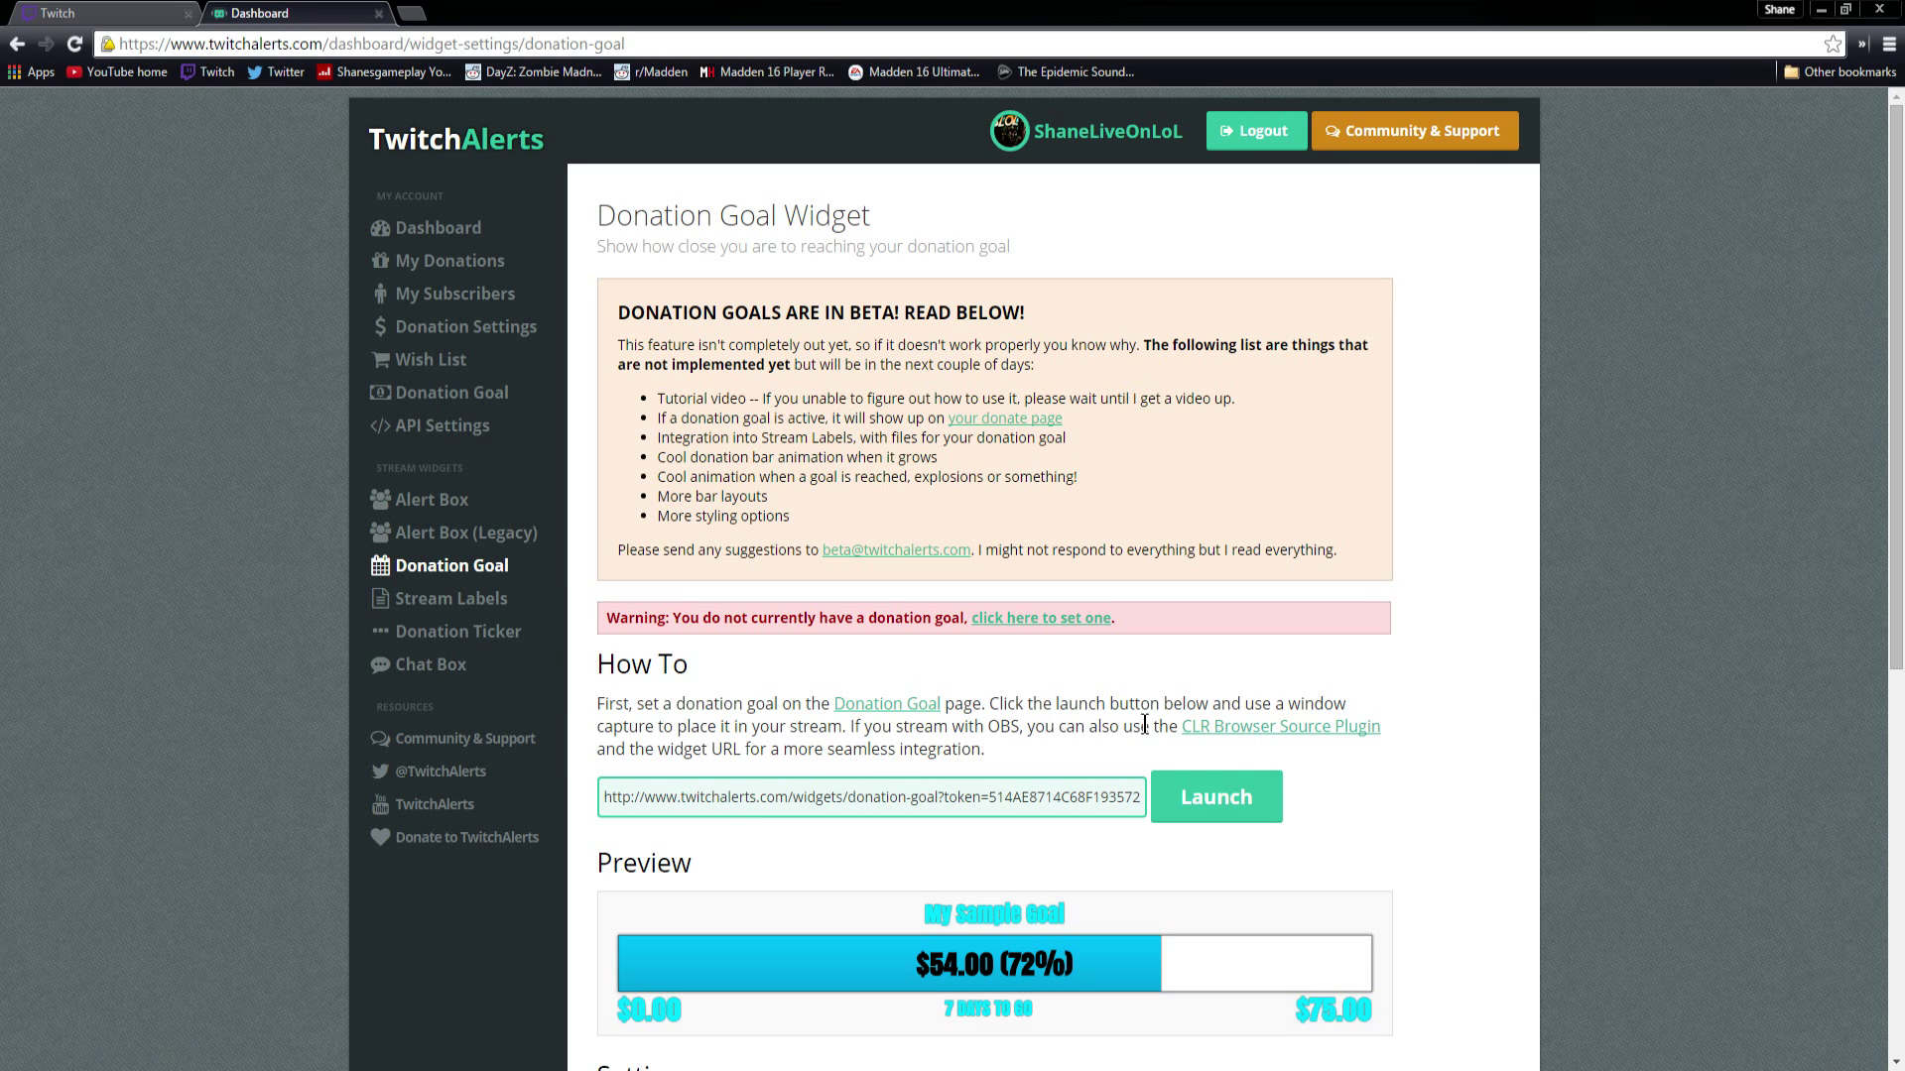
Step: Open the CLR Browser Source Plugin link, close that OBS tab, and go back to the Dashboard
{"action": "left_click_drag", "start_coordinate": [1385, 734], "coordinate": [1181, 732]}
{"action": "left_click", "coordinate": [1656, 852]}
{"action": "left_click", "coordinate": [1283, 736]}
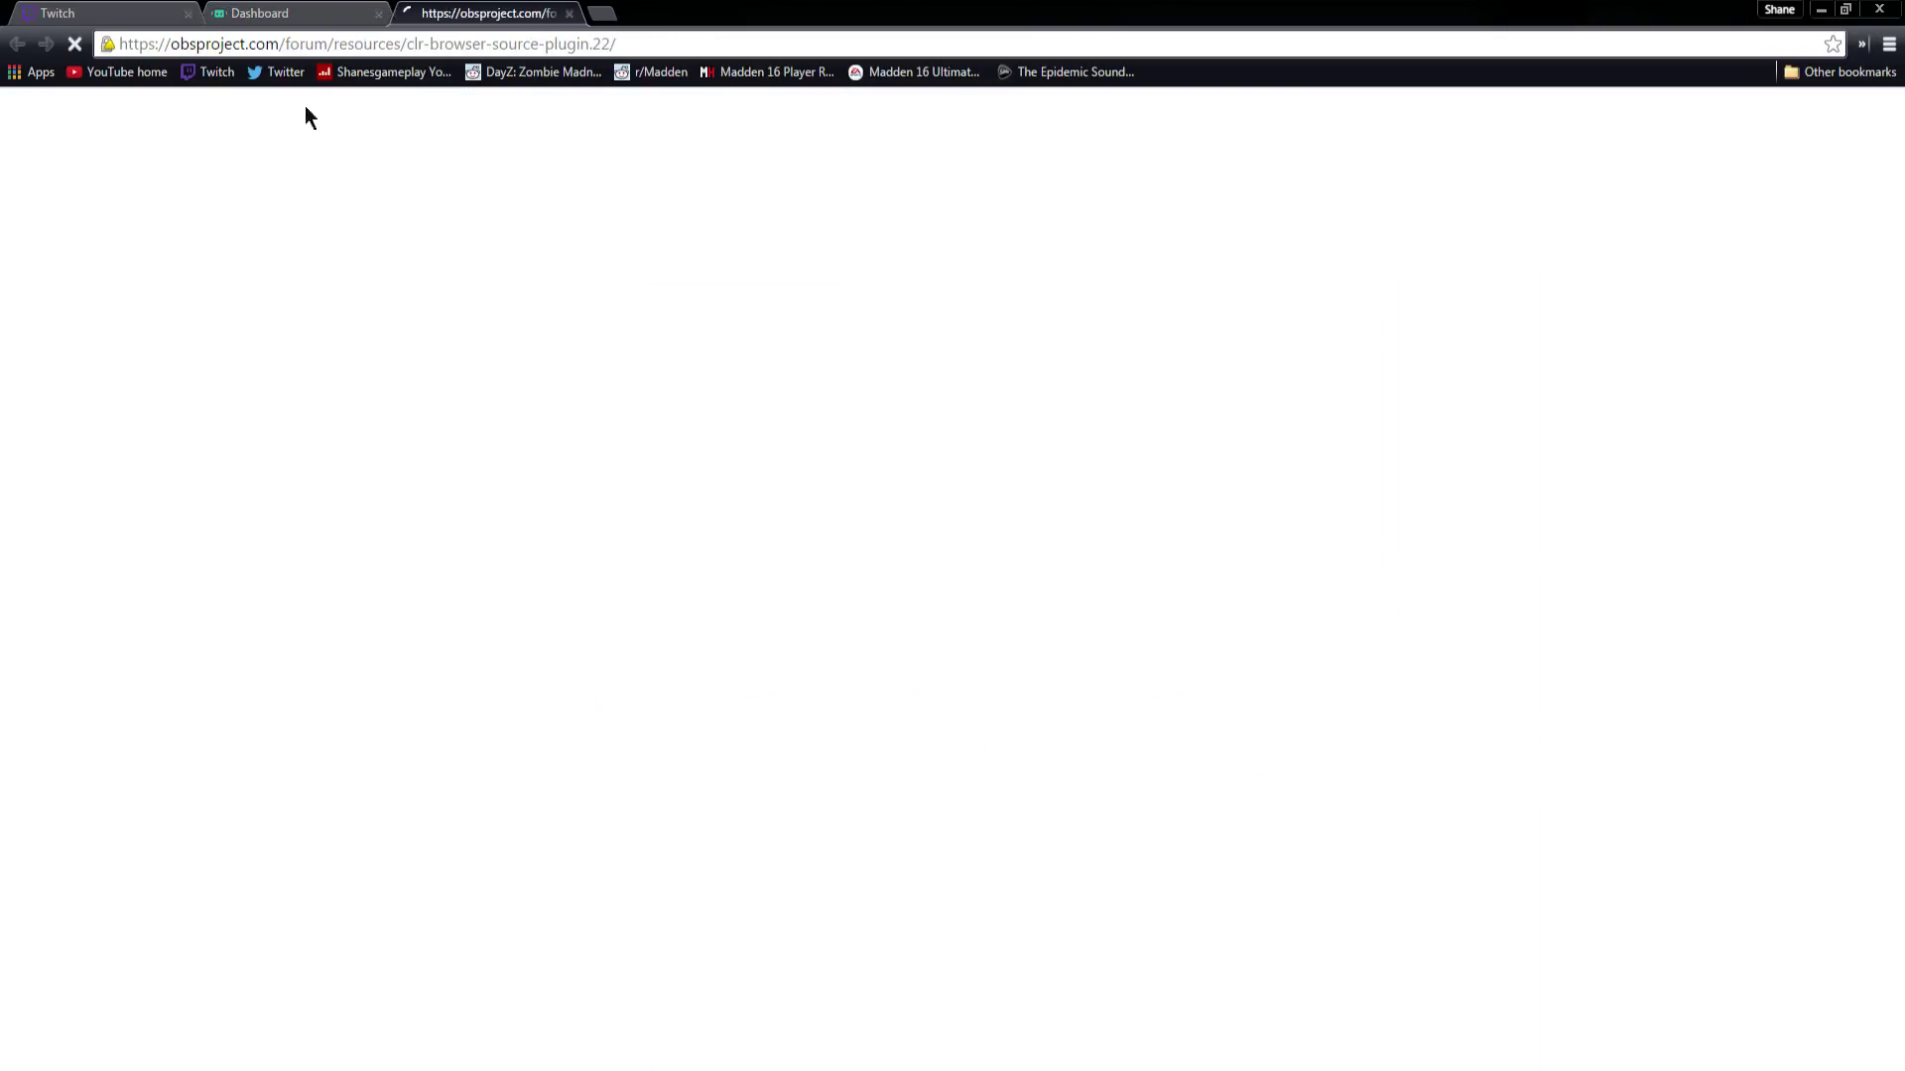
{"action": "left_click", "coordinate": [570, 14]}
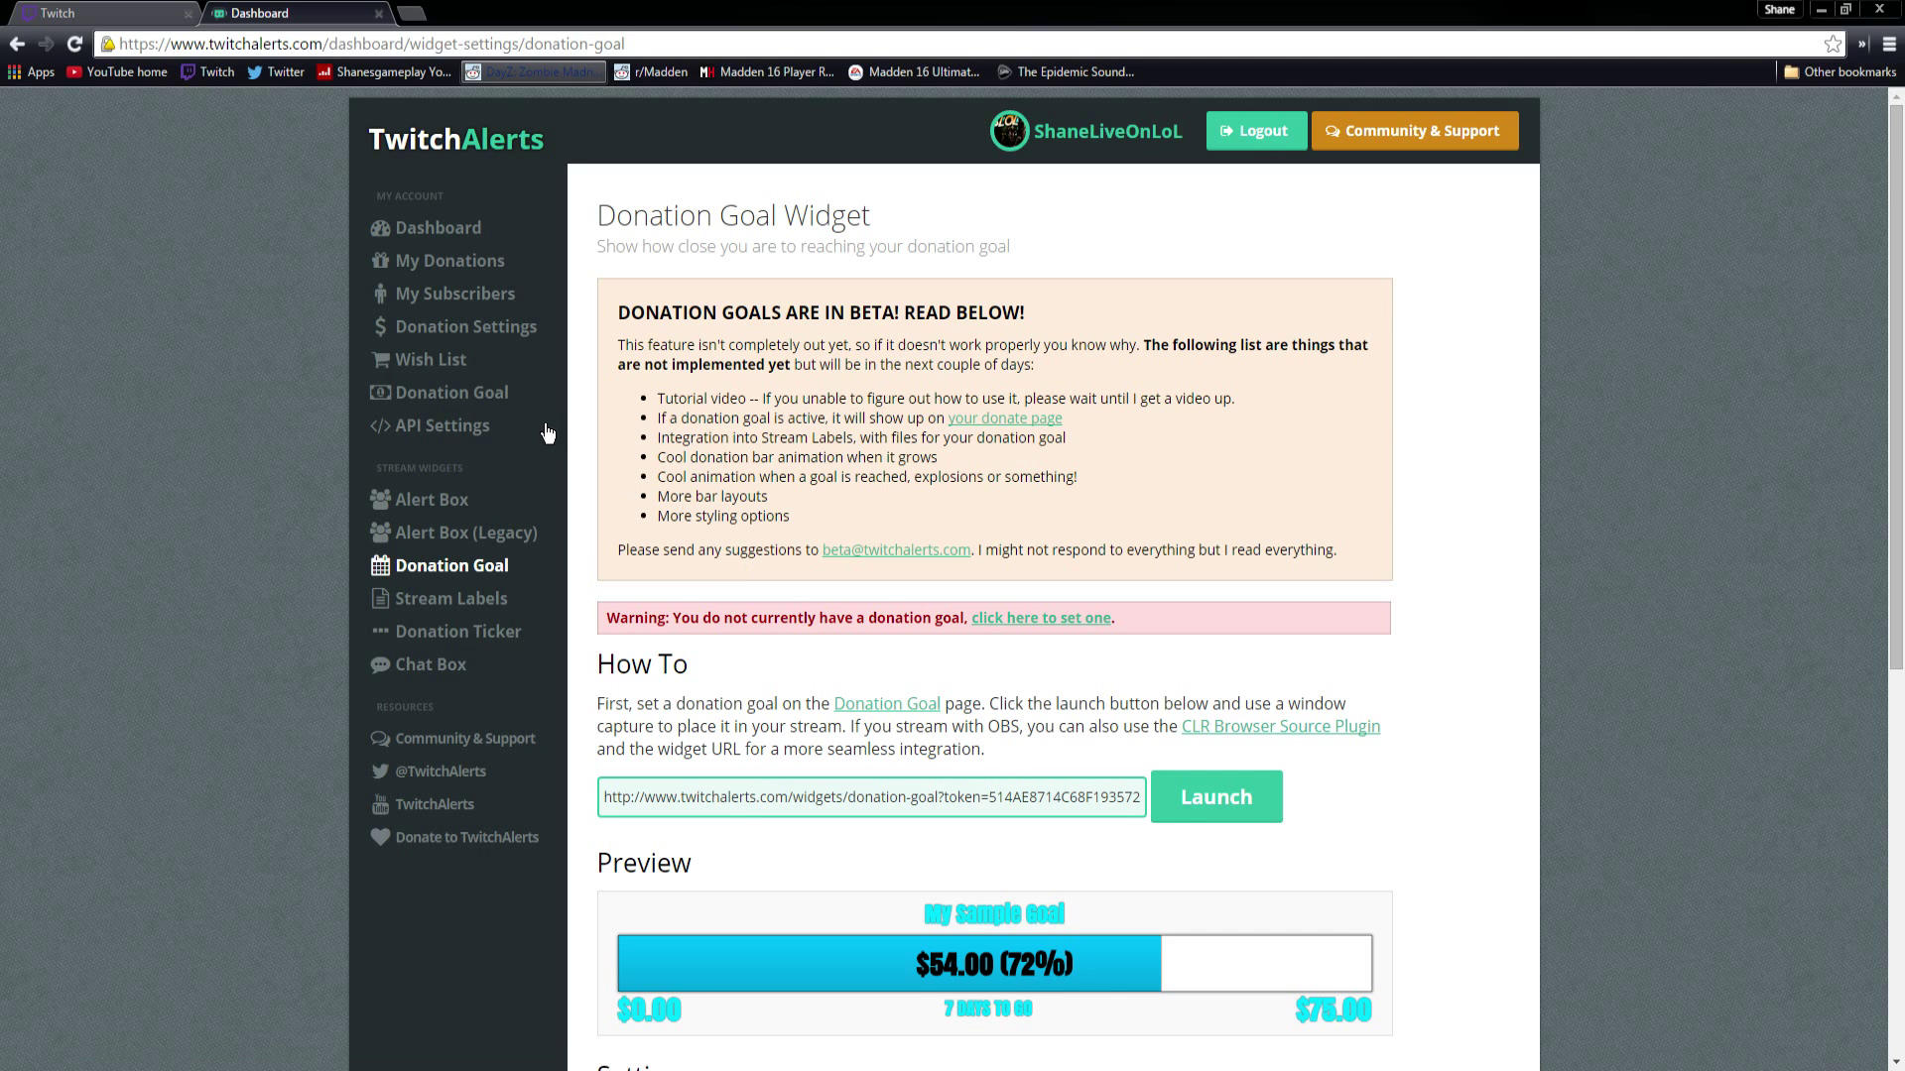
{"action": "left_click", "coordinate": [436, 229]}
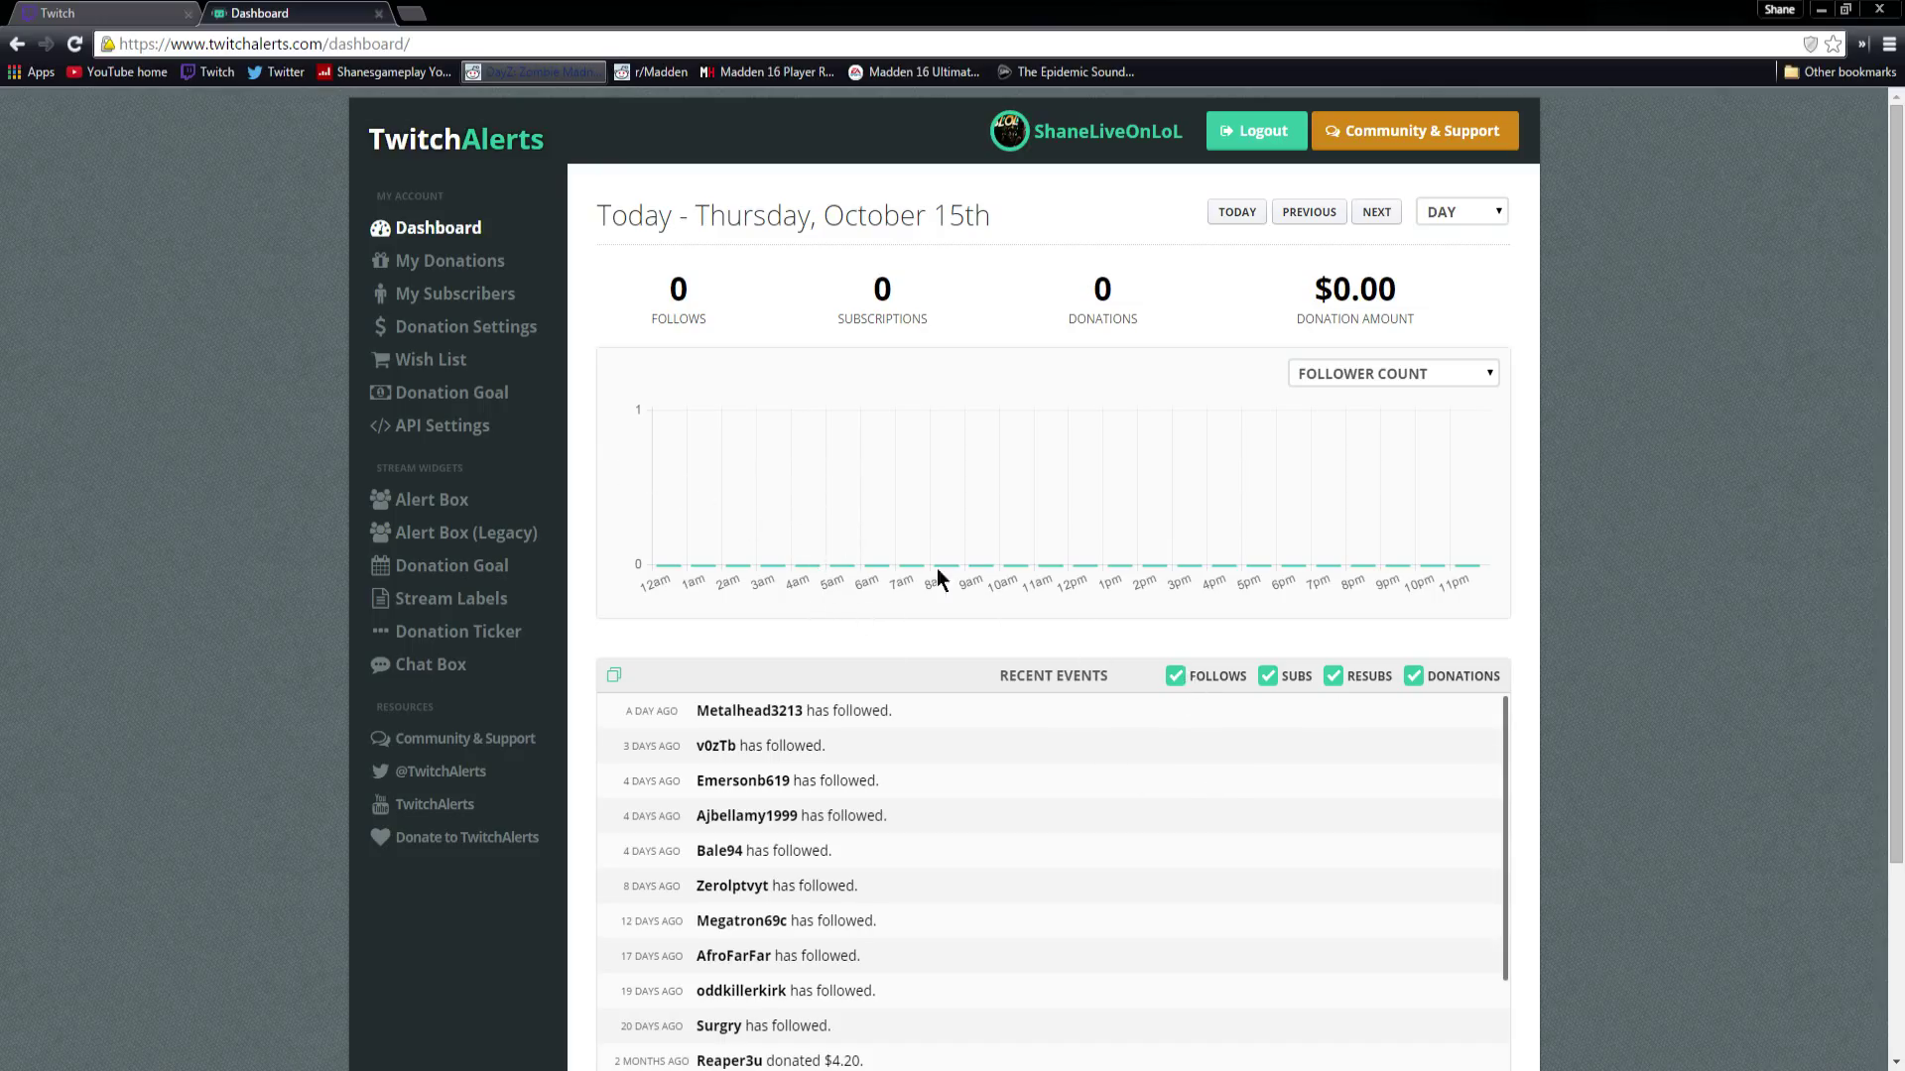
{"action": "left_click", "coordinate": [1175, 676]}
{"action": "scroll", "coordinate": [1271, 536], "scroll_direction": "down", "scroll_amount": 2}
{"action": "scroll", "coordinate": [1202, 527], "scroll_direction": "up", "scroll_amount": 2}
{"action": "left_click", "coordinate": [1175, 675]}
{"action": "scroll", "coordinate": [1659, 808], "scroll_direction": "down", "scroll_amount": 2}
{"action": "scroll", "coordinate": [1659, 807], "scroll_direction": "up", "scroll_amount": 2}
{"action": "left_click_drag", "start_coordinate": [669, 294], "coordinate": [716, 292]}
{"action": "left_click_drag", "start_coordinate": [833, 289], "coordinate": [941, 279]}
{"action": "left_click_drag", "start_coordinate": [1083, 290], "coordinate": [1126, 288]}
{"action": "left_click_drag", "start_coordinate": [1307, 287], "coordinate": [1425, 281]}
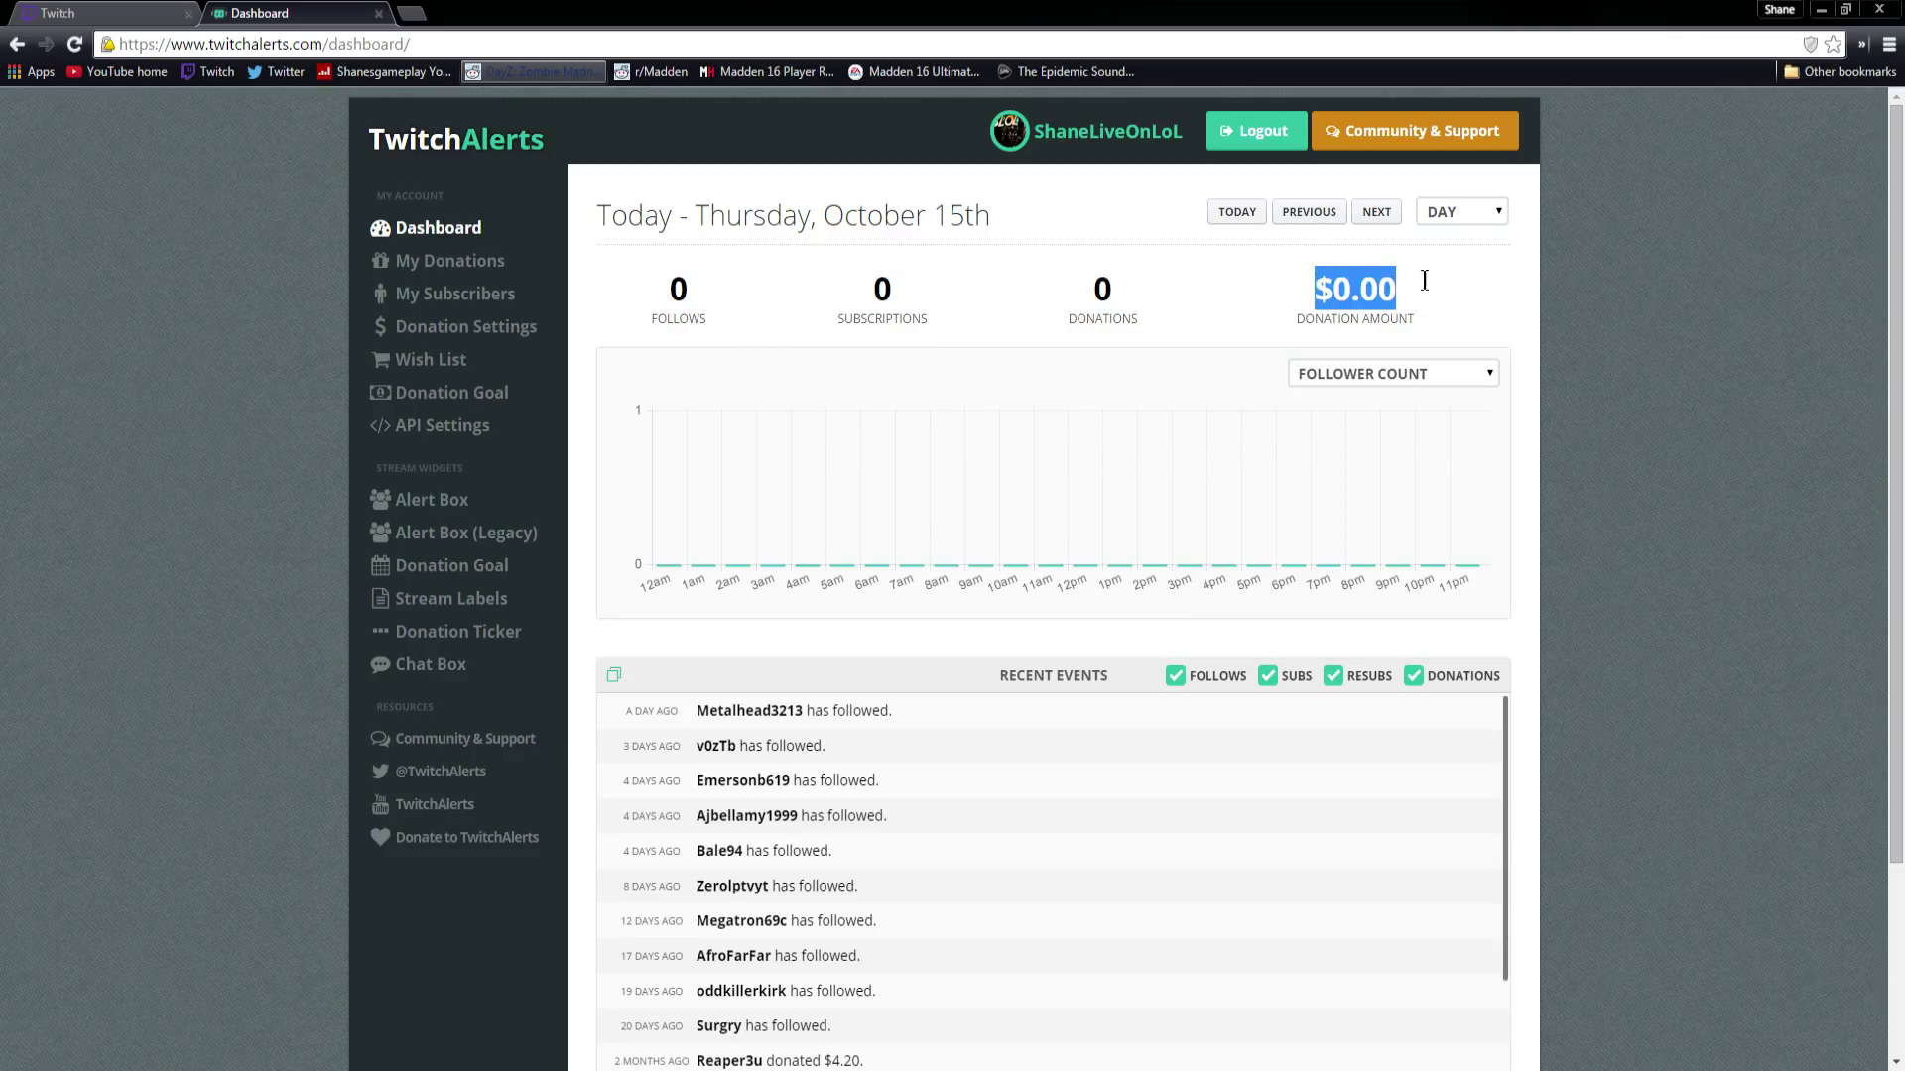
{"action": "left_click", "coordinate": [1502, 347]}
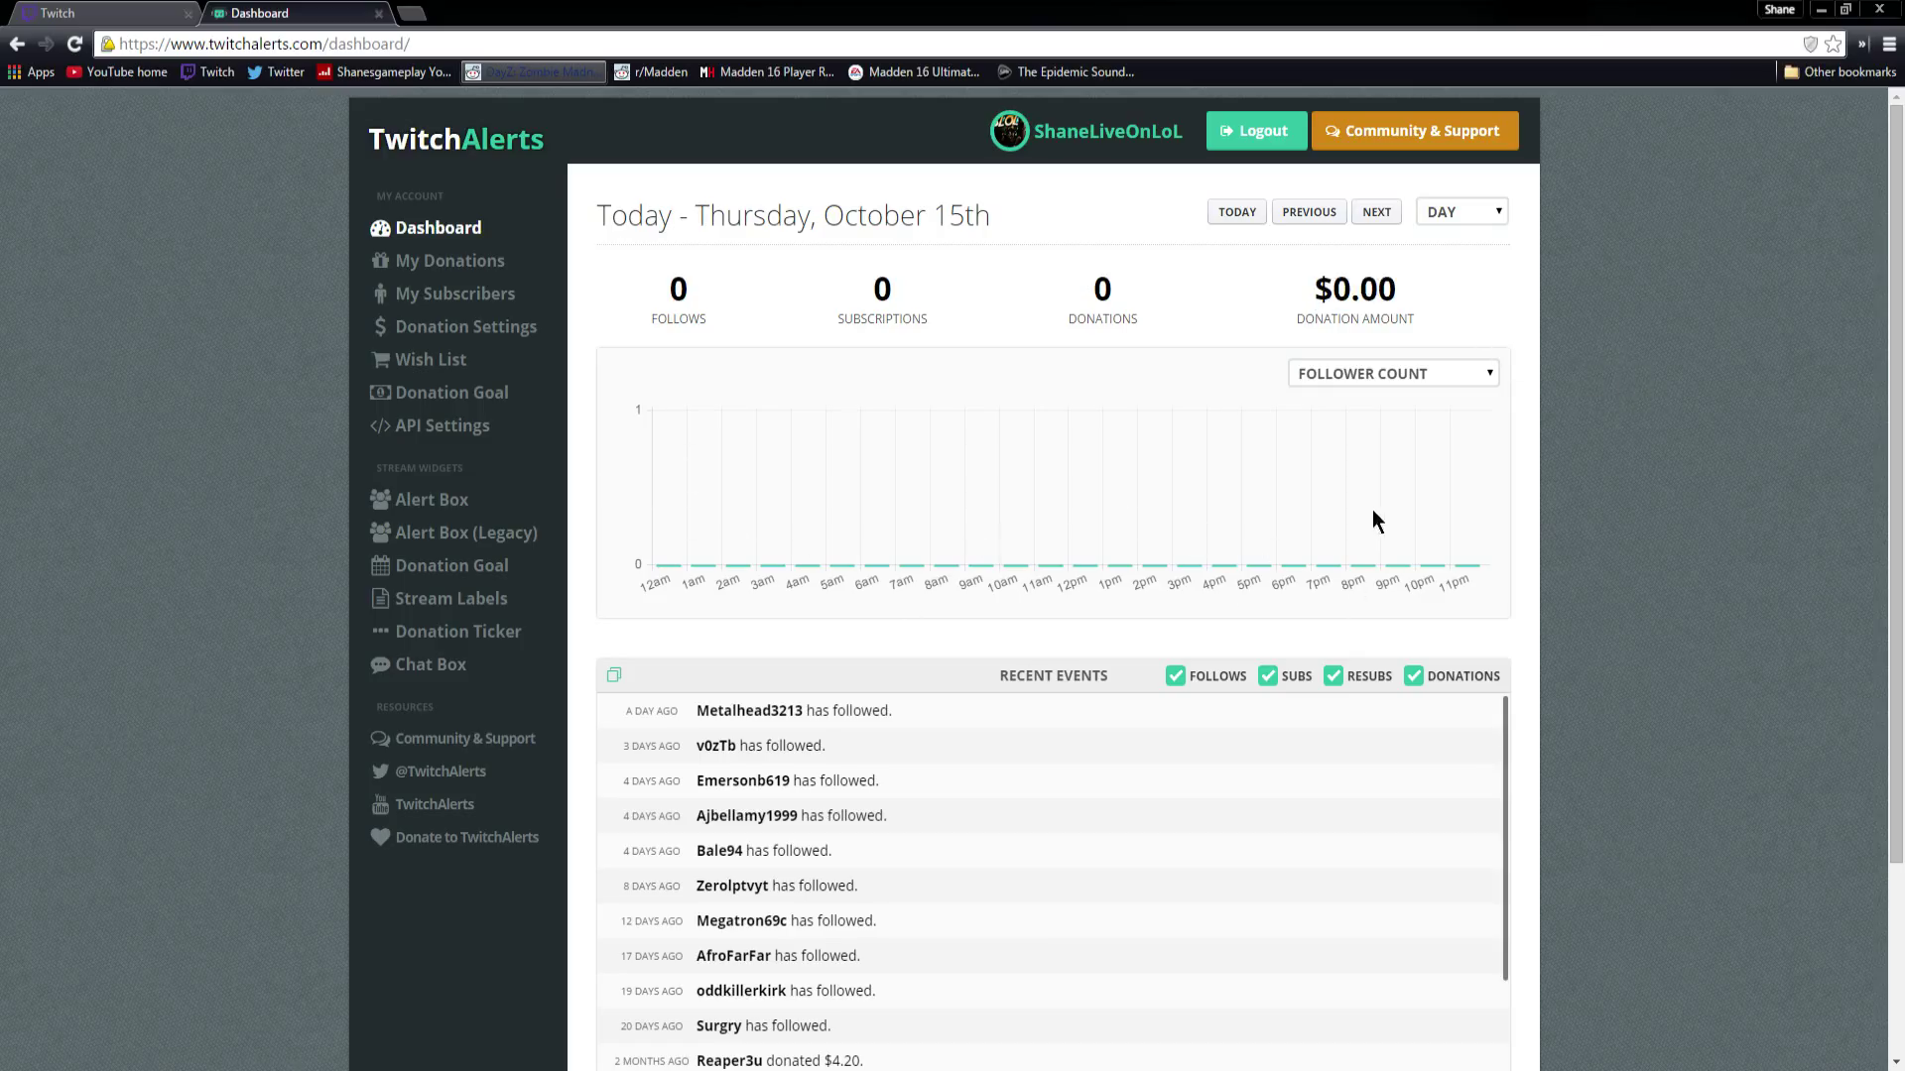
{"action": "left_click", "coordinate": [1467, 212]}
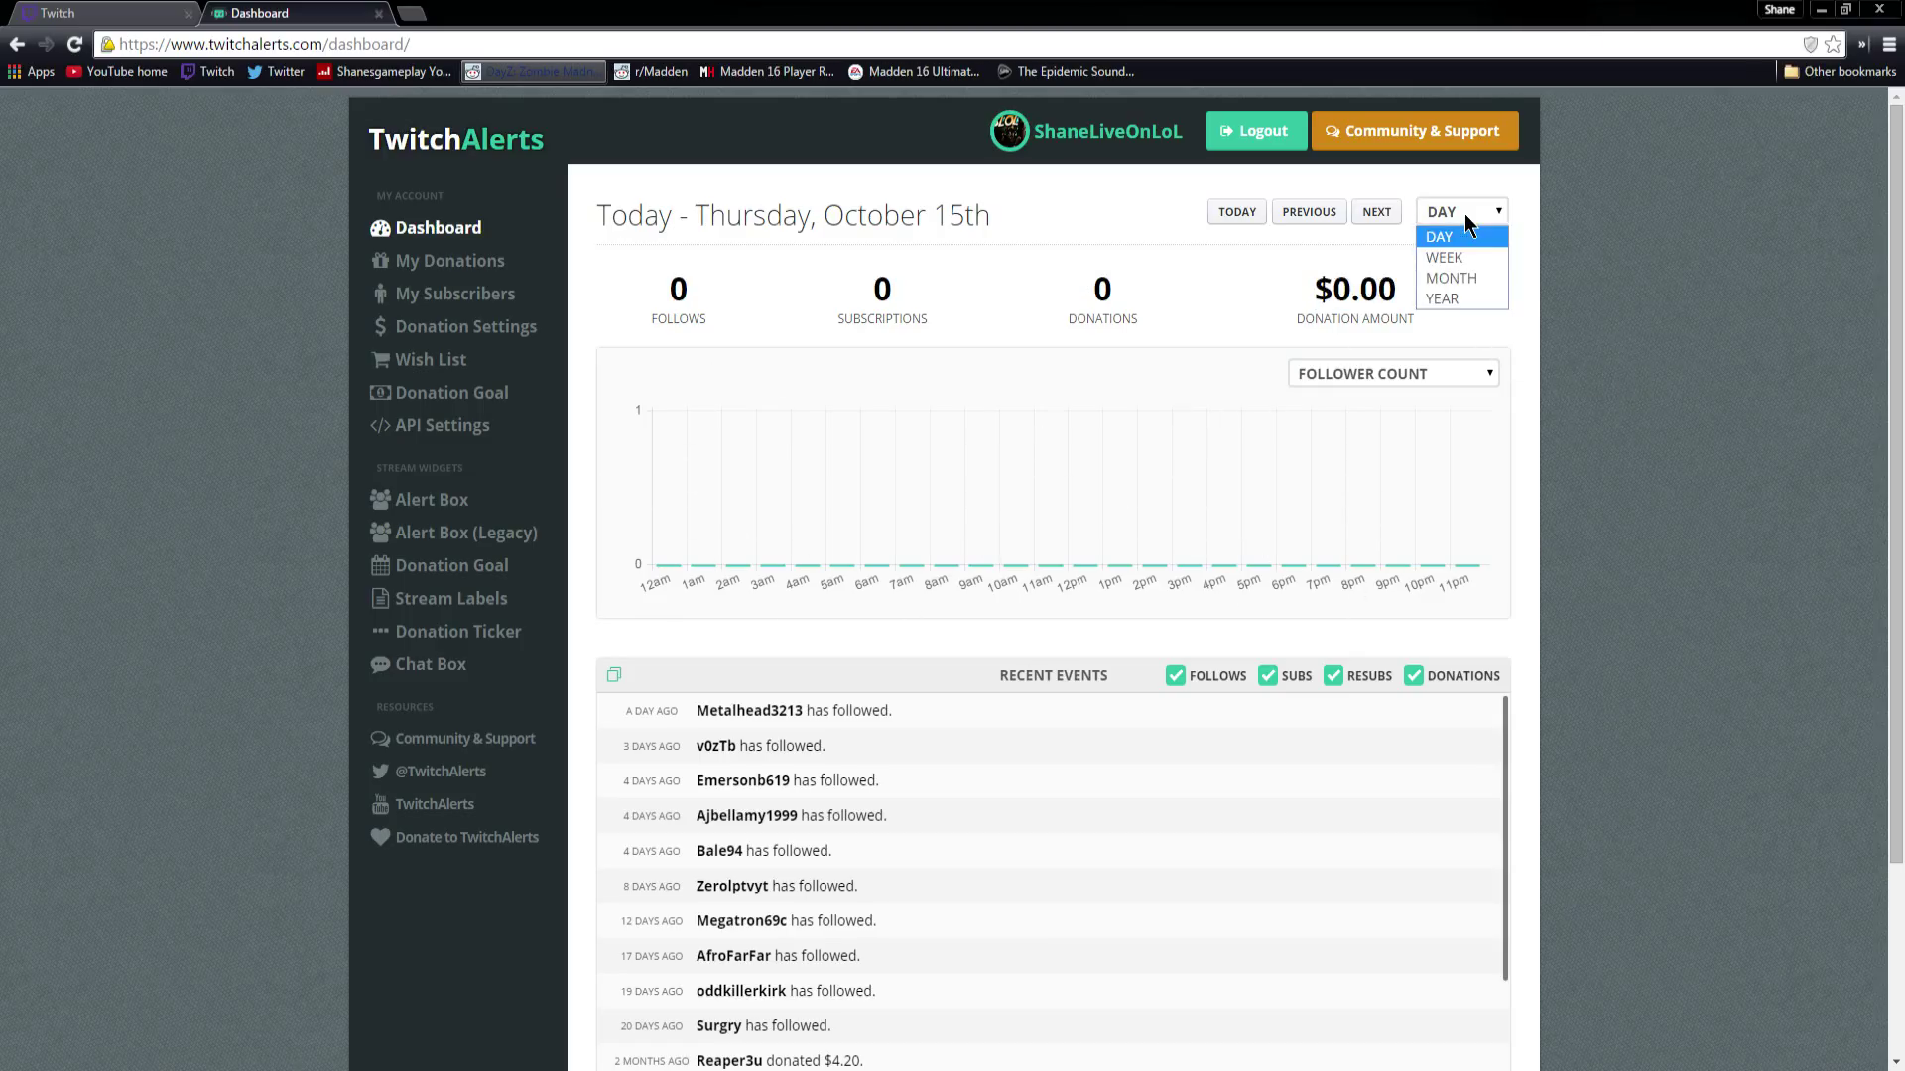
{"action": "left_click", "coordinate": [1465, 216]}
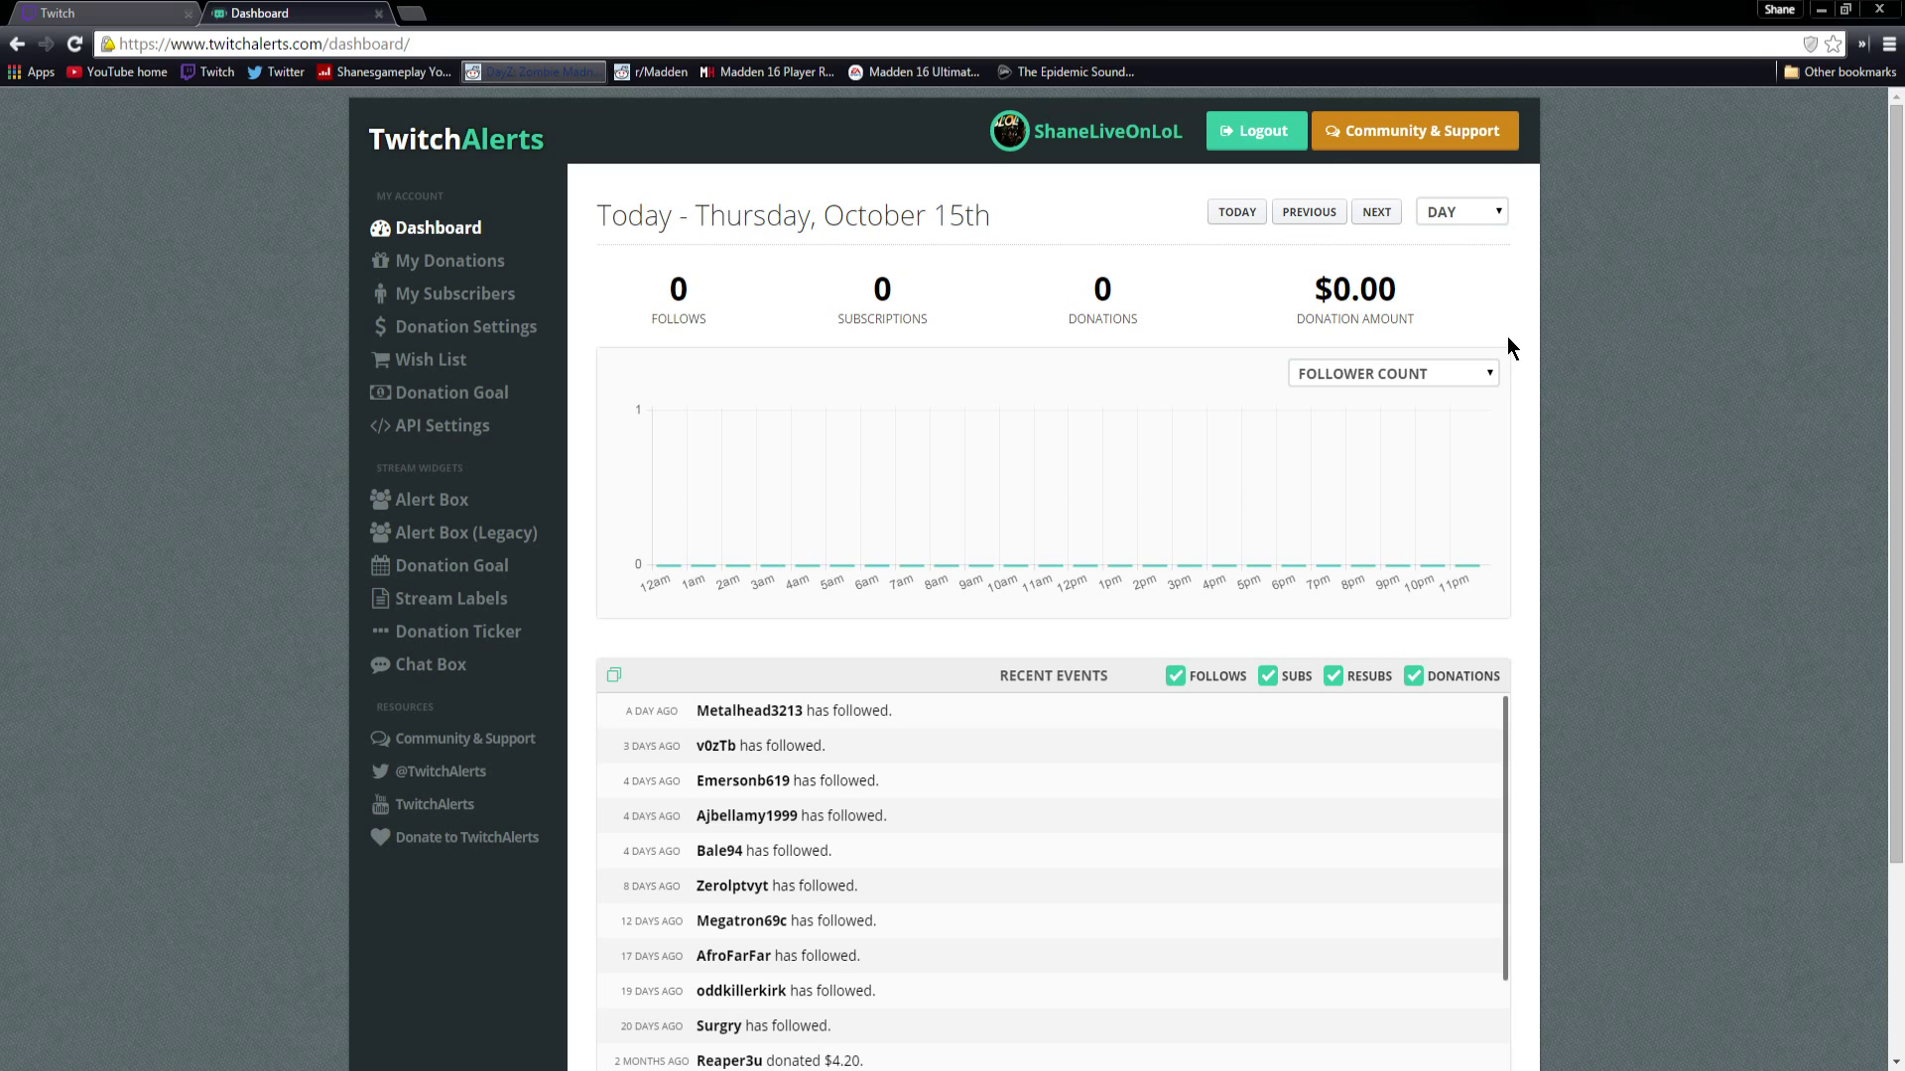
{"action": "scroll", "coordinate": [1663, 492], "scroll_direction": "down", "scroll_amount": 3}
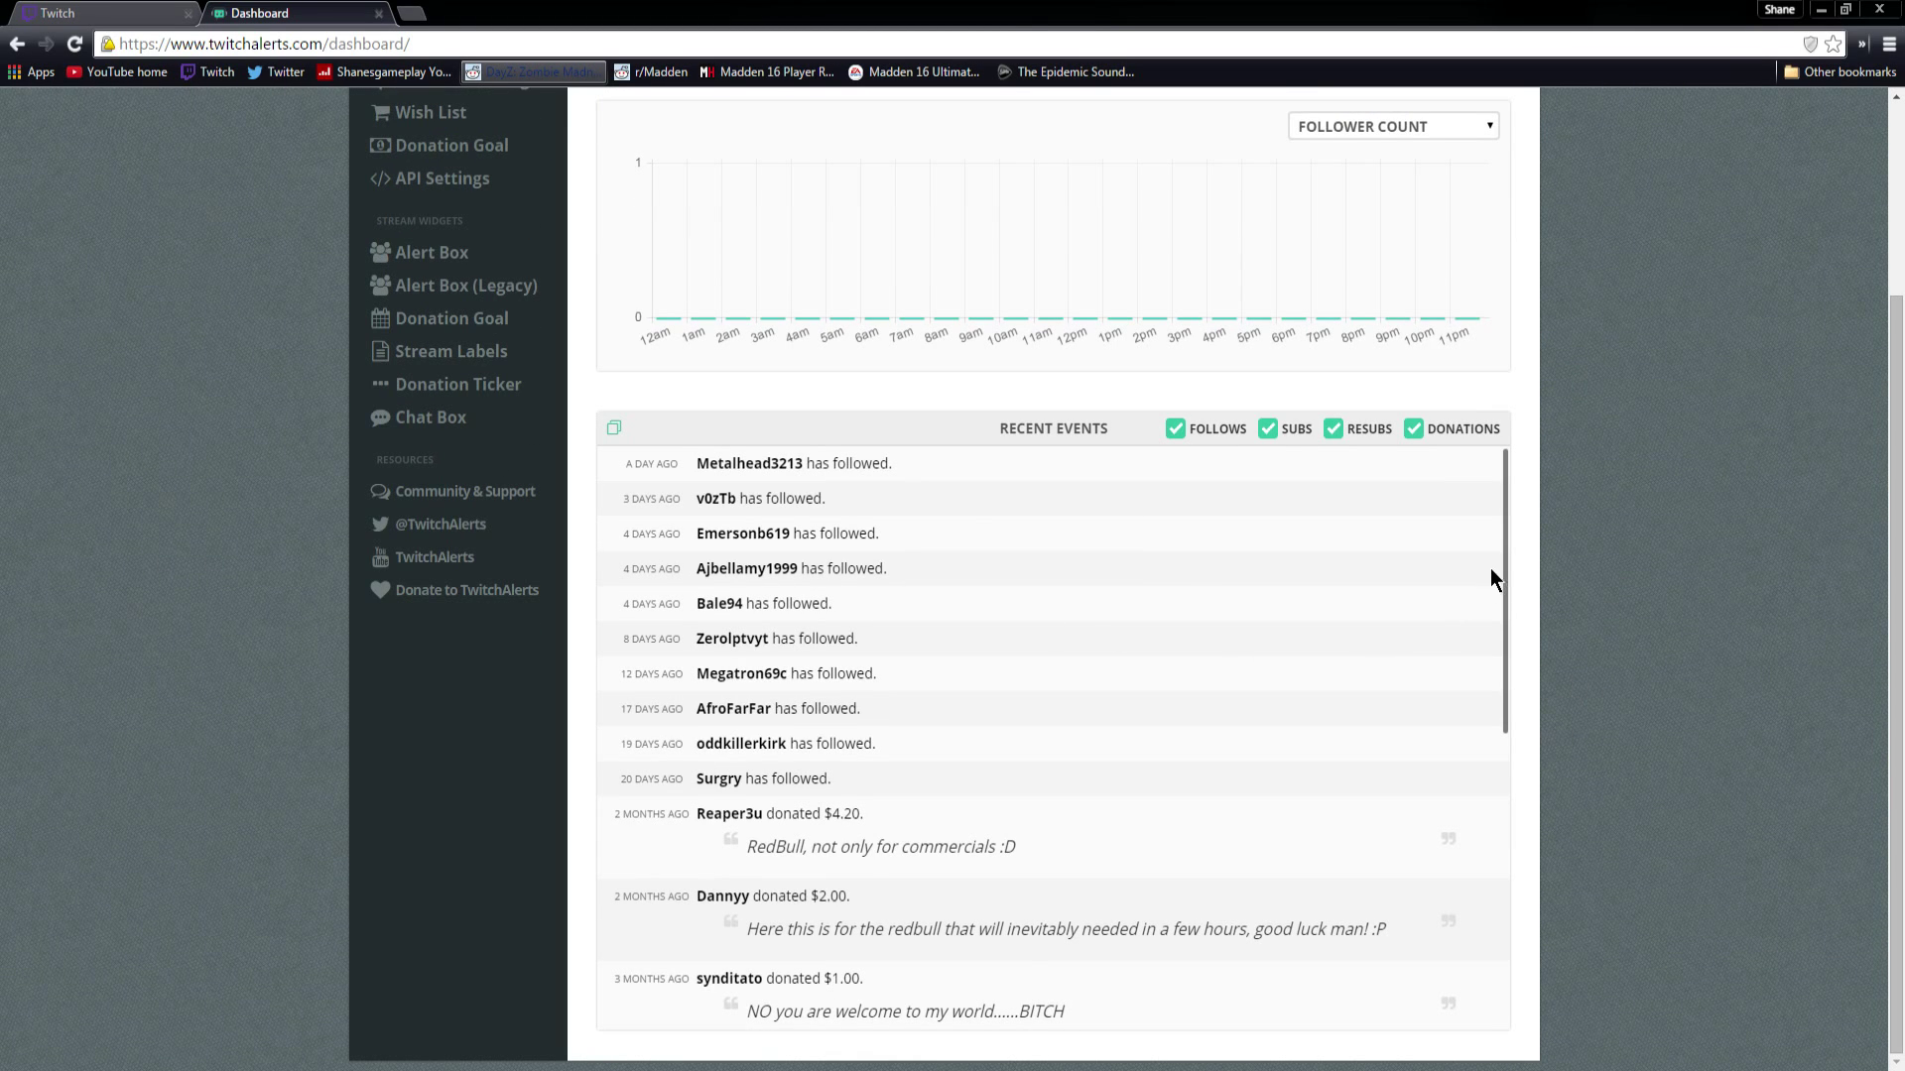
{"action": "left_click_drag", "start_coordinate": [1503, 556], "coordinate": [1516, 920]}
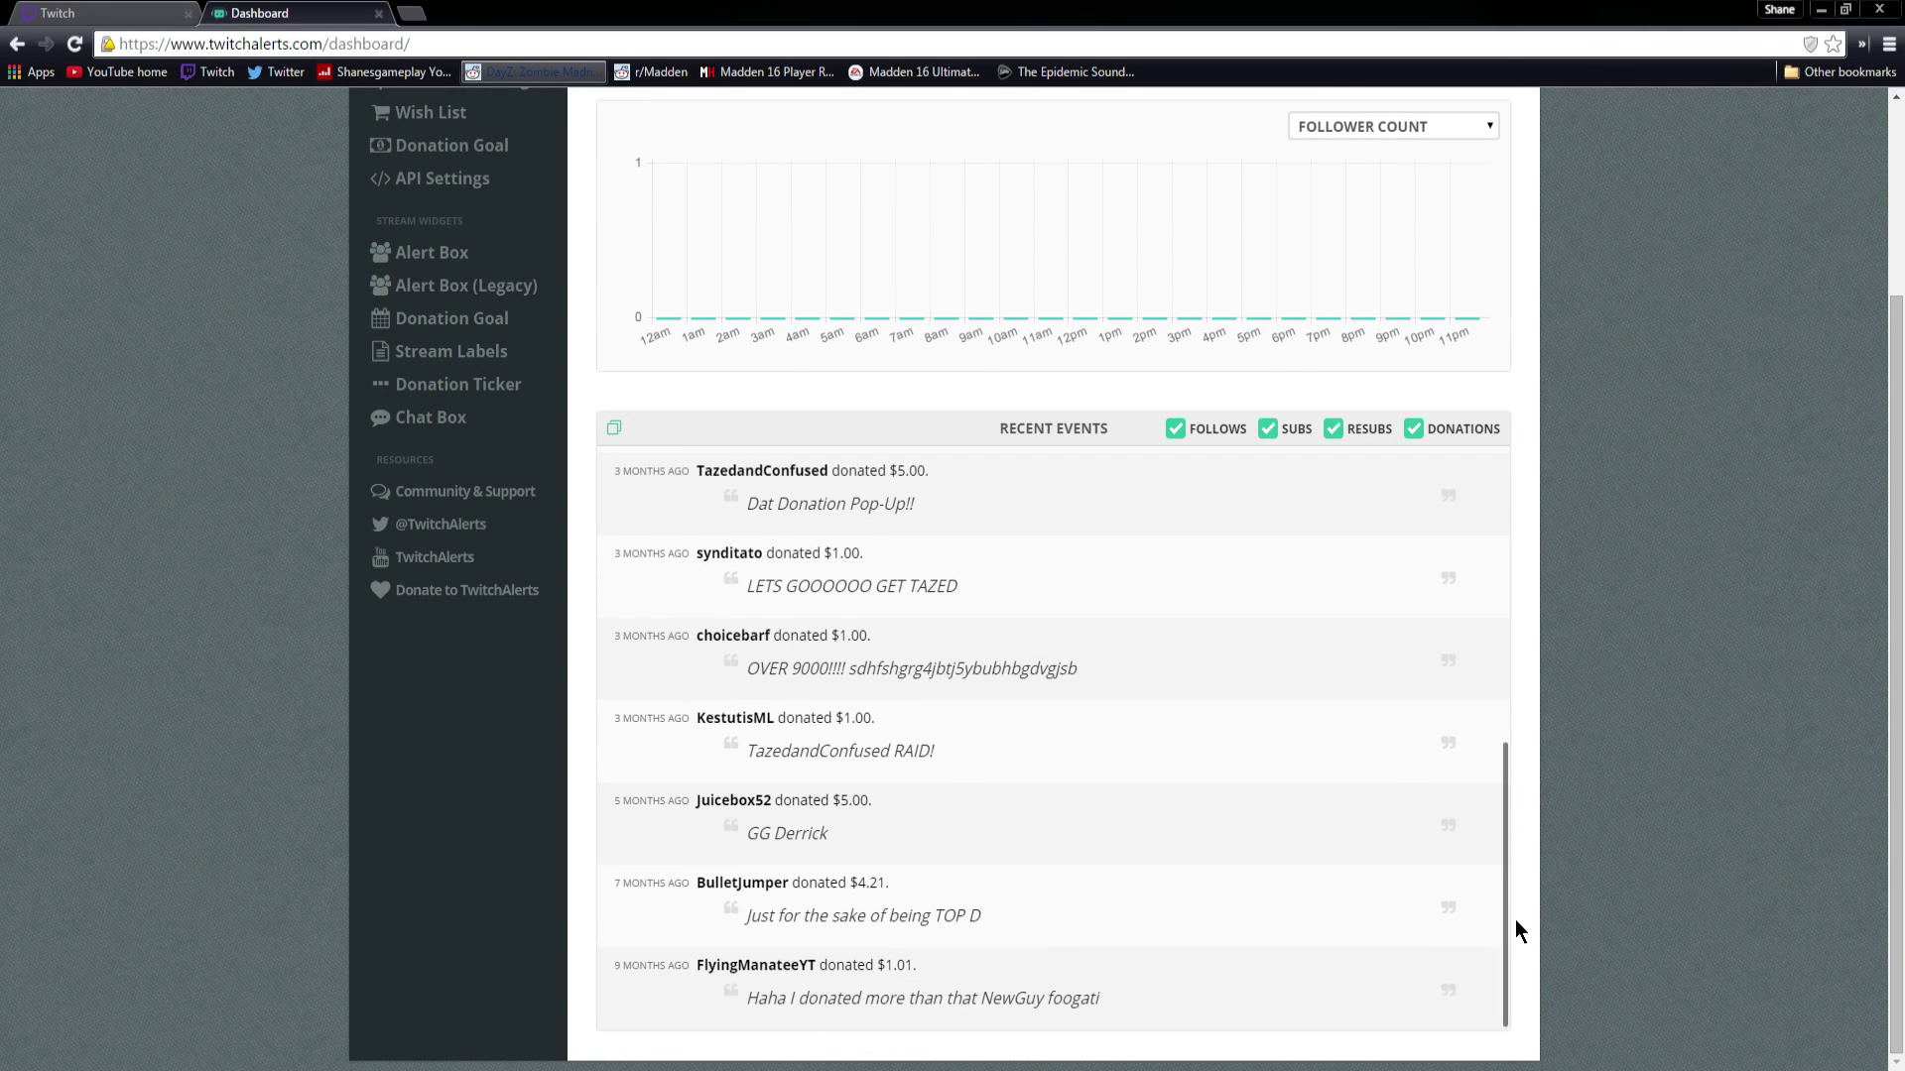
{"action": "scroll", "coordinate": [1664, 672], "scroll_direction": "up", "scroll_amount": 3}
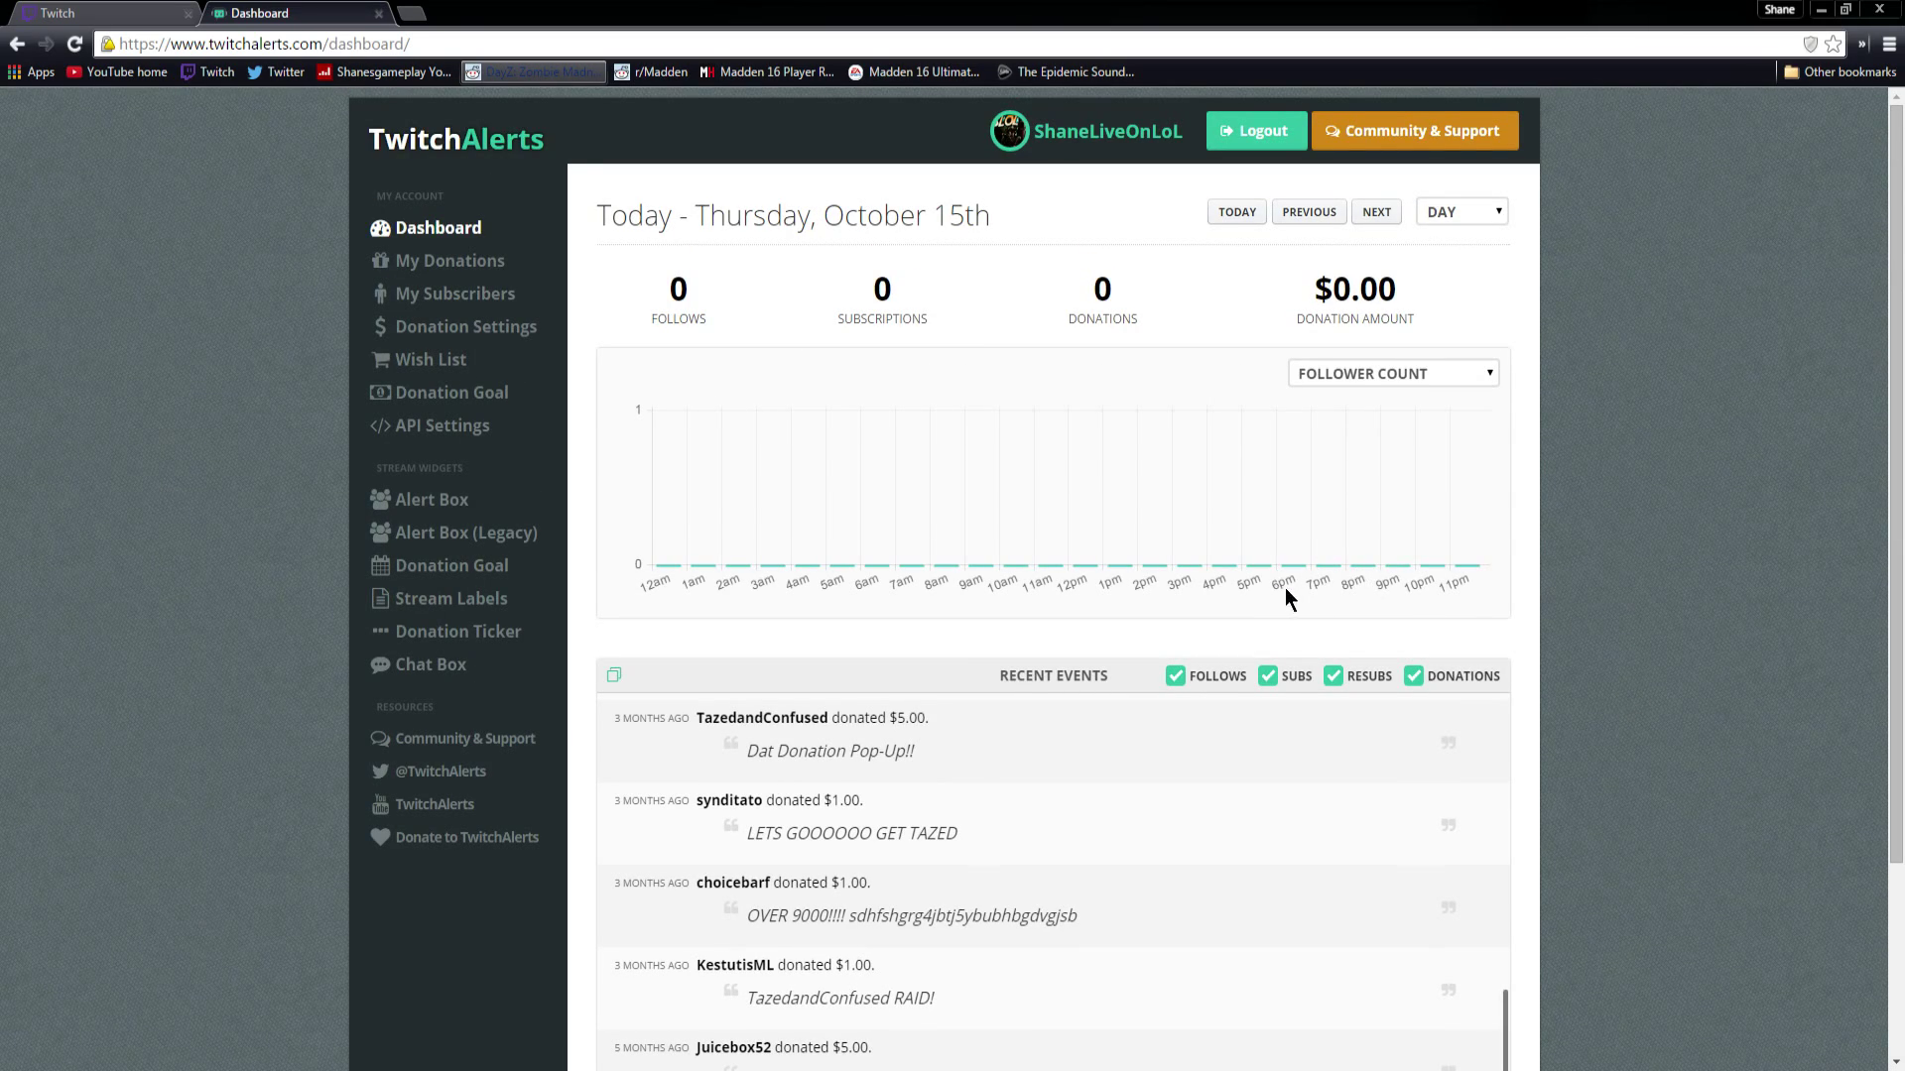
Step: Review the donations table, including the first $4.20 donation, then visit the subscribers and Donation Settings pages
{"action": "left_click", "coordinate": [438, 260]}
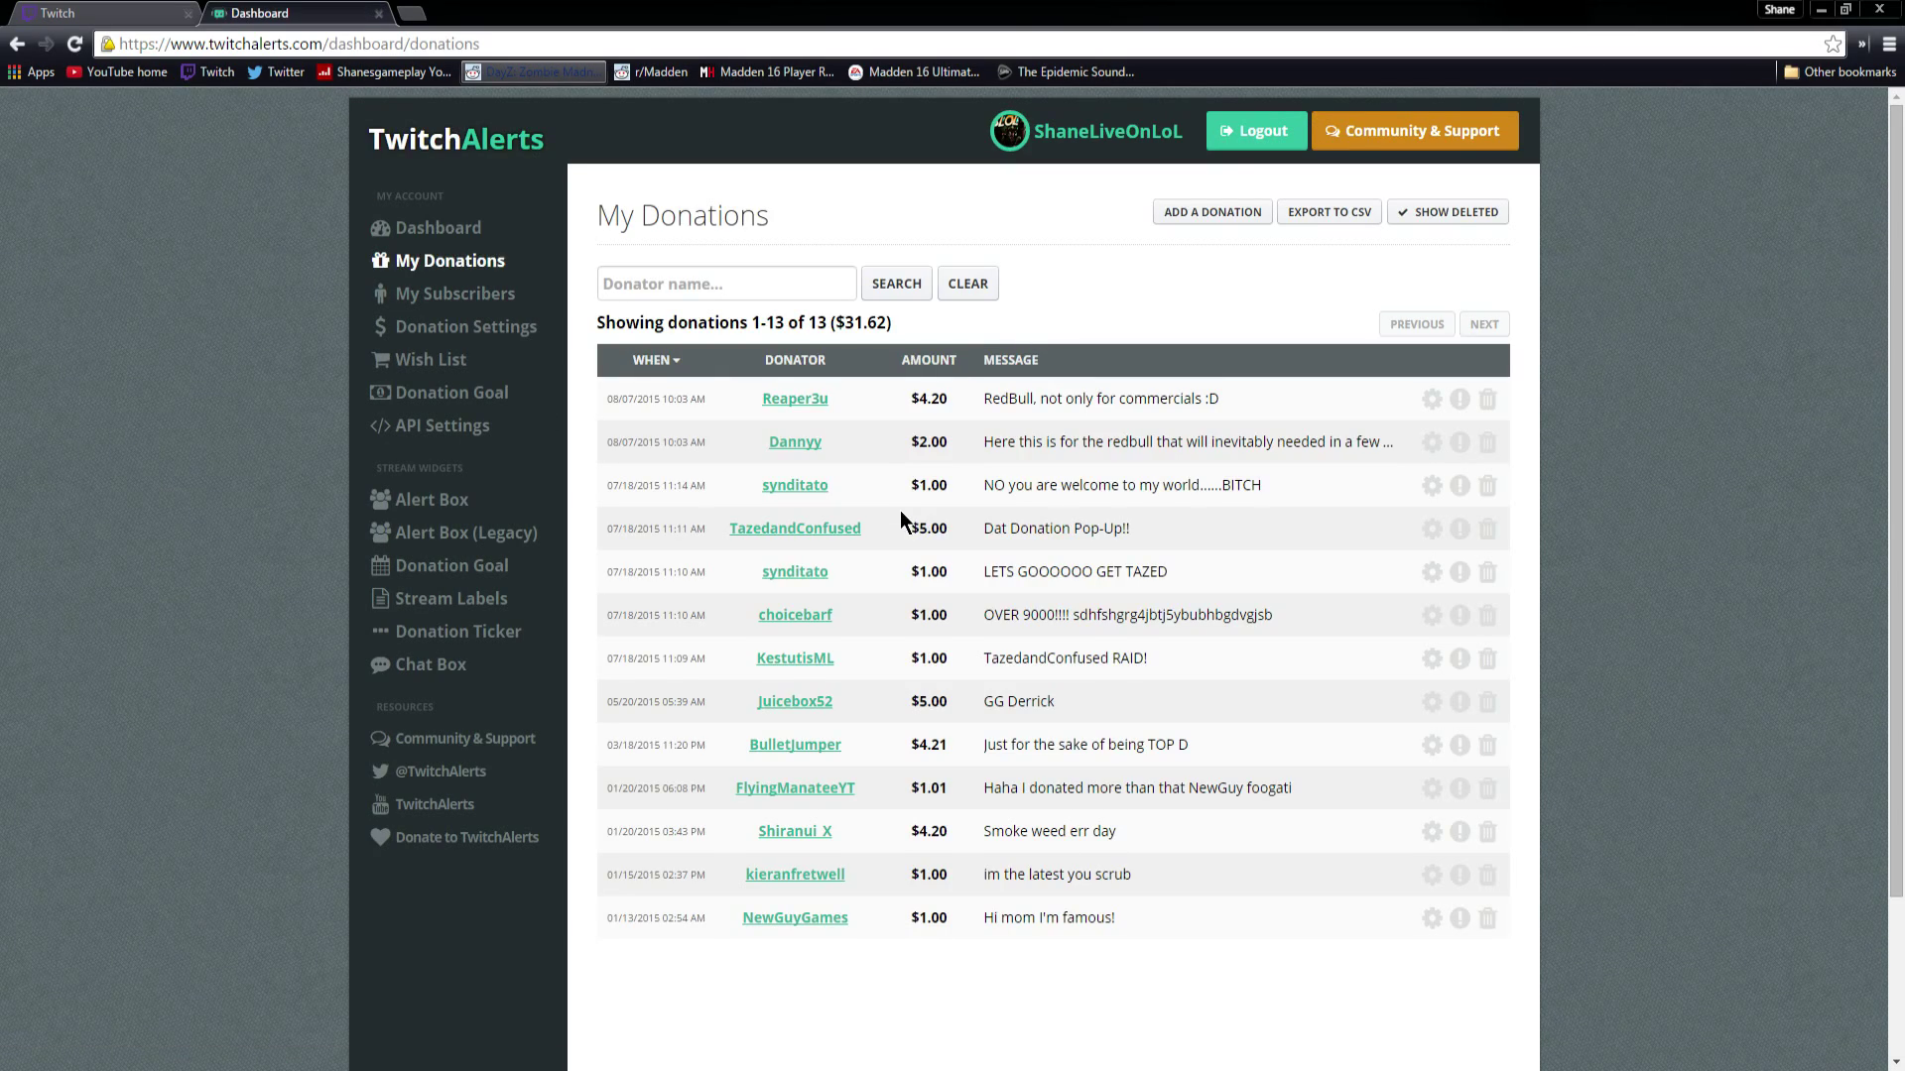
{"action": "scroll", "coordinate": [1109, 660], "scroll_direction": "down", "scroll_amount": 1}
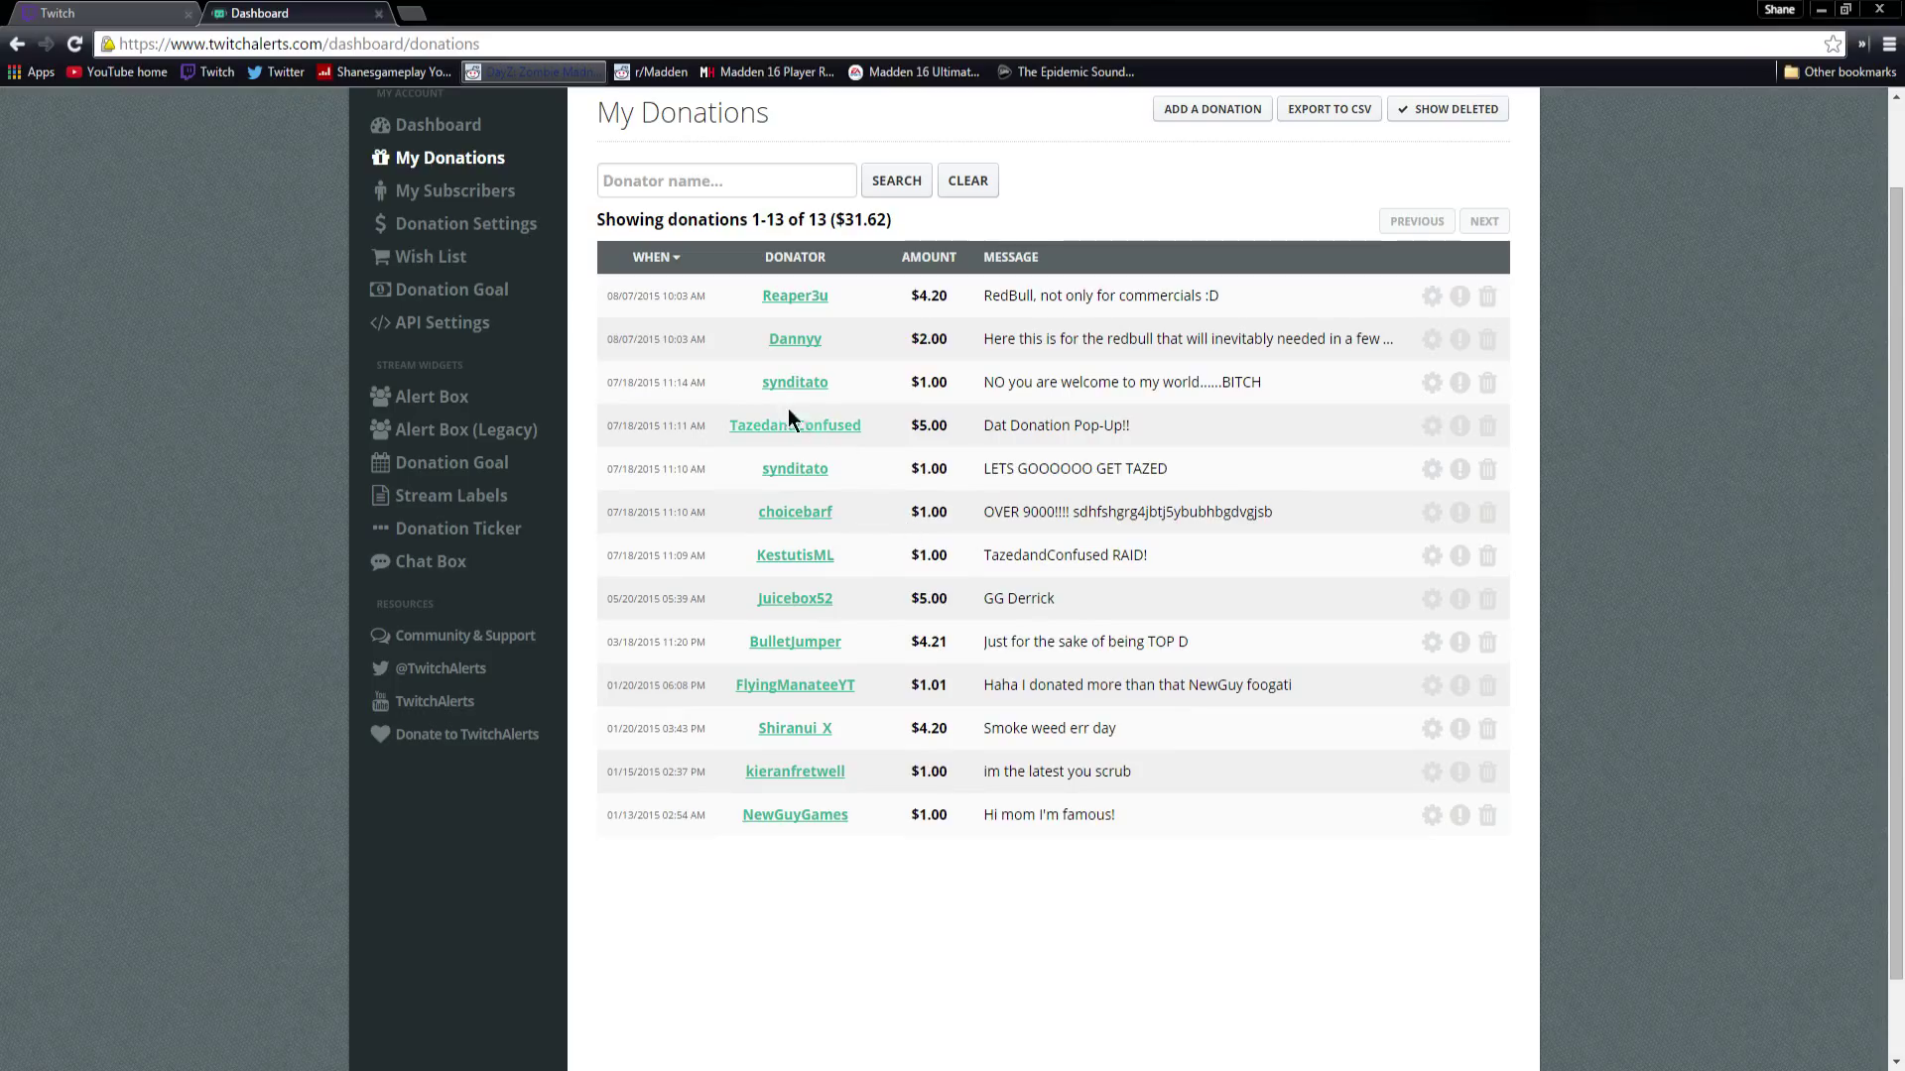
{"action": "left_click_drag", "start_coordinate": [605, 295], "coordinate": [710, 286]}
{"action": "left_click_drag", "start_coordinate": [753, 300], "coordinate": [837, 287]}
{"action": "left_click_drag", "start_coordinate": [897, 288], "coordinate": [942, 277]}
{"action": "left_click", "coordinate": [1248, 290]}
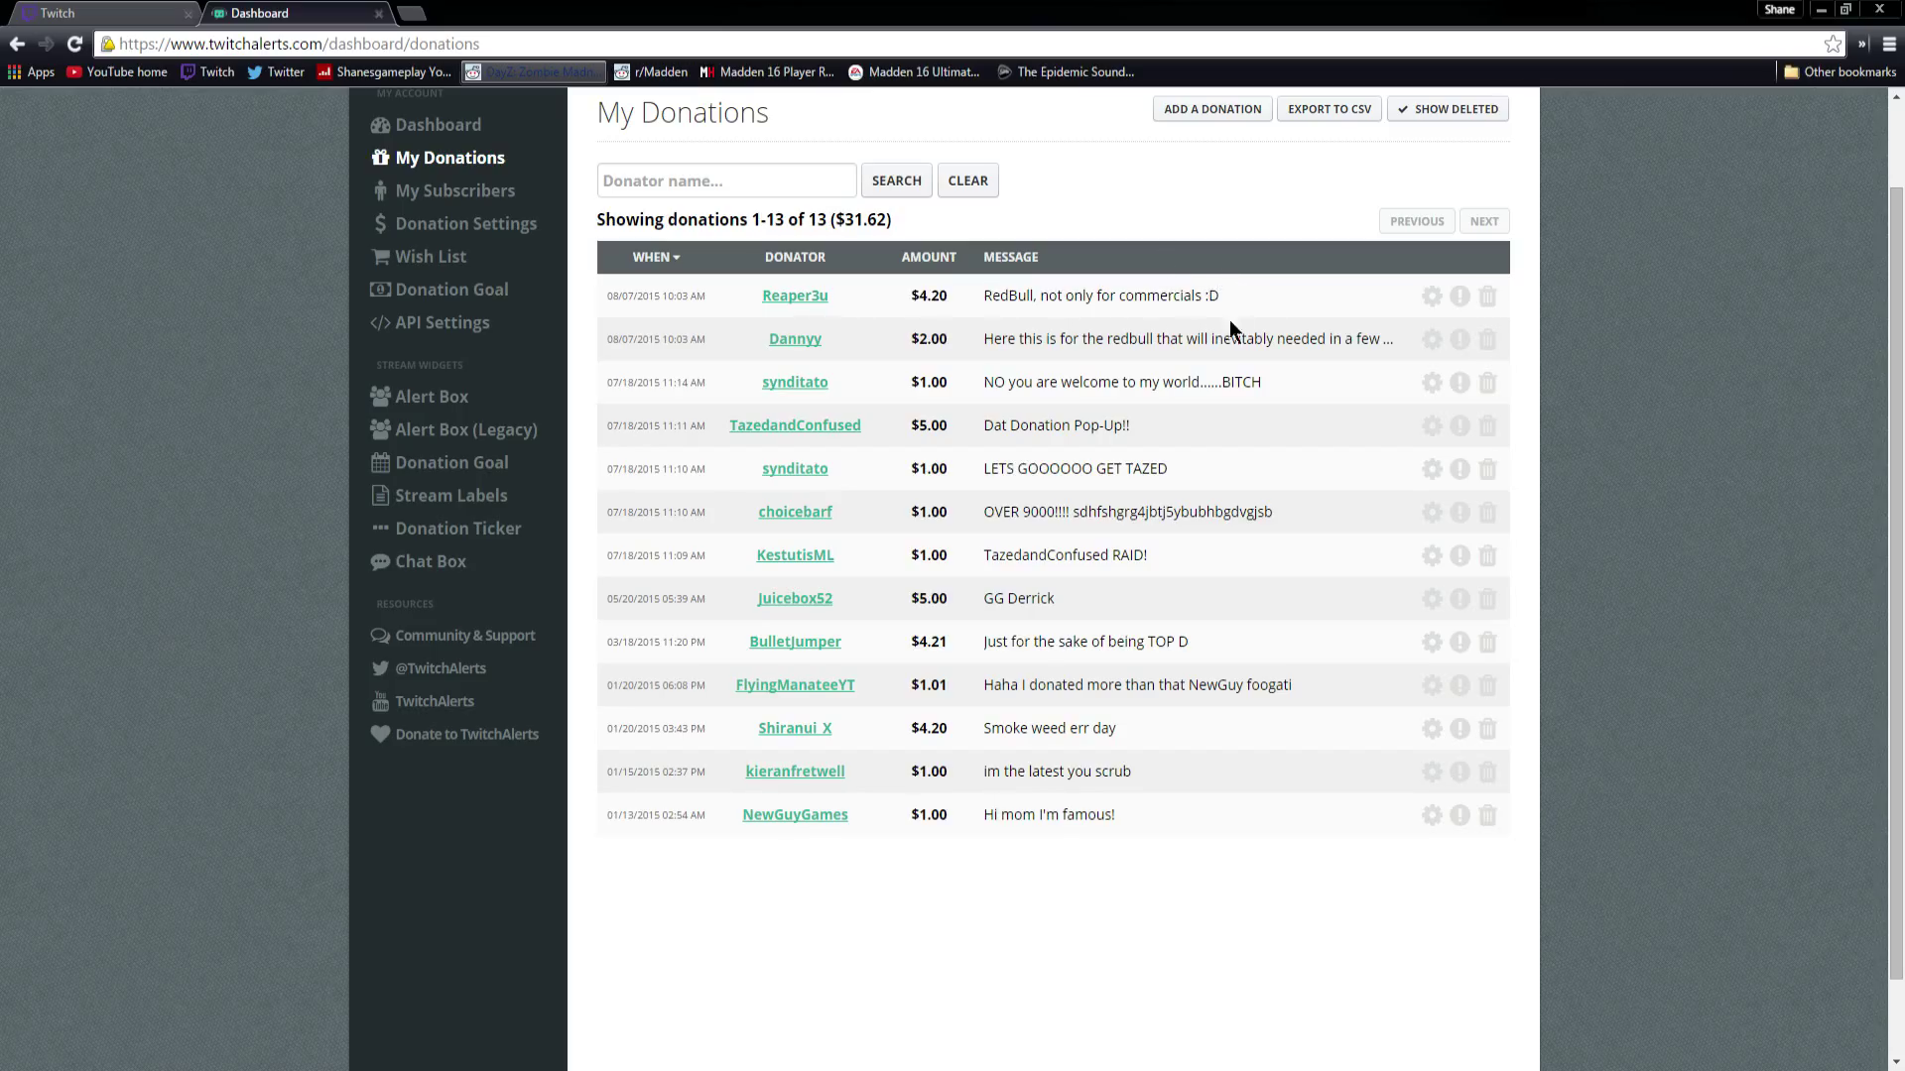
{"action": "left_click", "coordinate": [469, 189]}
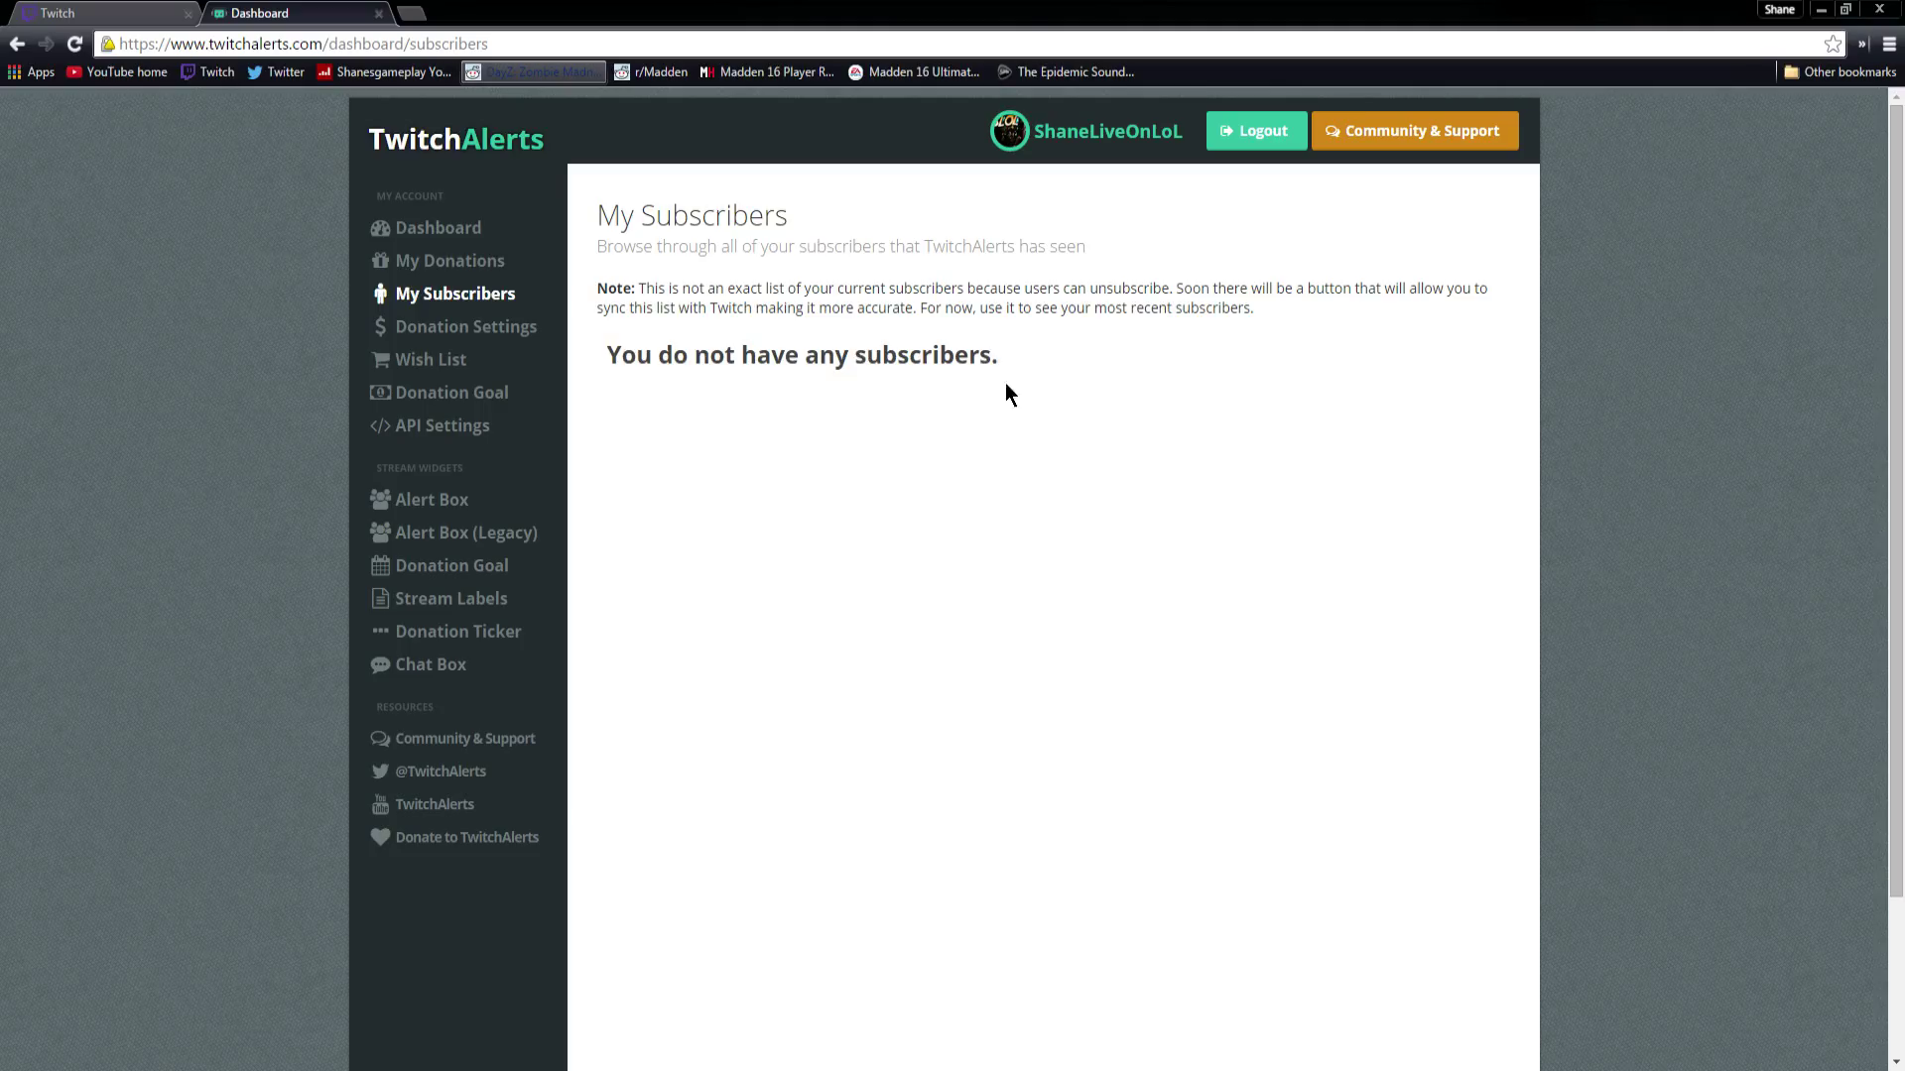
{"action": "left_click", "coordinate": [462, 329]}
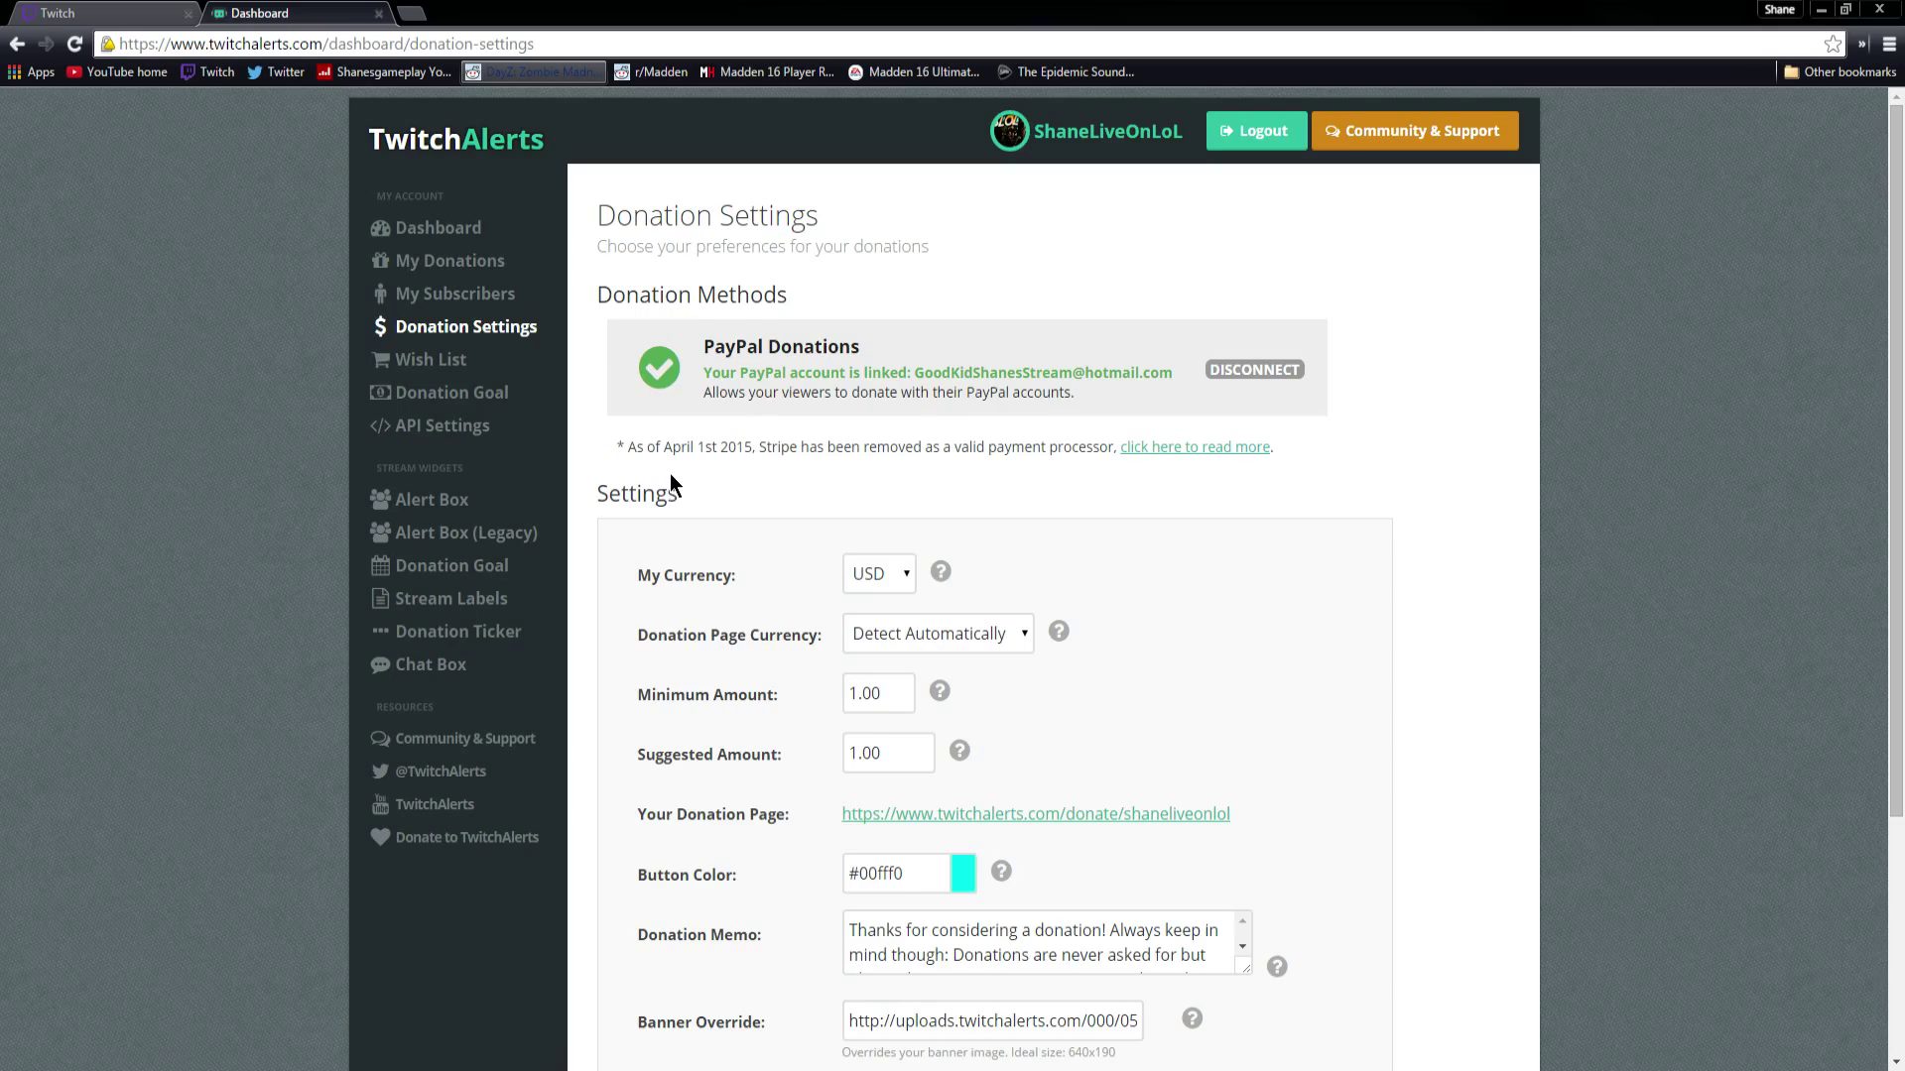
Step: Review the donation page currency, minimum amount and suggested amount settings
{"action": "scroll", "coordinate": [669, 476], "scroll_direction": "down", "scroll_amount": 3}
{"action": "scroll", "coordinate": [670, 482], "scroll_direction": "up", "scroll_amount": 3}
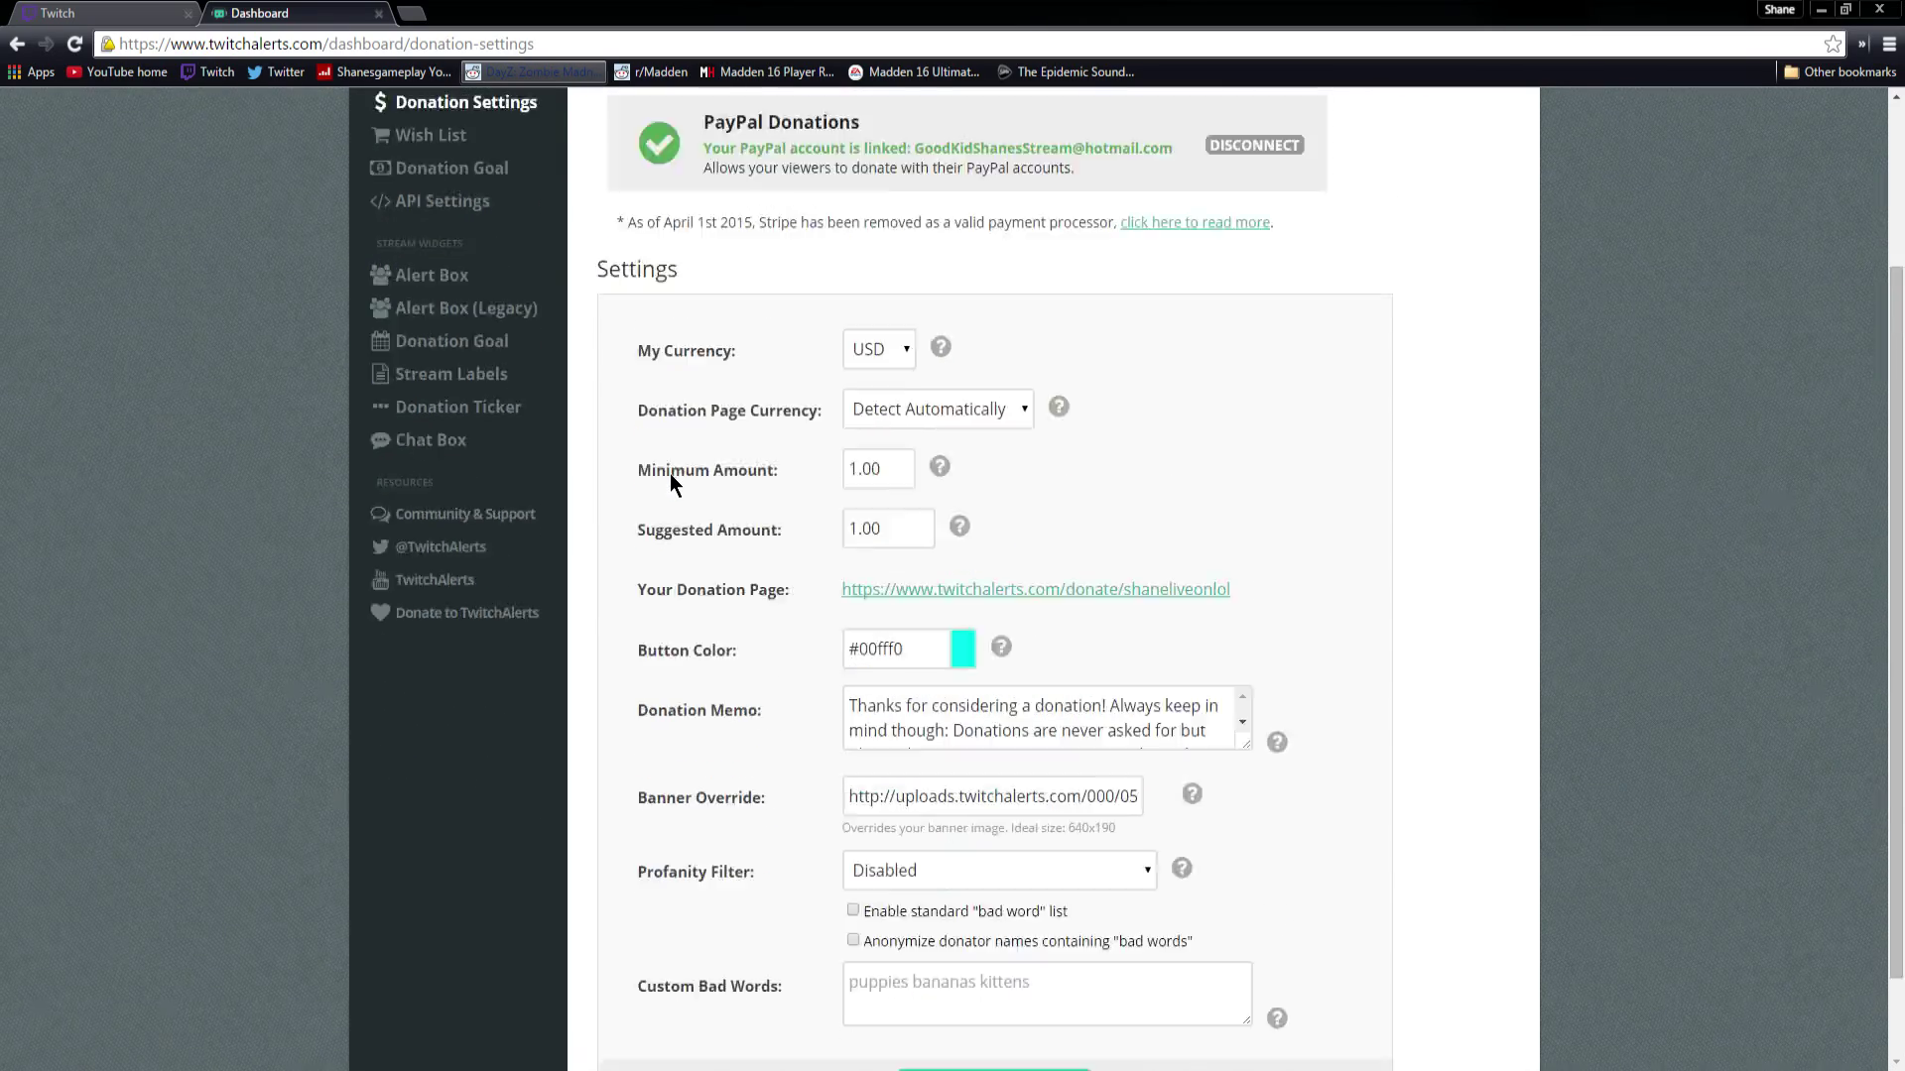
{"action": "scroll", "coordinate": [669, 481], "scroll_direction": "down", "scroll_amount": 2}
{"action": "scroll", "coordinate": [670, 473], "scroll_direction": "up", "scroll_amount": 2}
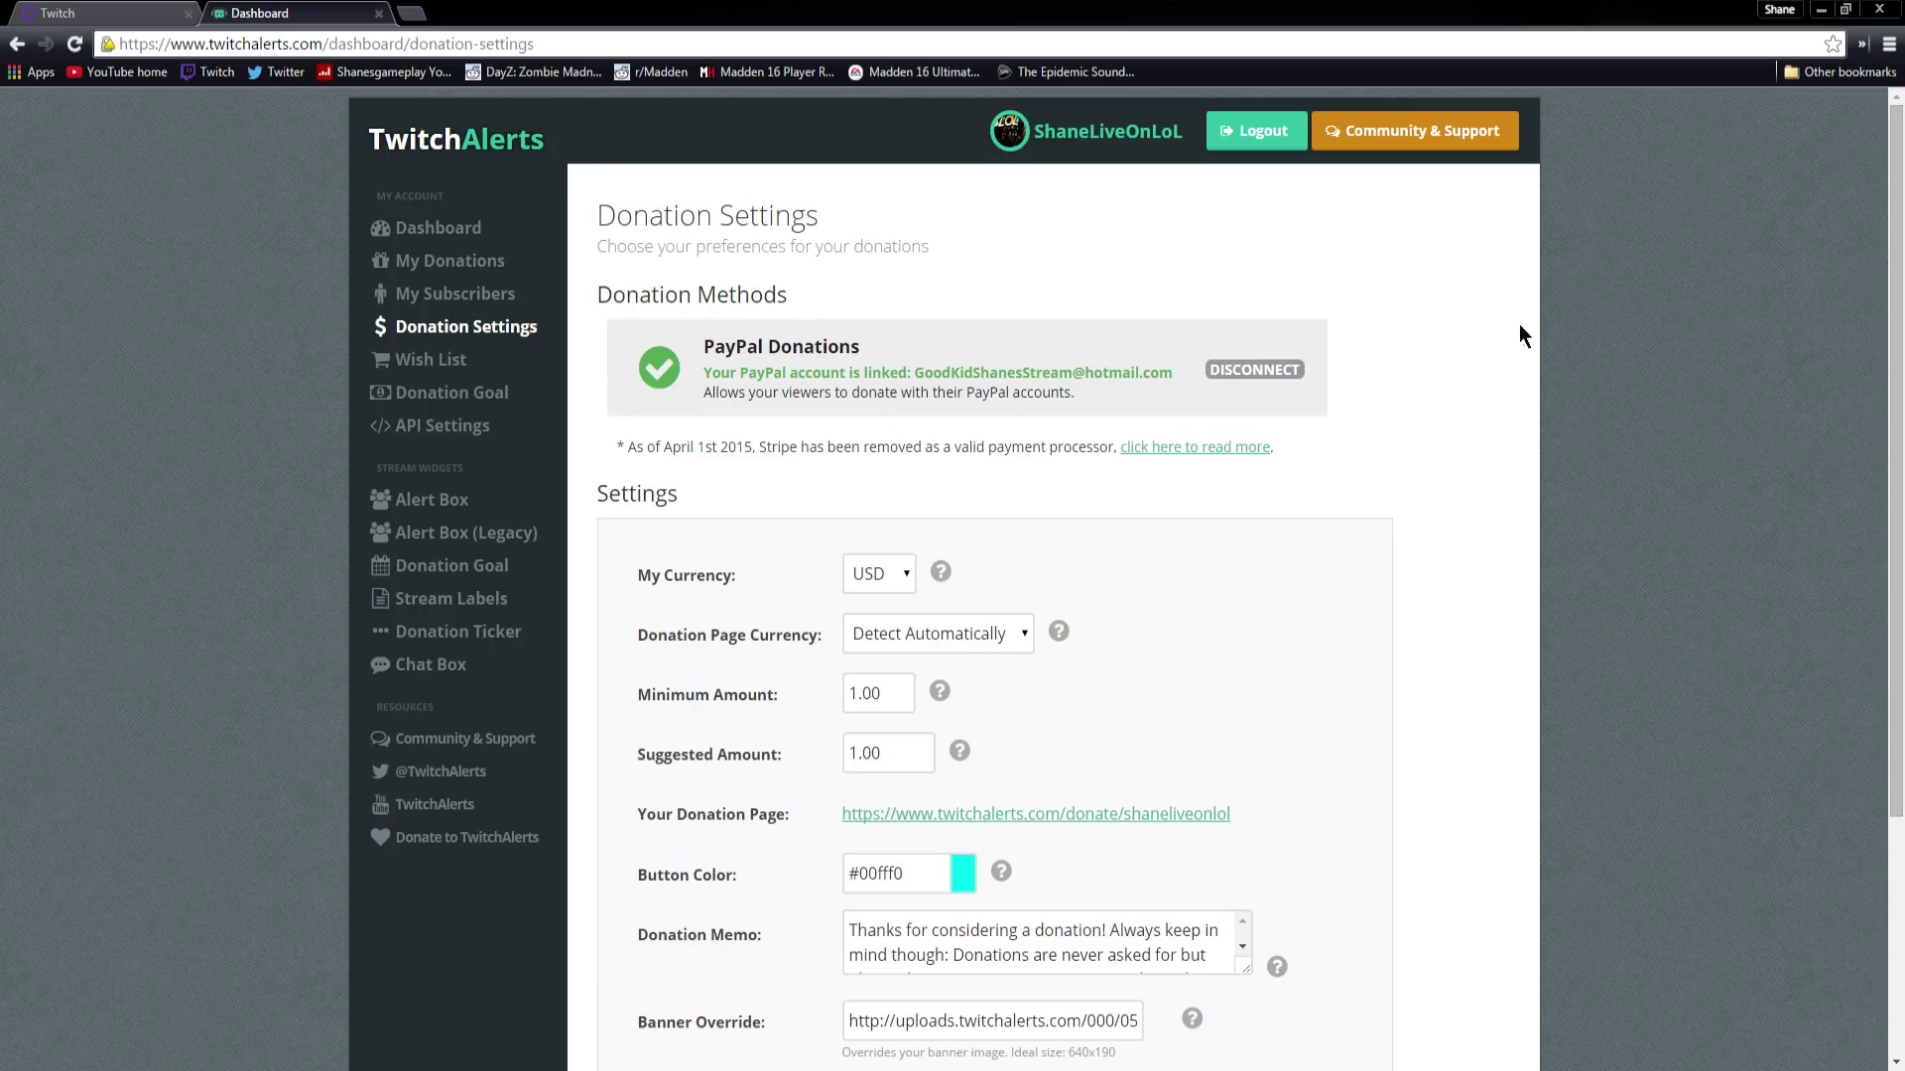
{"action": "scroll", "coordinate": [1121, 617], "scroll_direction": "down", "scroll_amount": 2}
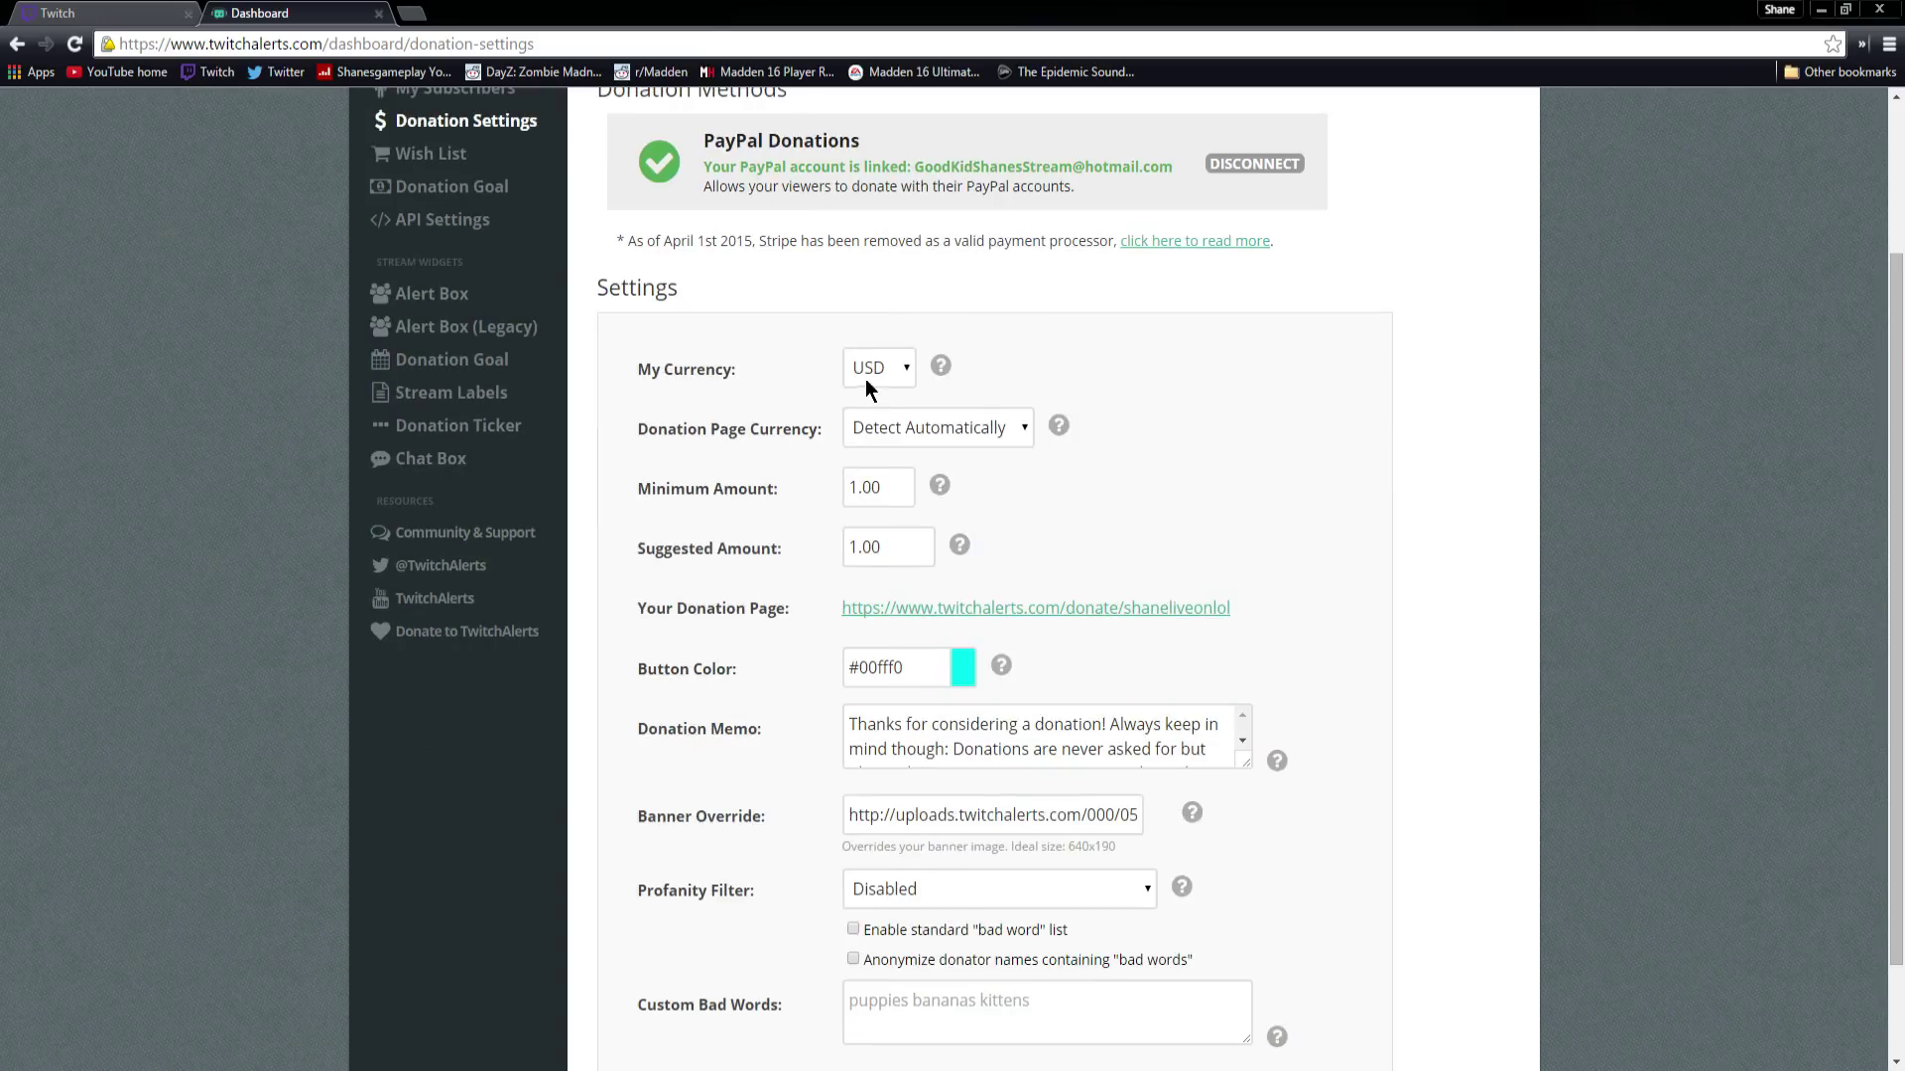
{"action": "left_click_drag", "start_coordinate": [651, 431], "coordinate": [778, 429]}
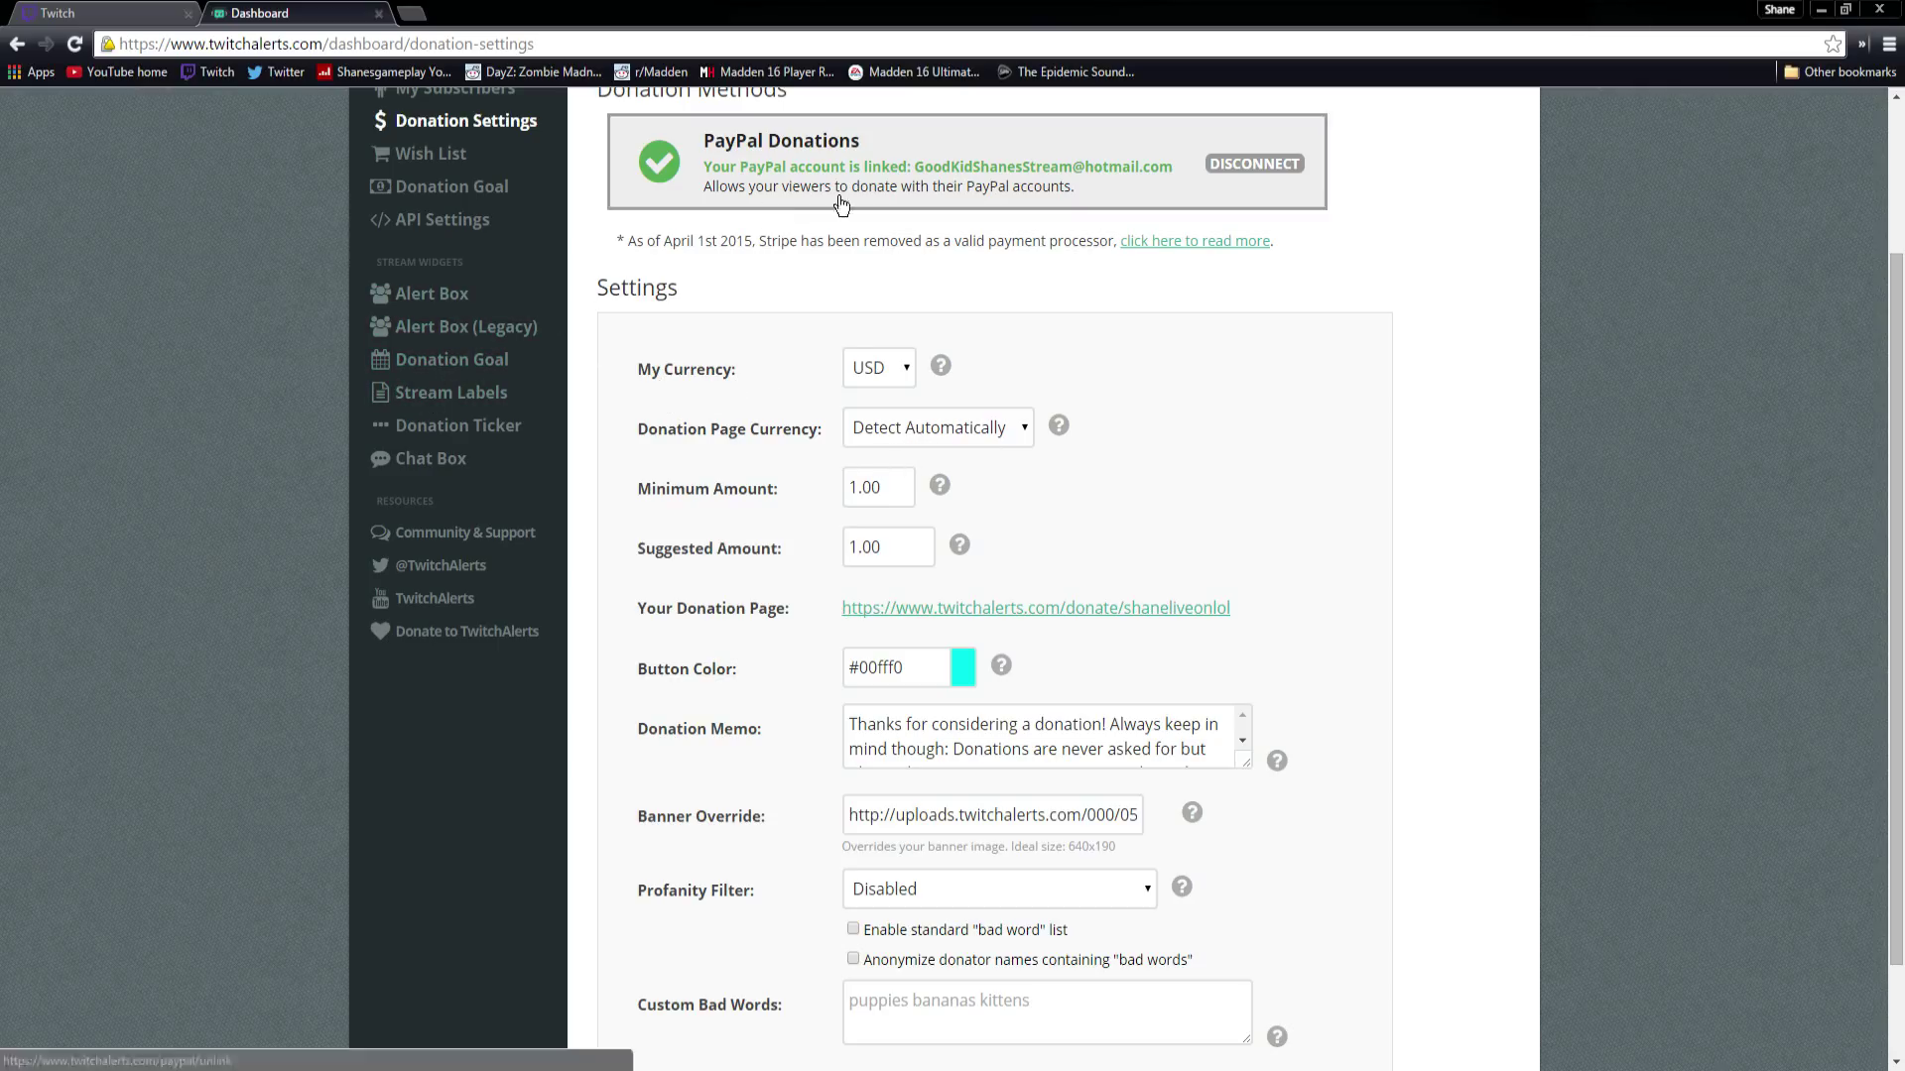
{"action": "left_click_drag", "start_coordinate": [885, 486], "coordinate": [830, 490]}
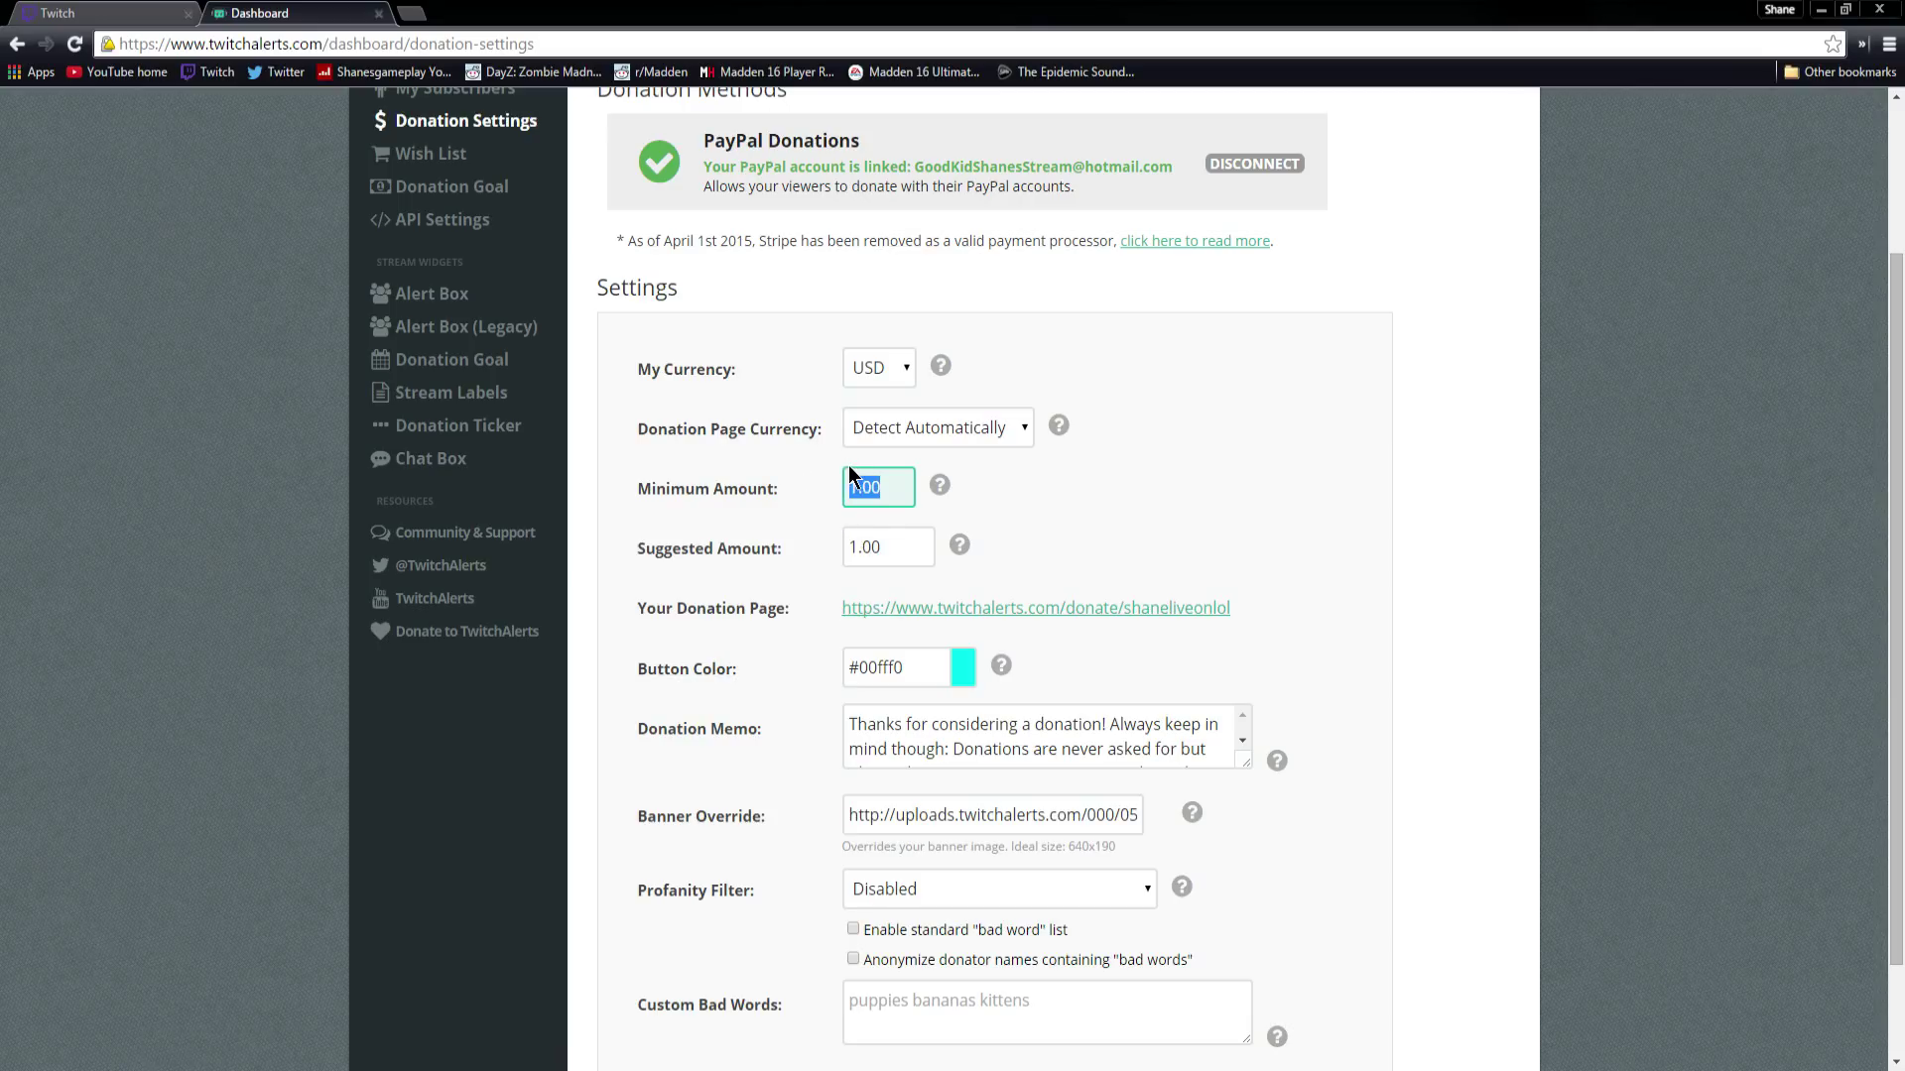
{"action": "left_click", "coordinate": [881, 561]}
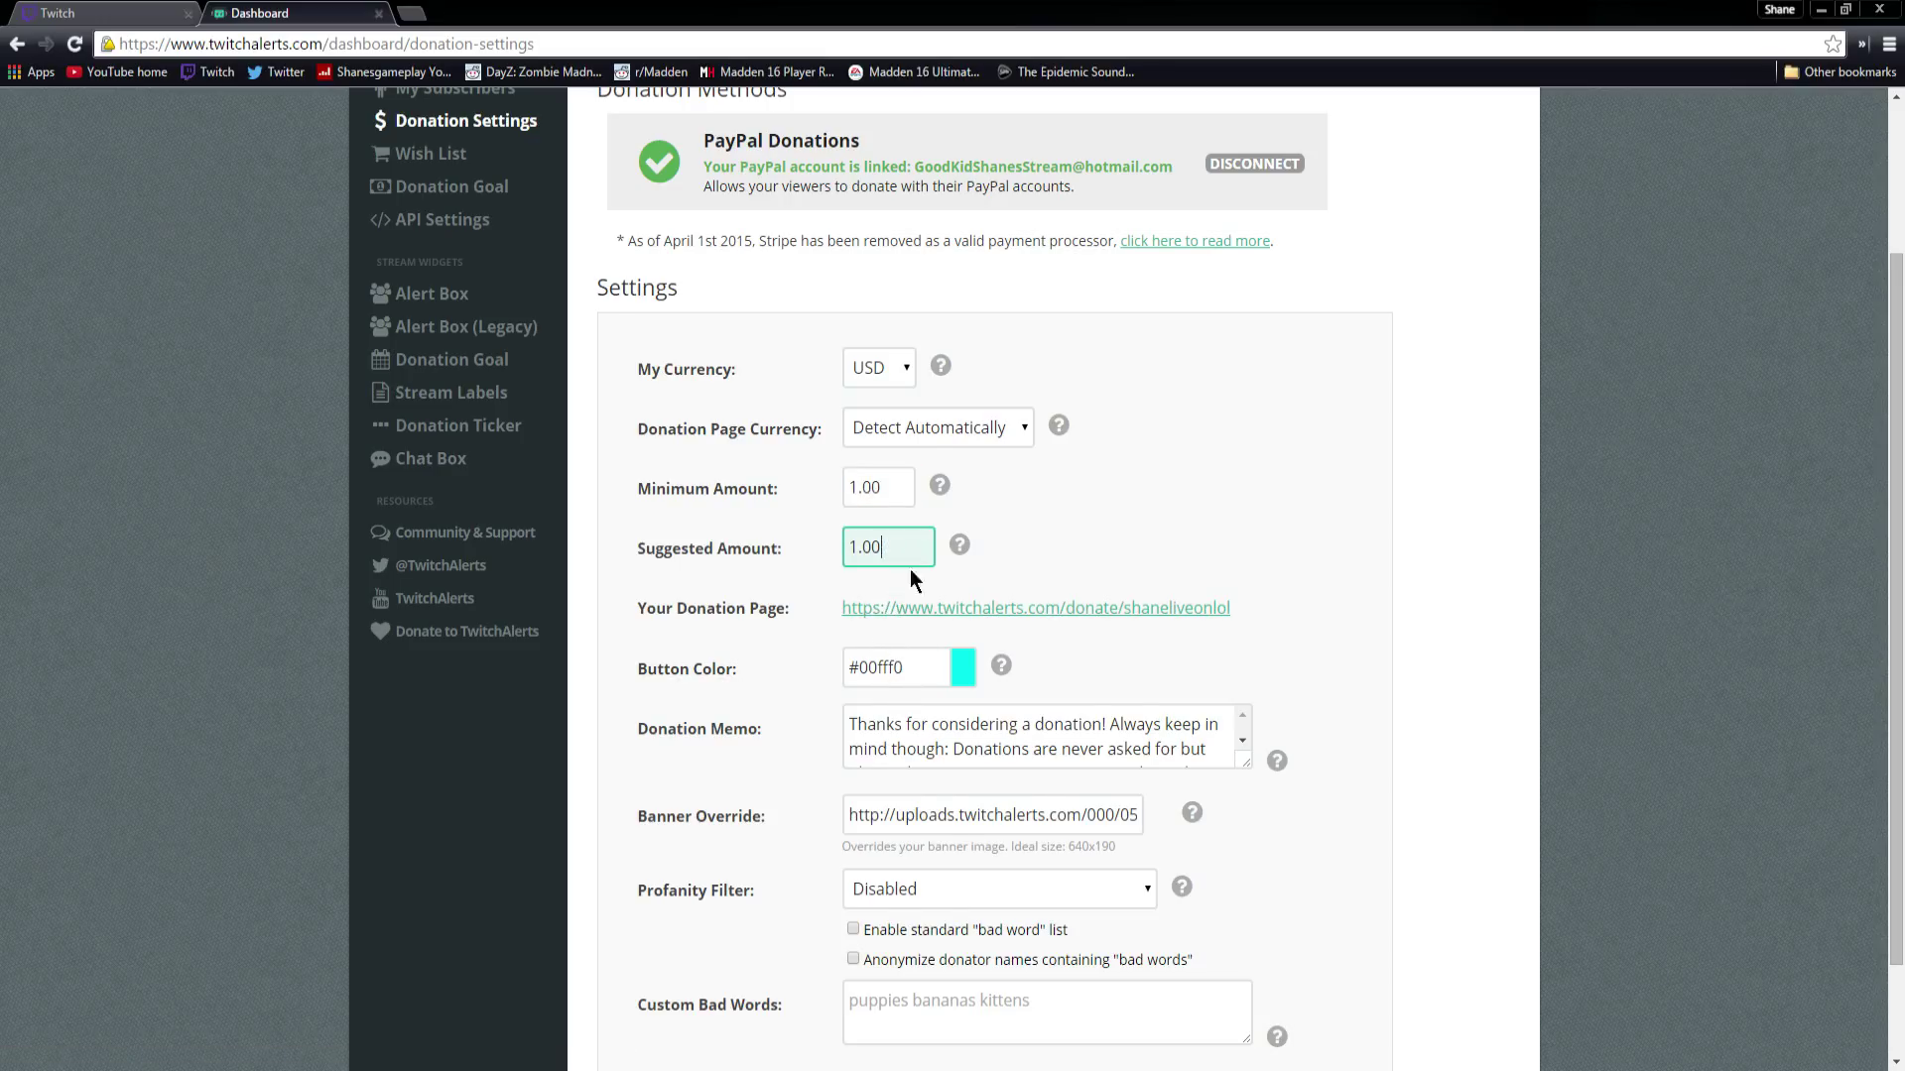
{"action": "scroll", "coordinate": [1101, 671], "scroll_direction": "down", "scroll_amount": 1}
Step: Open the public donation page in a new tab and load the streamer's Twitch channel page
{"action": "left_click", "coordinate": [995, 507]}
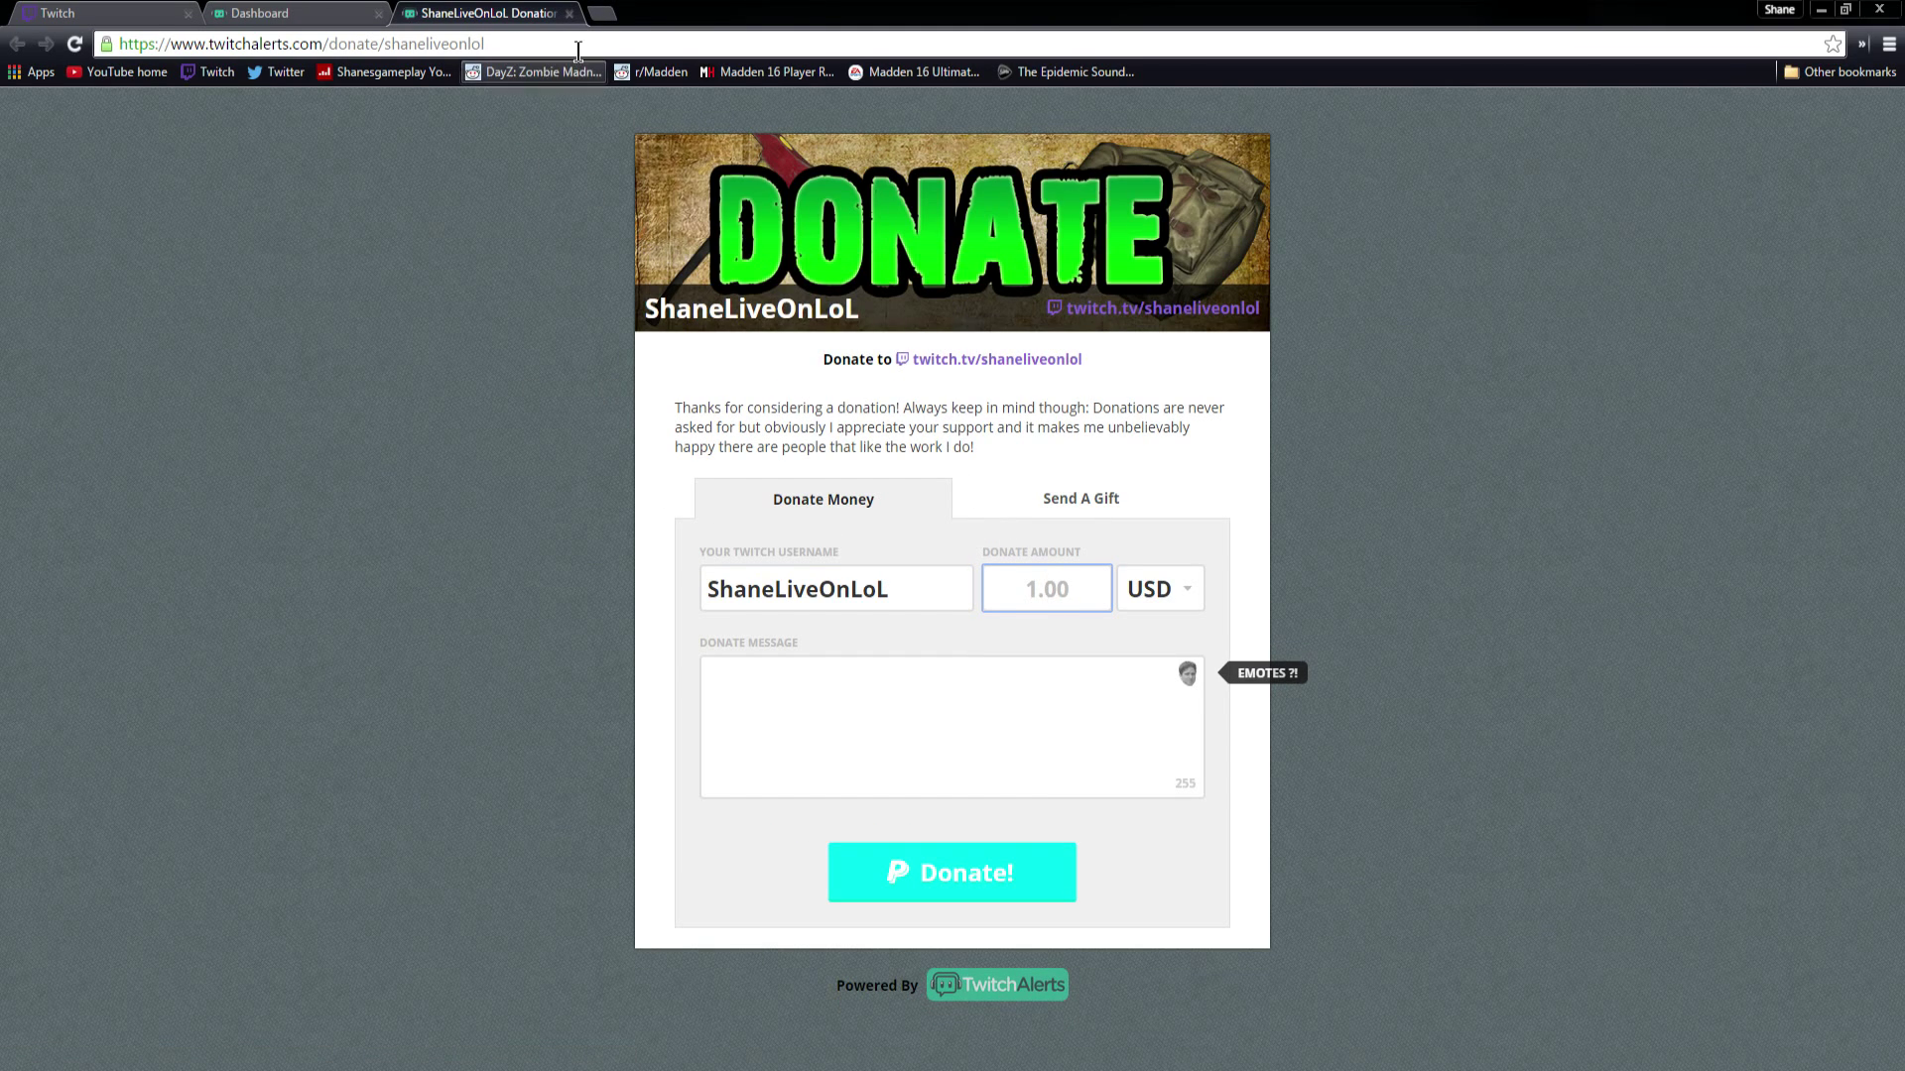
{"action": "key", "text": "ctrl+l"}
{"action": "left_click", "coordinate": [99, 13]}
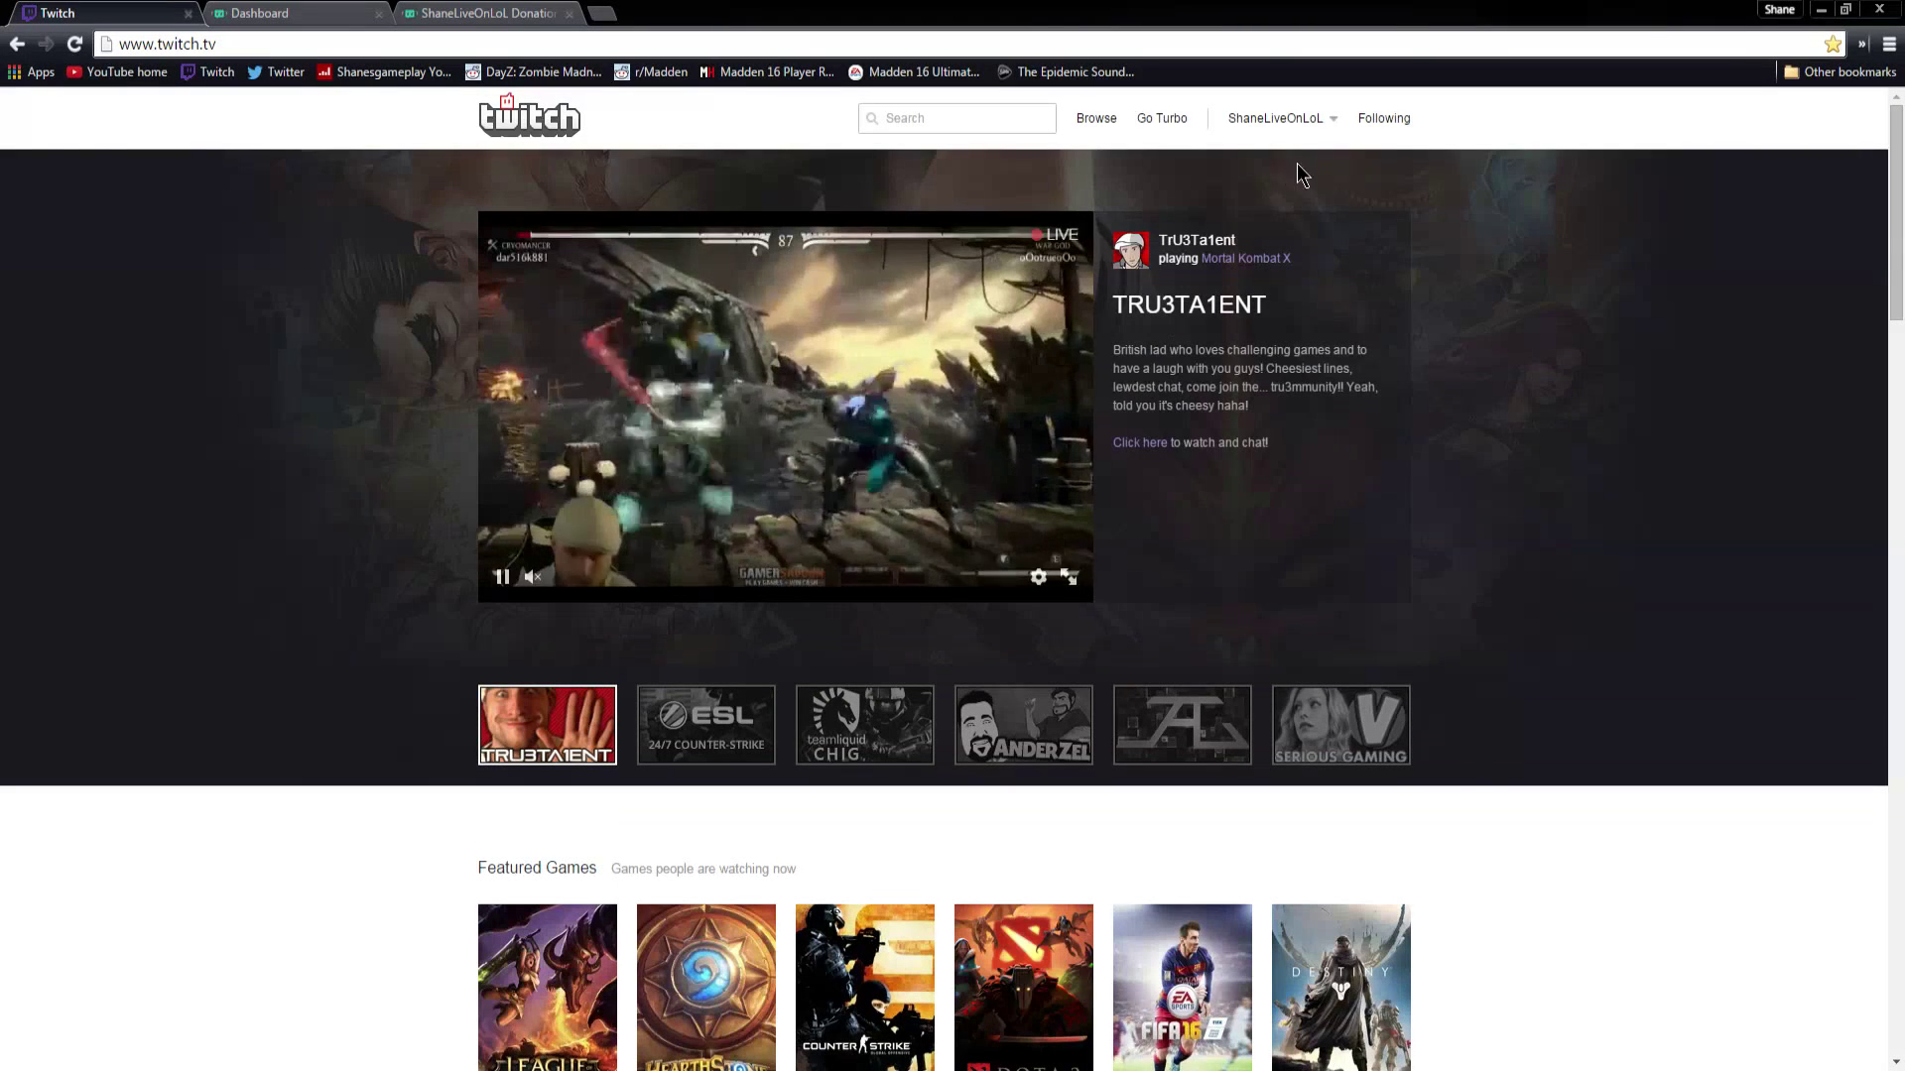
{"action": "left_click", "coordinate": [1308, 134]}
{"action": "left_click", "coordinate": [1280, 192]}
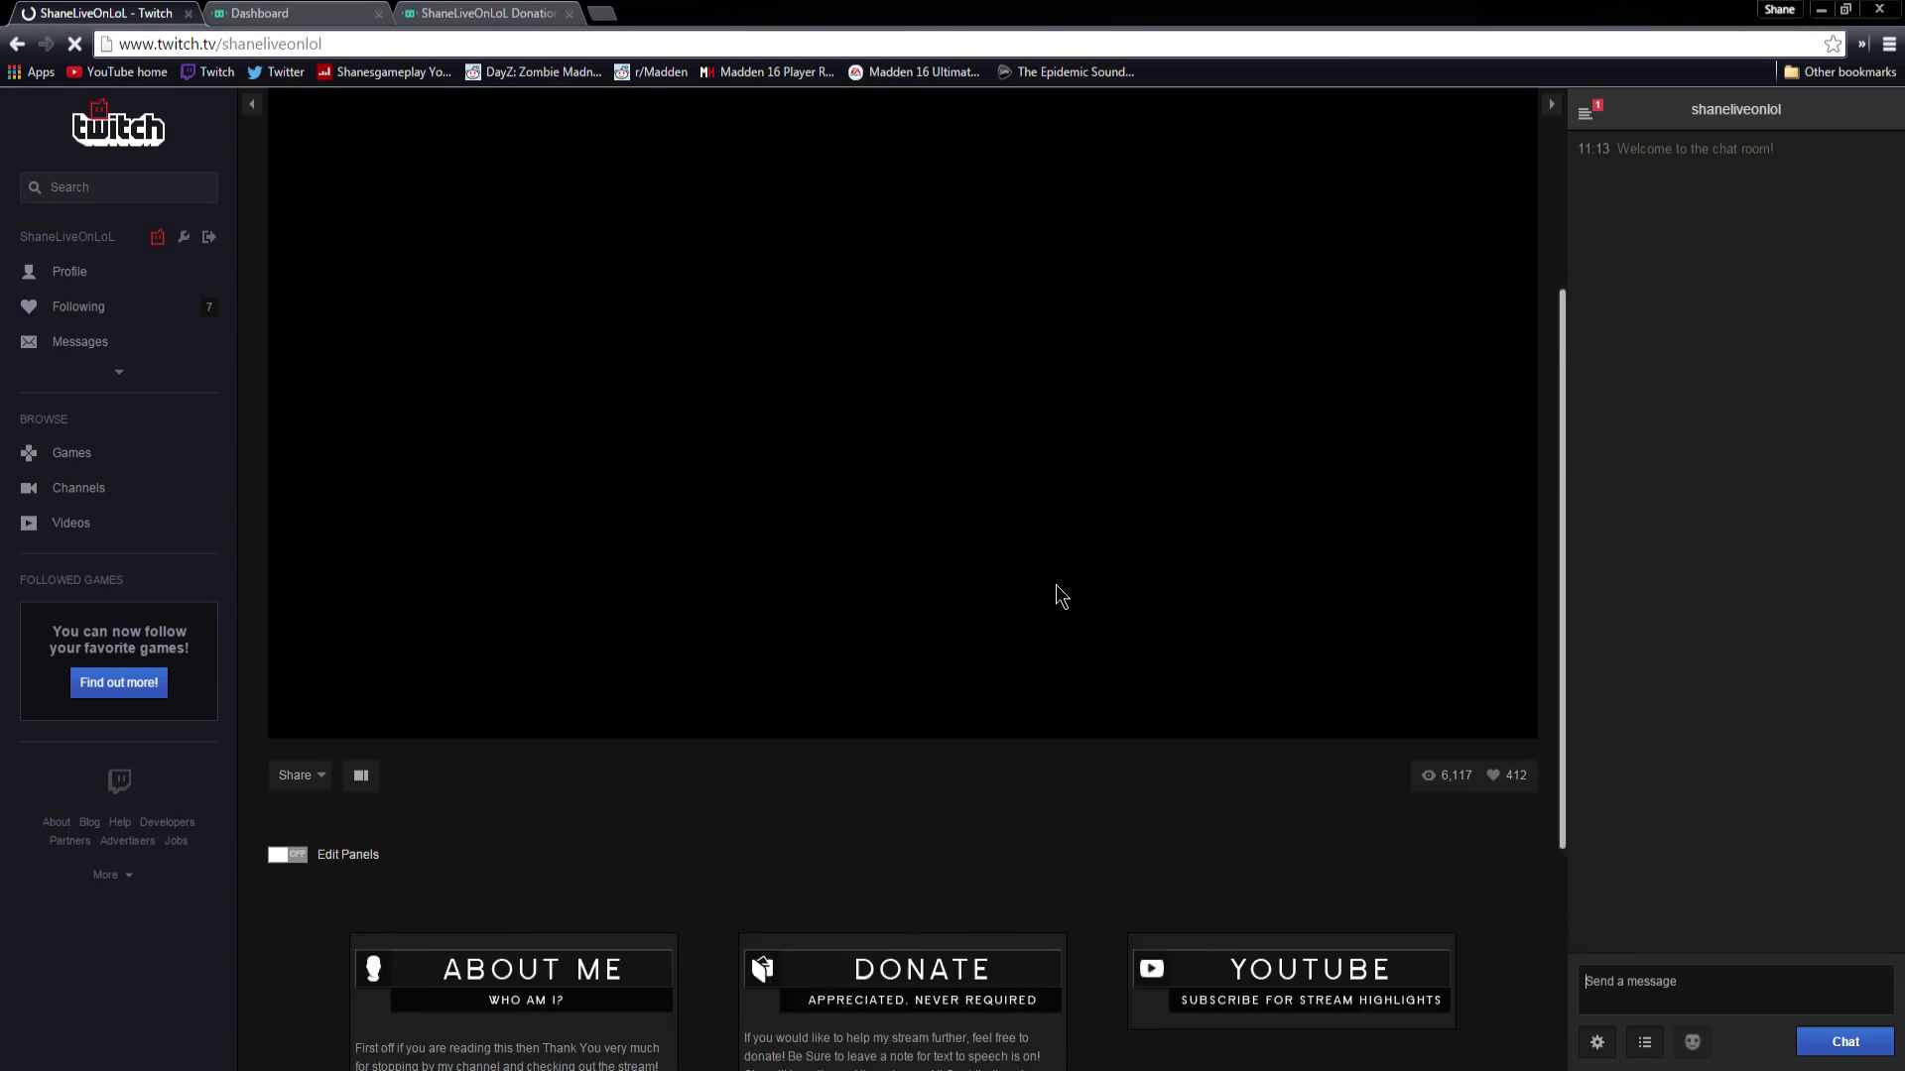
{"action": "left_click", "coordinate": [483, 13]}
Step: Open the donate page from the Twitch channel's Donate panel and close the duplicate tab
{"action": "left_click", "coordinate": [262, 13]}
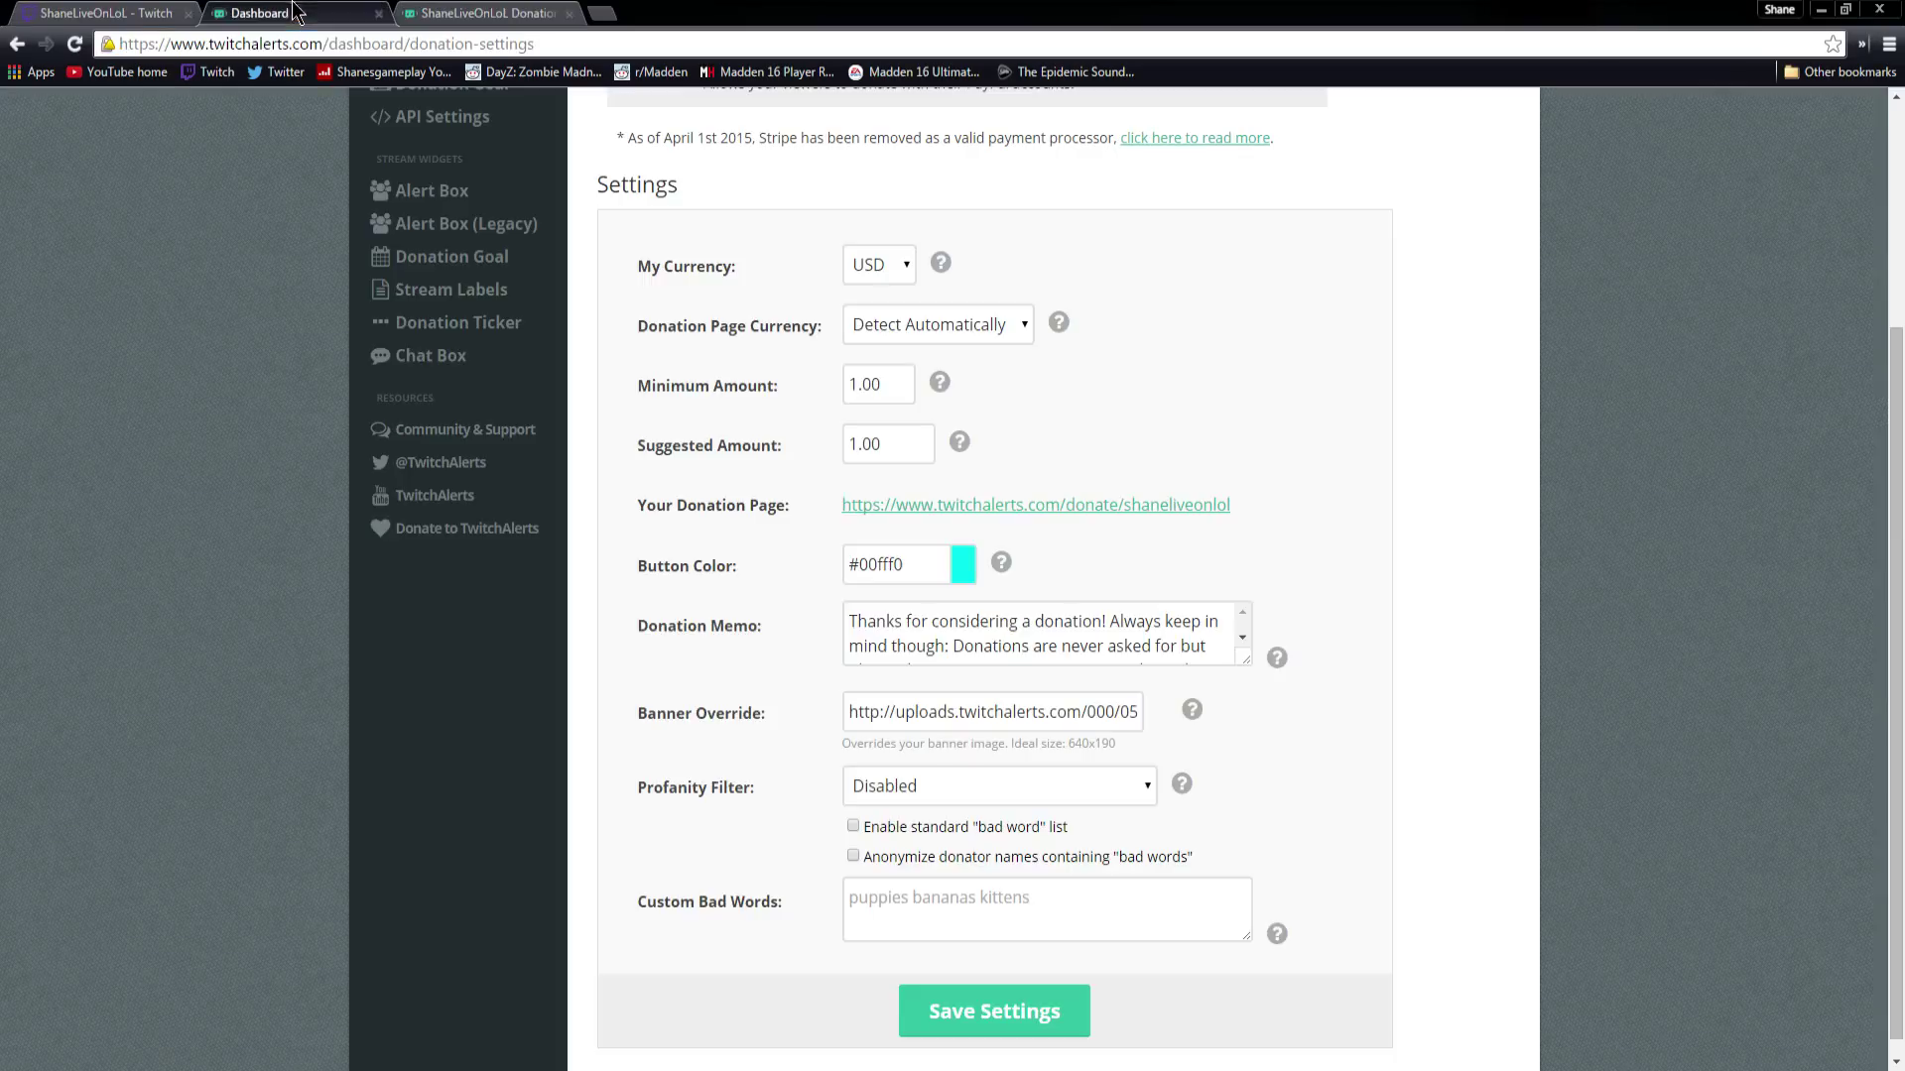
{"action": "left_click", "coordinate": [75, 13]}
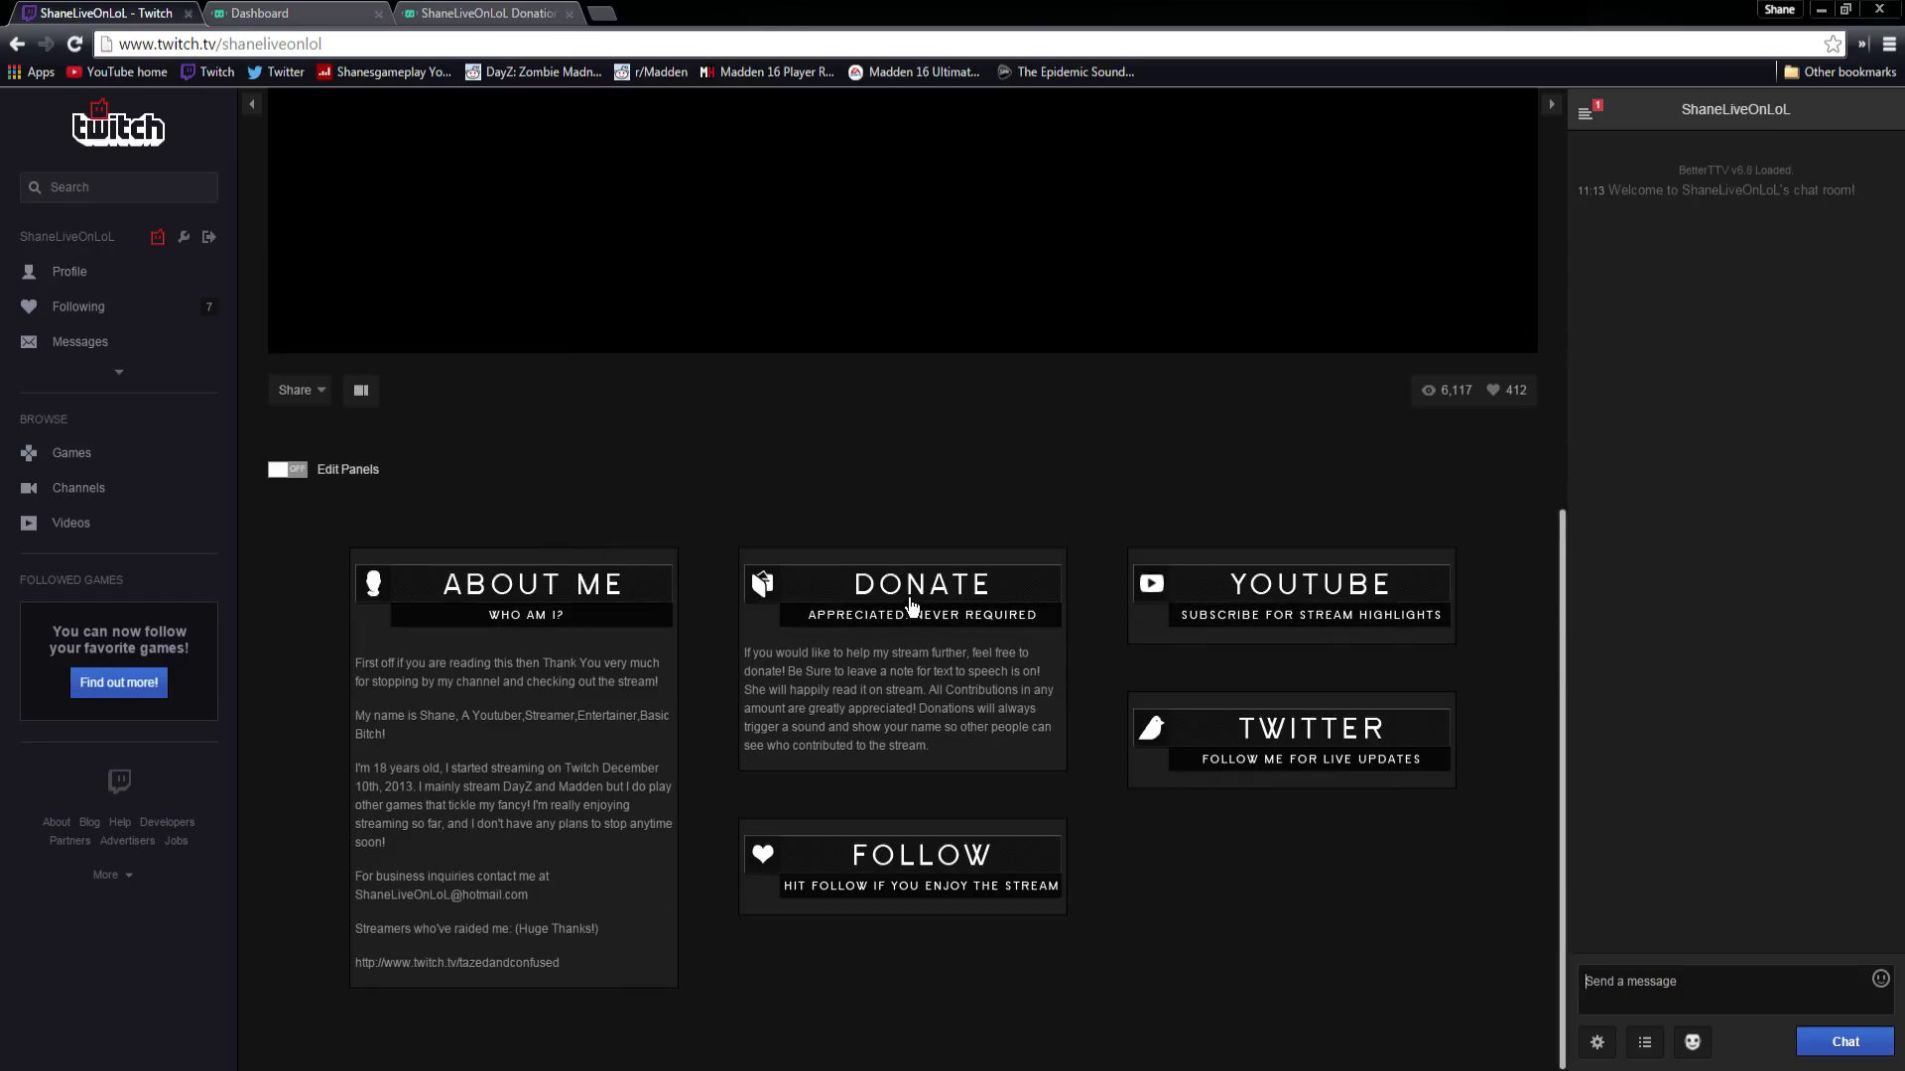
{"action": "left_click", "coordinate": [907, 602]}
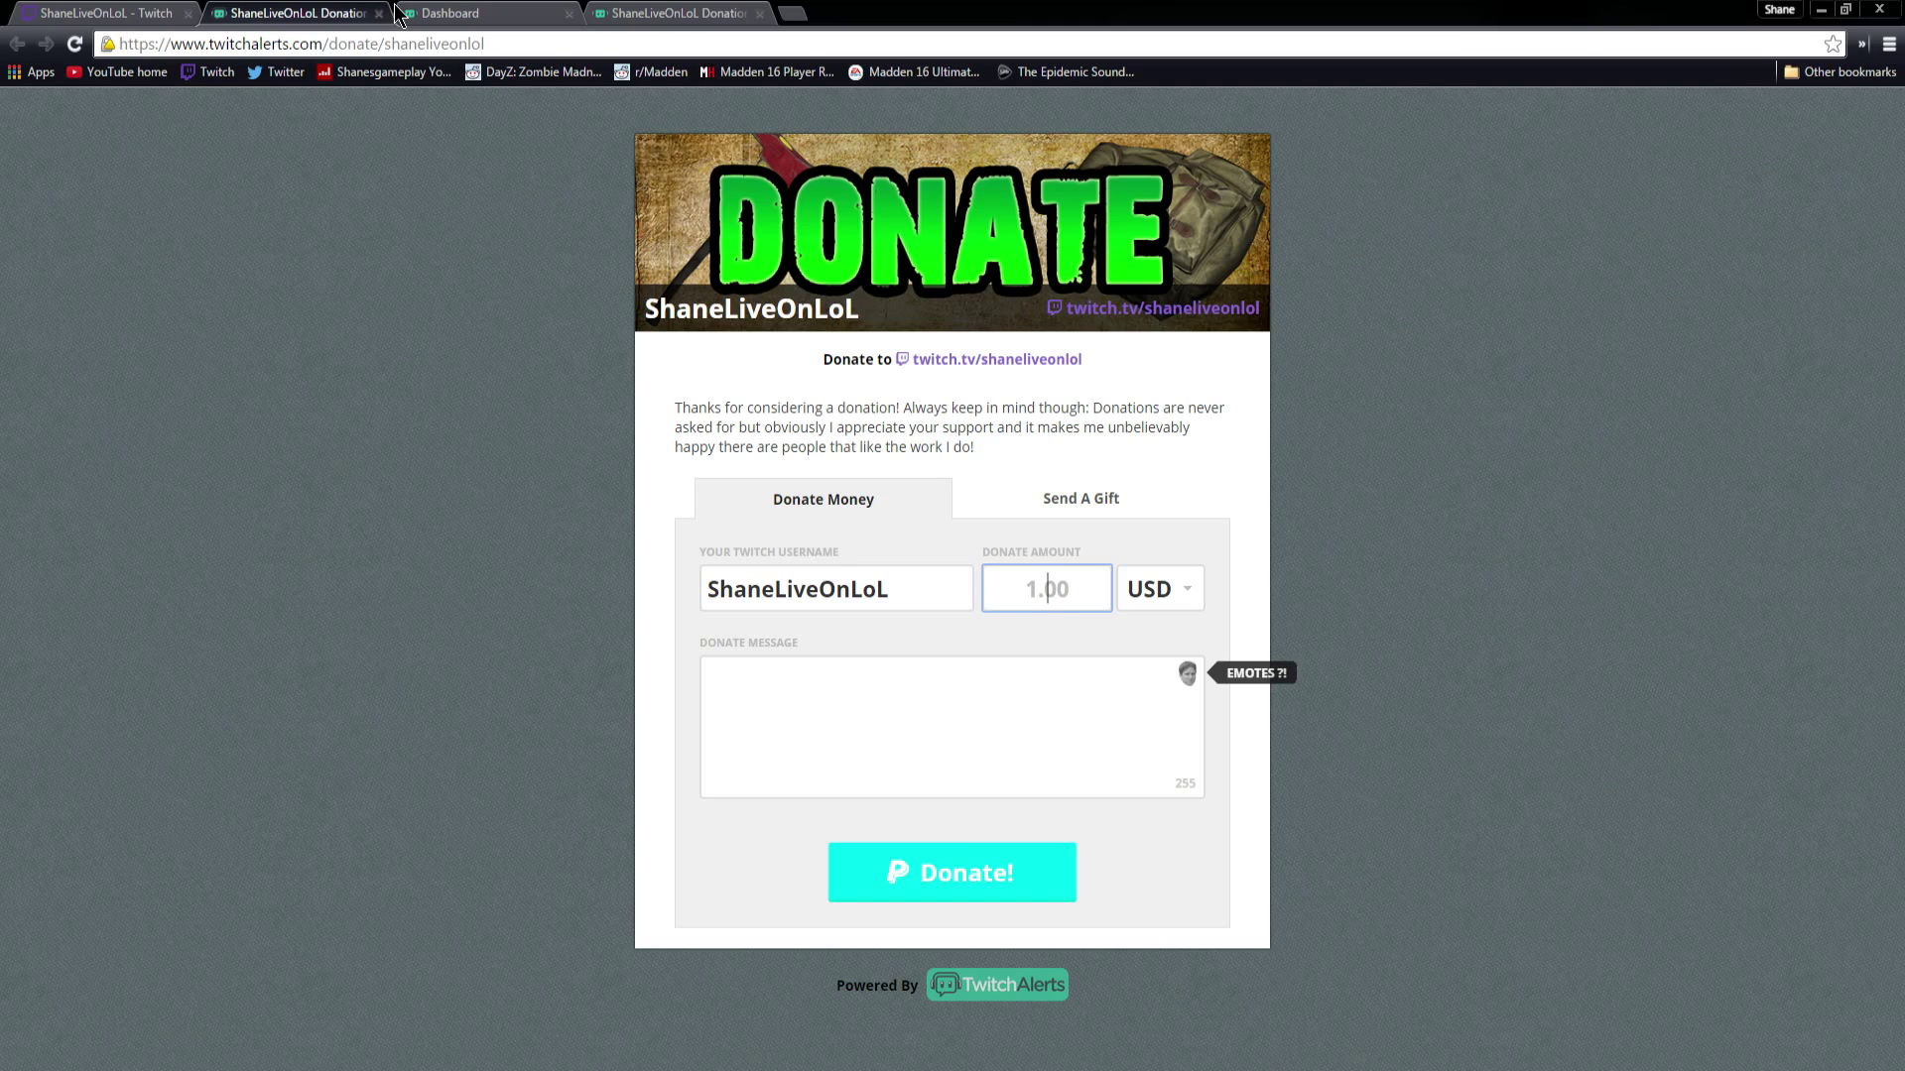
{"action": "left_click", "coordinate": [378, 13]}
{"action": "left_click", "coordinate": [328, 13]}
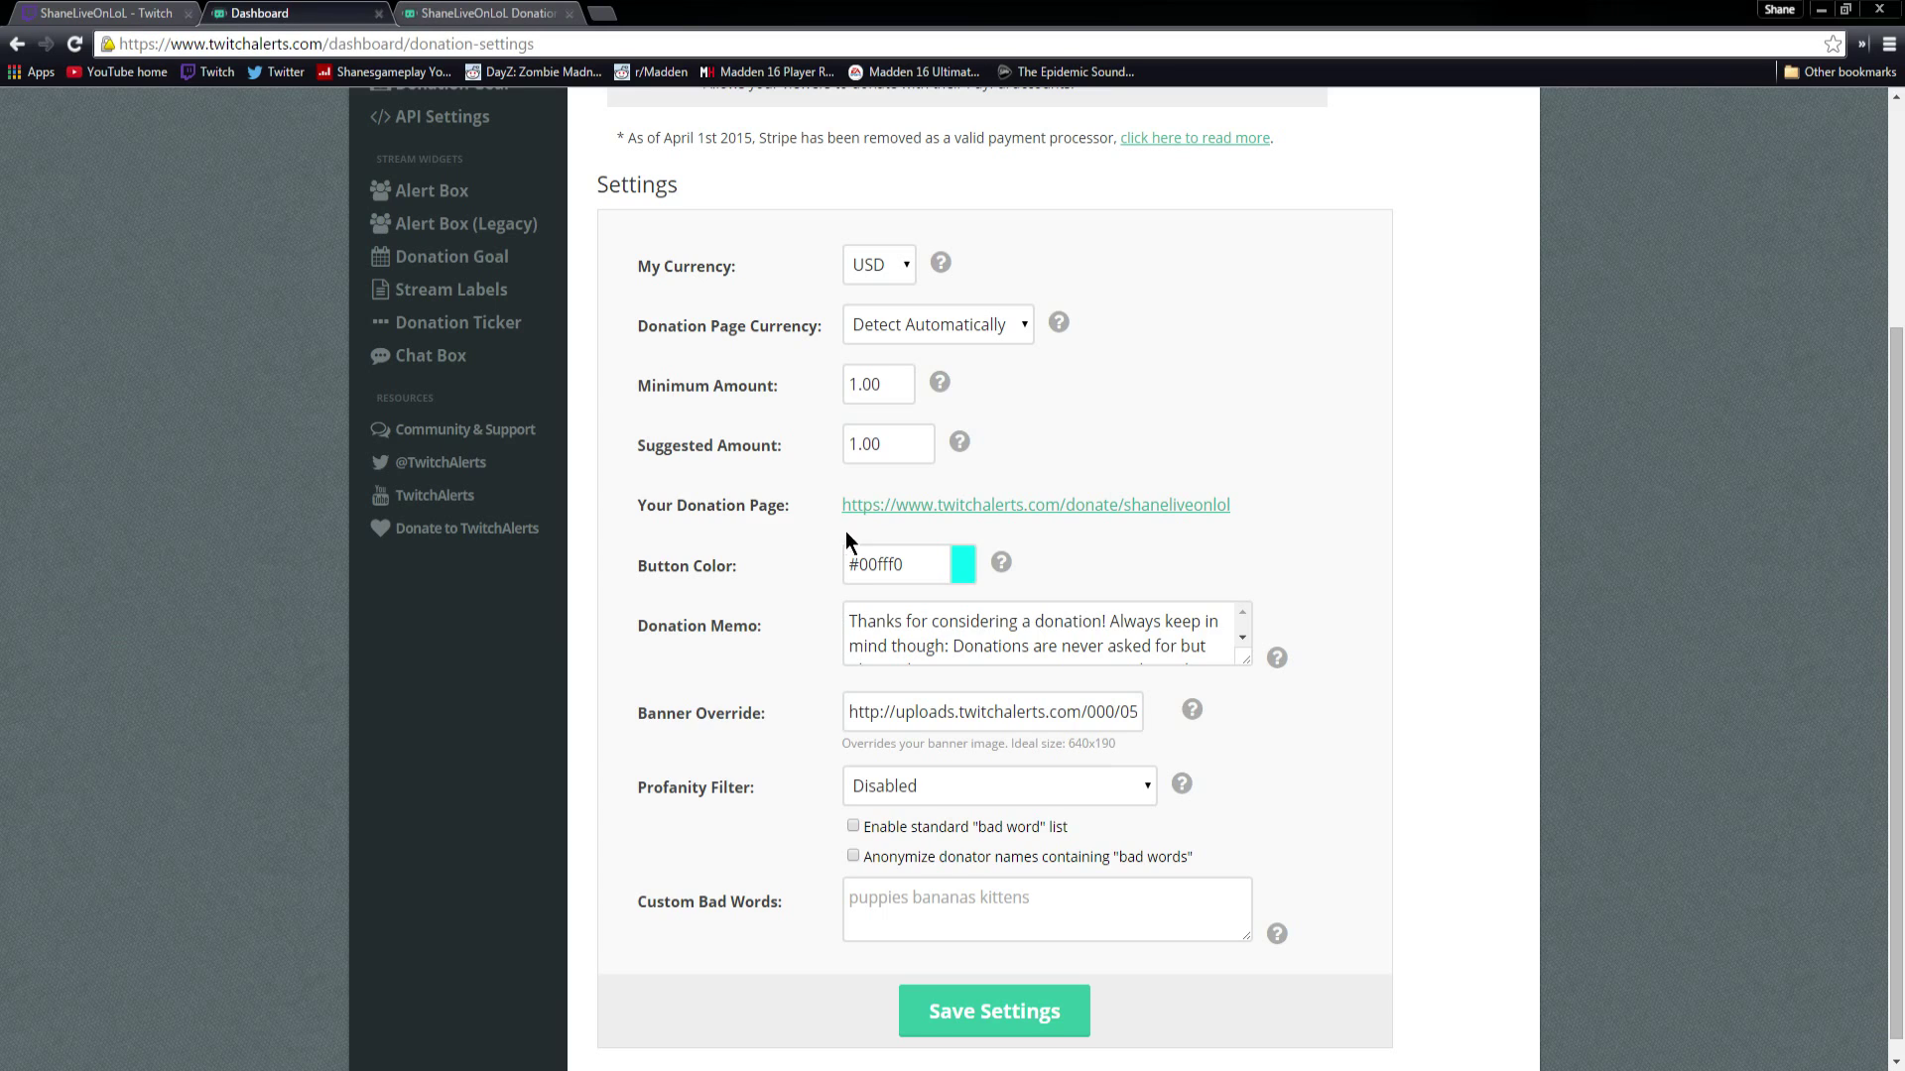
{"action": "left_click", "coordinate": [425, 12]}
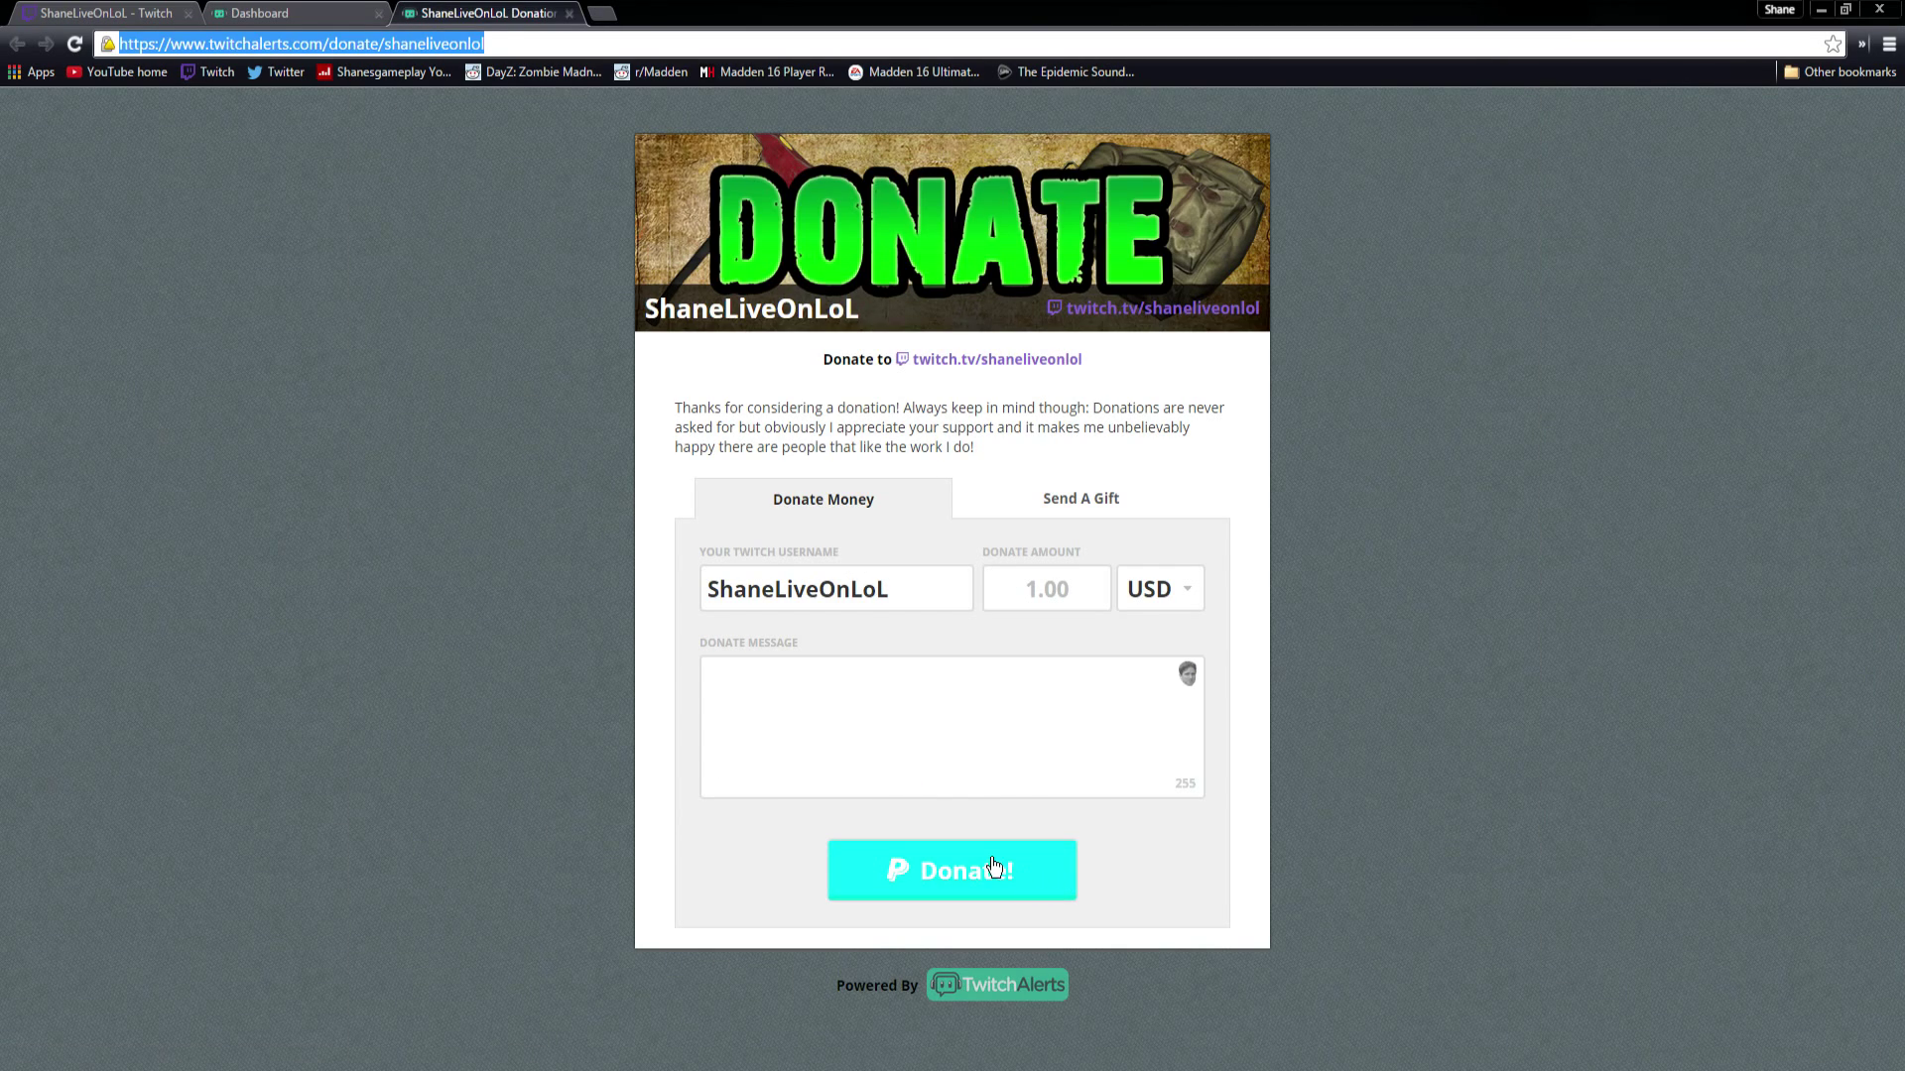
{"action": "left_click", "coordinate": [203, 12]}
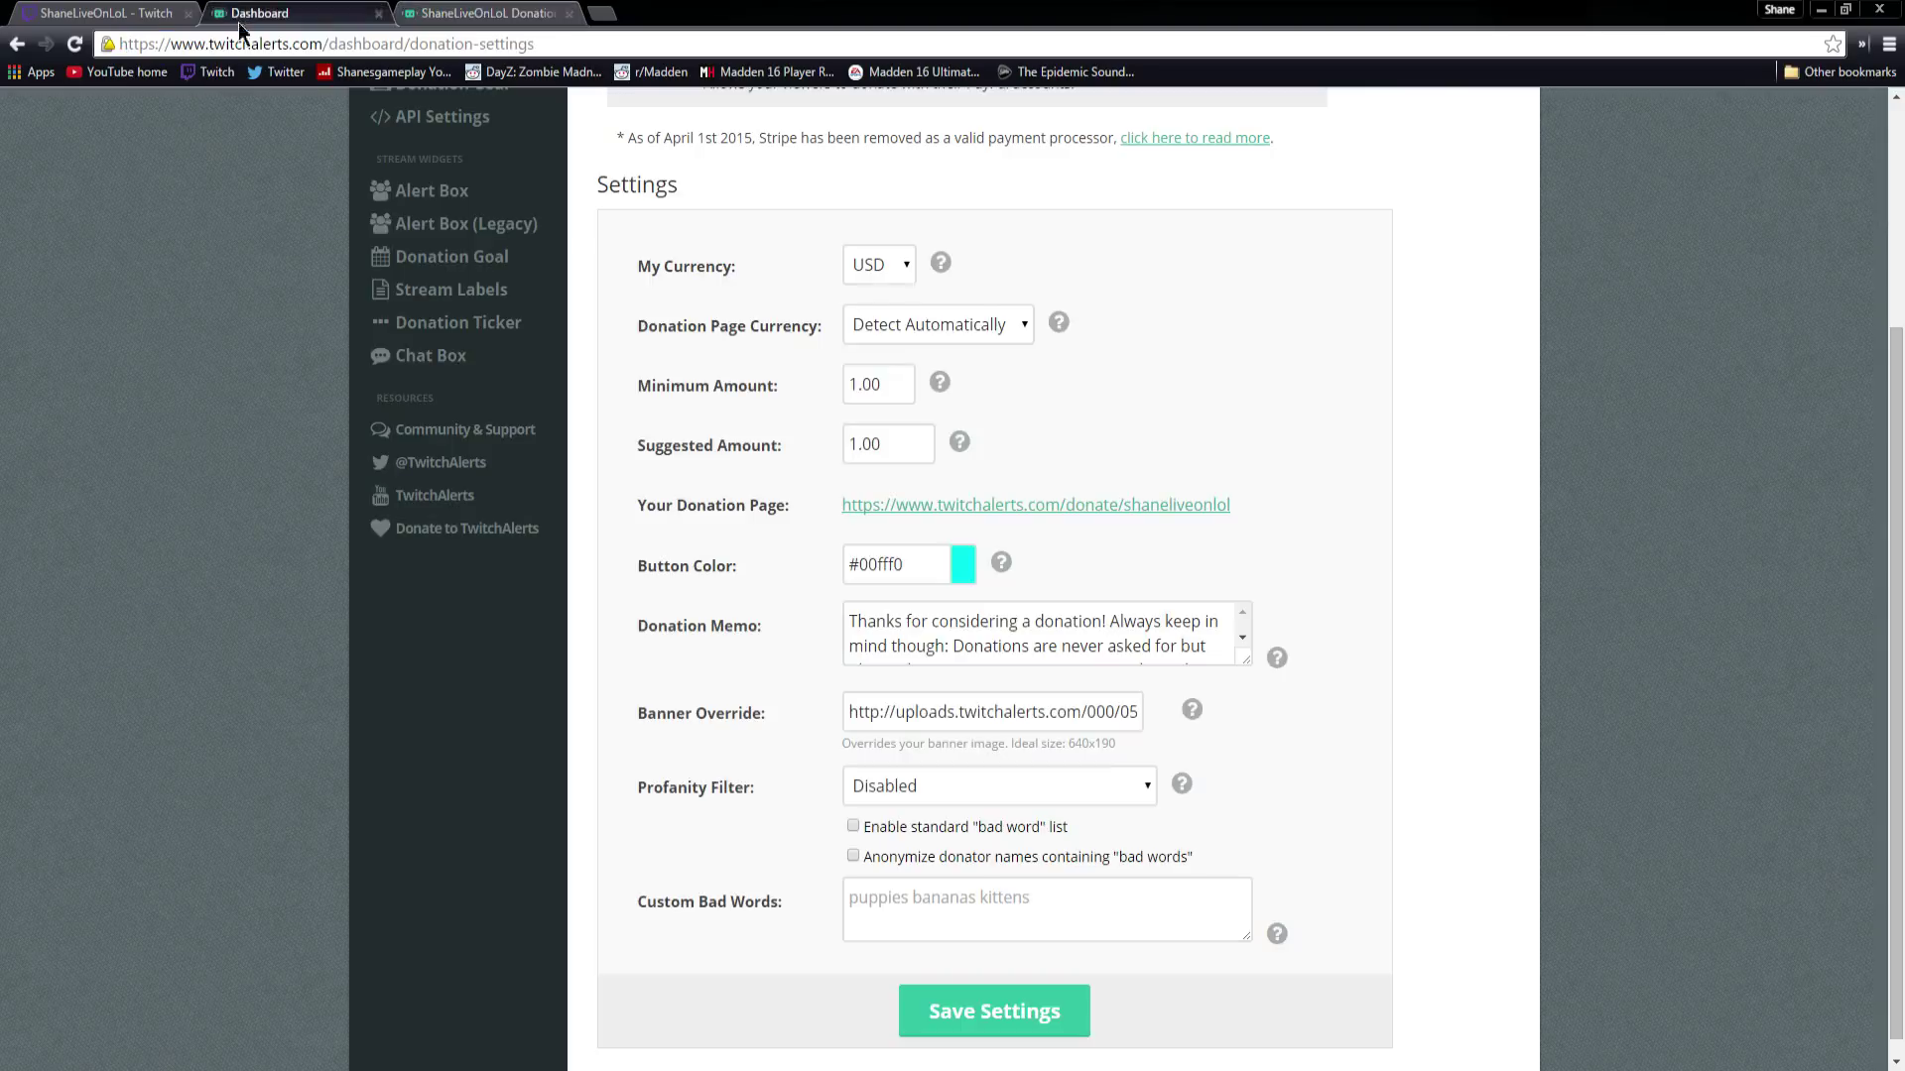
Step: Check the #00fff0 button colour value in the colour picker
{"action": "left_click", "coordinate": [961, 570]}
{"action": "left_click", "coordinate": [402, 658]}
{"action": "left_click", "coordinate": [908, 562]}
{"action": "left_click", "coordinate": [518, 716]}
Step: Compare the donate page's memo text and banner against the Donation Settings
{"action": "left_click", "coordinate": [436, 15]}
{"action": "left_click_drag", "start_coordinate": [671, 405], "coordinate": [992, 452]}
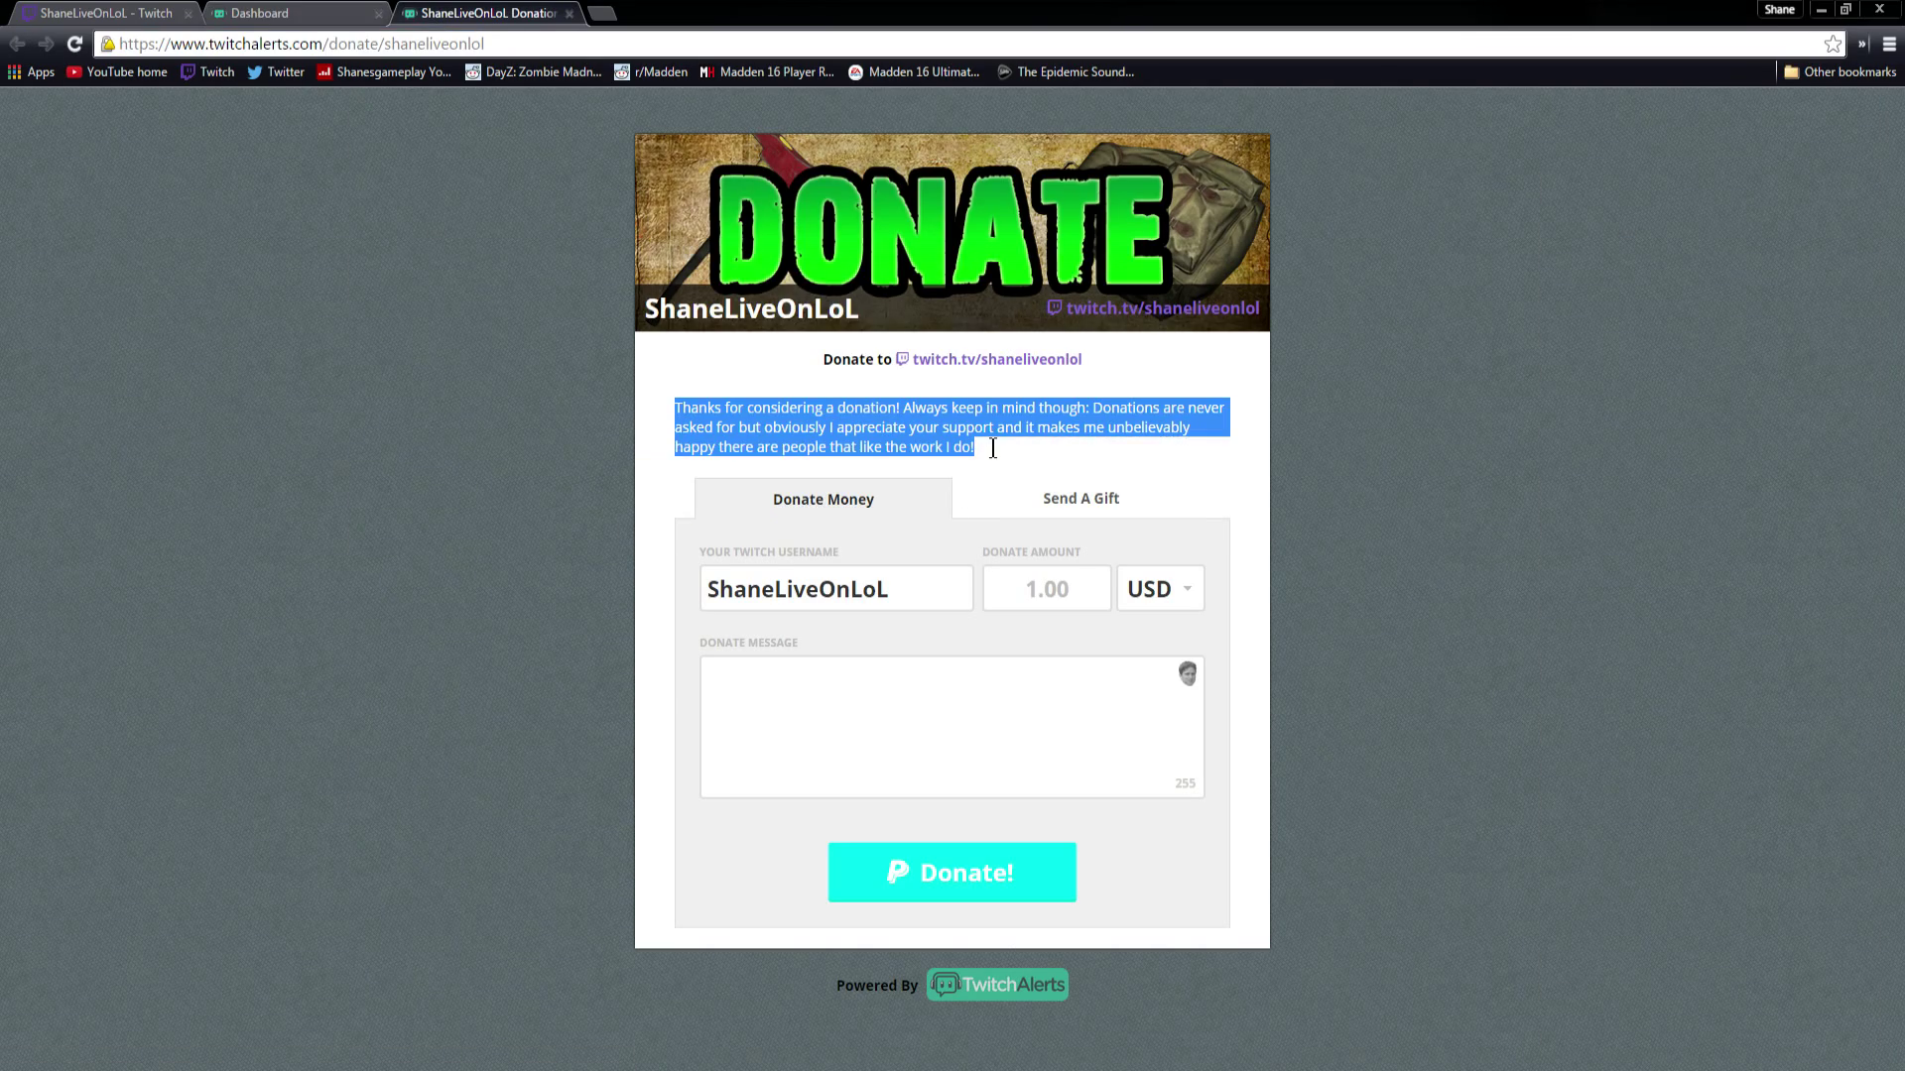
{"action": "left_click", "coordinate": [363, 512]}
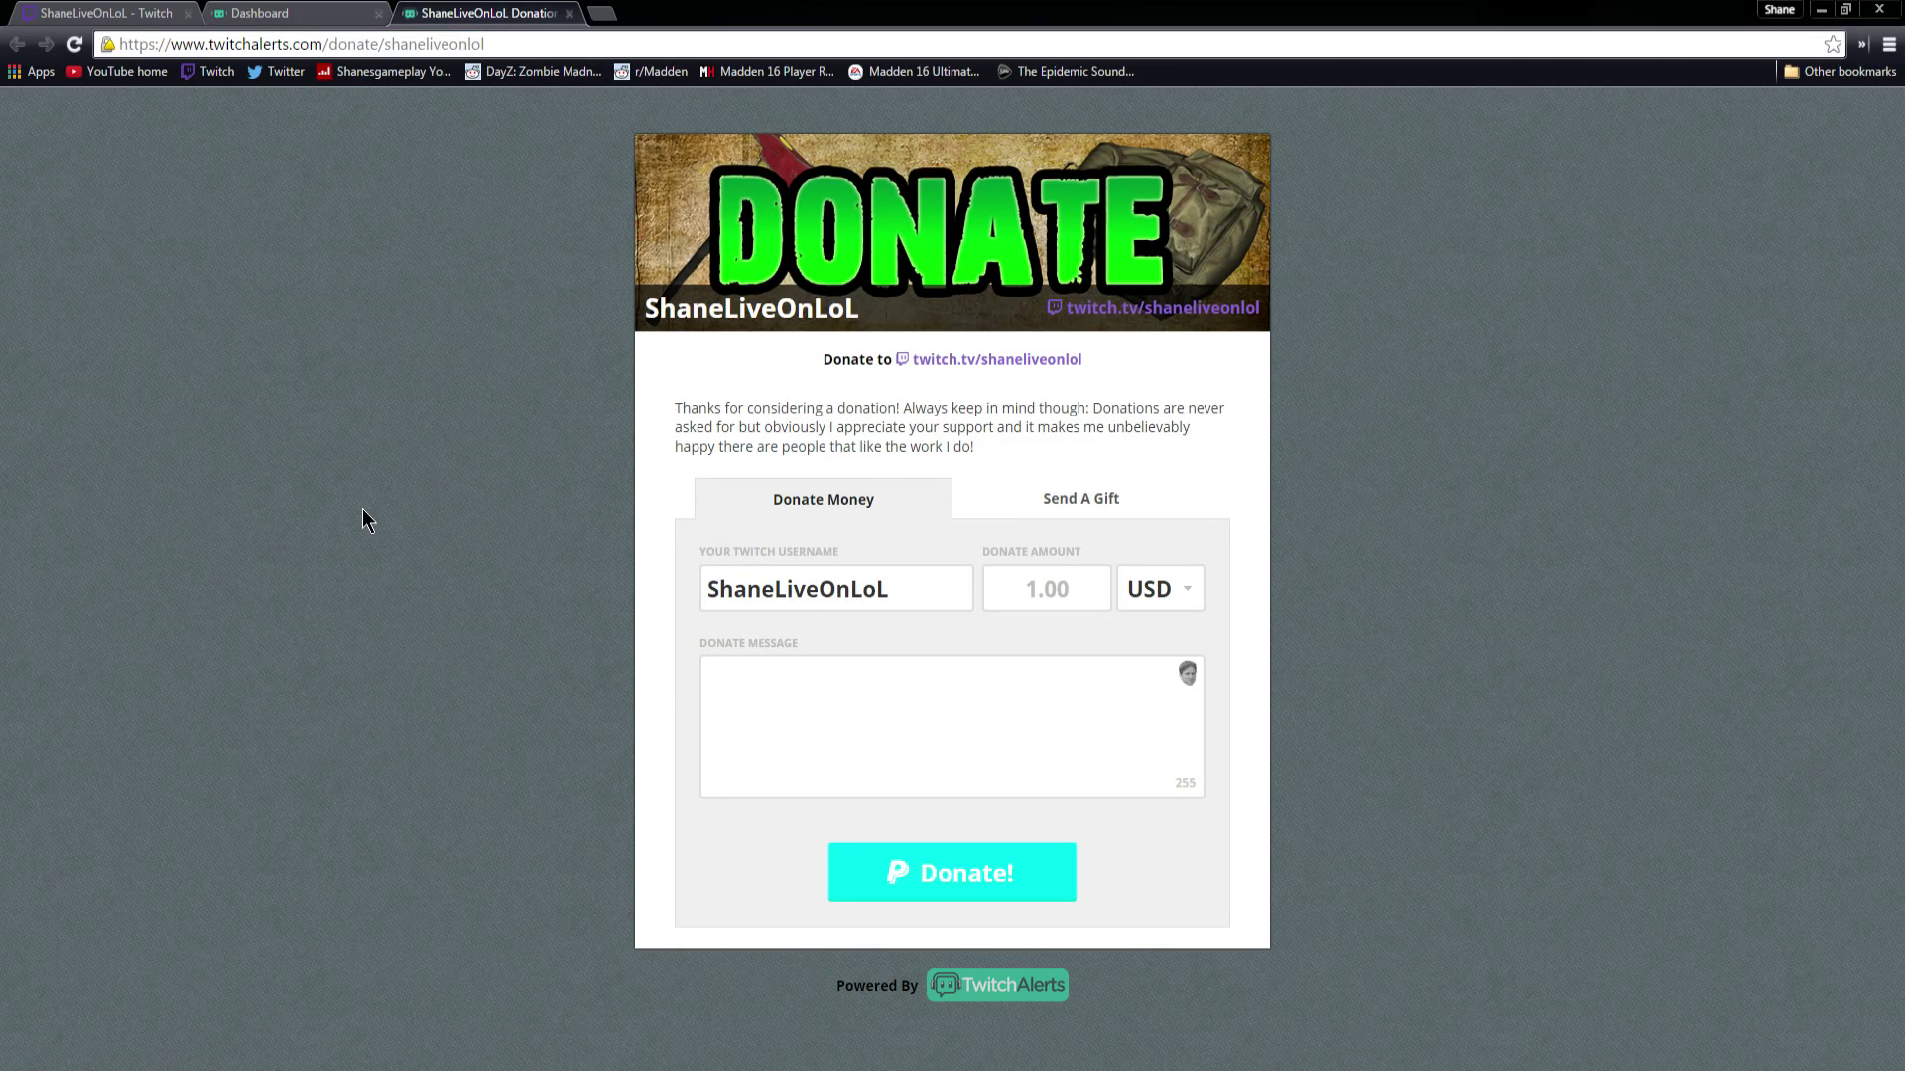
{"action": "left_click", "coordinate": [239, 14]}
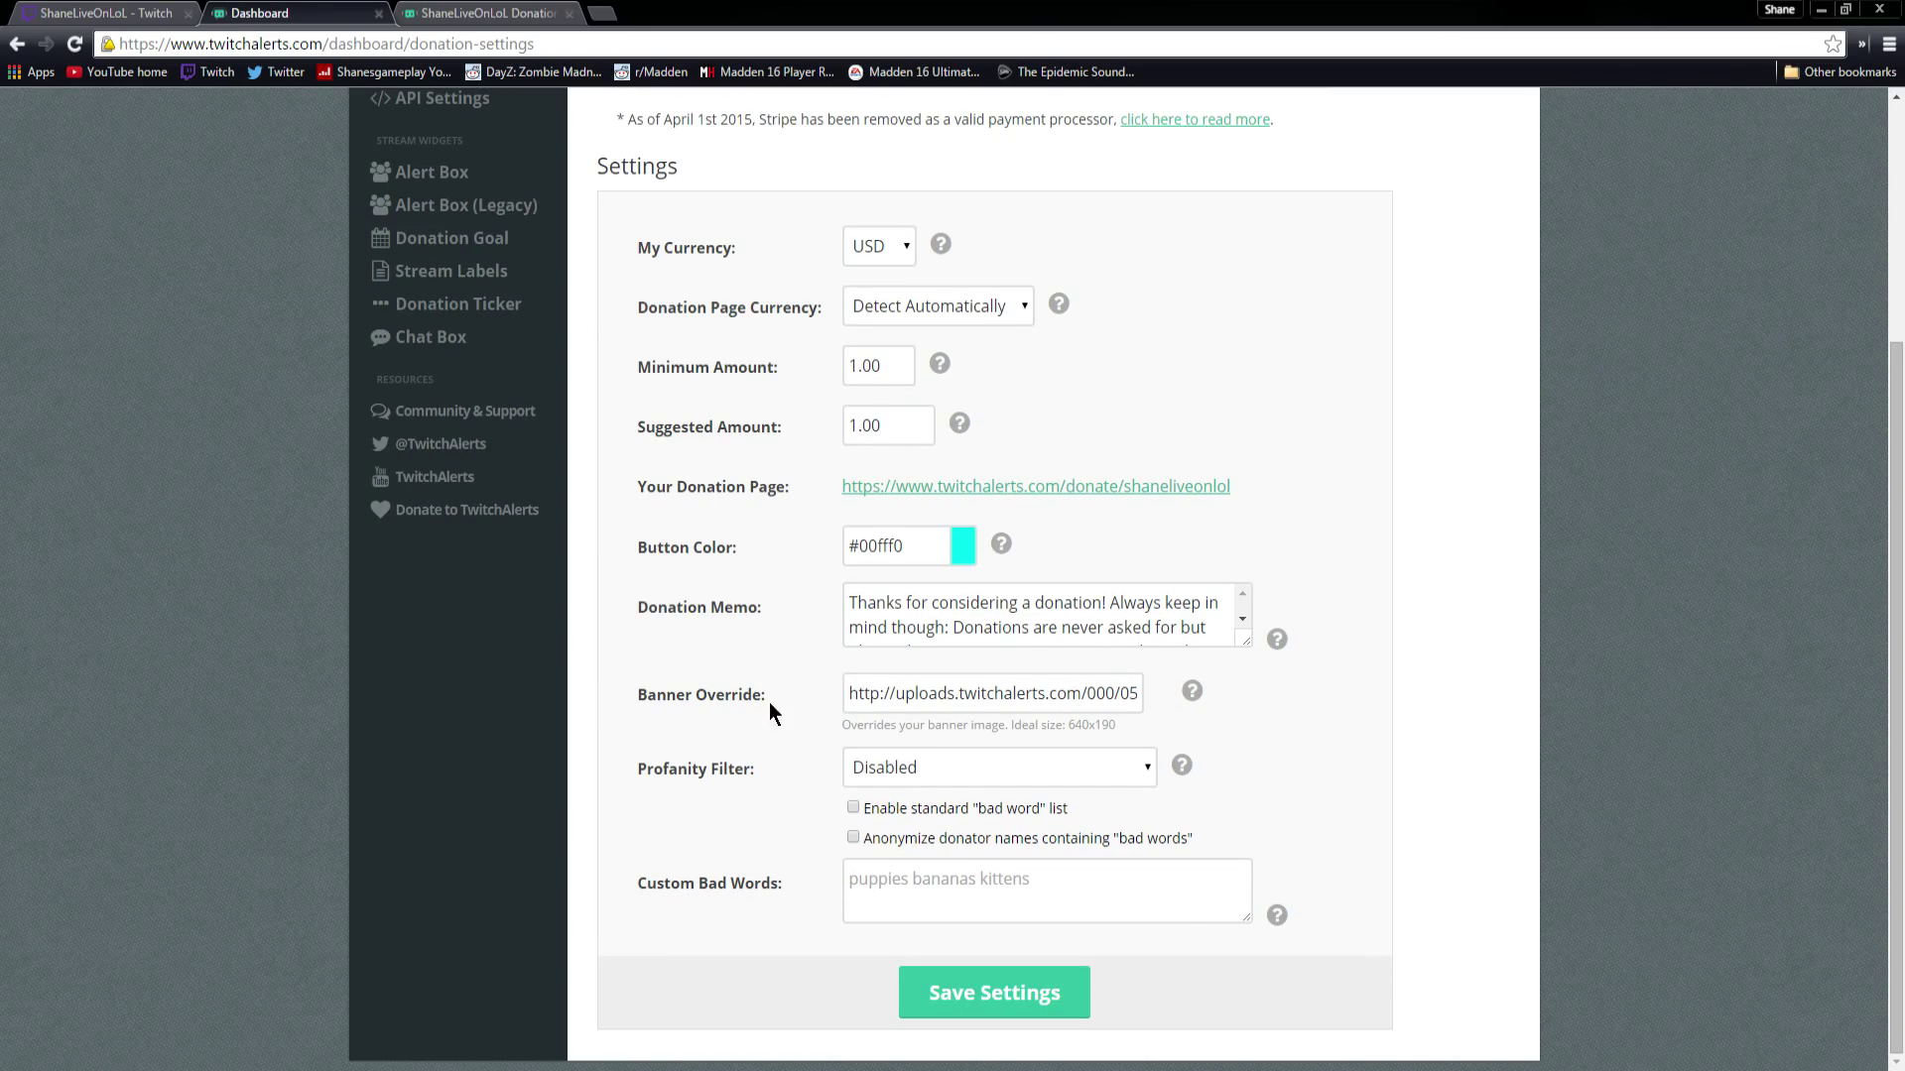
{"action": "left_click", "coordinate": [468, 22]}
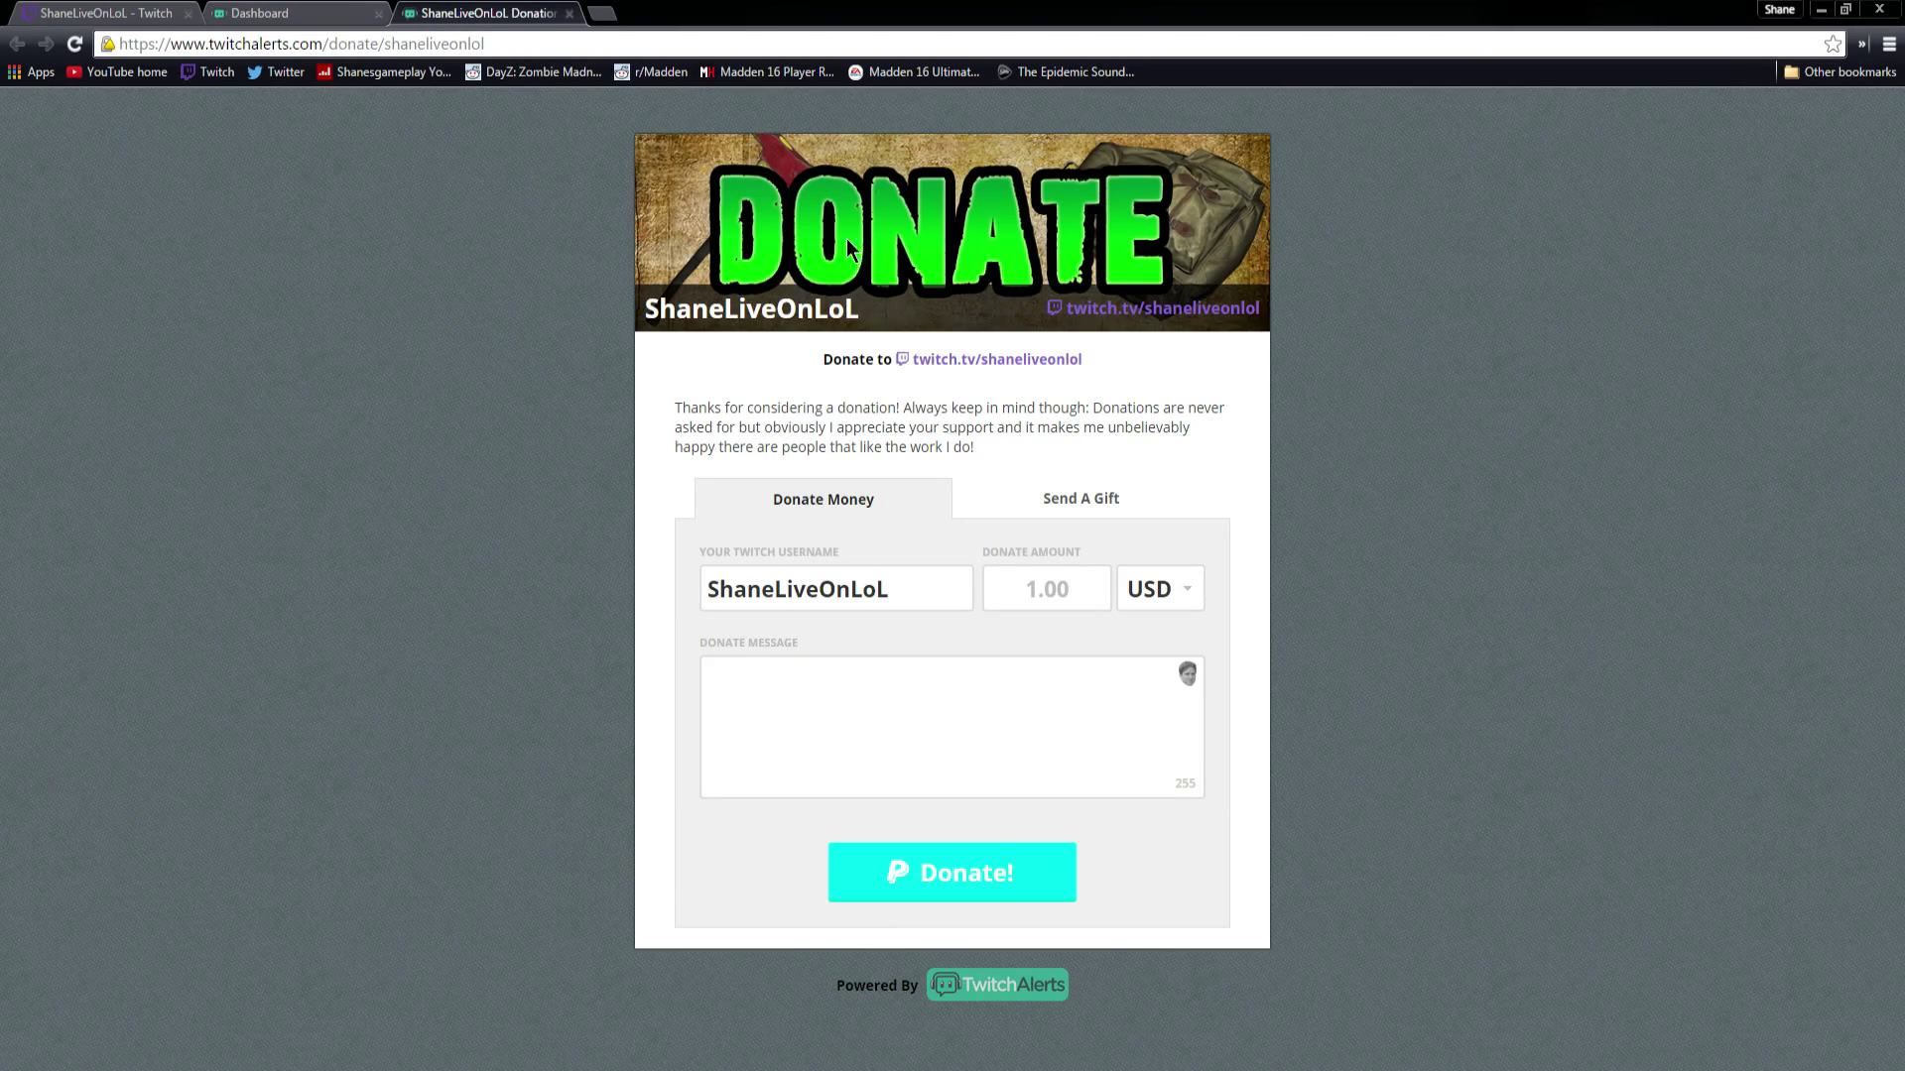
{"action": "left_click", "coordinate": [241, 15]}
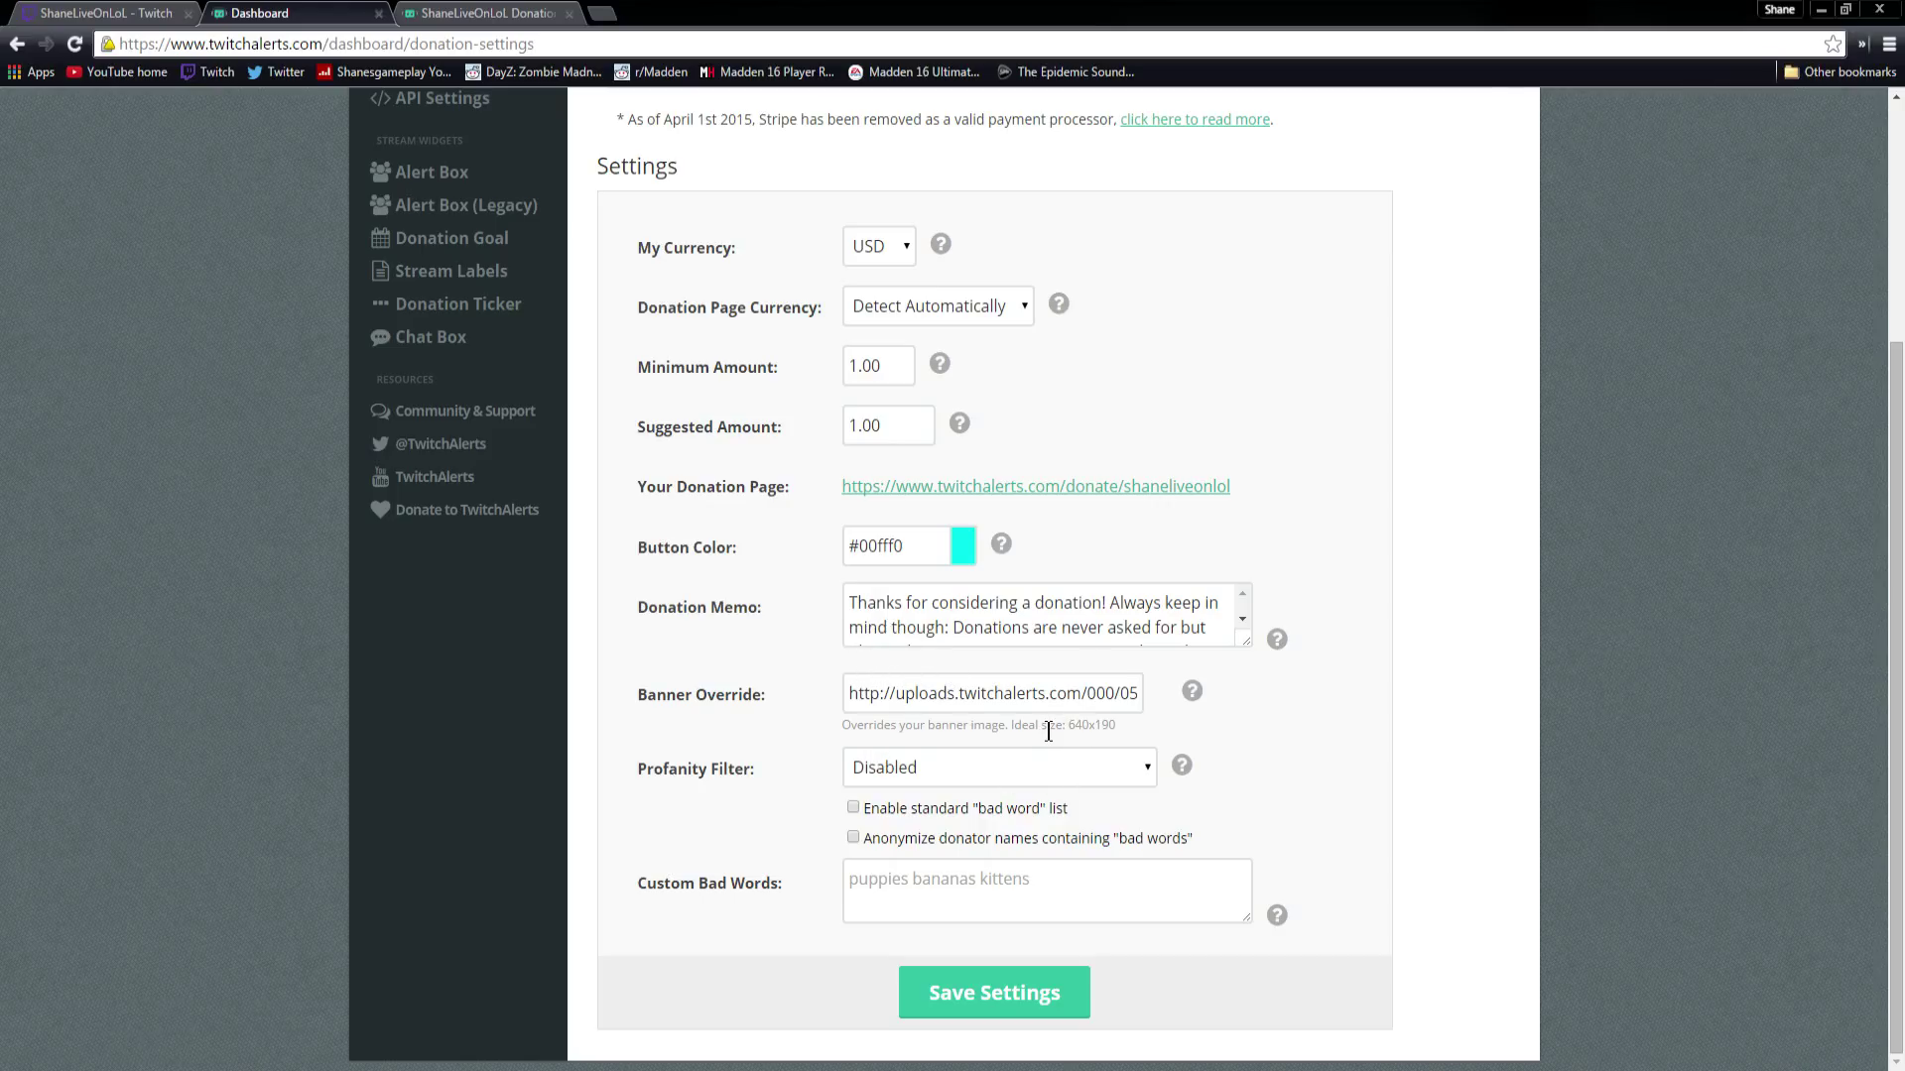
Step: Look over the 640x190 banner size hint and the Custom Bad Words box
{"action": "left_click_drag", "start_coordinate": [1066, 729], "coordinate": [1125, 728]}
{"action": "left_click", "coordinate": [521, 860]}
{"action": "left_click", "coordinate": [882, 898]}
{"action": "scroll", "coordinate": [645, 457], "scroll_direction": "up", "scroll_amount": 3}
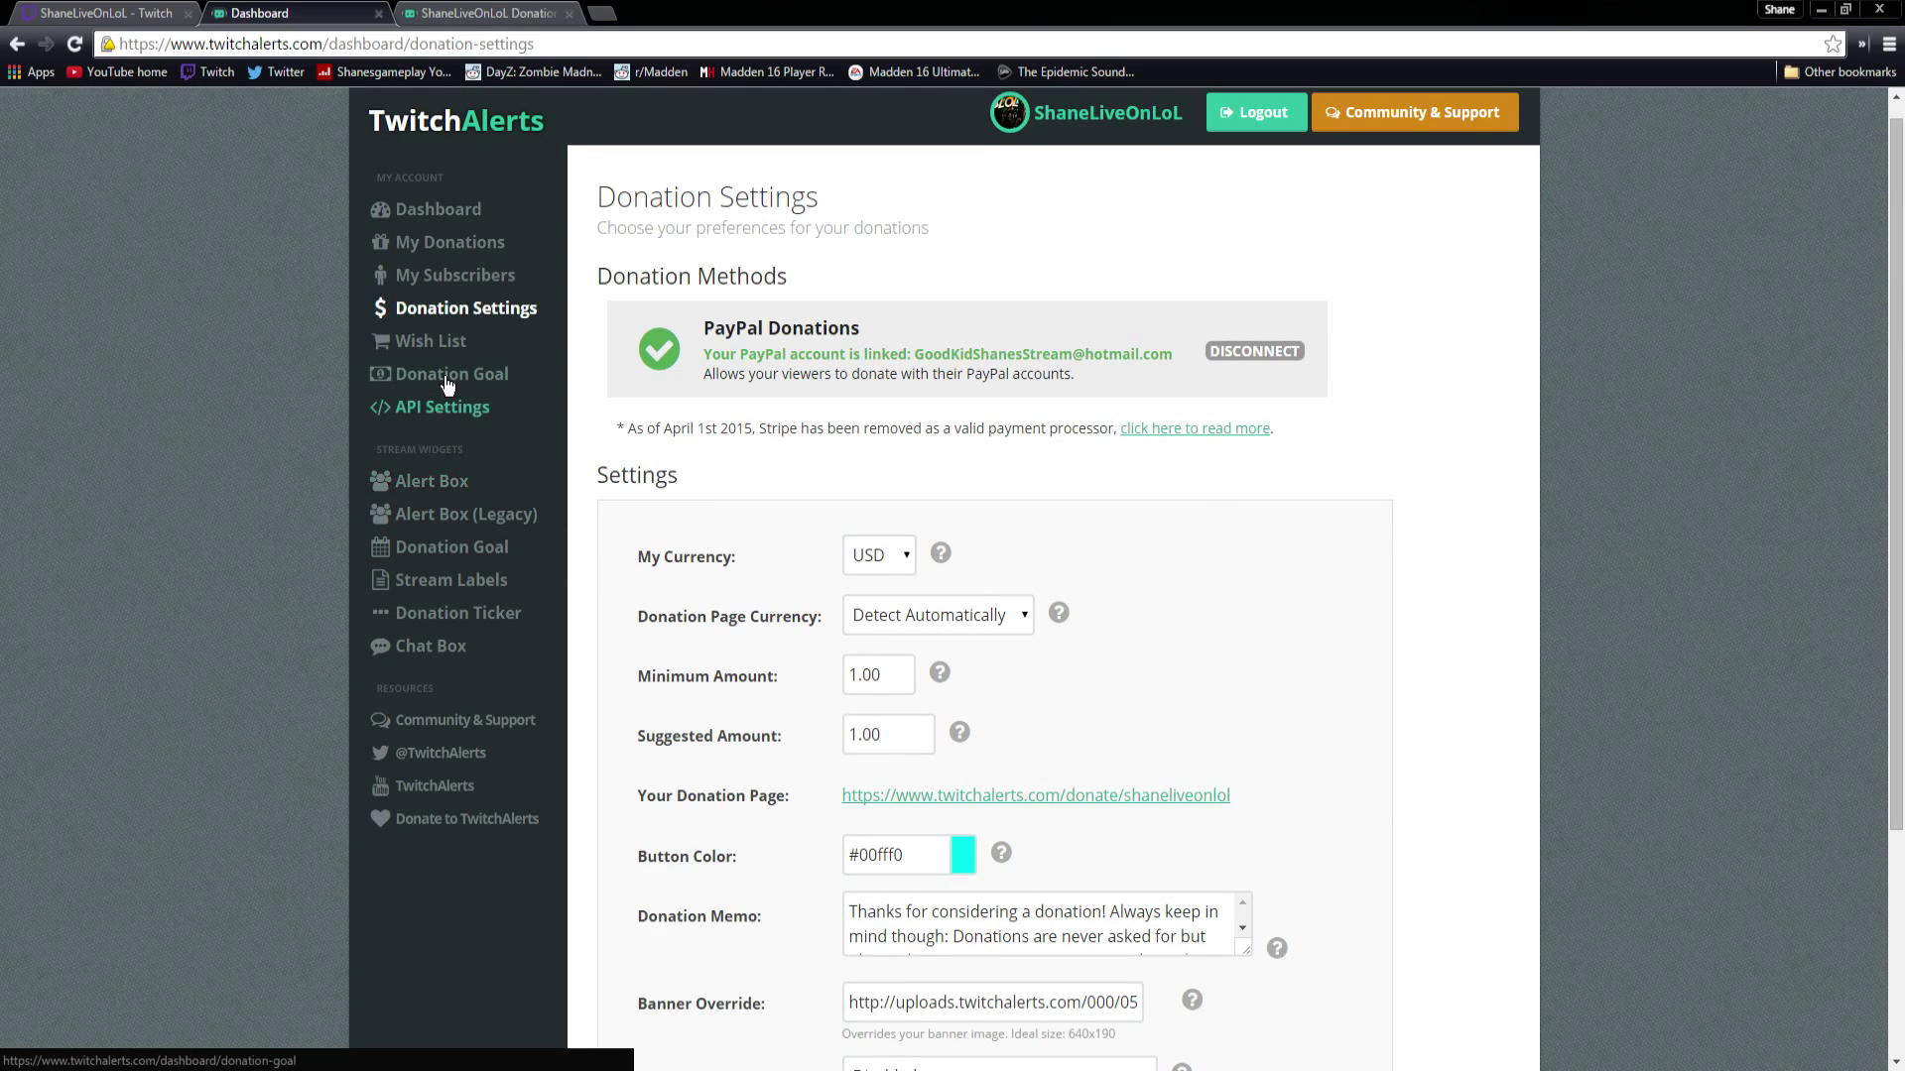
Step: Open the Wish List and step through the new item's URL, name and price fields
{"action": "left_click", "coordinate": [419, 340]}
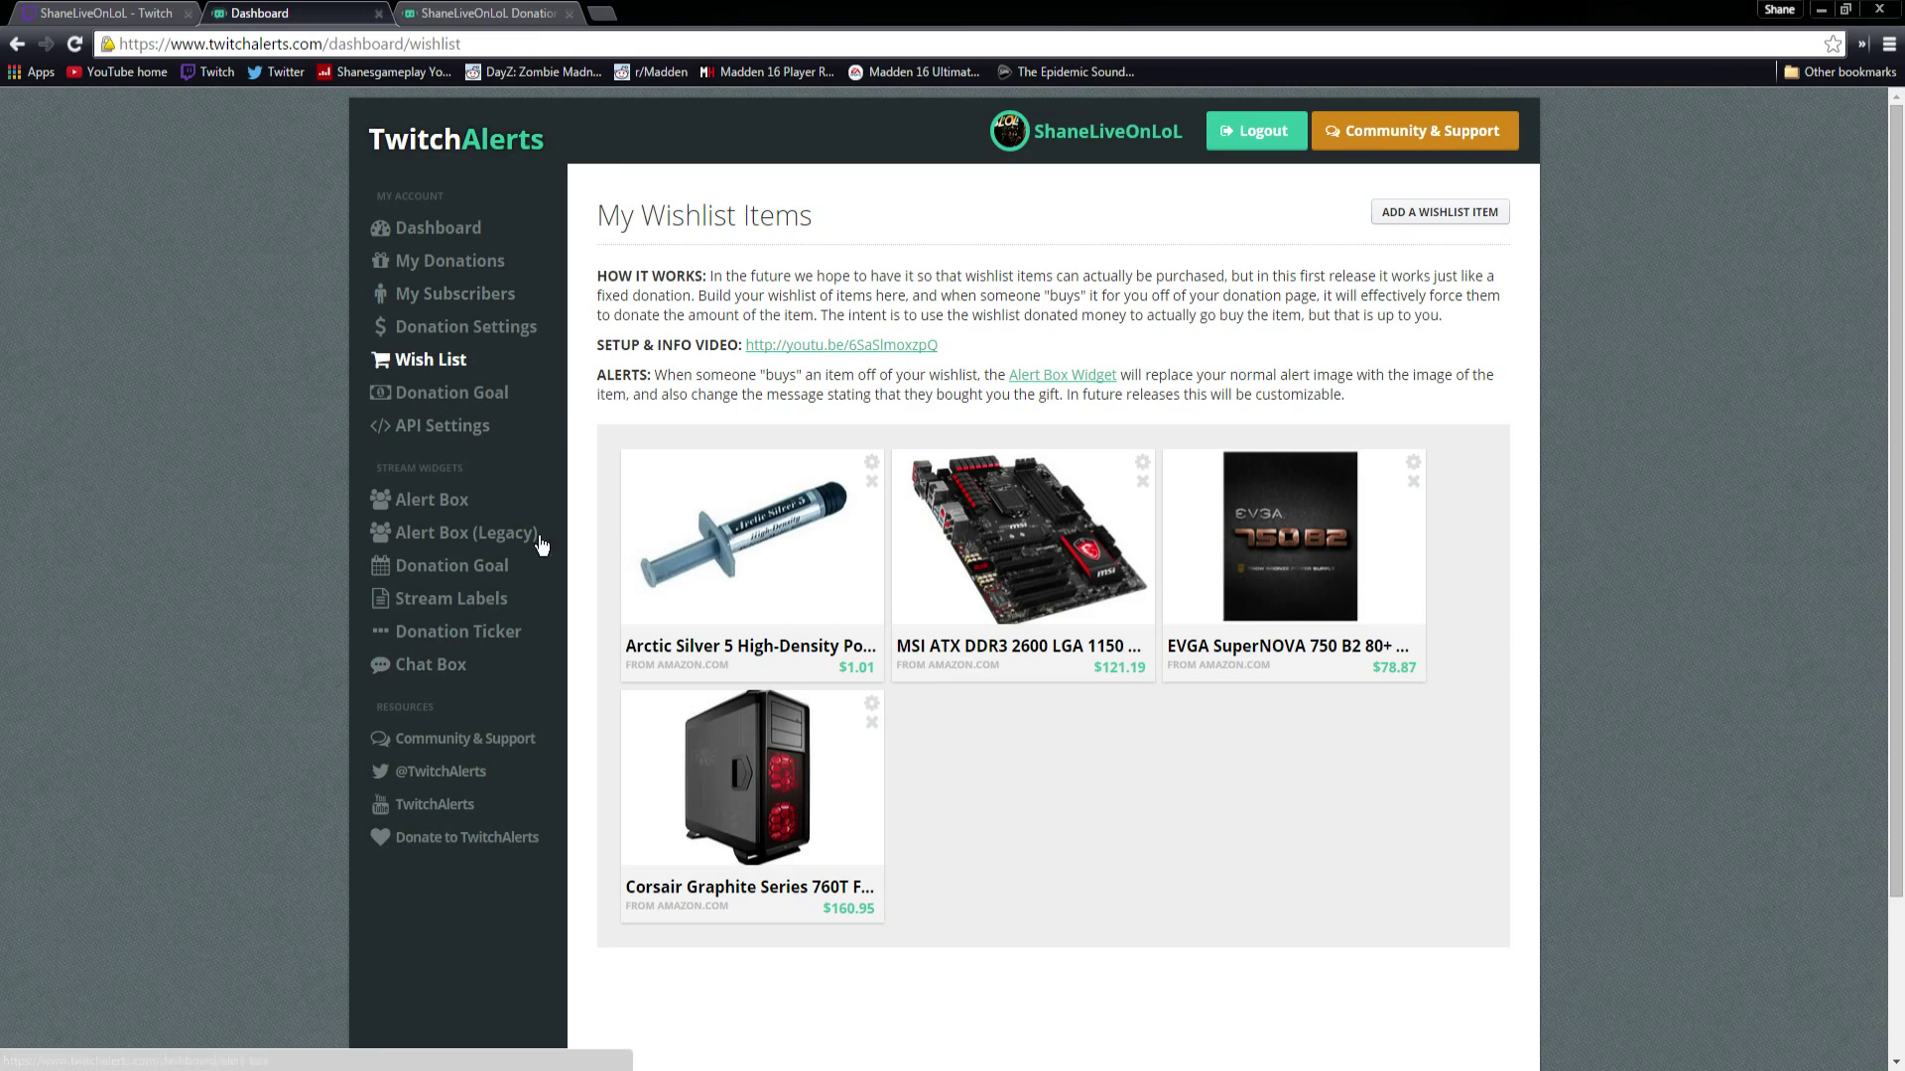
{"action": "left_click", "coordinate": [1388, 220]}
{"action": "left_click", "coordinate": [1047, 360]}
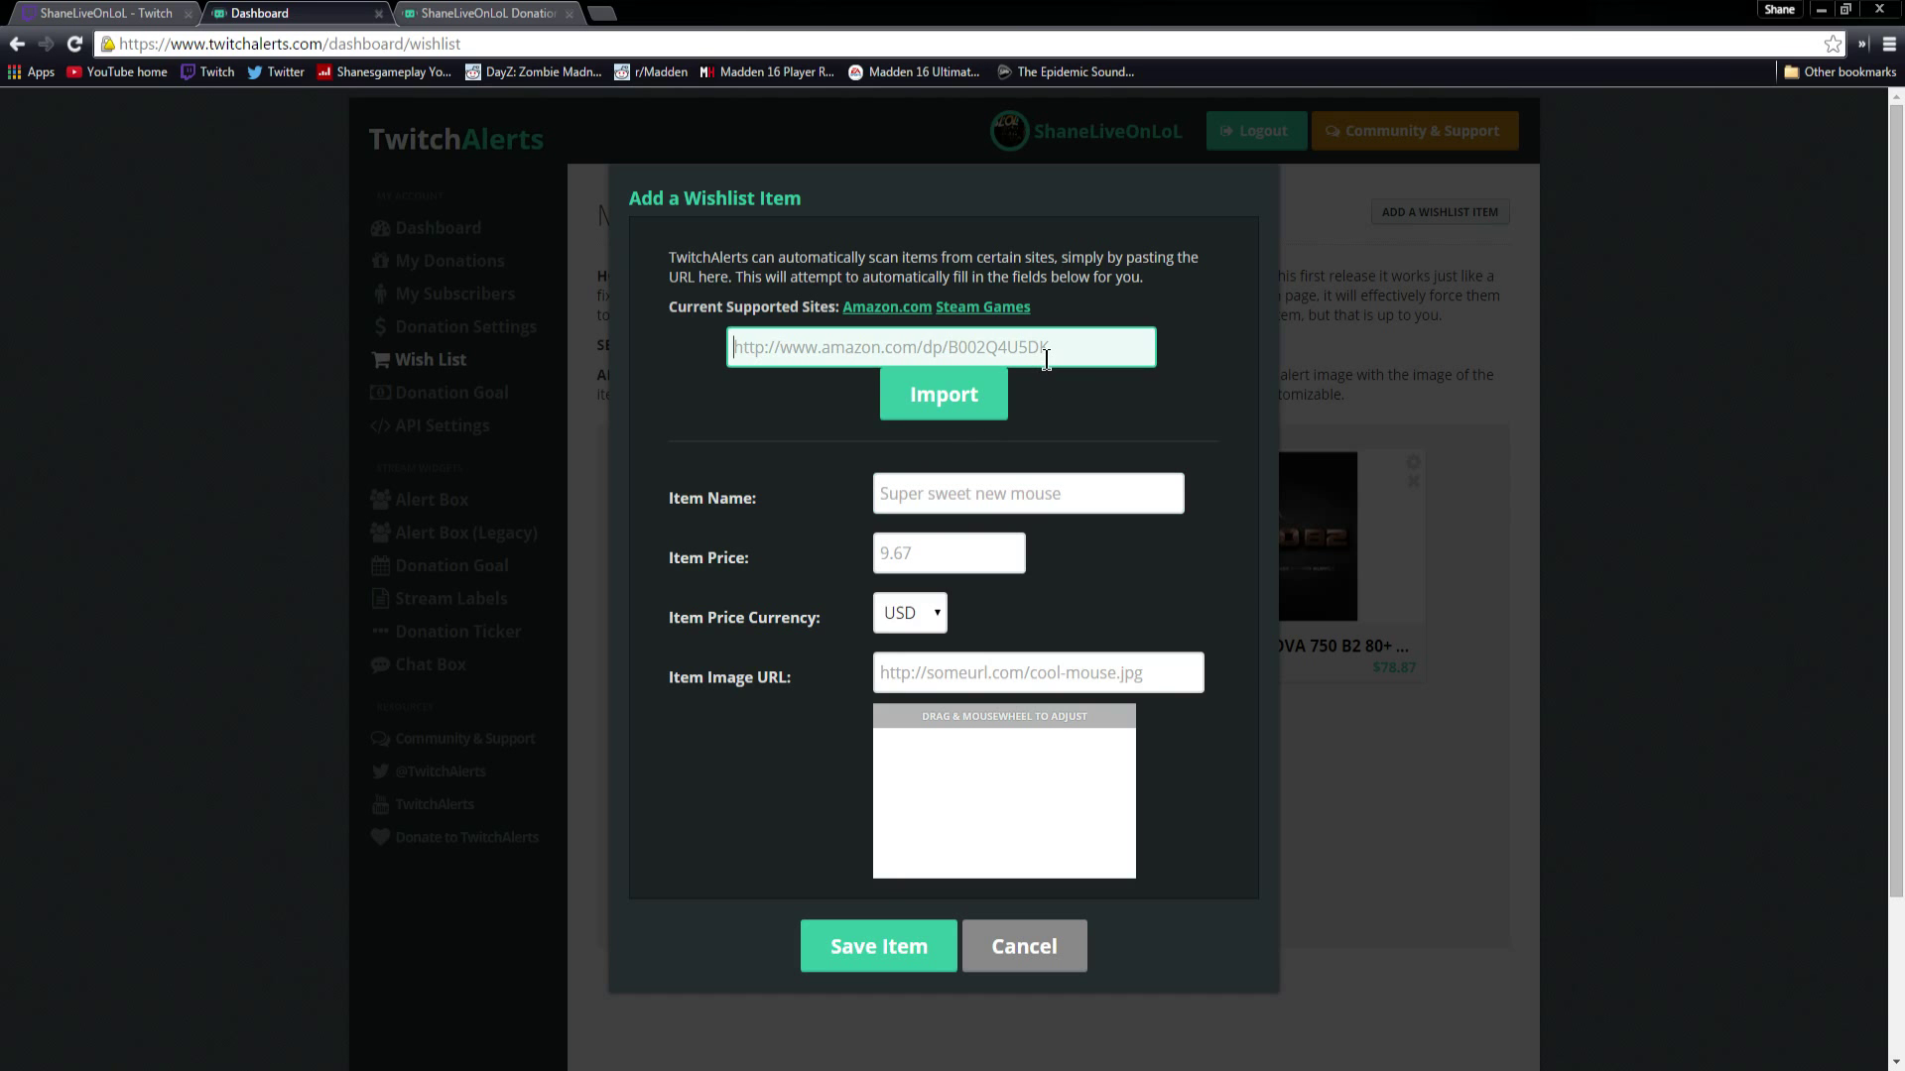
{"action": "left_click", "coordinate": [932, 496]}
{"action": "left_click", "coordinate": [932, 553]}
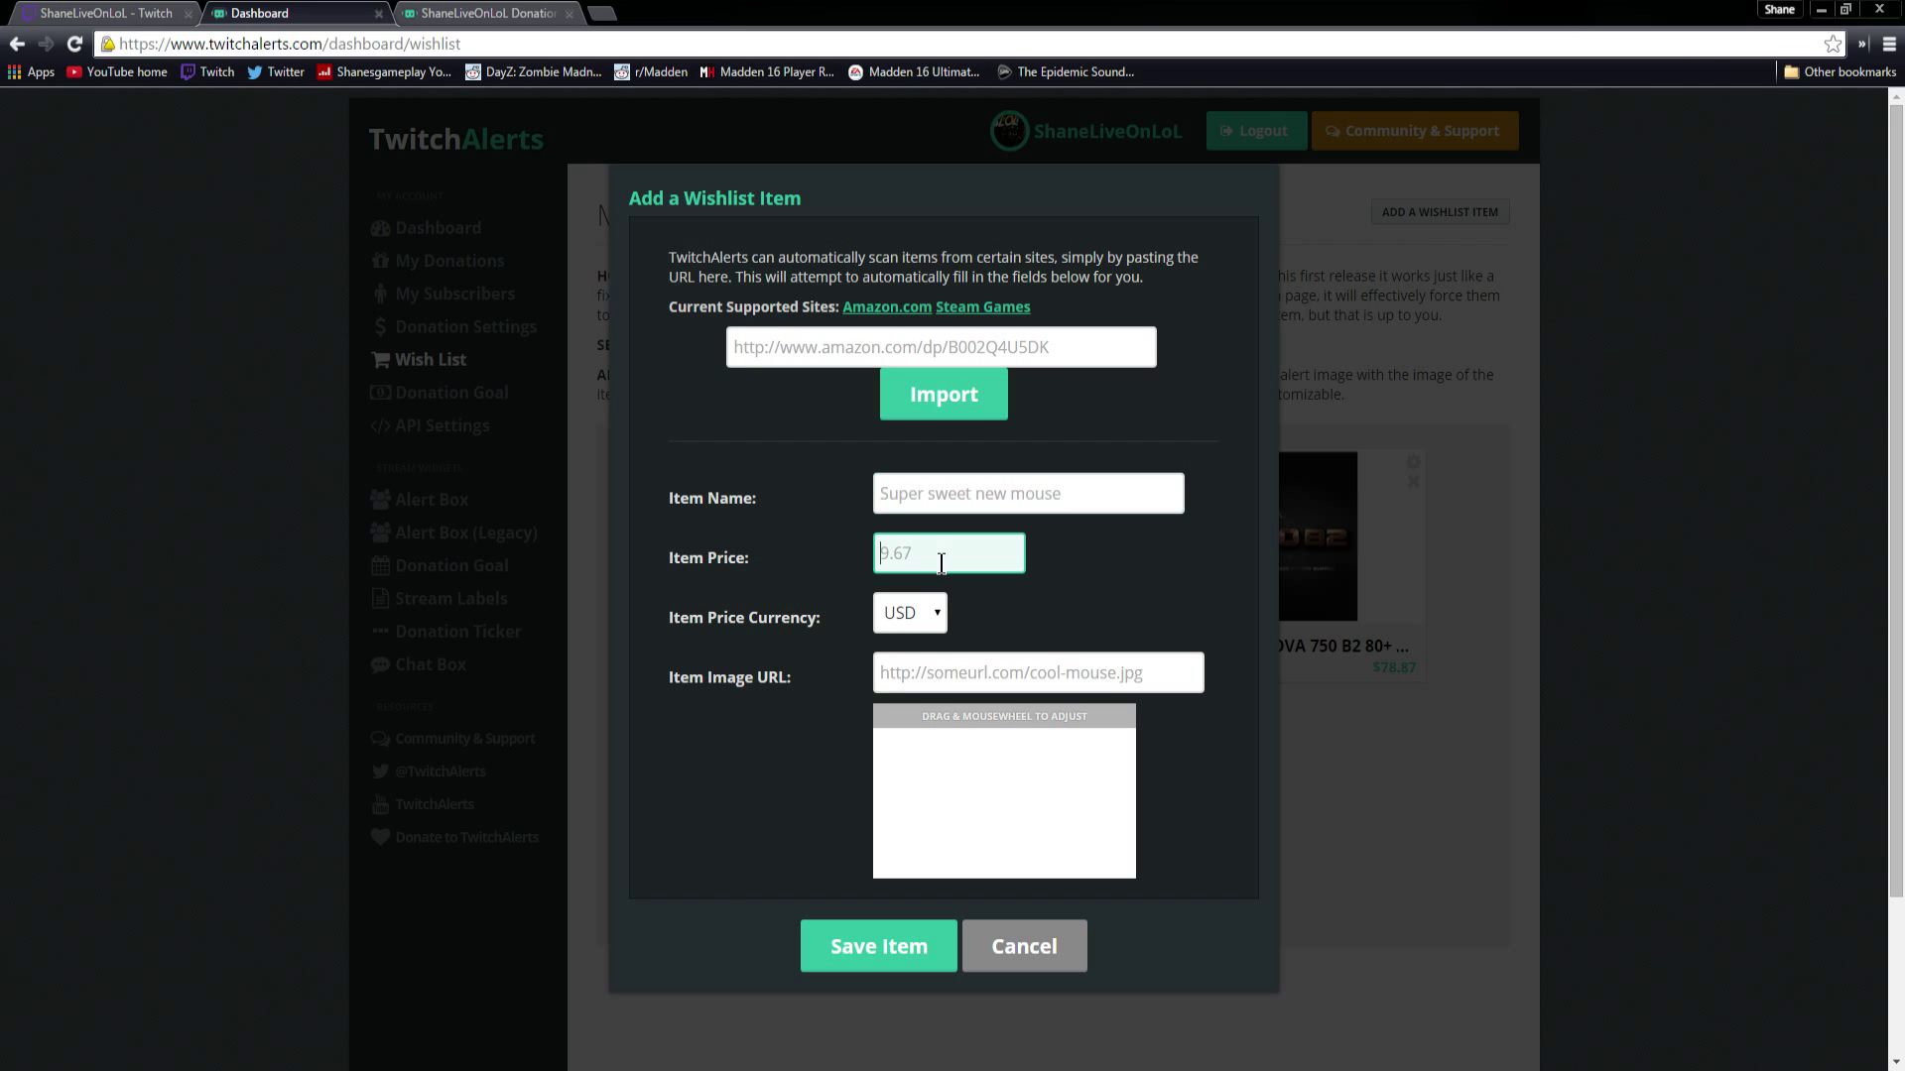
{"action": "left_click", "coordinate": [502, 13]}
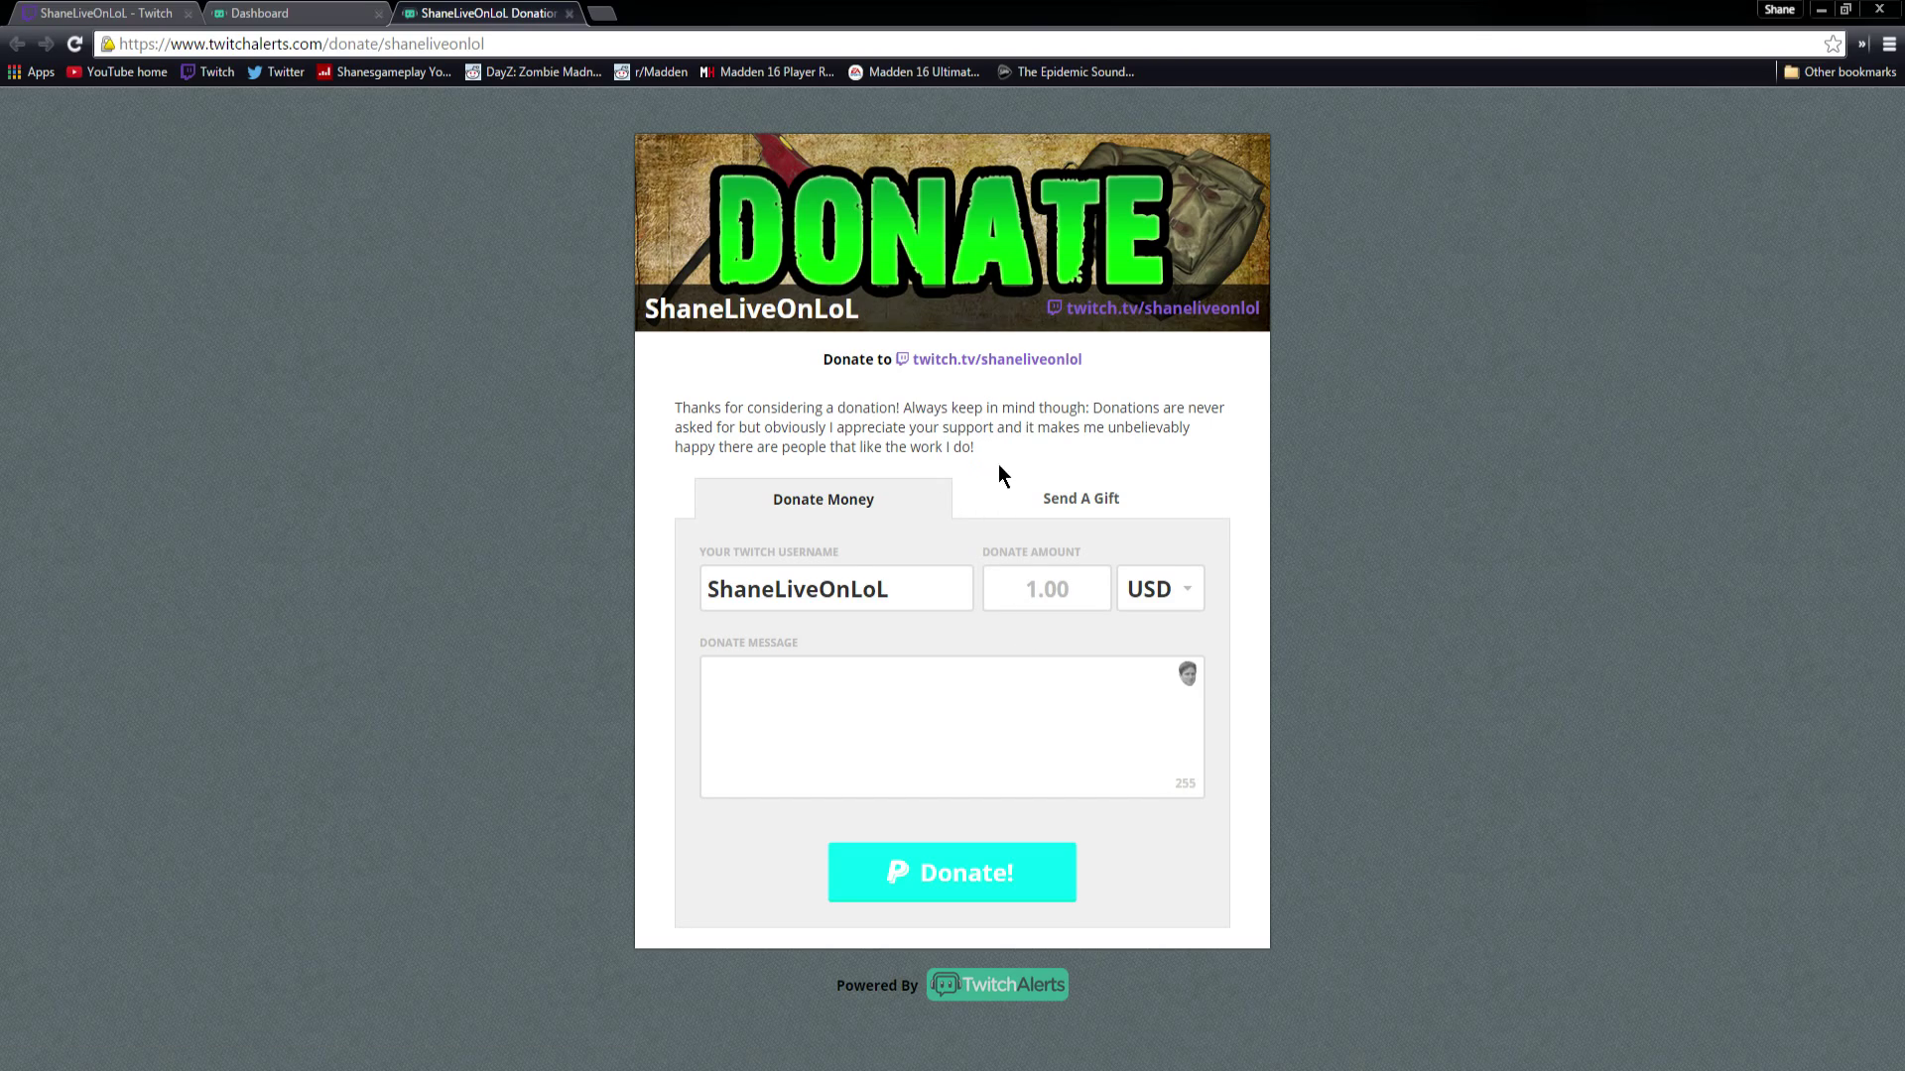
Step: Pick the Corsair Graphite case as a gift and type the test message 'skldfjasldjkf'
{"action": "left_click", "coordinate": [1059, 500]}
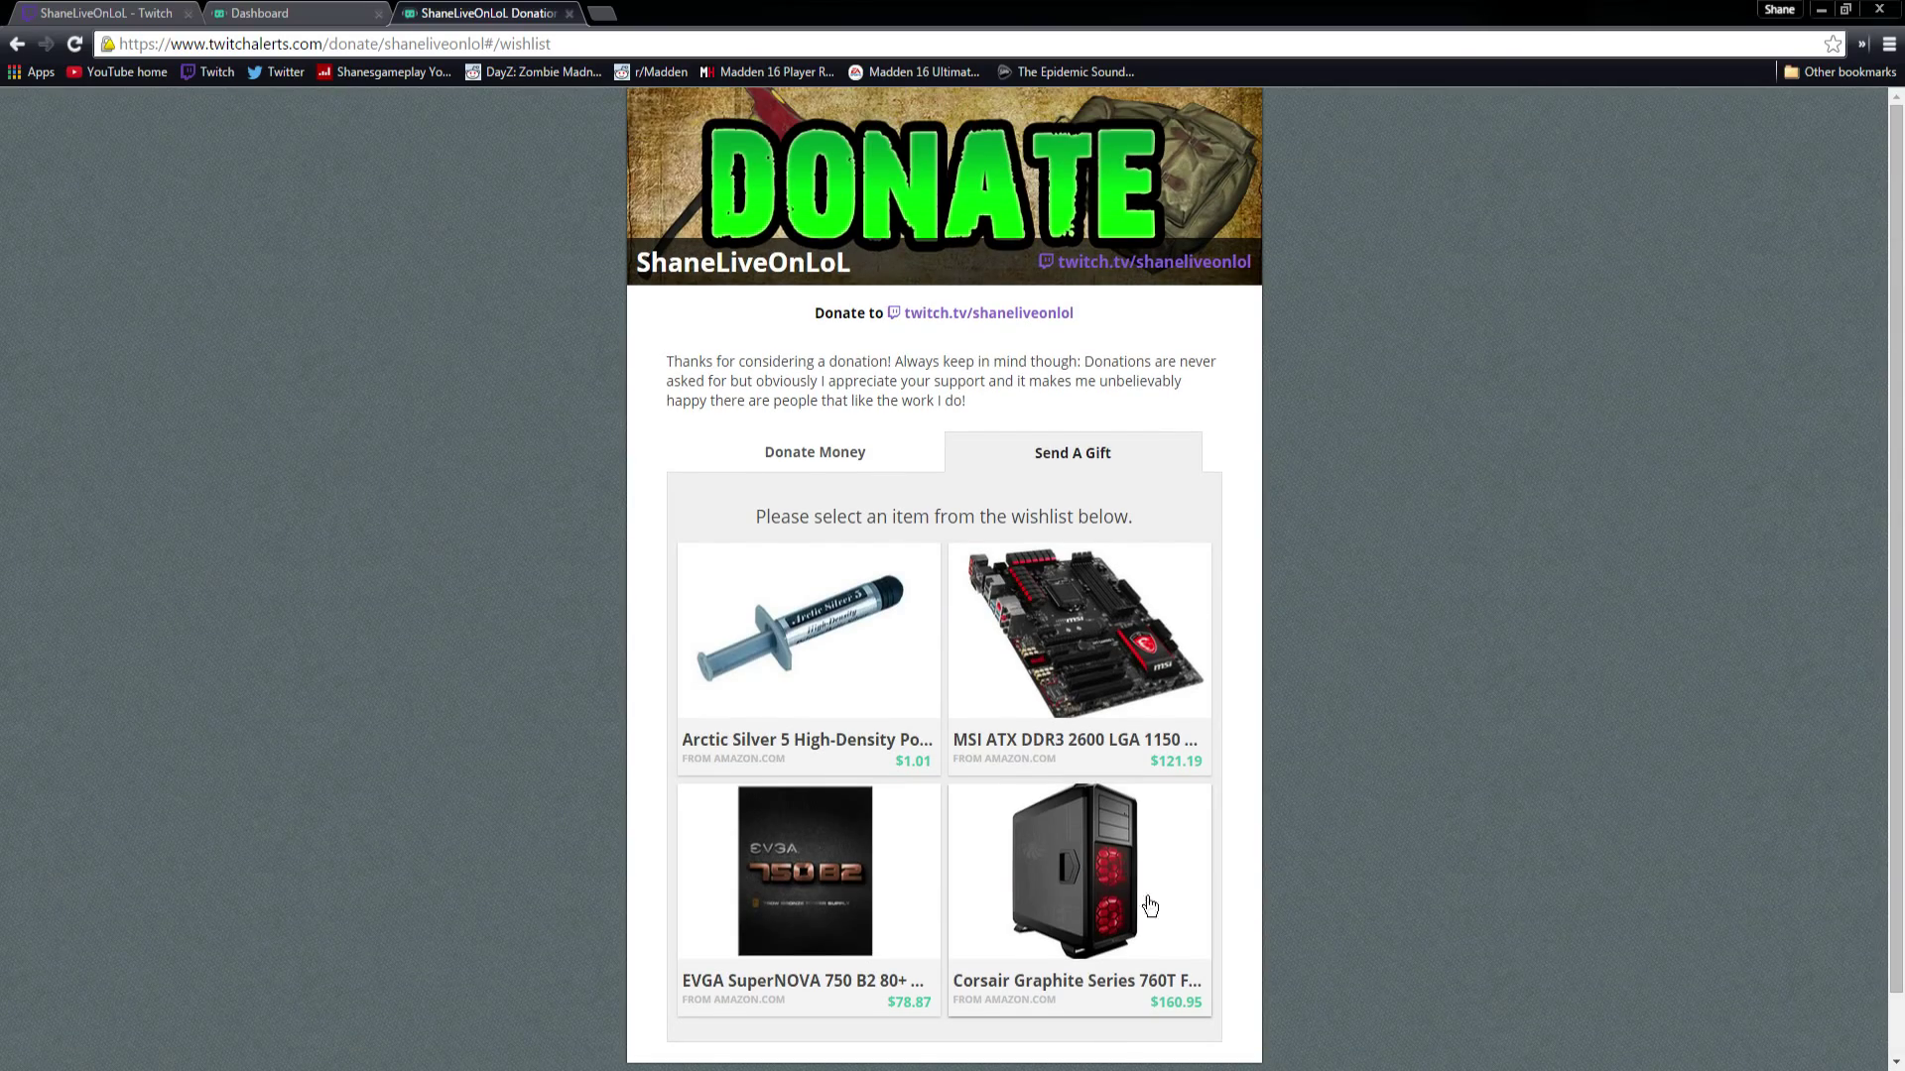
{"action": "left_click", "coordinate": [1100, 852]}
{"action": "left_click", "coordinate": [836, 801]}
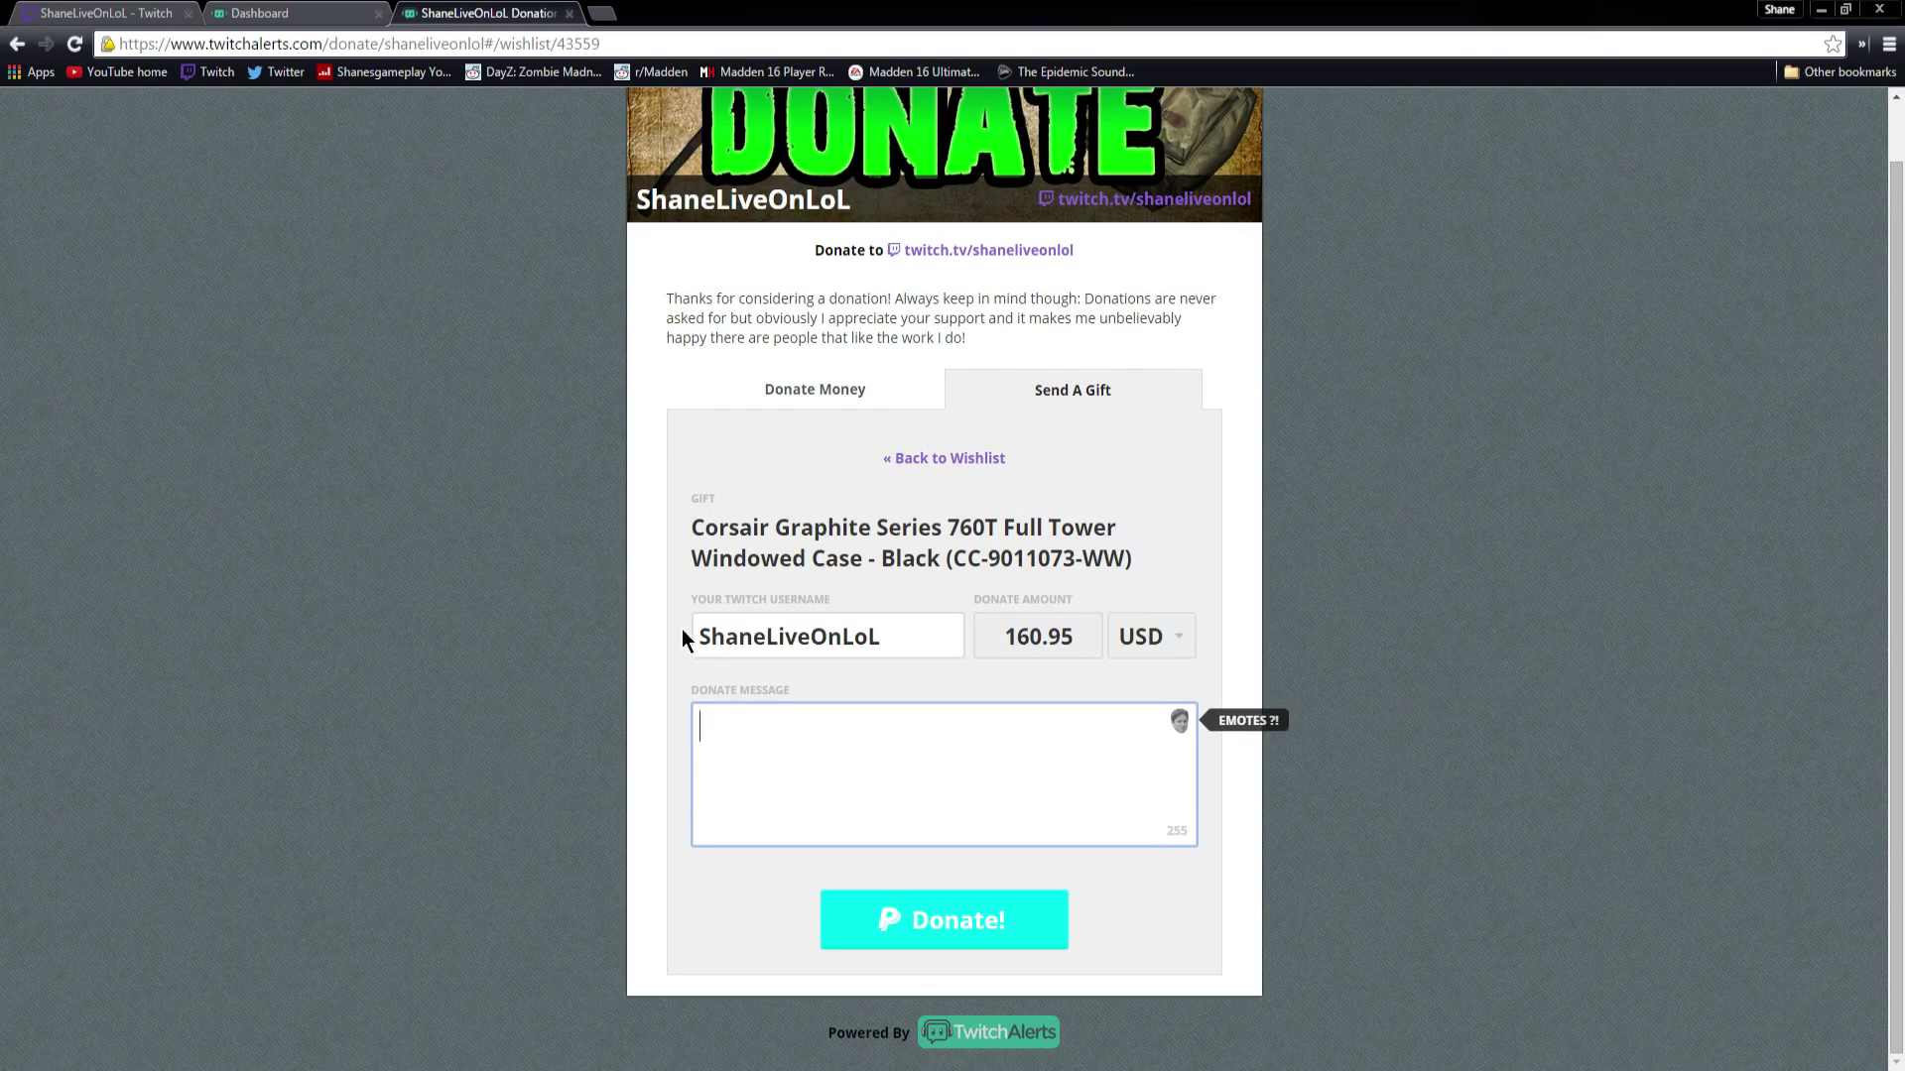
{"action": "left_click_drag", "start_coordinate": [686, 517], "coordinate": [1116, 558]}
{"action": "left_click", "coordinate": [961, 772]}
{"action": "type", "text": "skldfjasldjkf"}
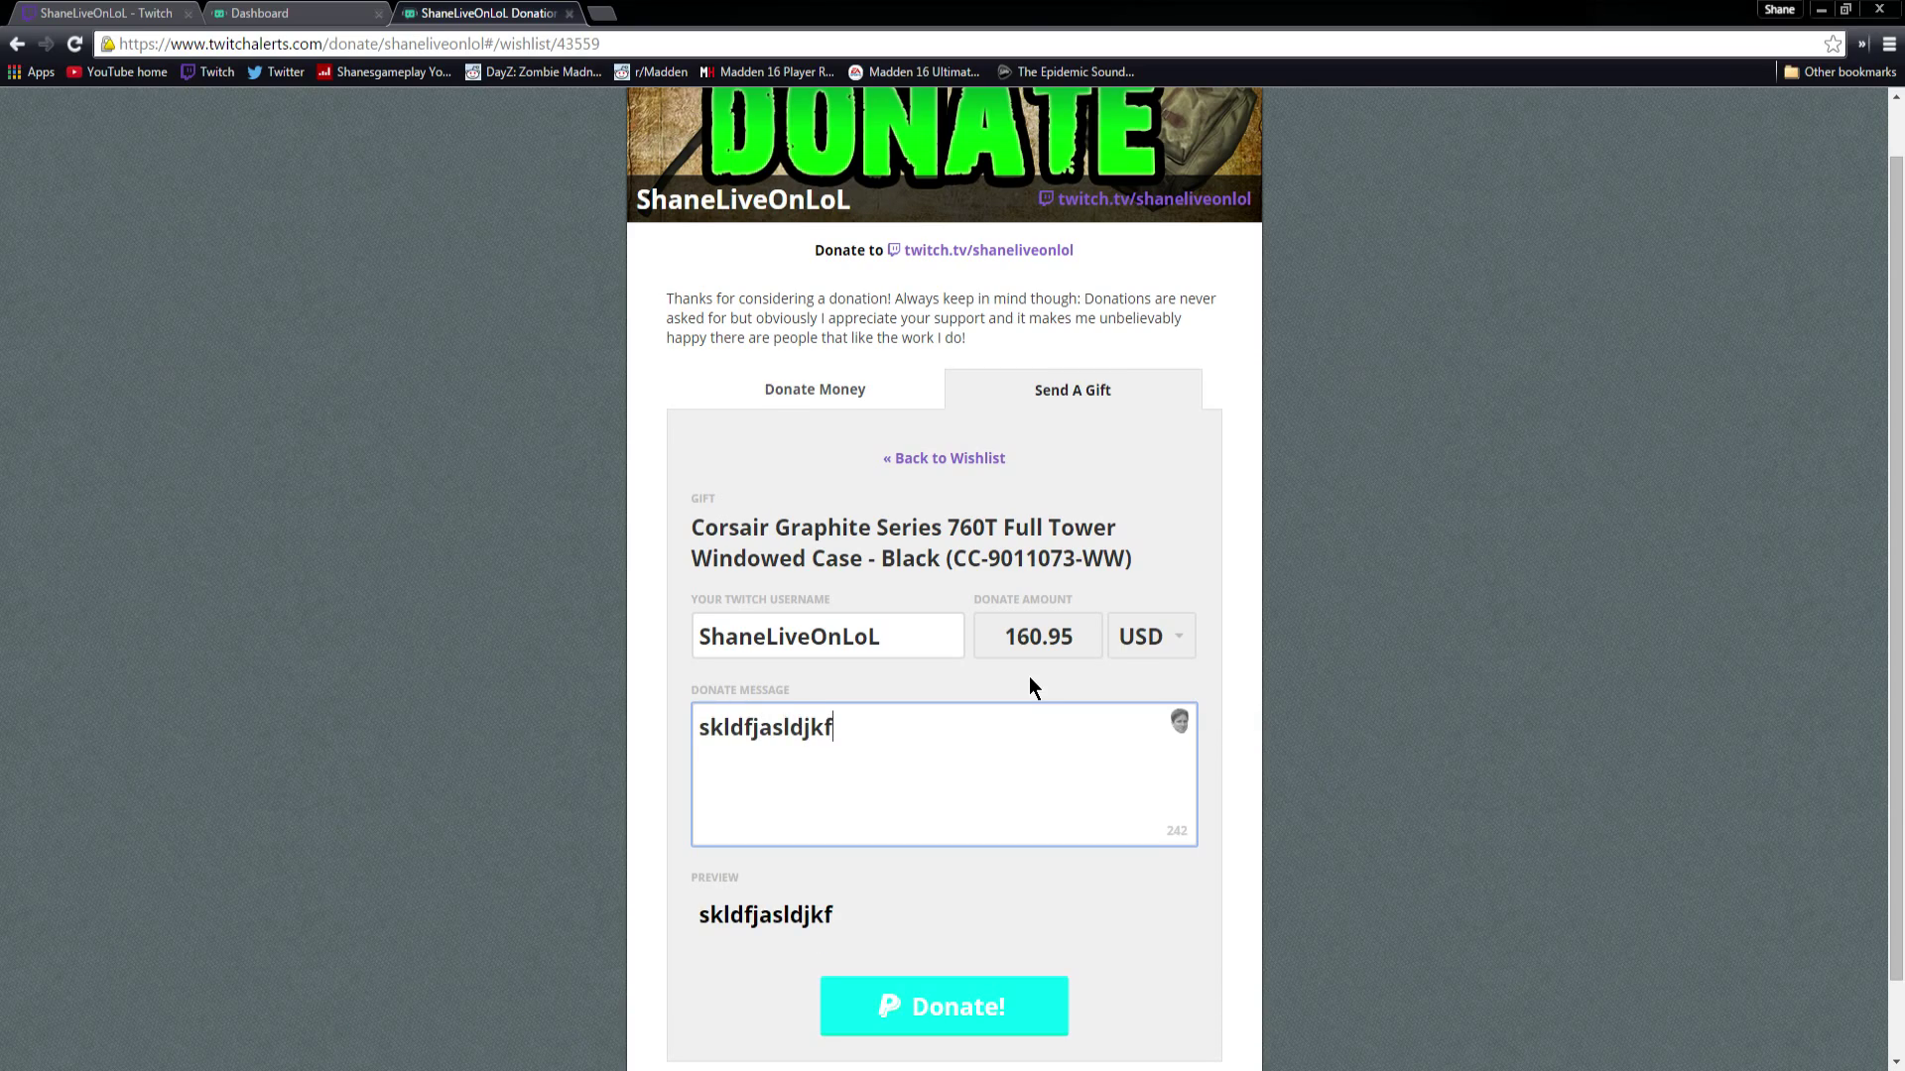
{"action": "scroll", "coordinate": [1034, 879], "scroll_direction": "down", "scroll_amount": 1}
{"action": "scroll", "coordinate": [1034, 794], "scroll_direction": "up", "scroll_amount": 2}
{"action": "scroll", "coordinate": [1036, 765], "scroll_direction": "down", "scroll_amount": 2}
{"action": "scroll", "coordinate": [990, 757], "scroll_direction": "up", "scroll_amount": 2}
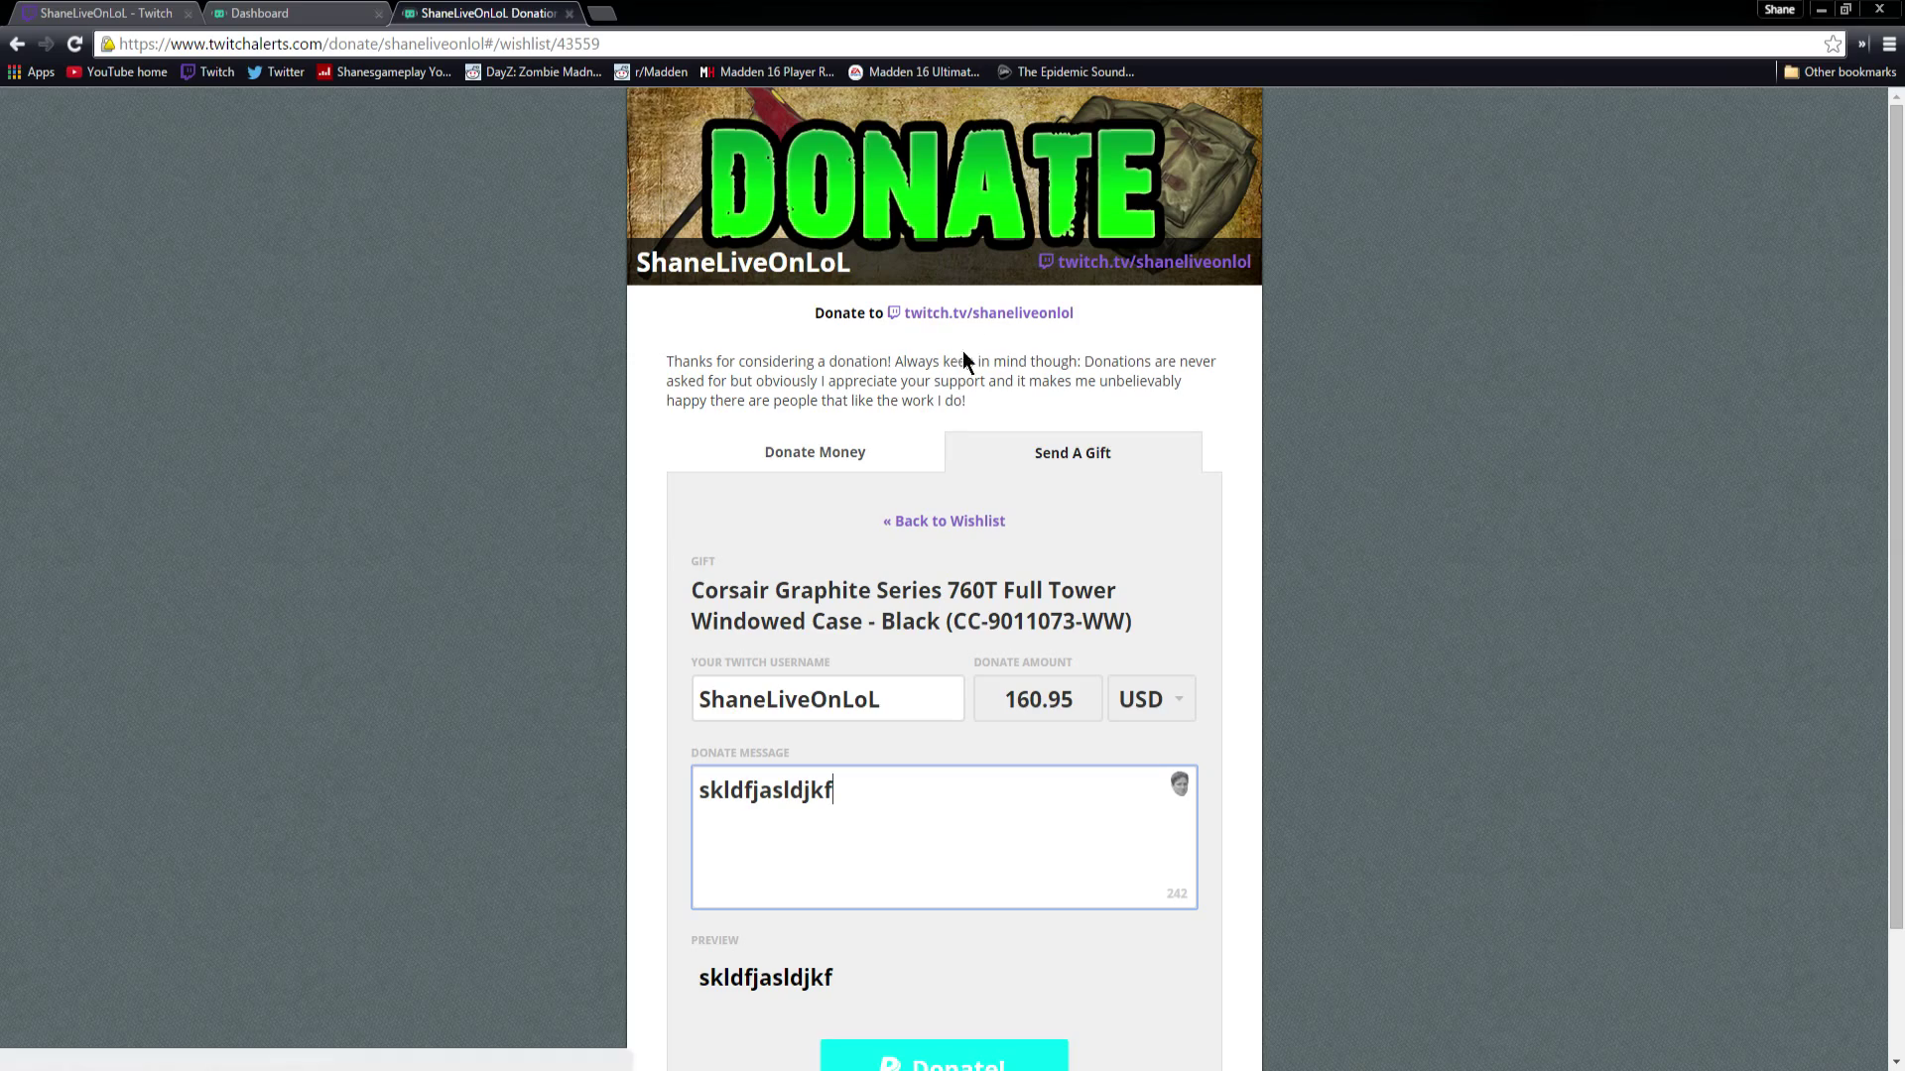
Step: Check the 160.95 gift amount, switch back to money donations, and reload the donate page
{"action": "left_click_drag", "start_coordinate": [979, 699], "coordinate": [1075, 696]}
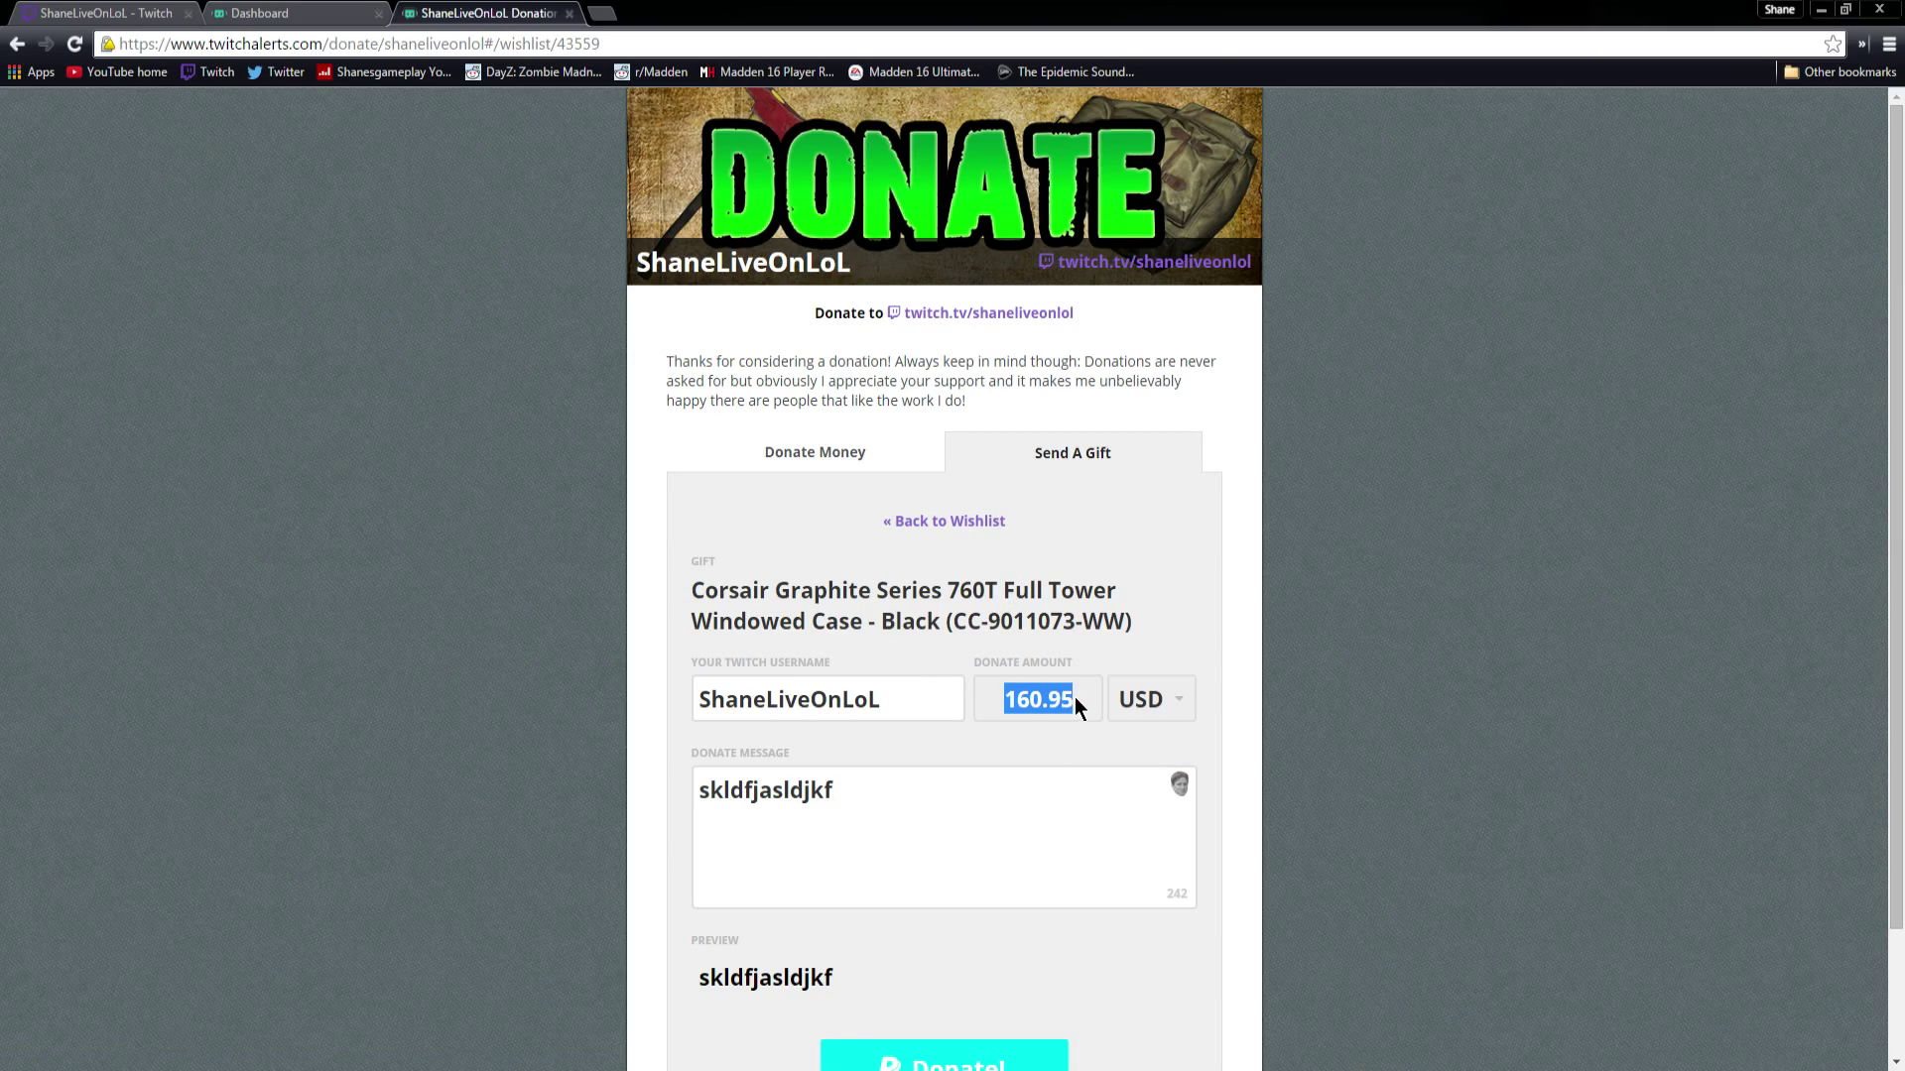
{"action": "left_click_drag", "start_coordinate": [705, 591], "coordinate": [1141, 646]}
{"action": "left_click", "coordinate": [714, 580]}
{"action": "left_click", "coordinate": [760, 451]}
{"action": "left_click", "coordinate": [567, 43]}
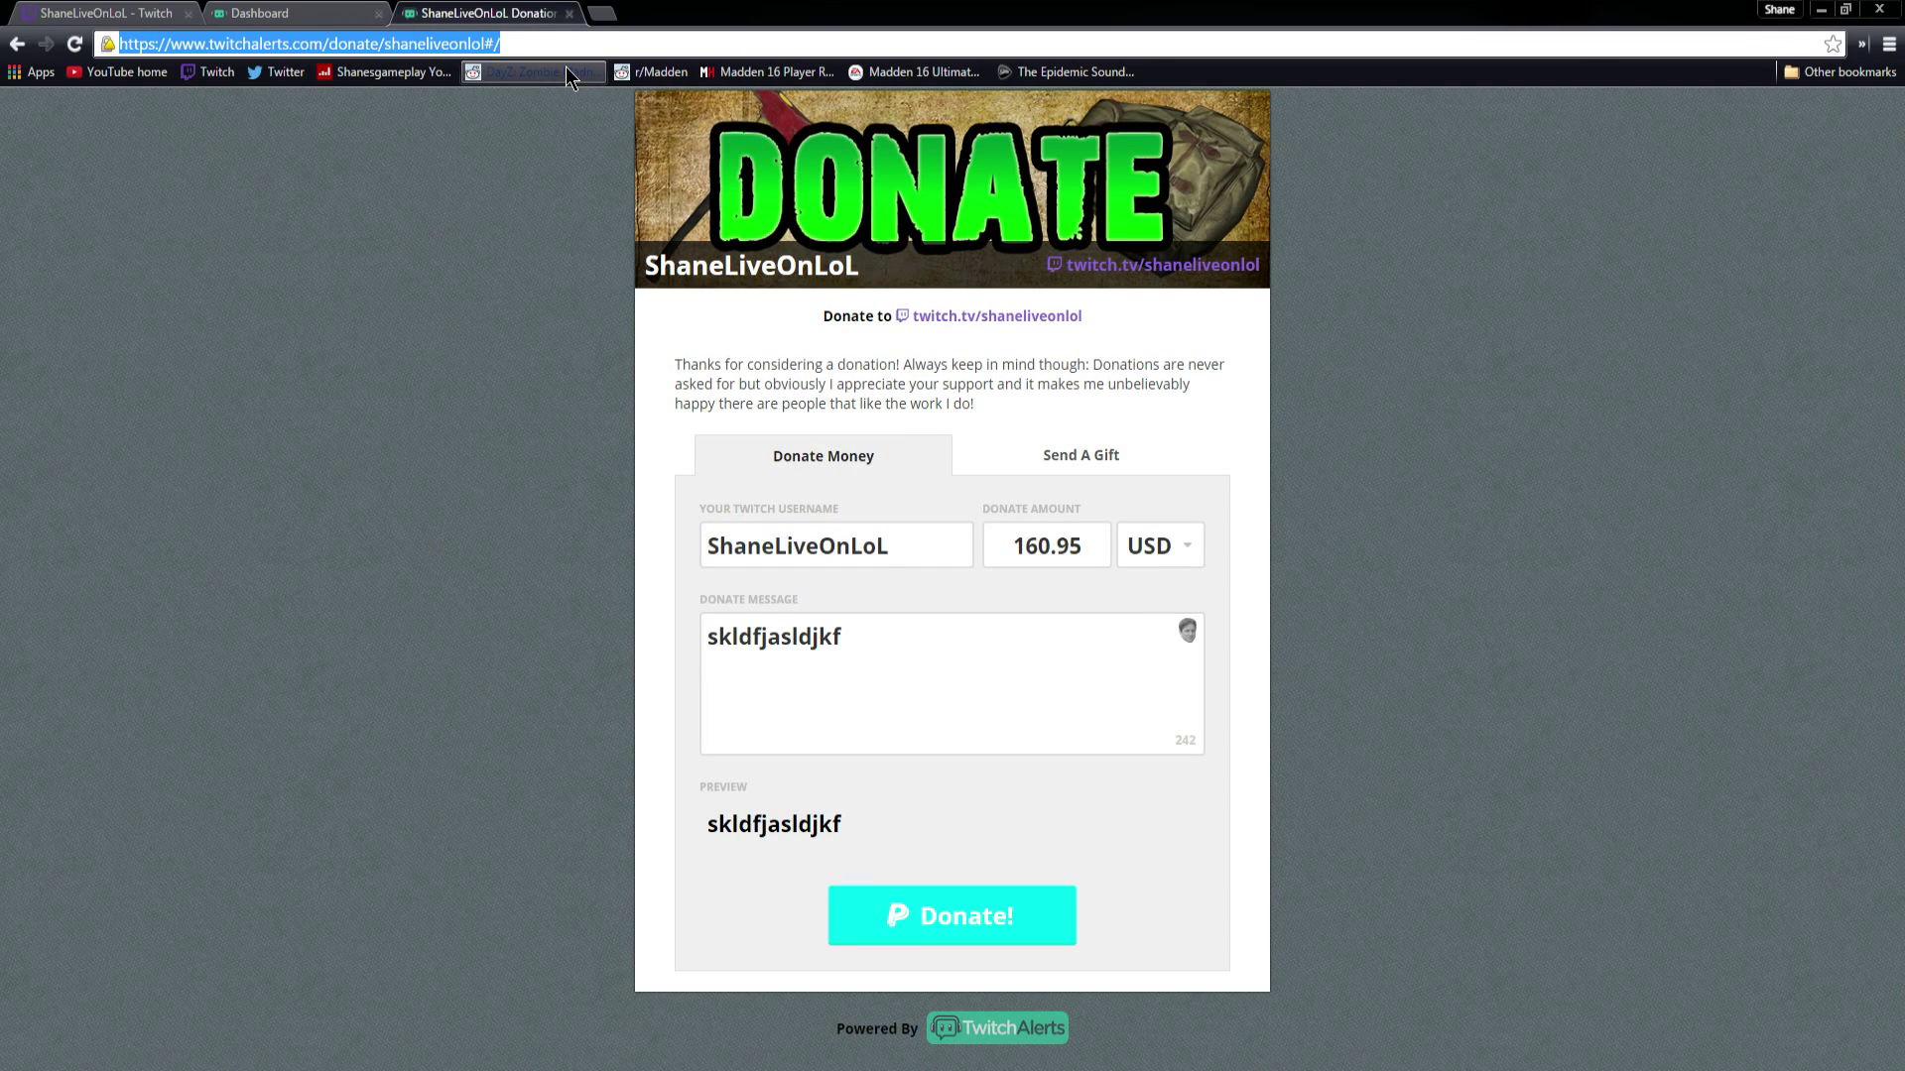
{"action": "key", "text": "Return"}
{"action": "key", "text": "ctrl+shift+Tab"}
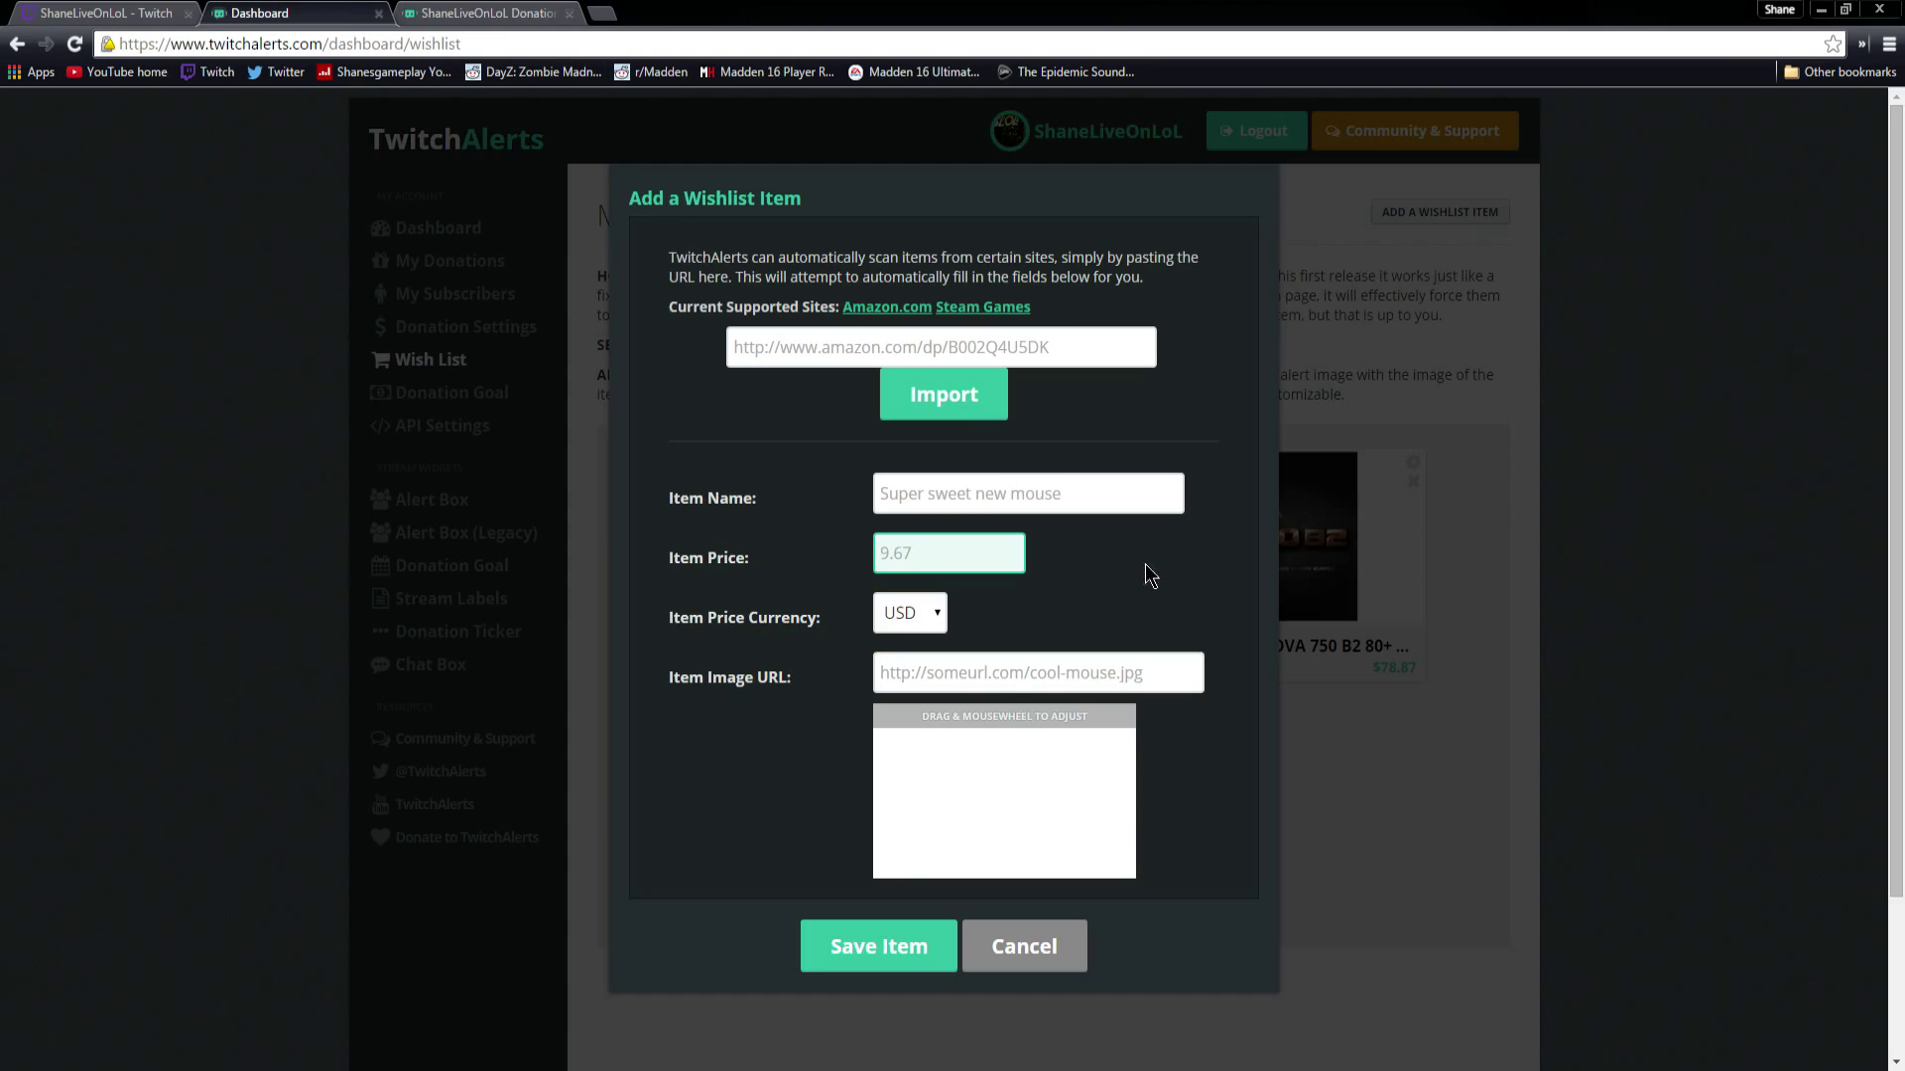
Step: Step through the Amazon link, name, price and image fields, then cancel the wishlist item
{"action": "left_click", "coordinate": [873, 345]}
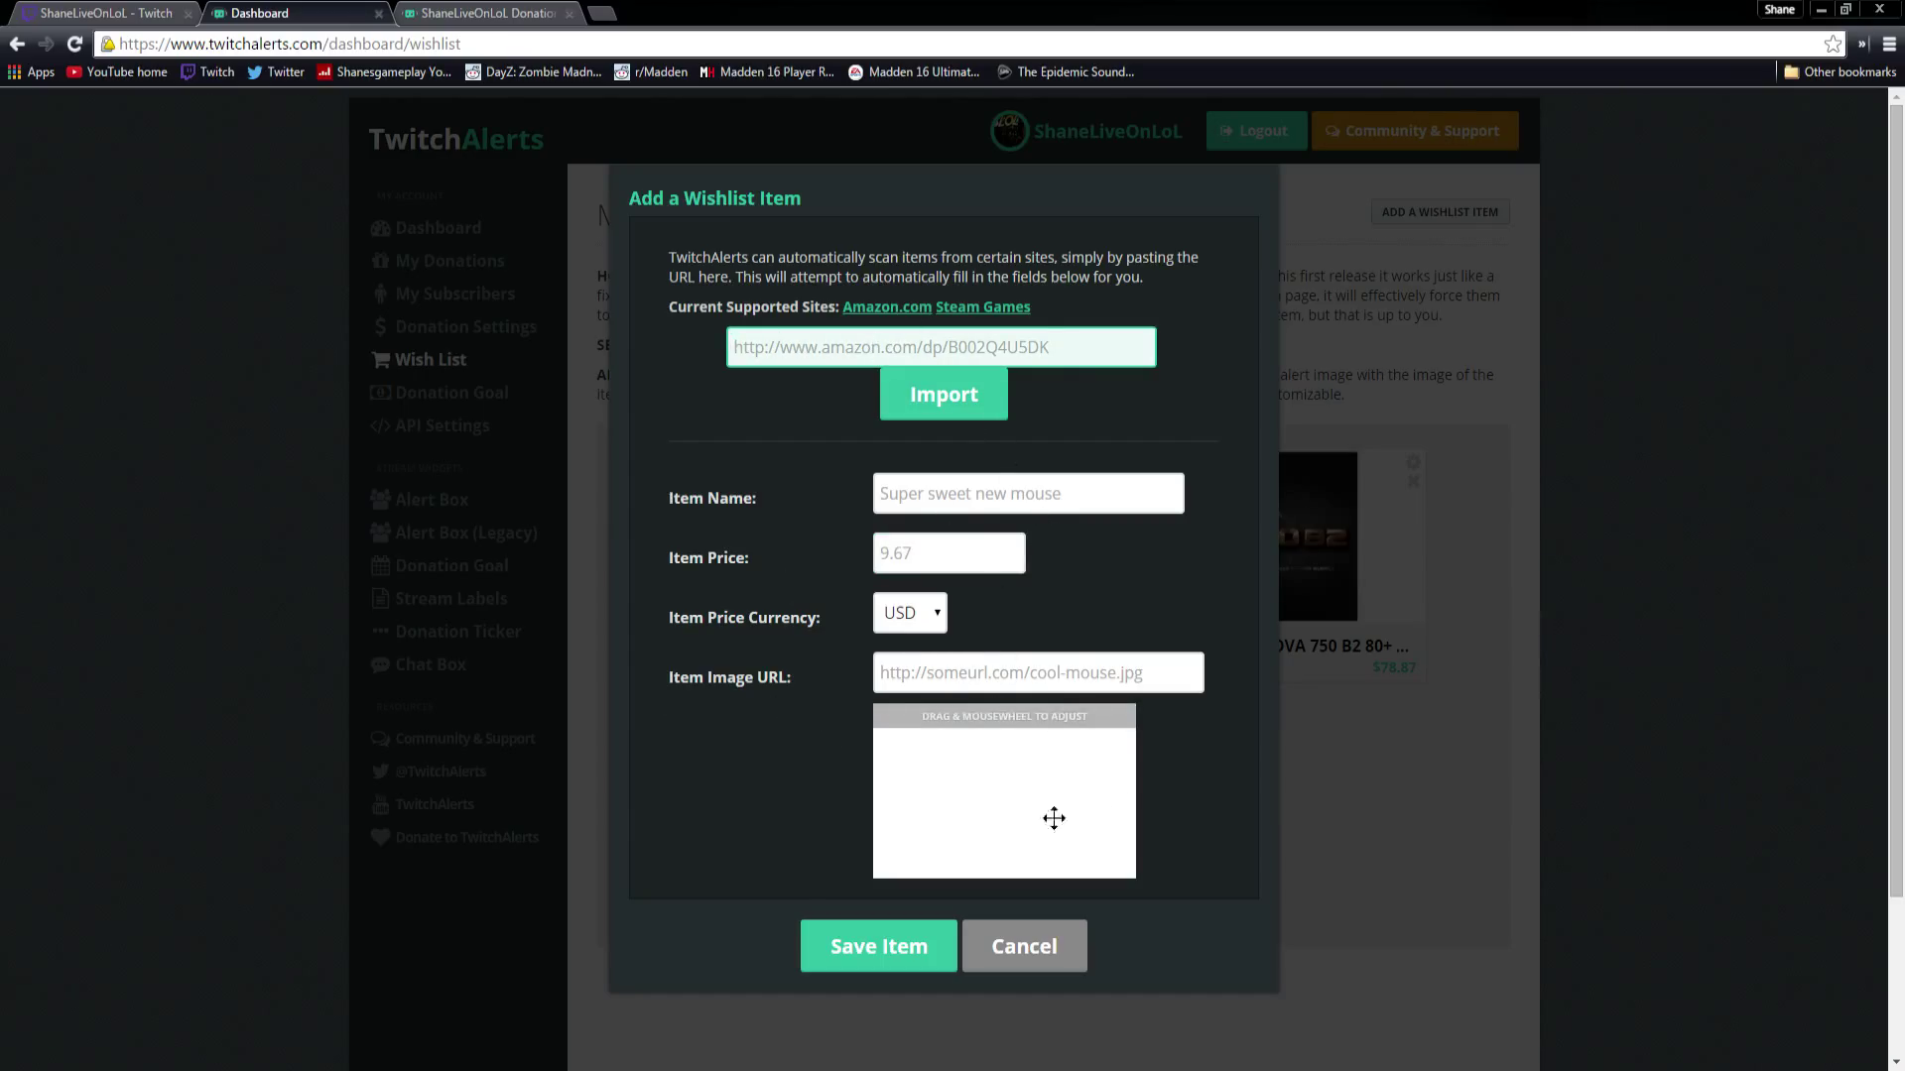
{"action": "left_click", "coordinate": [974, 512]}
{"action": "left_click", "coordinate": [929, 565]}
{"action": "left_click", "coordinate": [941, 674]}
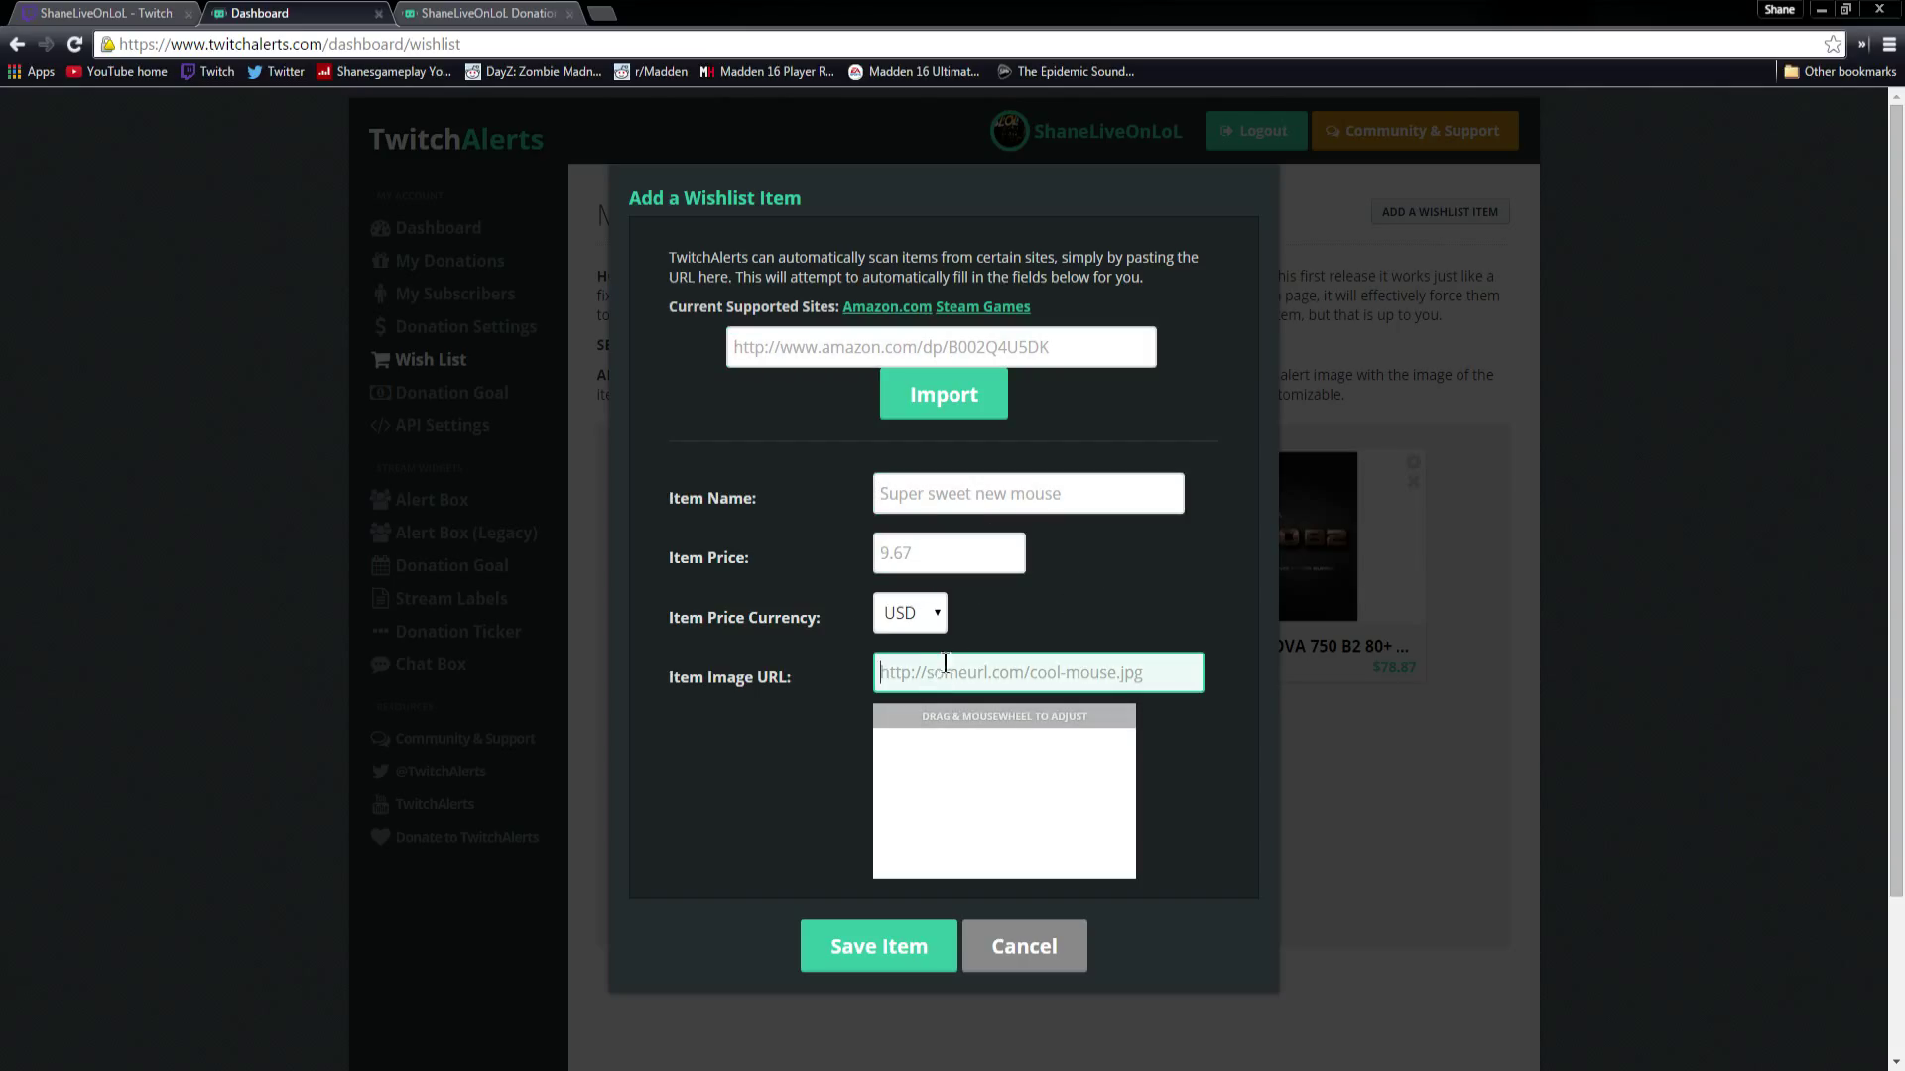
{"action": "left_click", "coordinate": [982, 765]}
{"action": "left_click", "coordinate": [1025, 937]}
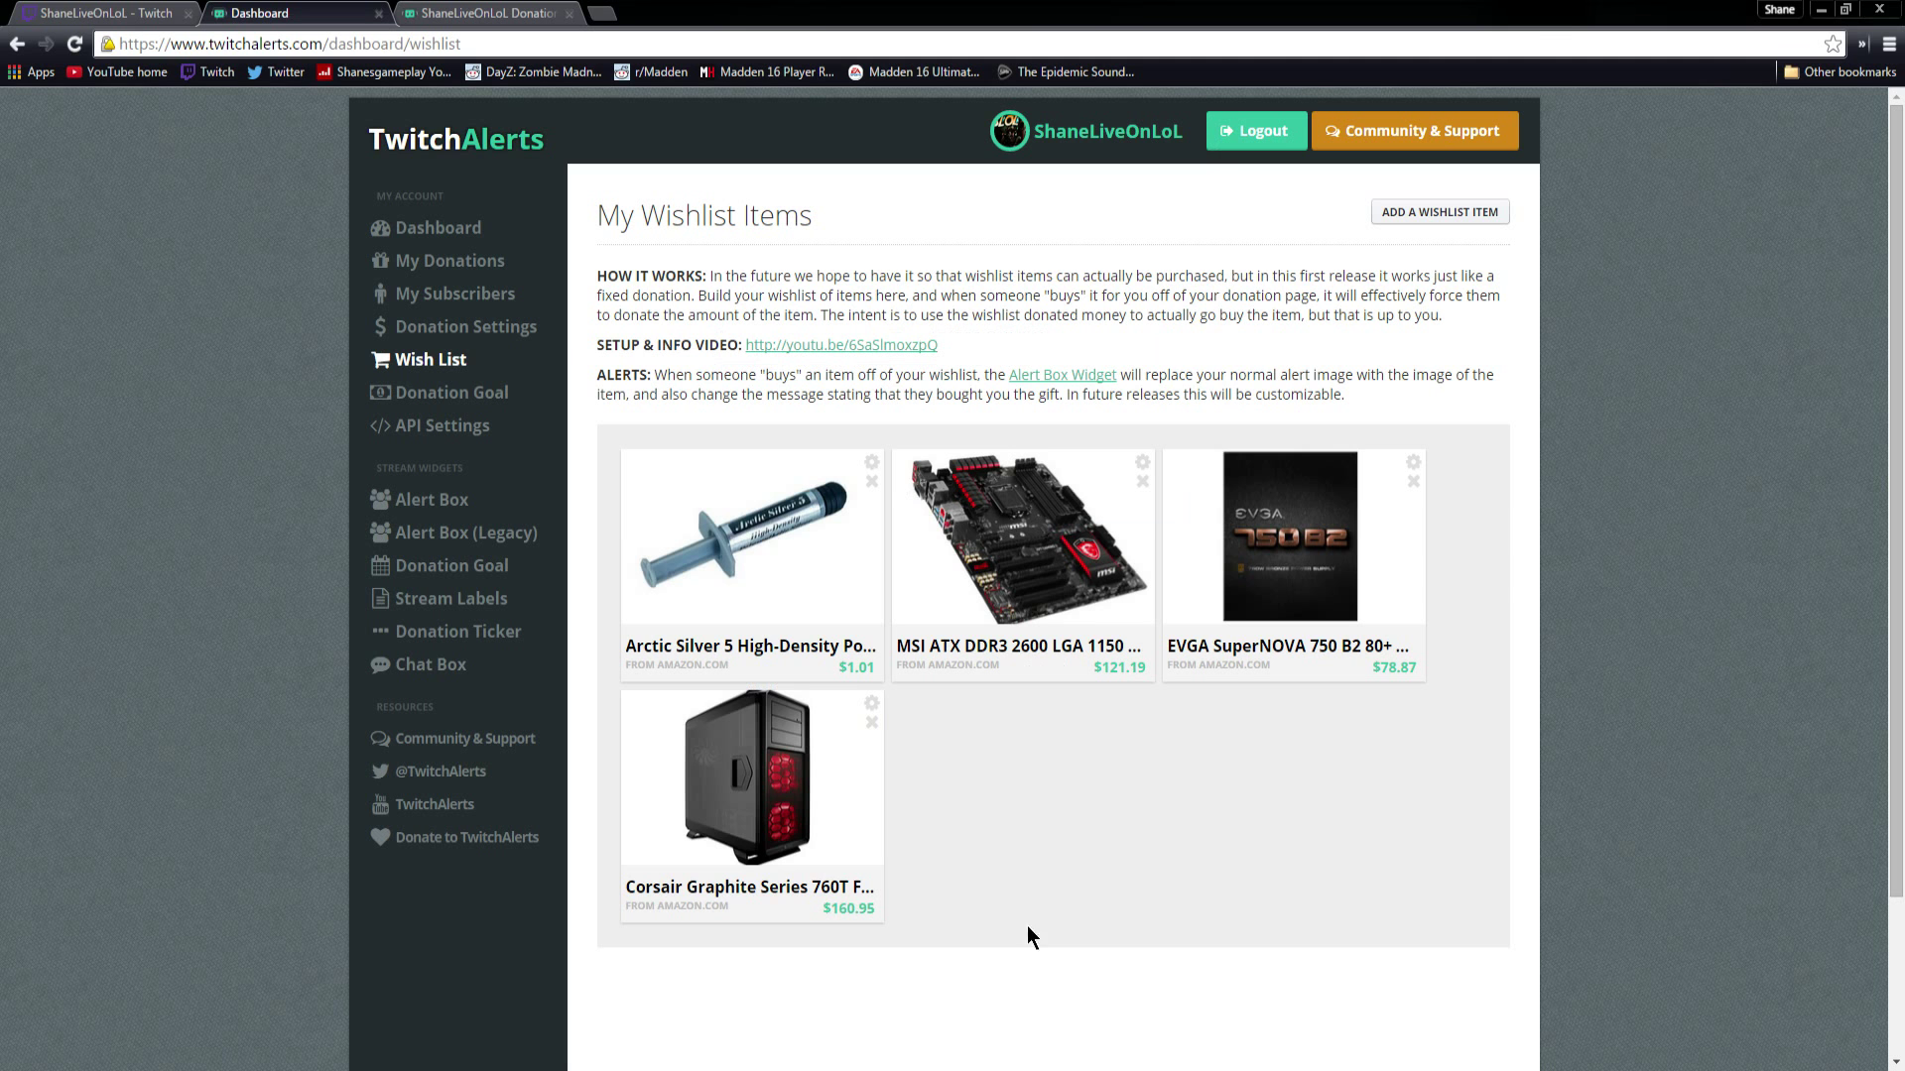
Step: Open the beta Donation Goal page with its empty Set A Donation Goal form
{"action": "left_click", "coordinate": [466, 393]}
{"action": "right_click", "coordinate": [1240, 826]}
{"action": "left_click", "coordinate": [1510, 954]}
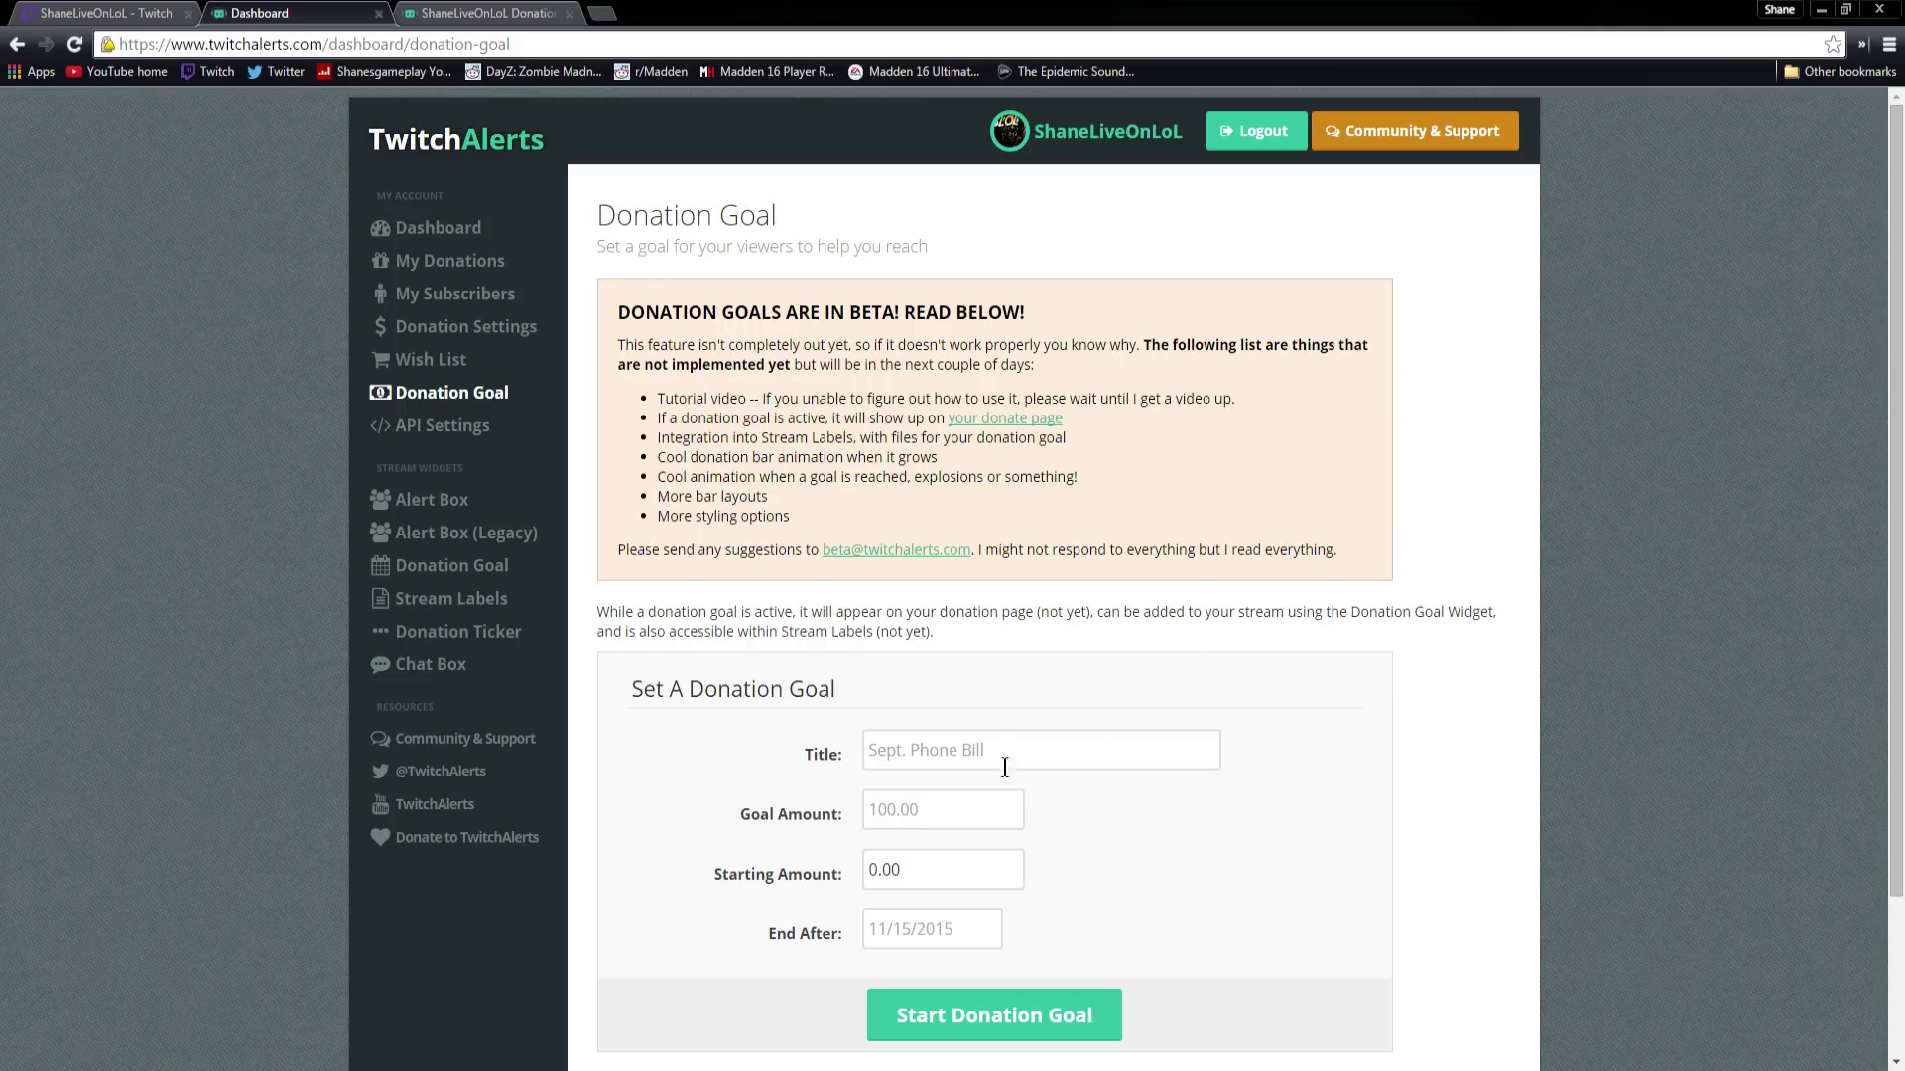
{"action": "left_click", "coordinate": [963, 744]}
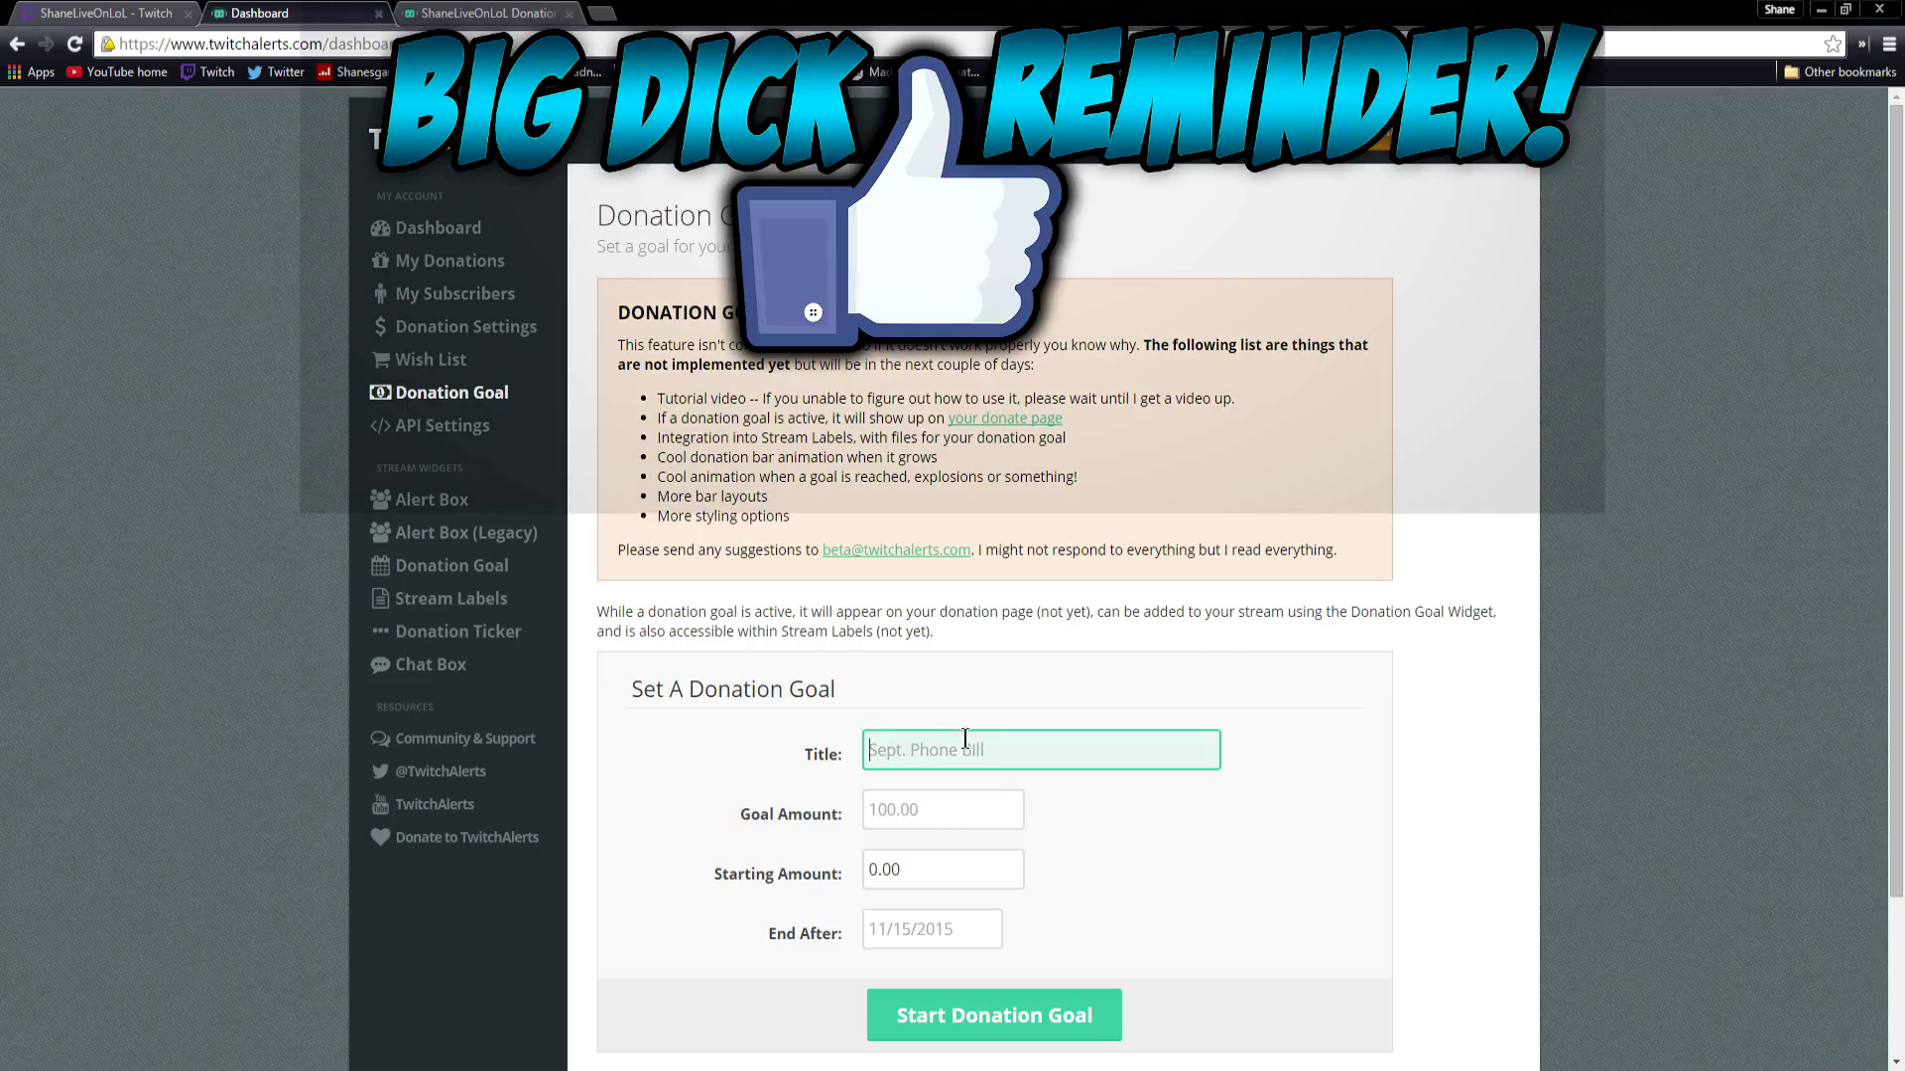
{"action": "left_click", "coordinate": [922, 822]}
{"action": "left_click", "coordinate": [928, 881]}
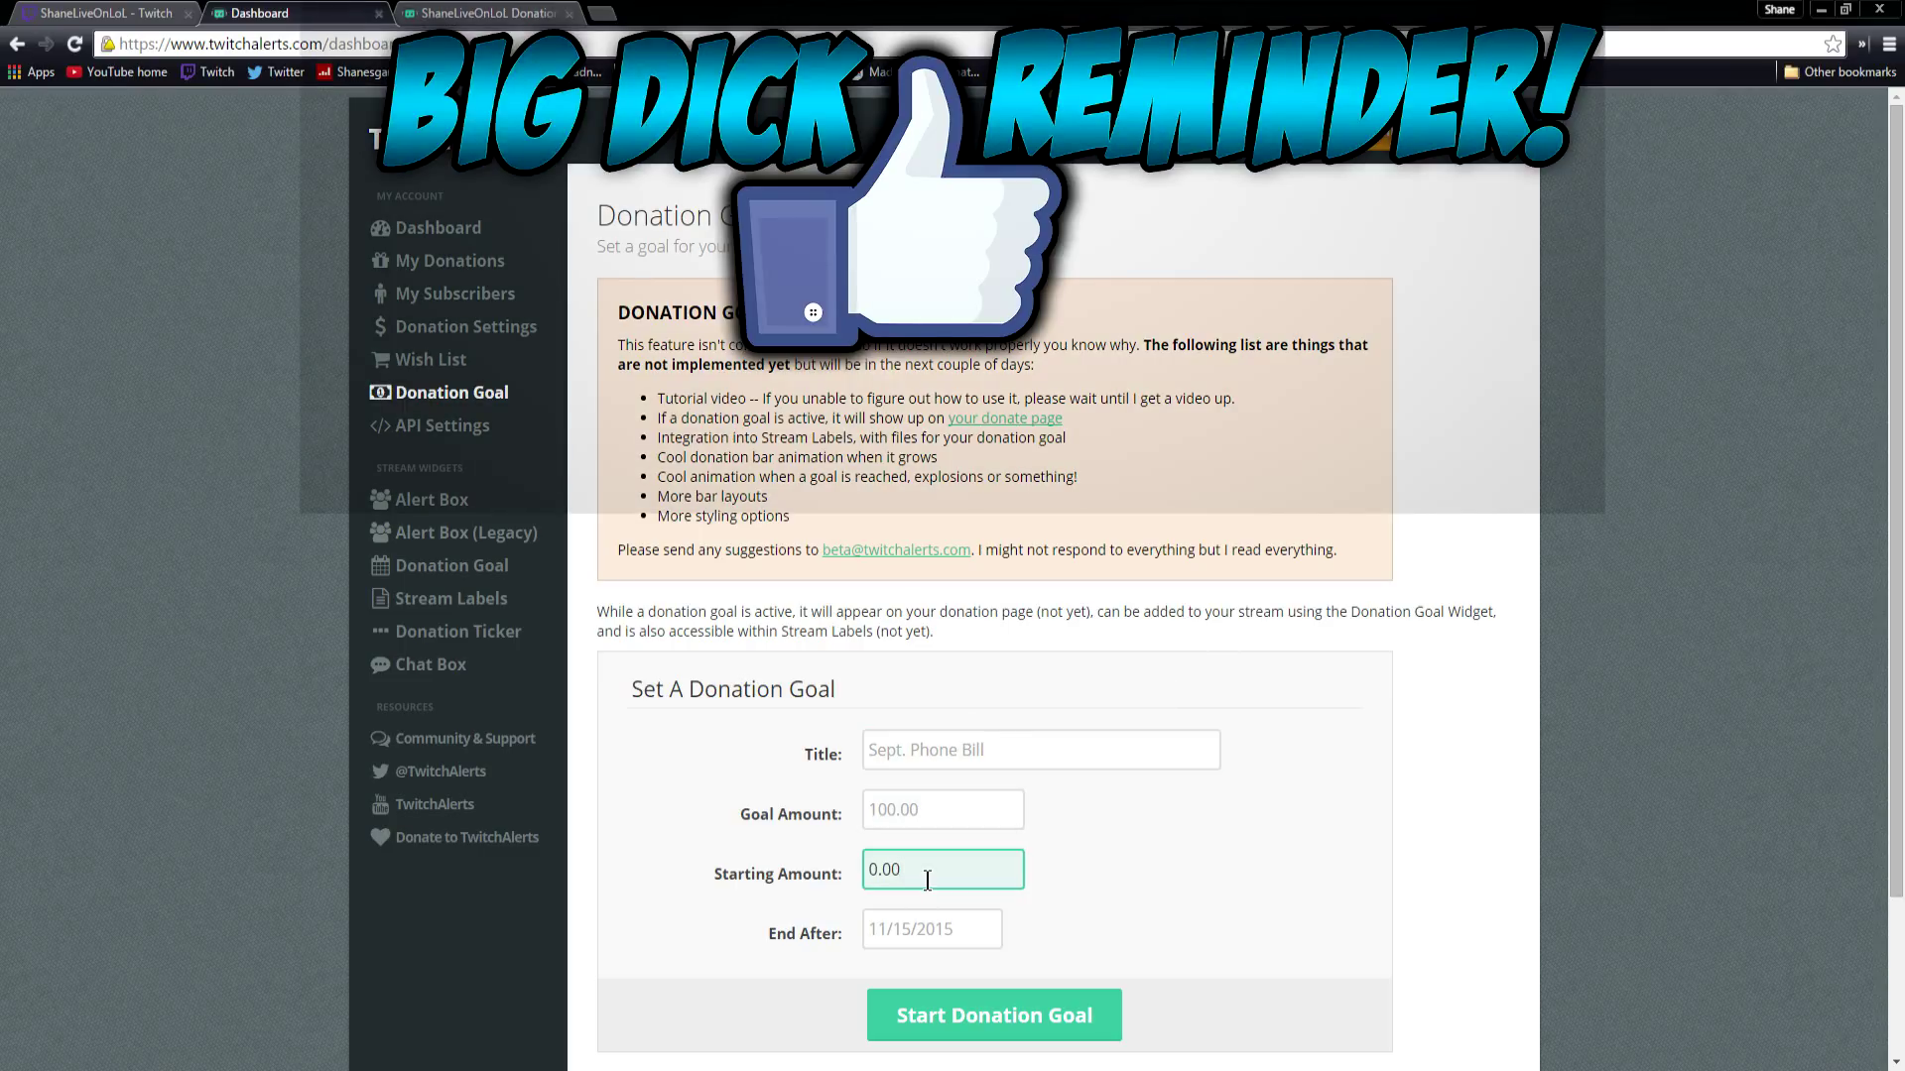
{"action": "scroll", "coordinate": [927, 881], "scroll_direction": "down", "scroll_amount": 2}
{"action": "key", "text": "Tab"}
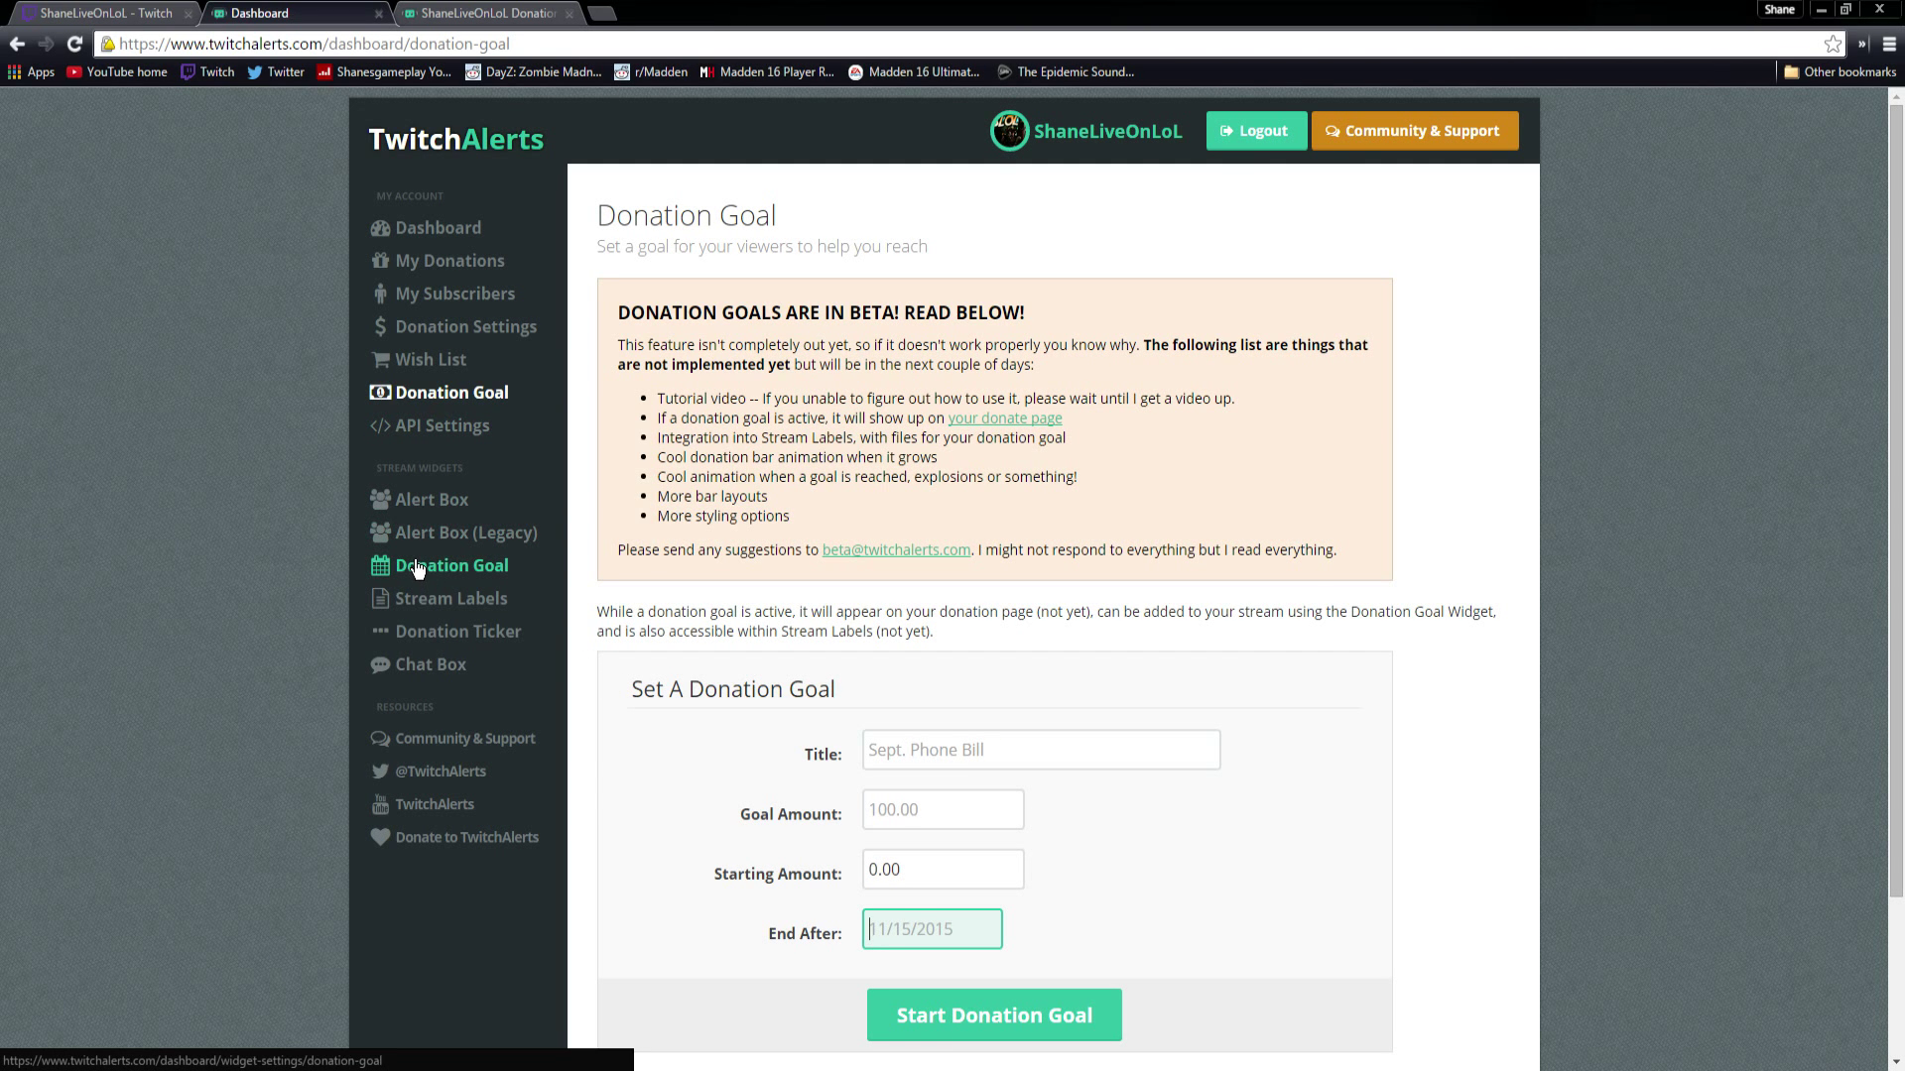
Step: Open the Donation Goal widget page and inspect its sample goal preview
{"action": "left_click", "coordinate": [429, 499]}
{"action": "left_click", "coordinate": [441, 582]}
{"action": "scroll", "coordinate": [819, 711], "scroll_direction": "down", "scroll_amount": 6}
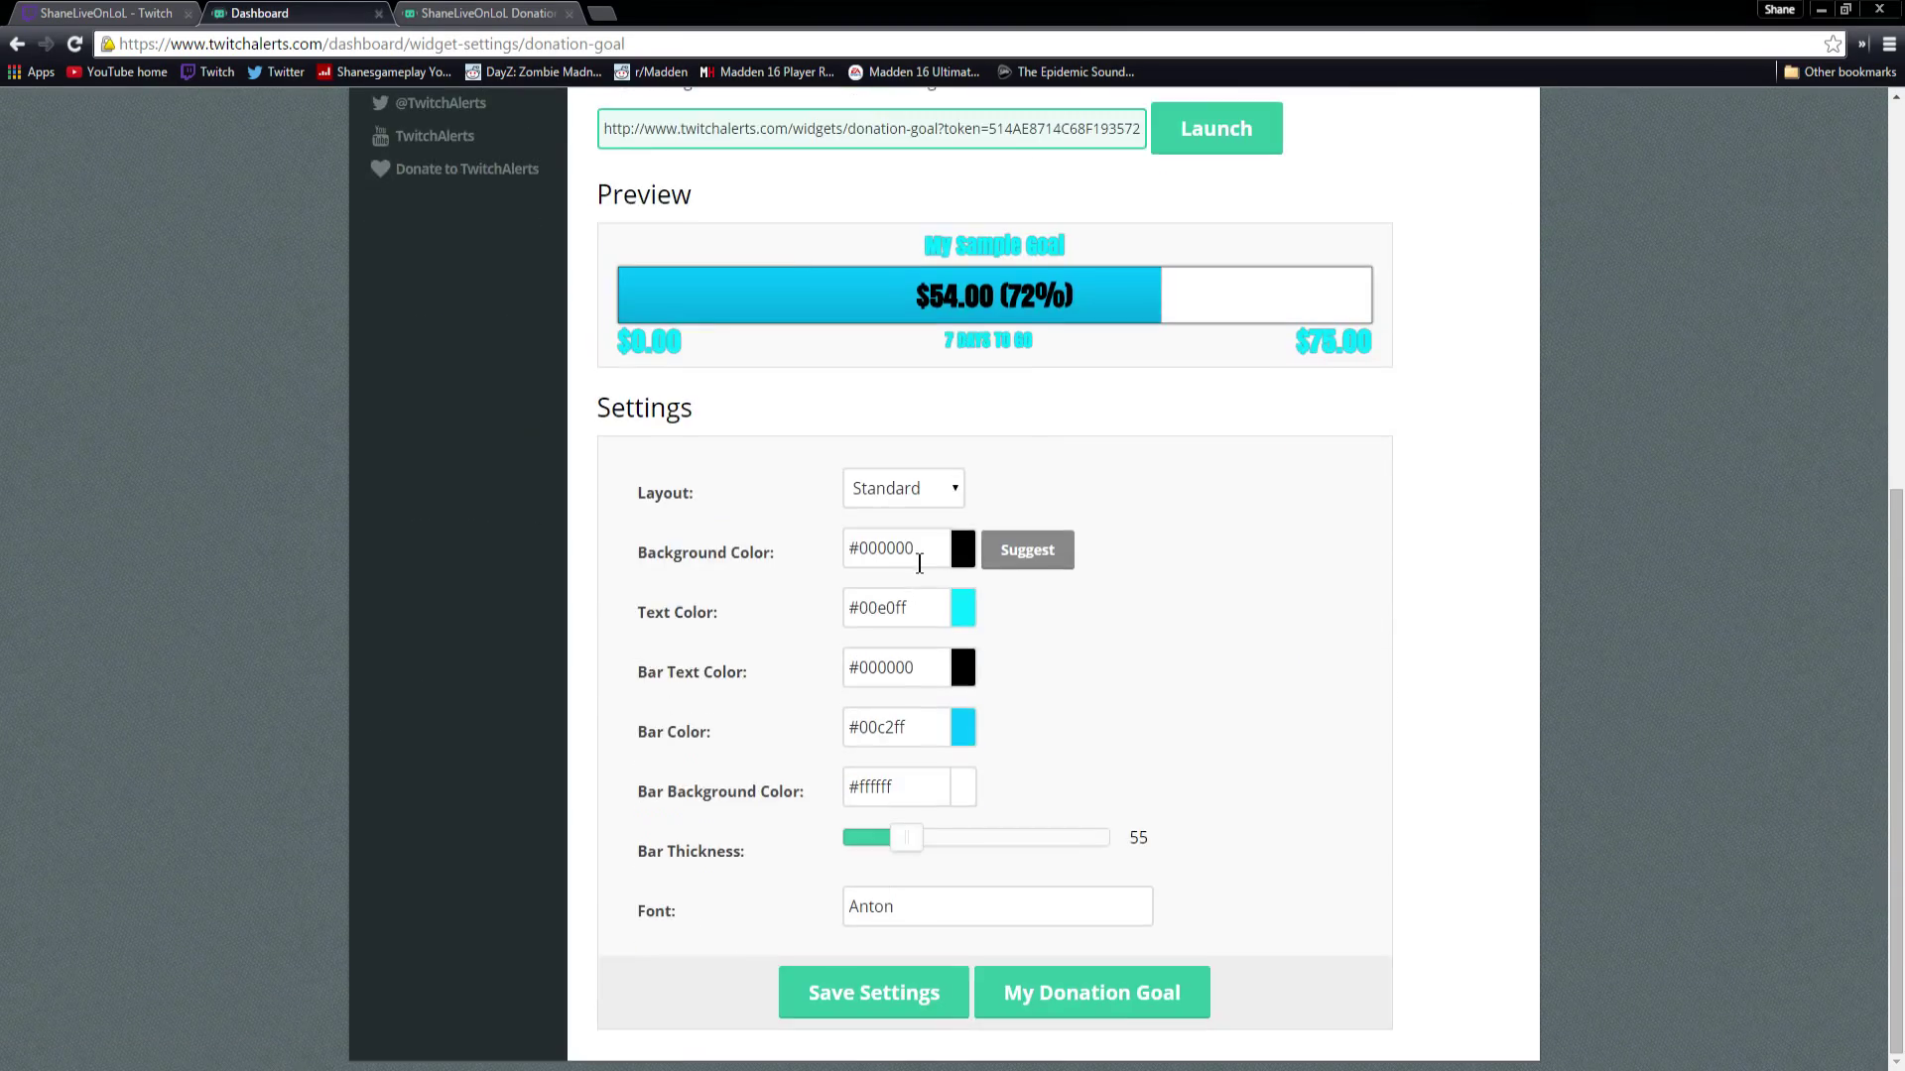
{"action": "scroll", "coordinate": [906, 549], "scroll_direction": "up", "scroll_amount": 5}
{"action": "scroll", "coordinate": [836, 669], "scroll_direction": "down", "scroll_amount": 4}
{"action": "scroll", "coordinate": [741, 461], "scroll_direction": "up", "scroll_amount": 1}
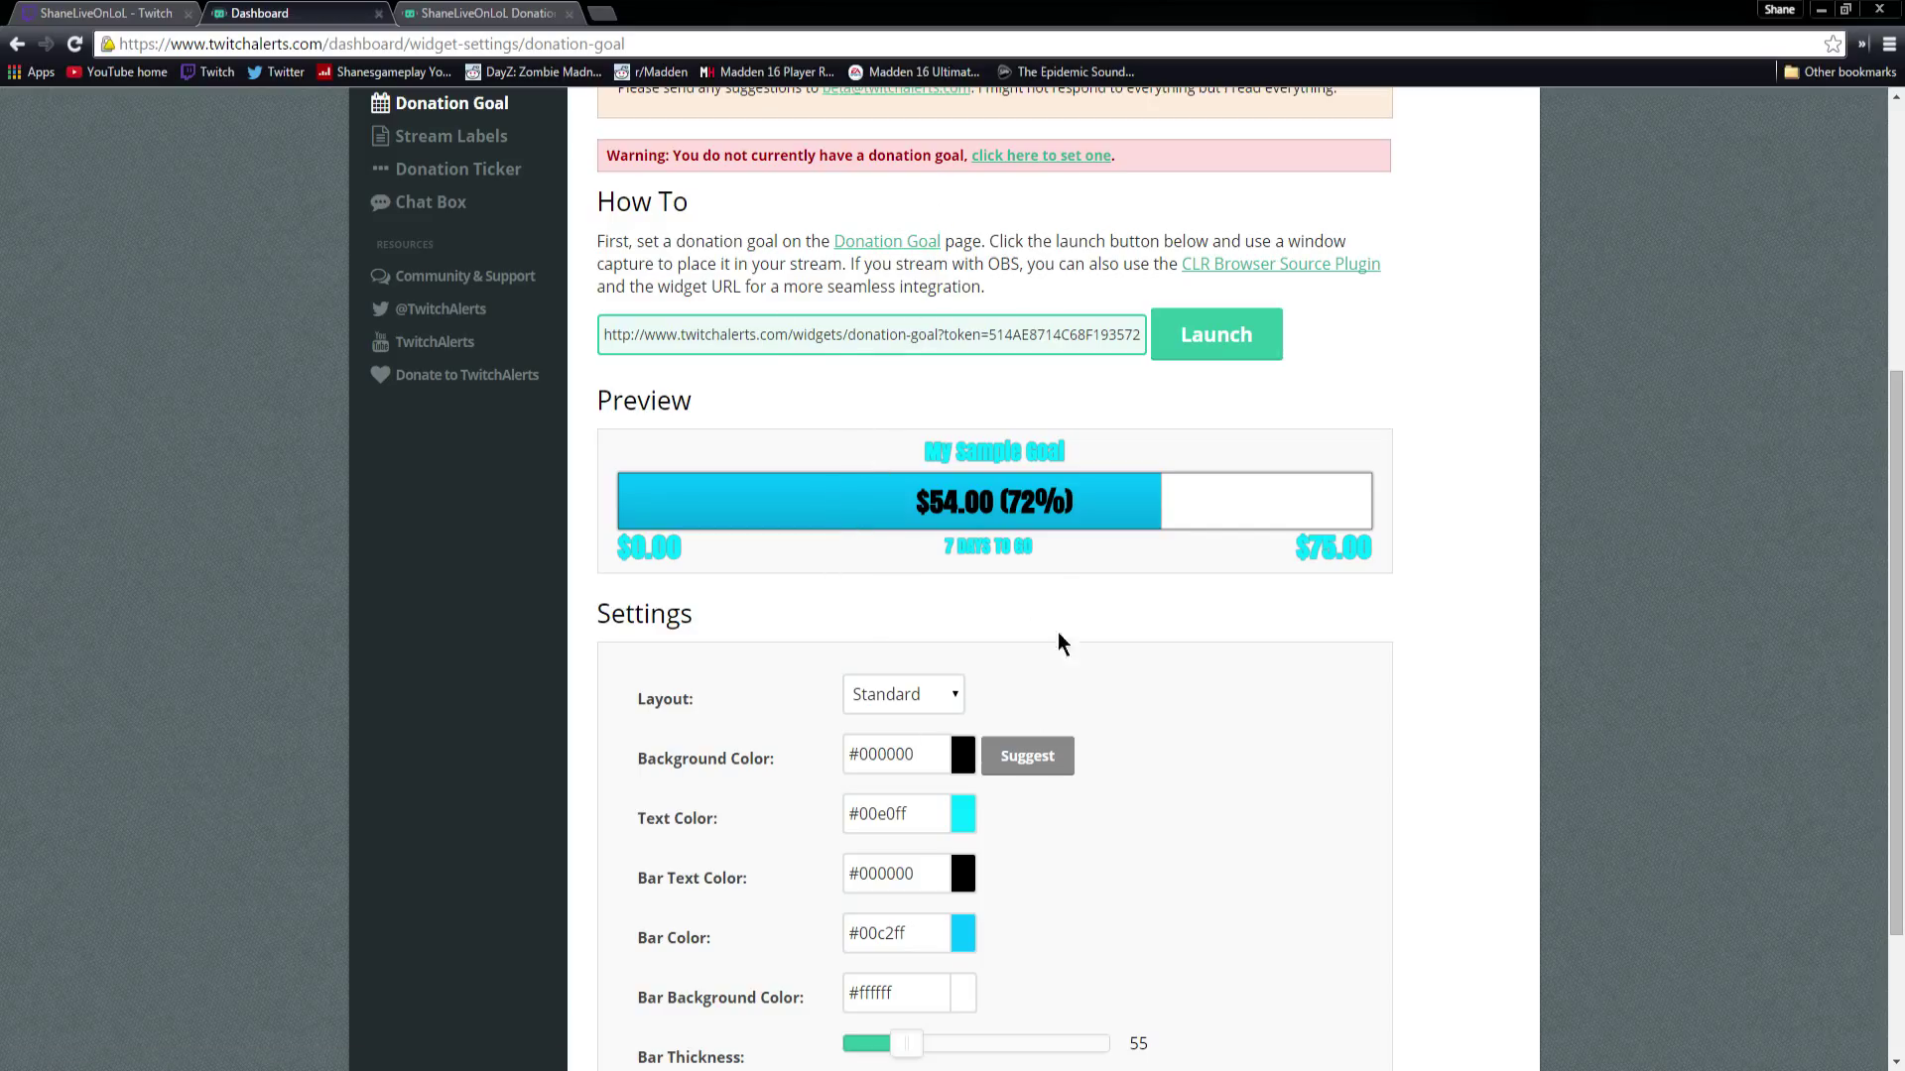
{"action": "left_click_drag", "start_coordinate": [934, 455], "coordinate": [1049, 464]}
{"action": "left_click", "coordinate": [1203, 567]}
Step: Switch the goal bar Layout to Condensed and back to Standard, noting the colour options
{"action": "scroll", "coordinate": [1202, 568], "scroll_direction": "down", "scroll_amount": 3}
{"action": "left_click", "coordinate": [903, 489]}
{"action": "left_click", "coordinate": [888, 540]}
{"action": "left_click", "coordinate": [903, 488]}
{"action": "left_click", "coordinate": [888, 519]}
{"action": "left_click_drag", "start_coordinate": [613, 549], "coordinate": [812, 552]}
{"action": "left_click_drag", "start_coordinate": [640, 613], "coordinate": [751, 616]}
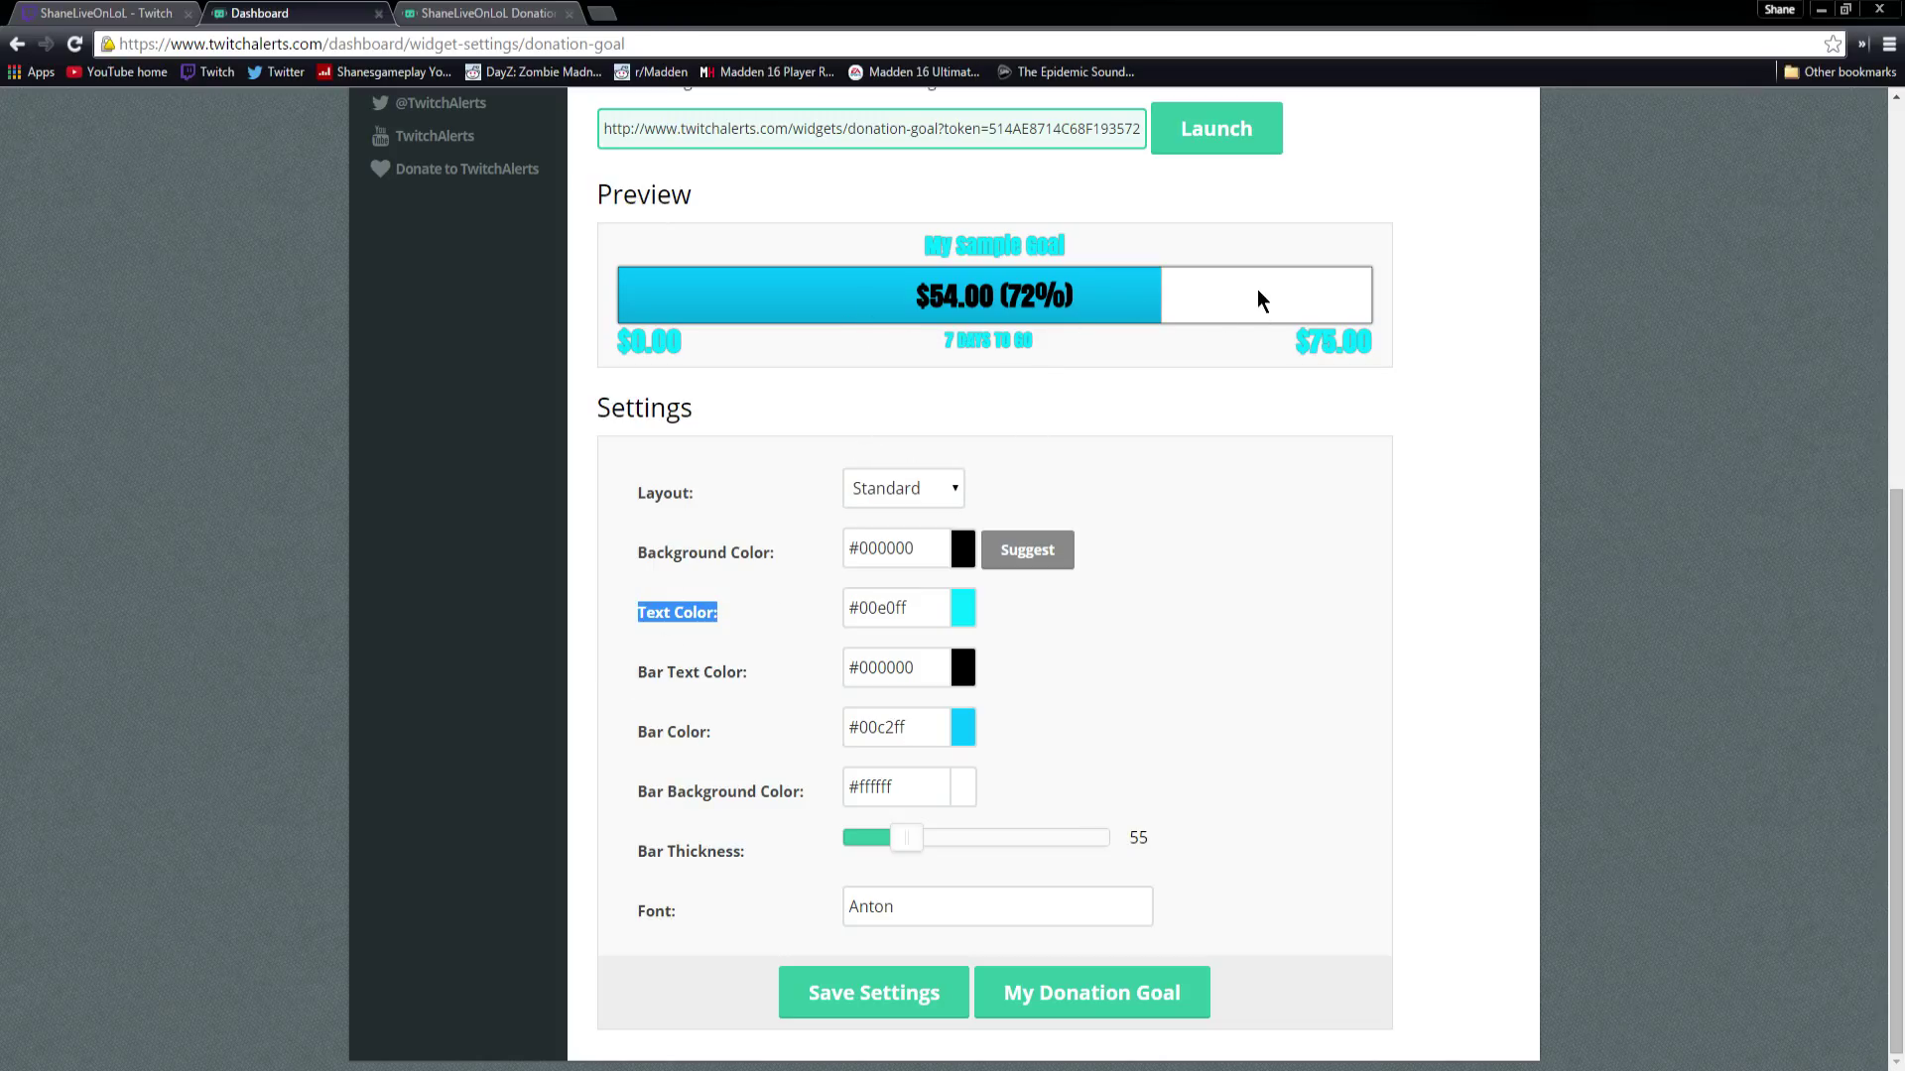
Step: Try Bar Thickness values 78 and 111, then open the Stream Labels page
{"action": "left_click_drag", "start_coordinate": [935, 837], "coordinate": [833, 816]}
{"action": "left_click", "coordinate": [1062, 838]}
{"action": "left_click", "coordinate": [911, 911]}
{"action": "scroll", "coordinate": [861, 687], "scroll_direction": "up", "scroll_amount": 1}
{"action": "scroll", "coordinate": [862, 686], "scroll_direction": "up", "scroll_amount": 6}
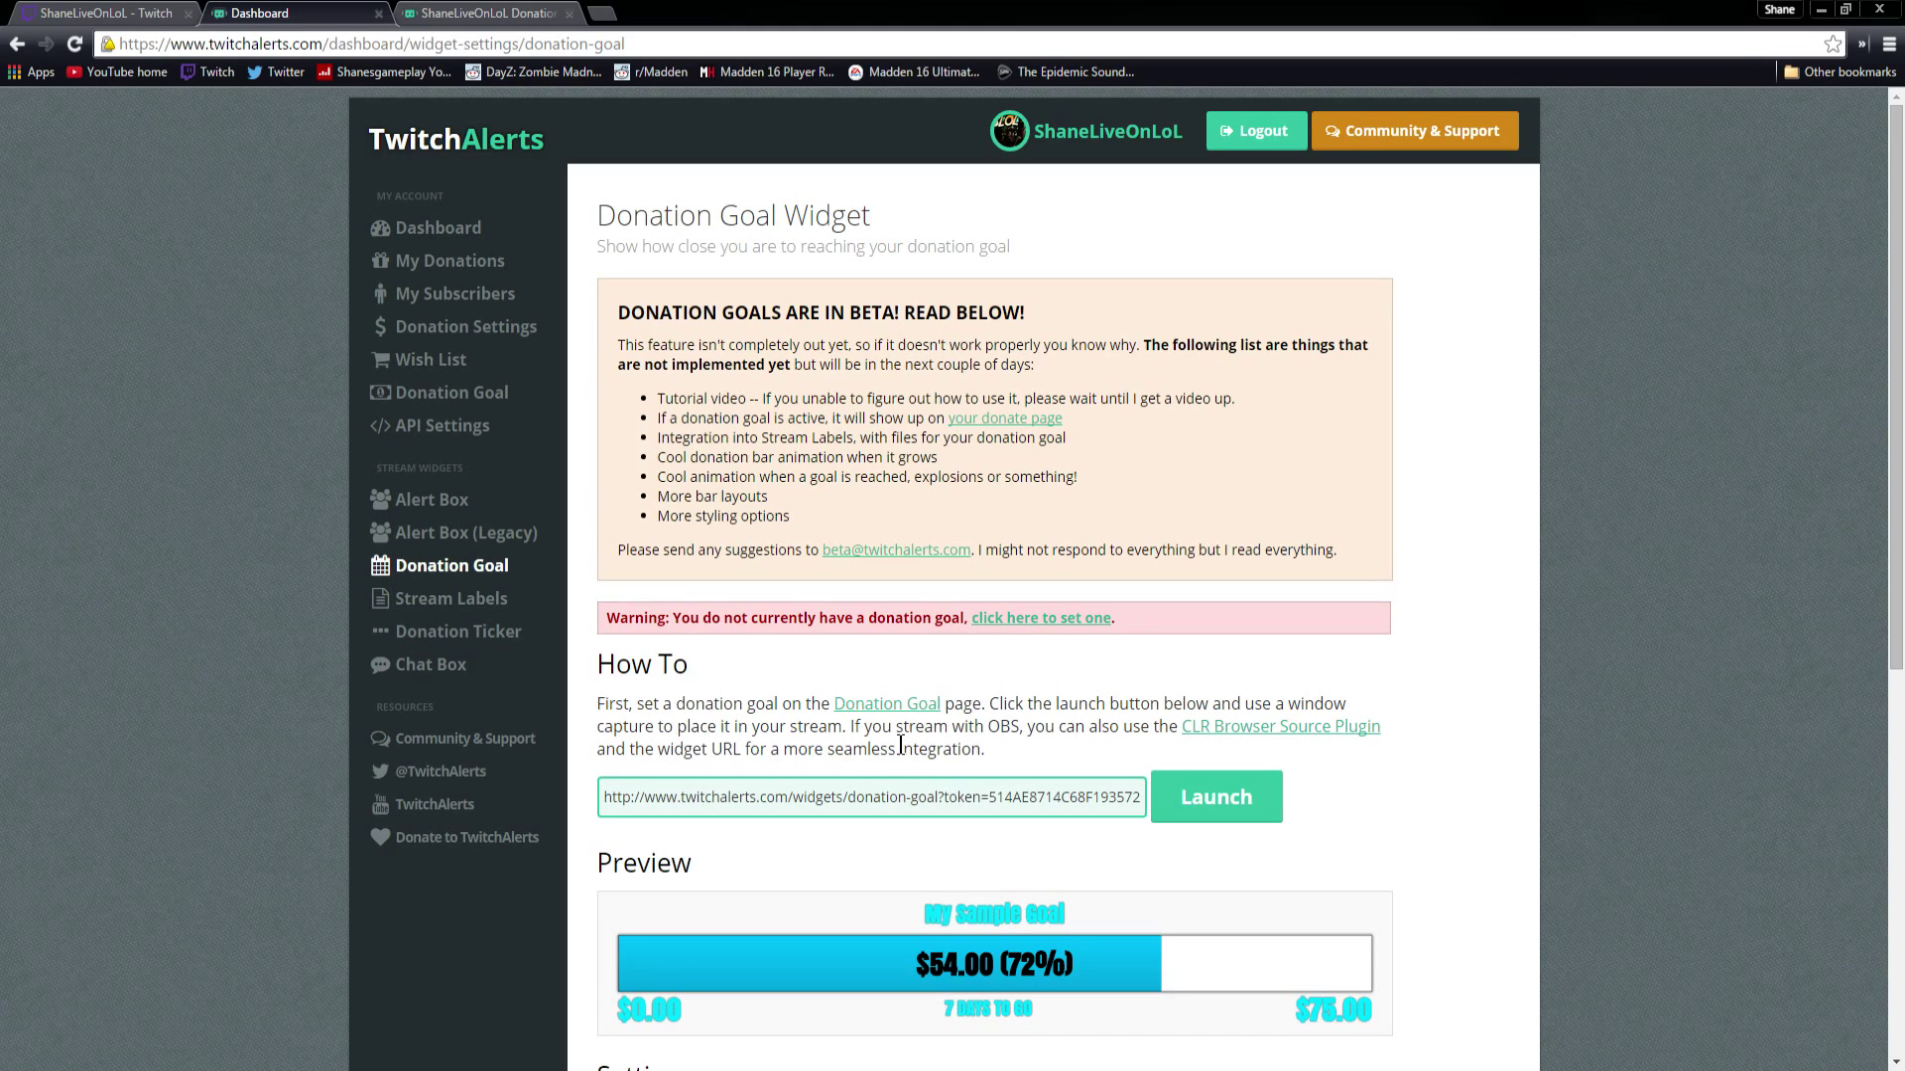
{"action": "scroll", "coordinate": [901, 744], "scroll_direction": "down", "scroll_amount": 1}
{"action": "left_click", "coordinate": [452, 484]}
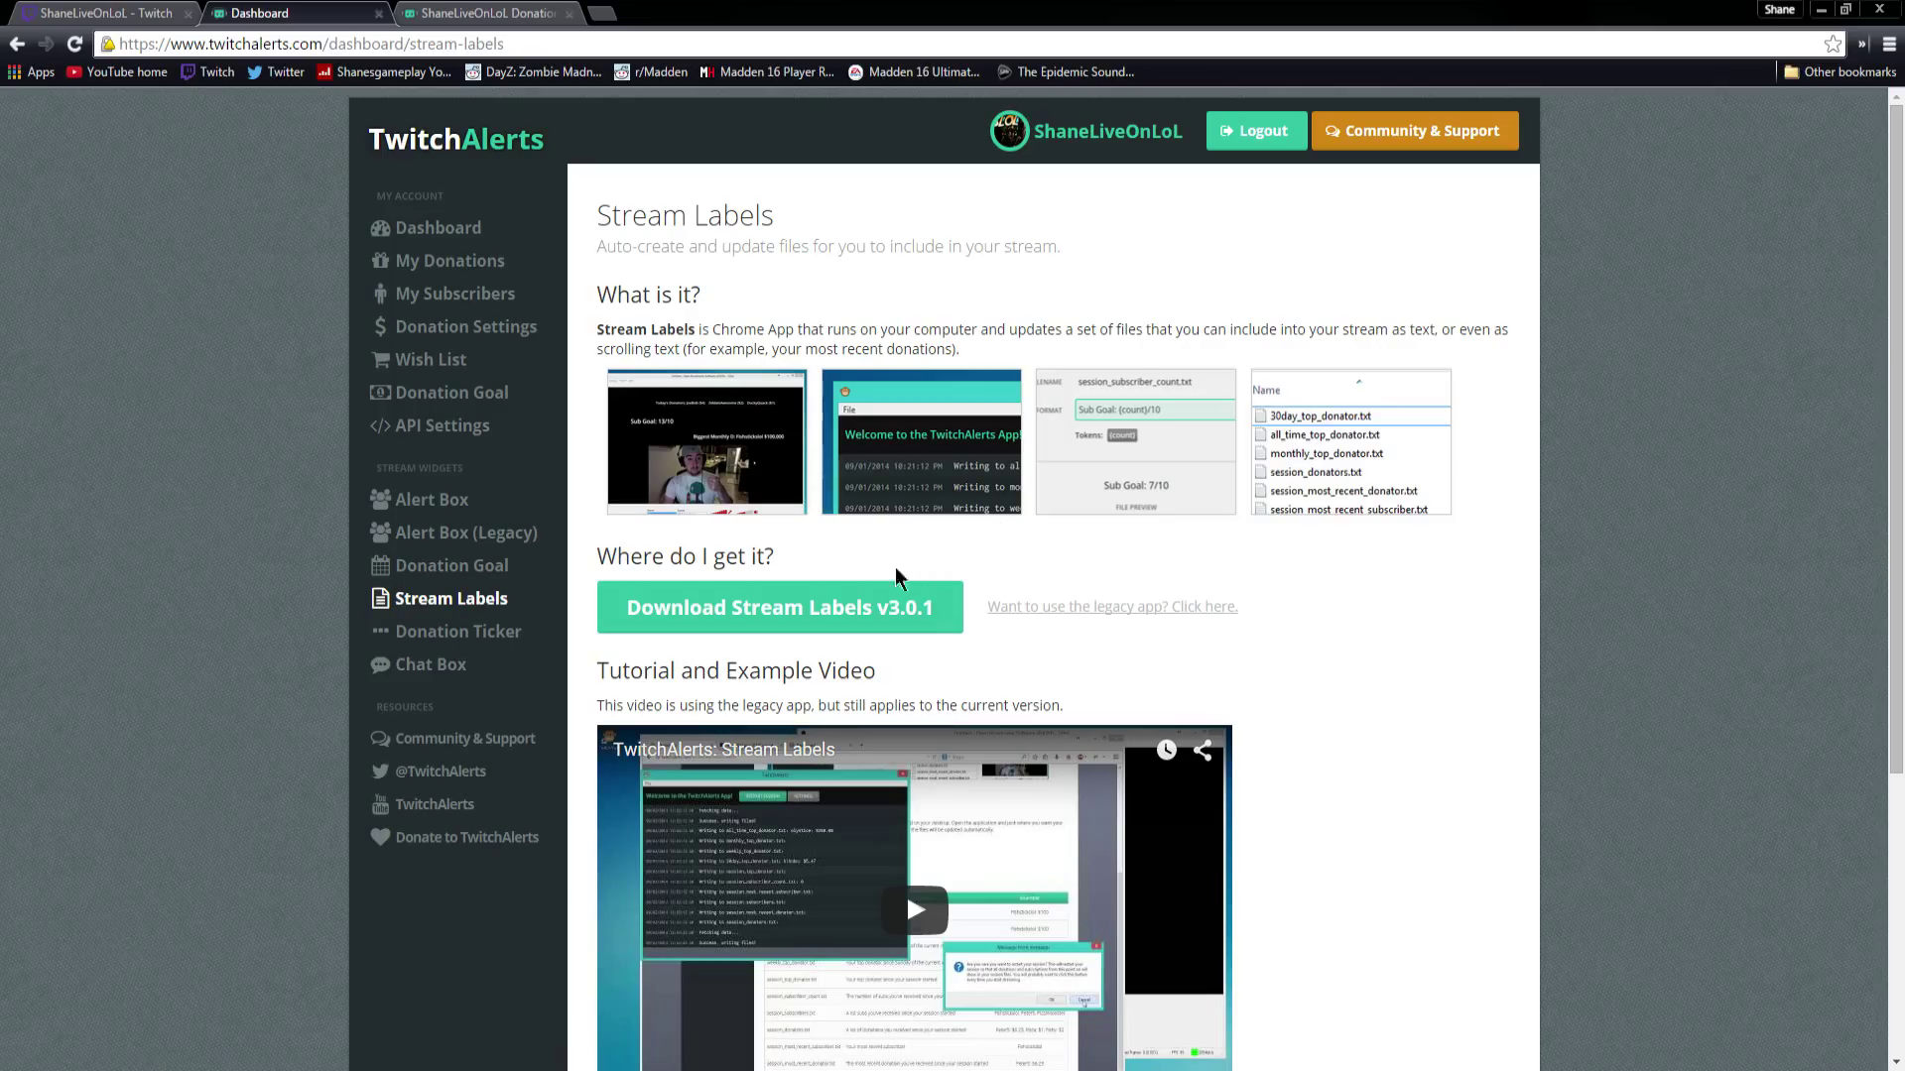
Step: Open the Donation Ticker widget and review its message format, max donations, scroll speed and Oswald font fields
{"action": "left_click", "coordinate": [512, 635]}
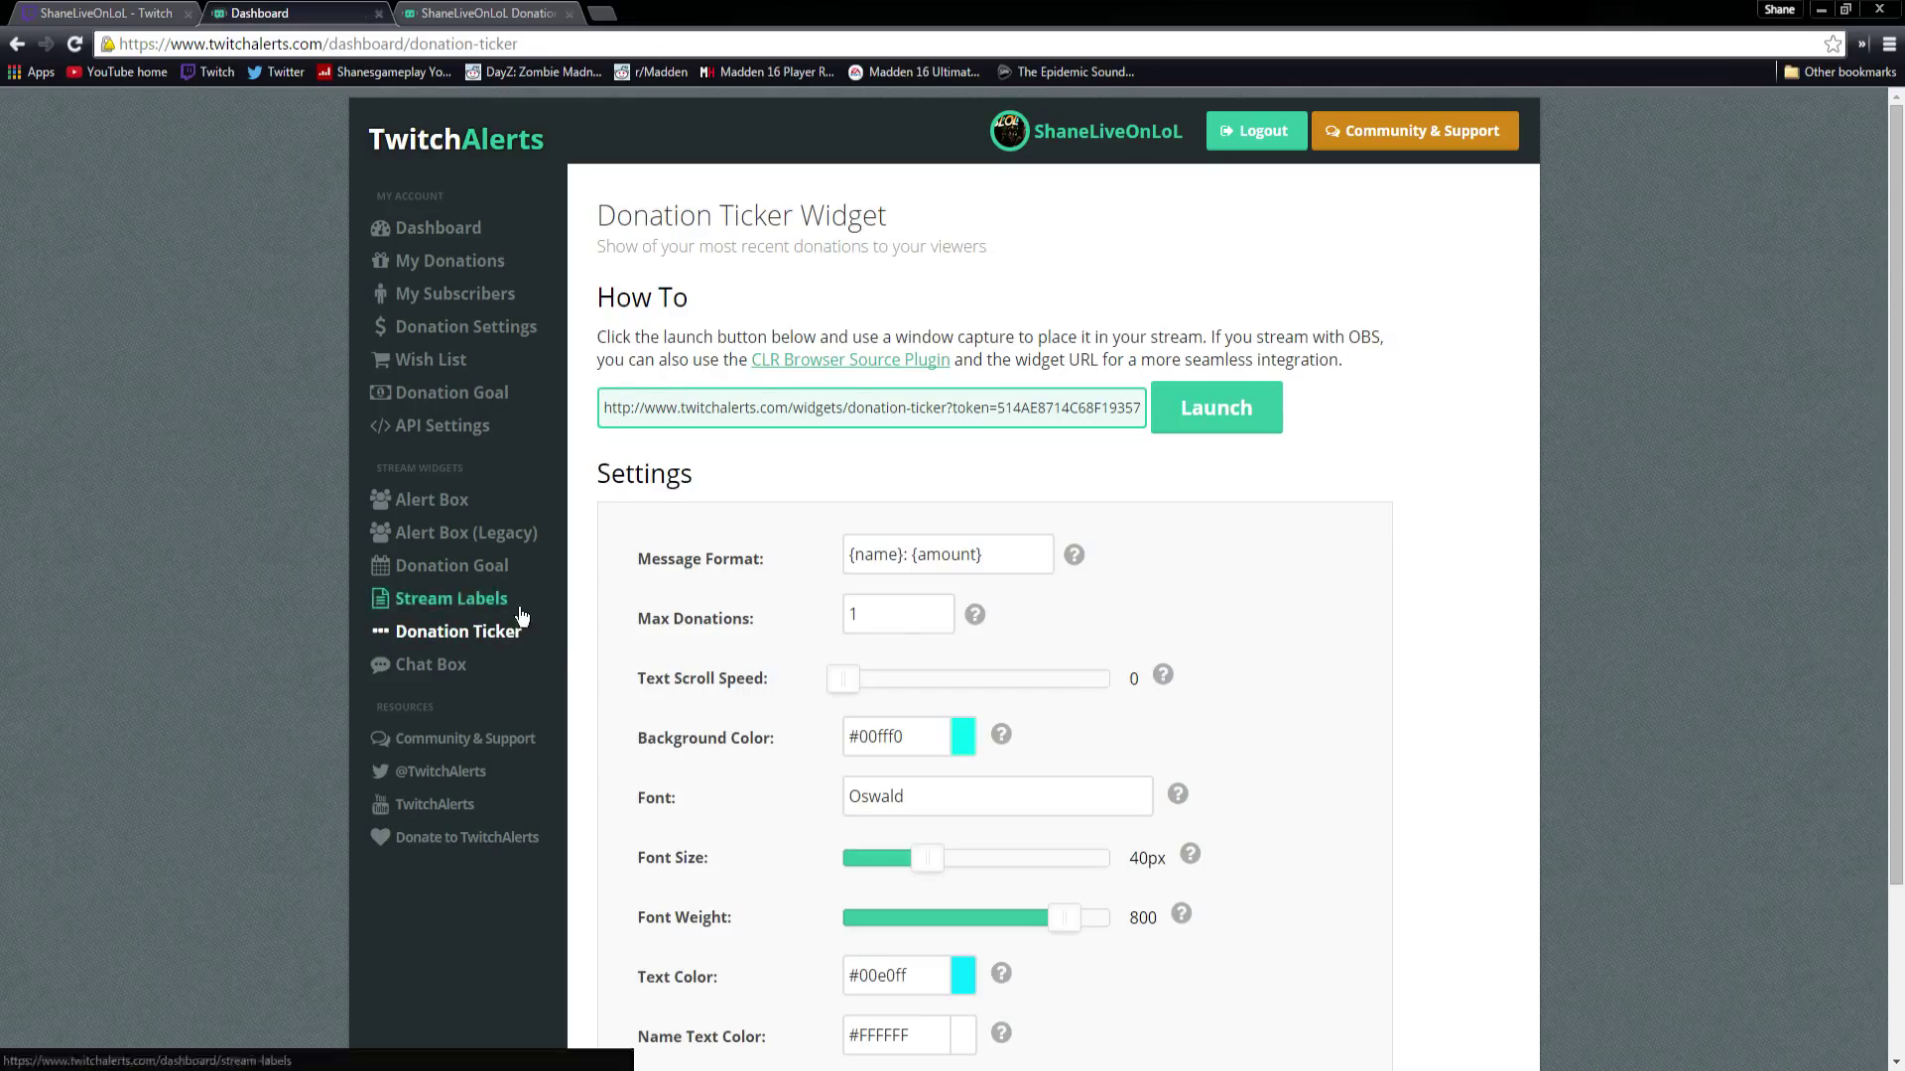
{"action": "scroll", "coordinate": [476, 605], "scroll_direction": "down", "scroll_amount": 2}
{"action": "left_click", "coordinate": [1010, 339]}
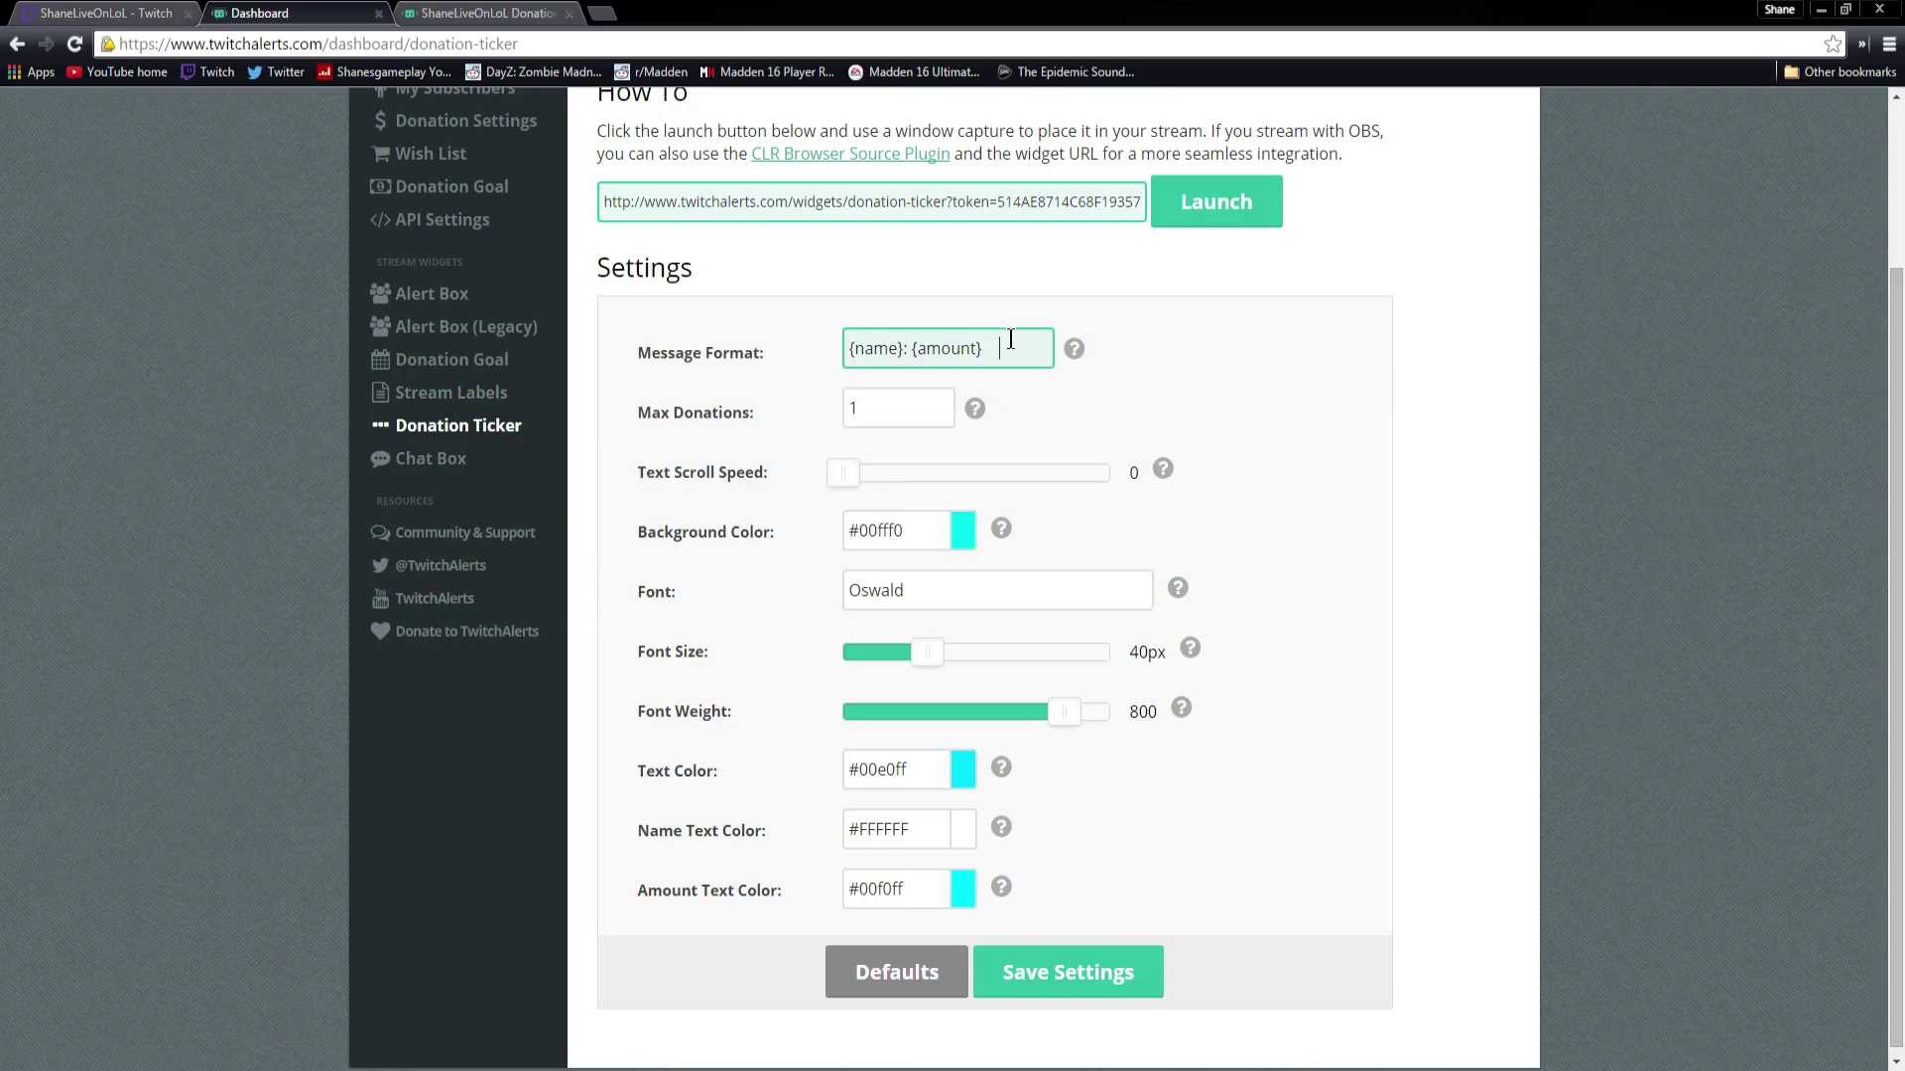
{"action": "left_click", "coordinate": [892, 410]}
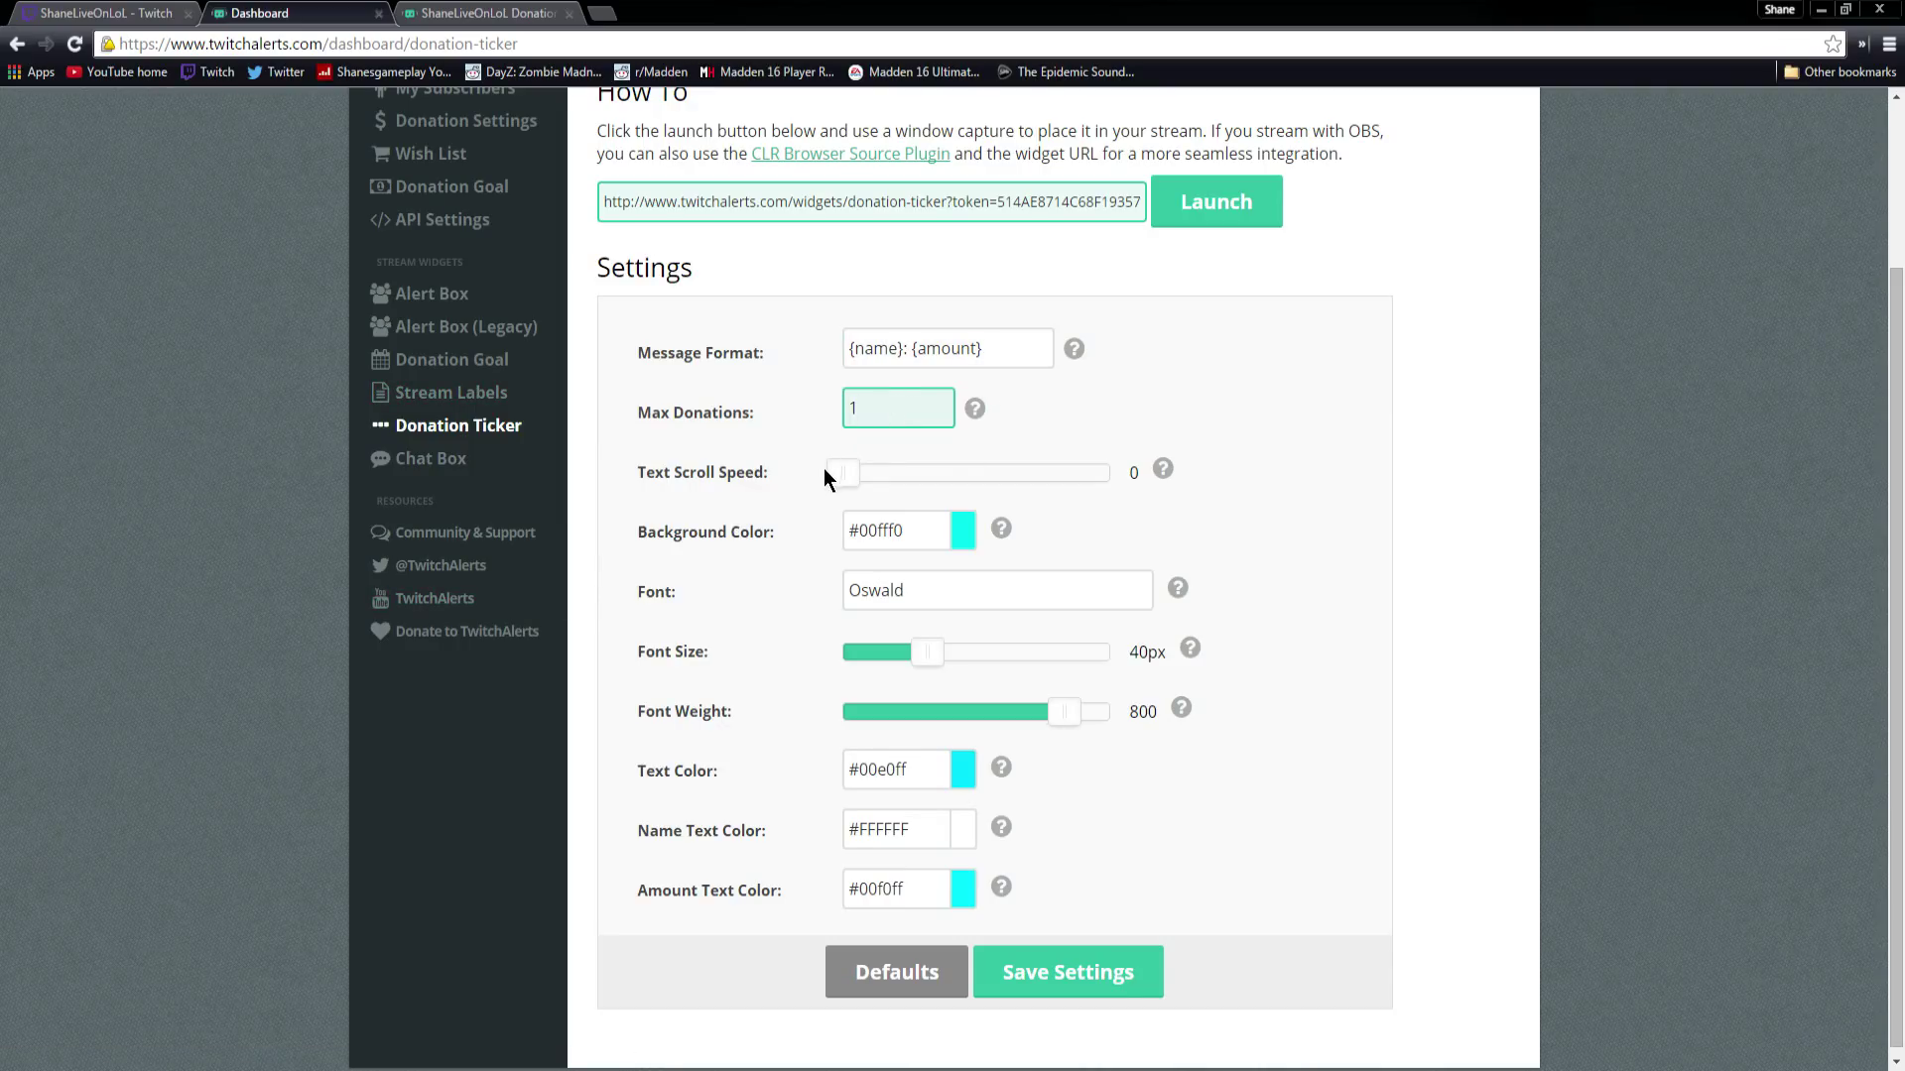
{"action": "left_click_drag", "start_coordinate": [840, 475], "coordinate": [787, 497]}
{"action": "left_click", "coordinate": [873, 592]}
{"action": "double_click", "coordinate": [873, 591]}
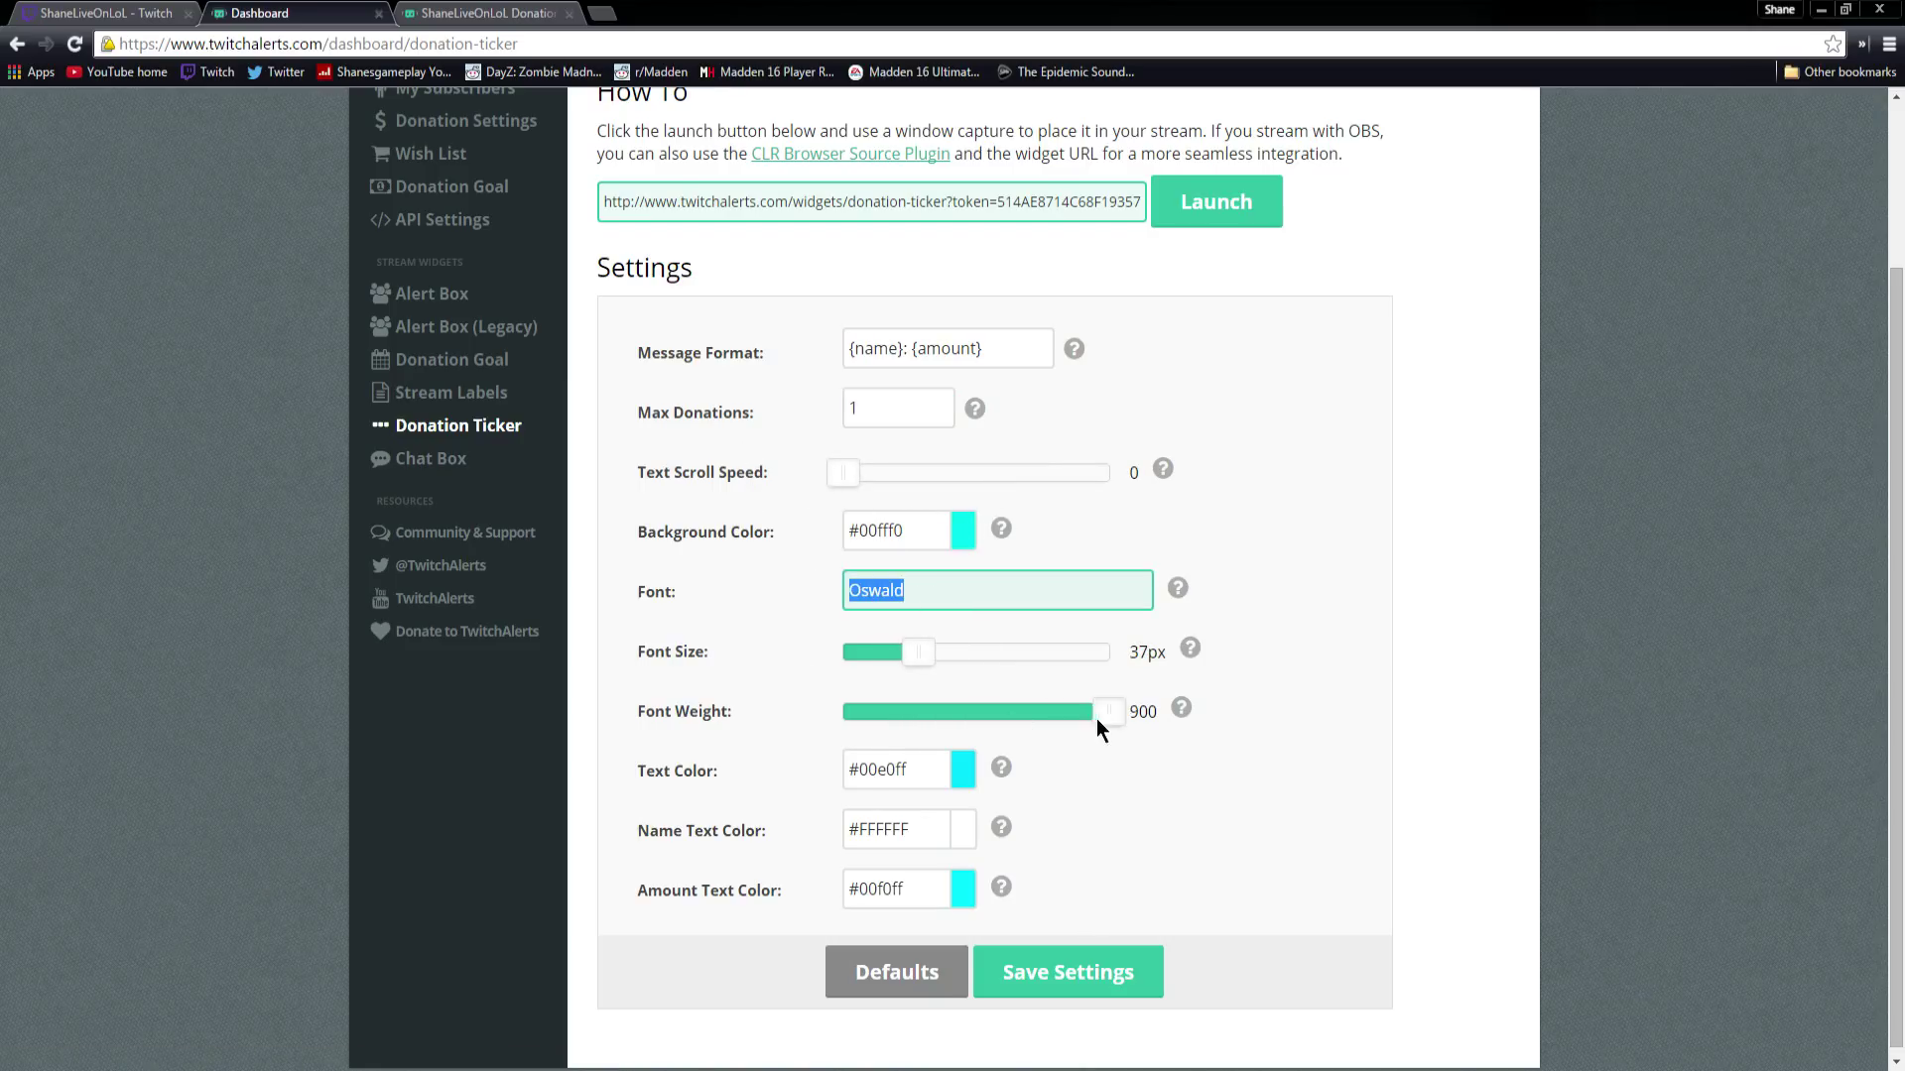
Step: Inspect the ticker's text, name and amount colour pickers without changing any colours
{"action": "left_click", "coordinate": [967, 769]}
{"action": "left_click", "coordinate": [828, 759]}
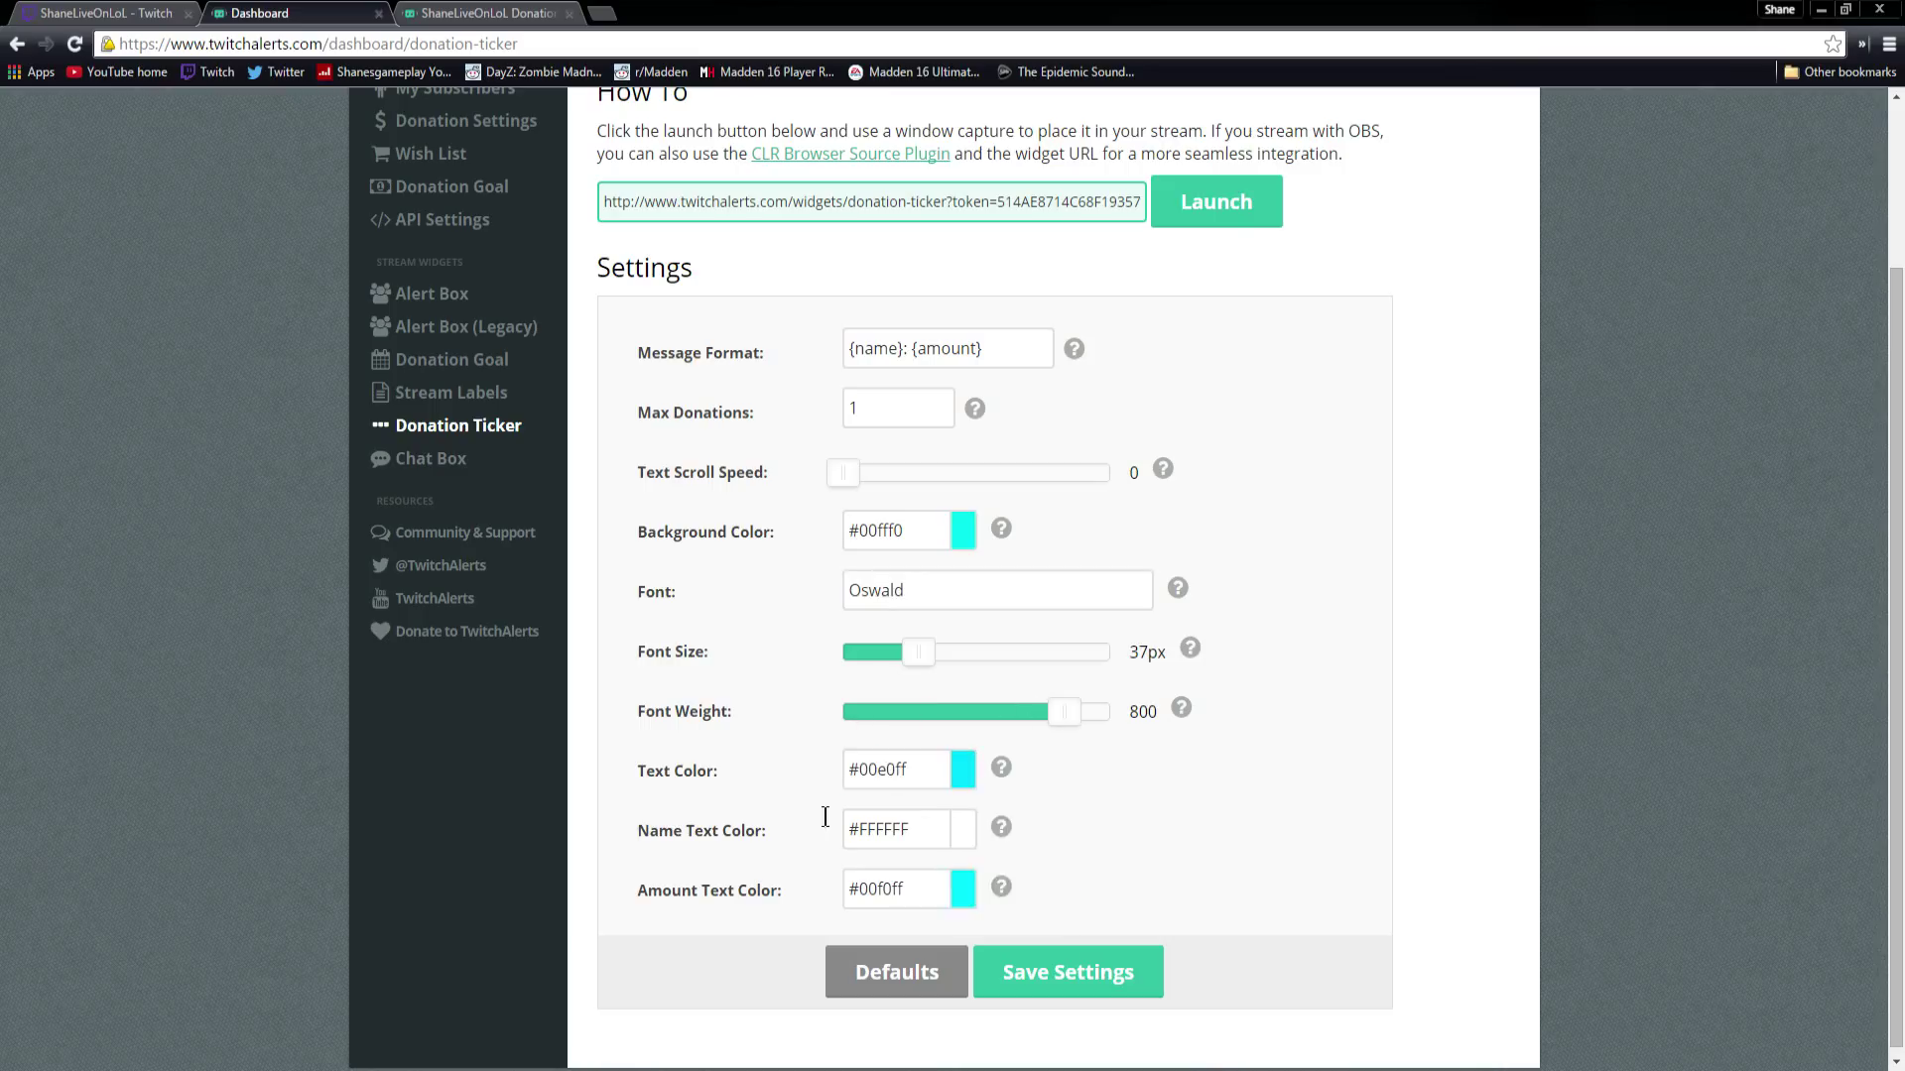
{"action": "left_click", "coordinate": [825, 824]}
{"action": "left_click", "coordinate": [814, 835]}
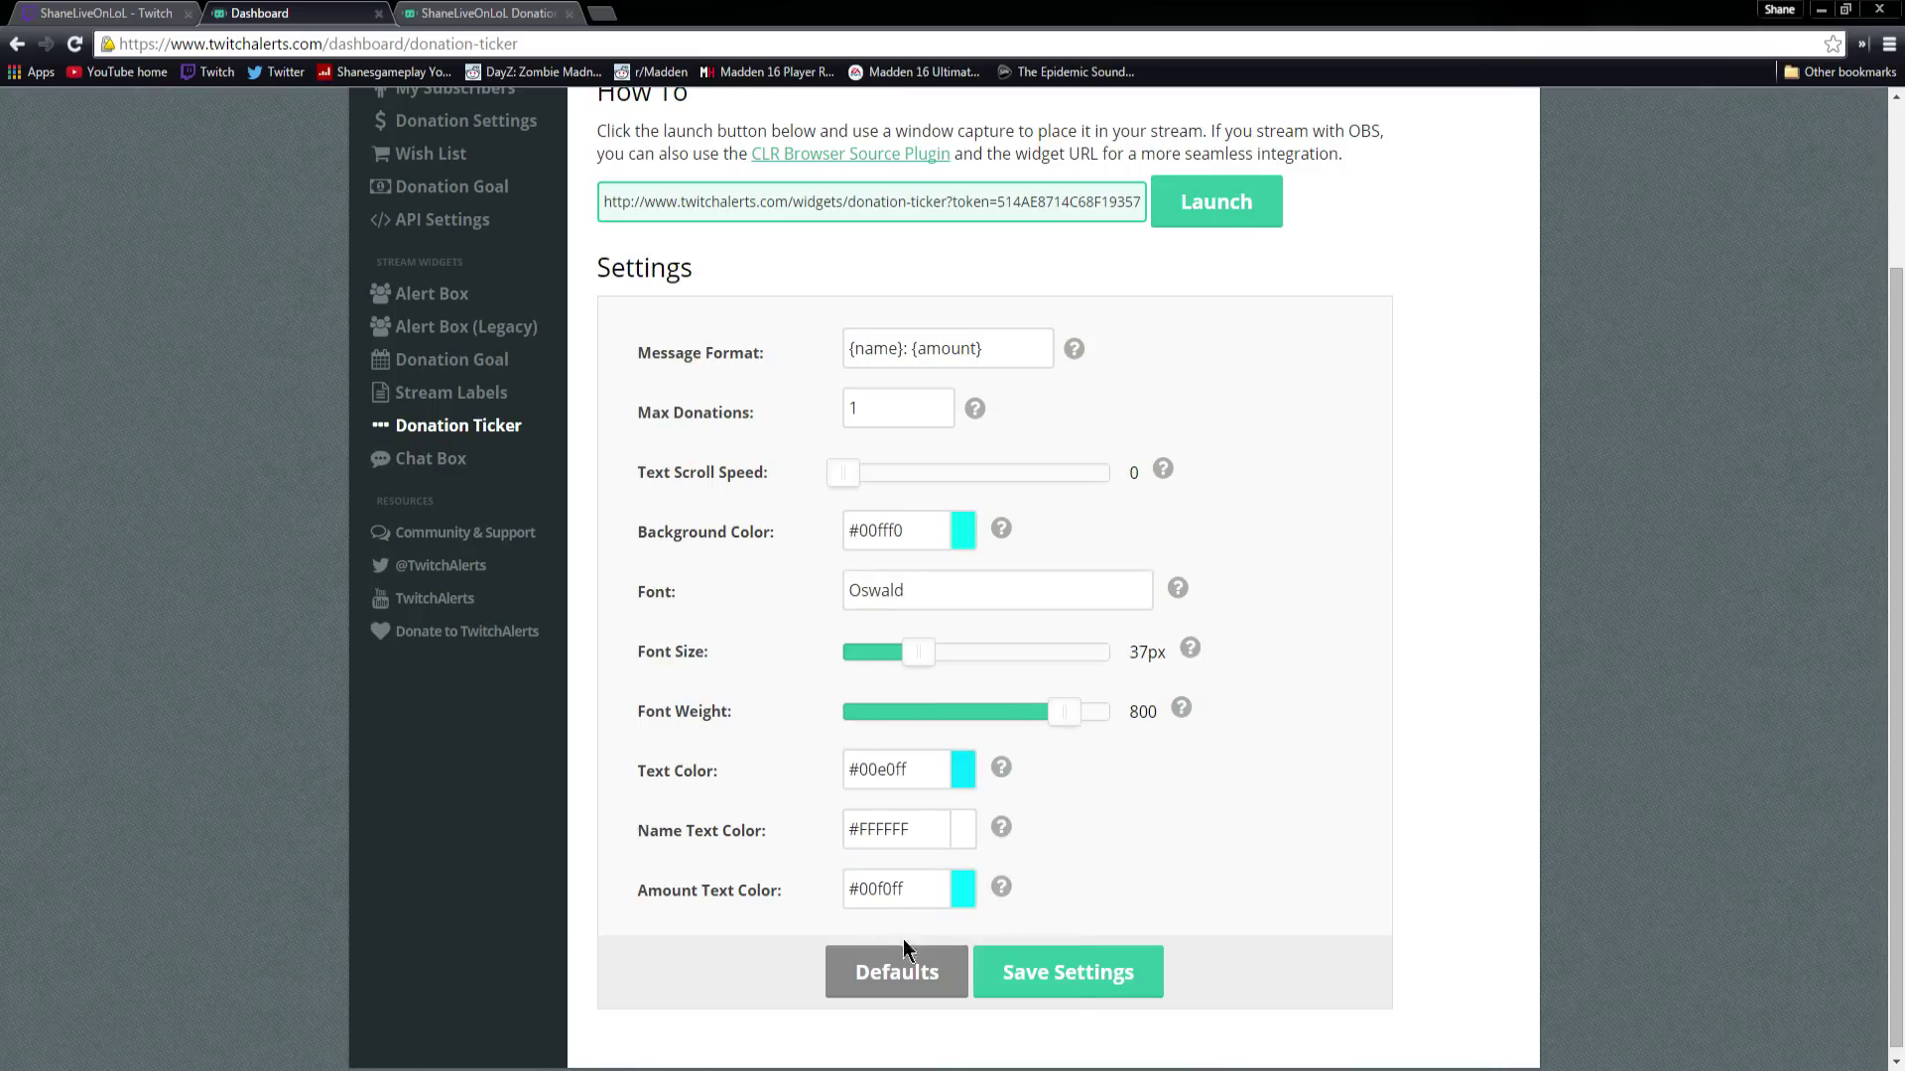
{"action": "left_click", "coordinate": [937, 893]}
{"action": "left_click", "coordinate": [772, 736]}
{"action": "scroll", "coordinate": [778, 705], "scroll_direction": "up", "scroll_amount": 2}
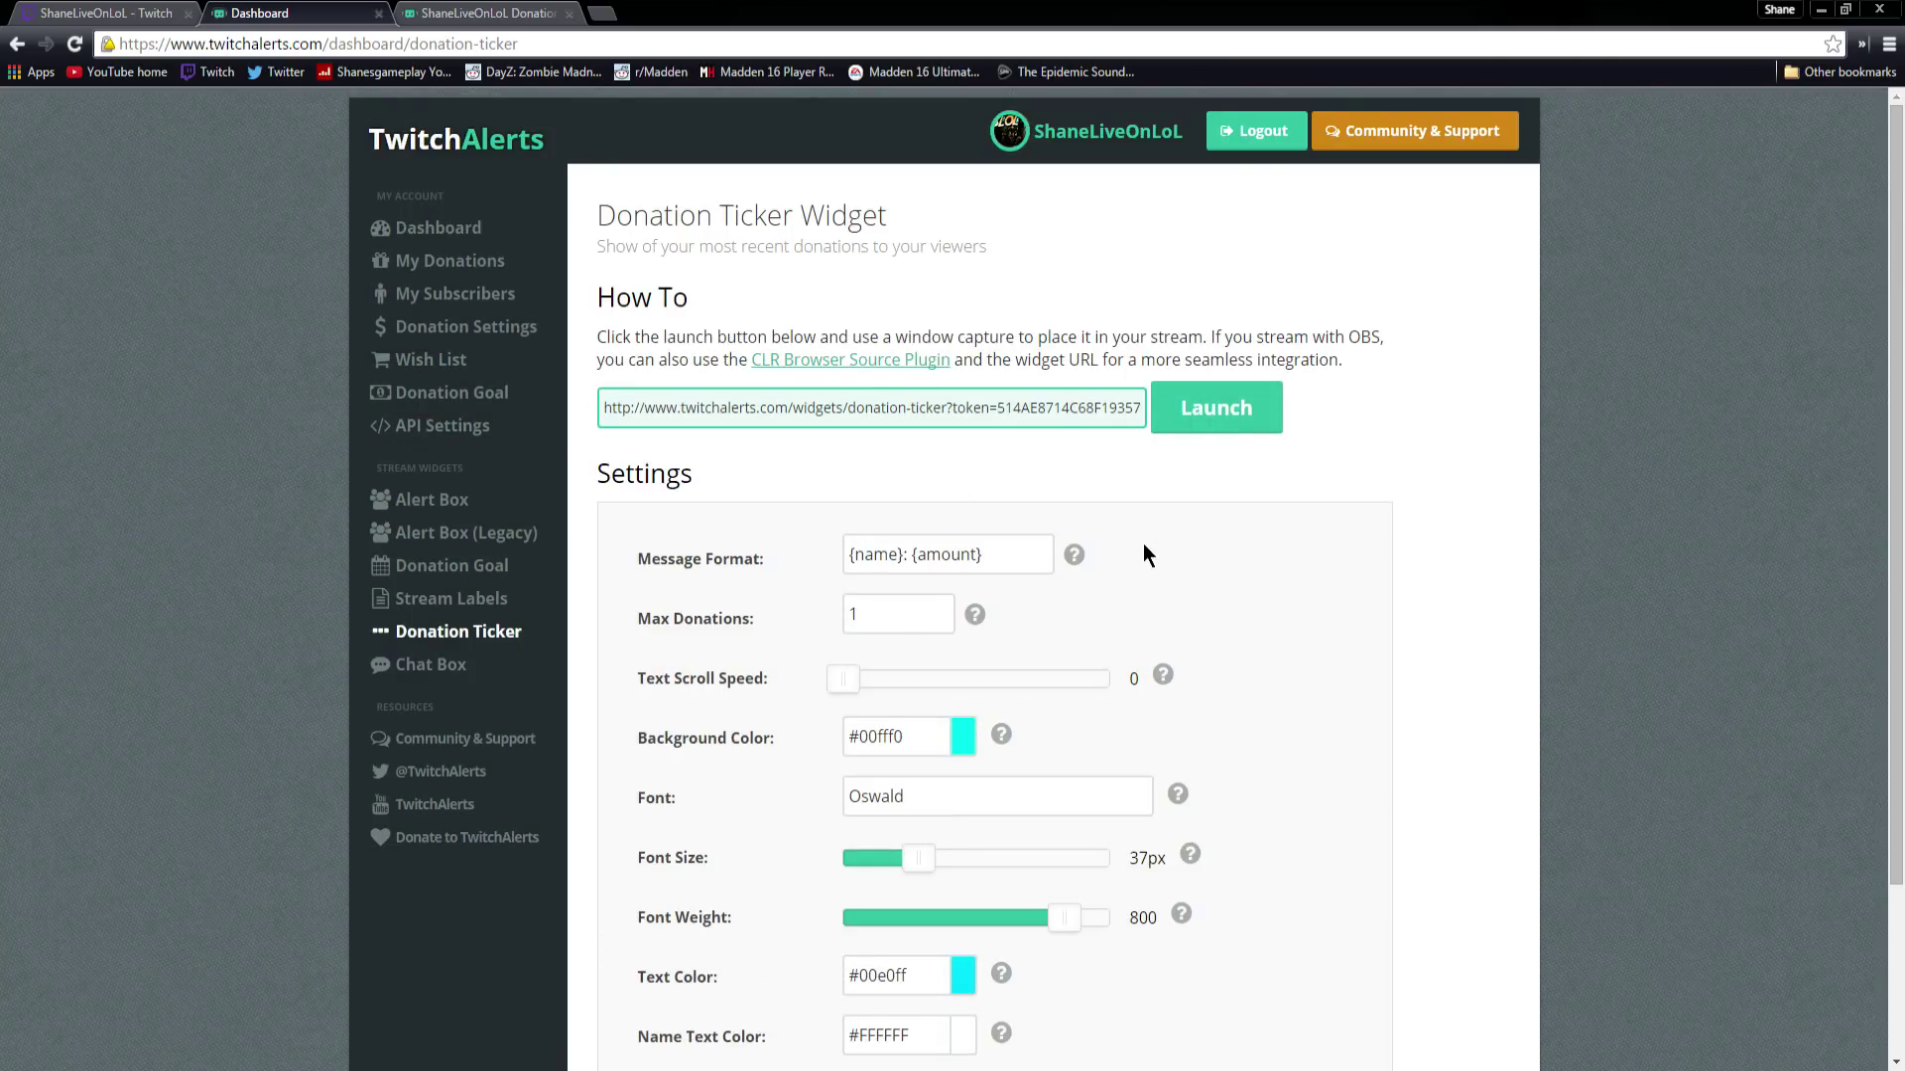
Step: Keep max donations at 1 and check the ticker widget URL before moving to Chat Box
{"action": "left_click", "coordinate": [873, 615]}
{"action": "left_click", "coordinate": [1539, 744]}
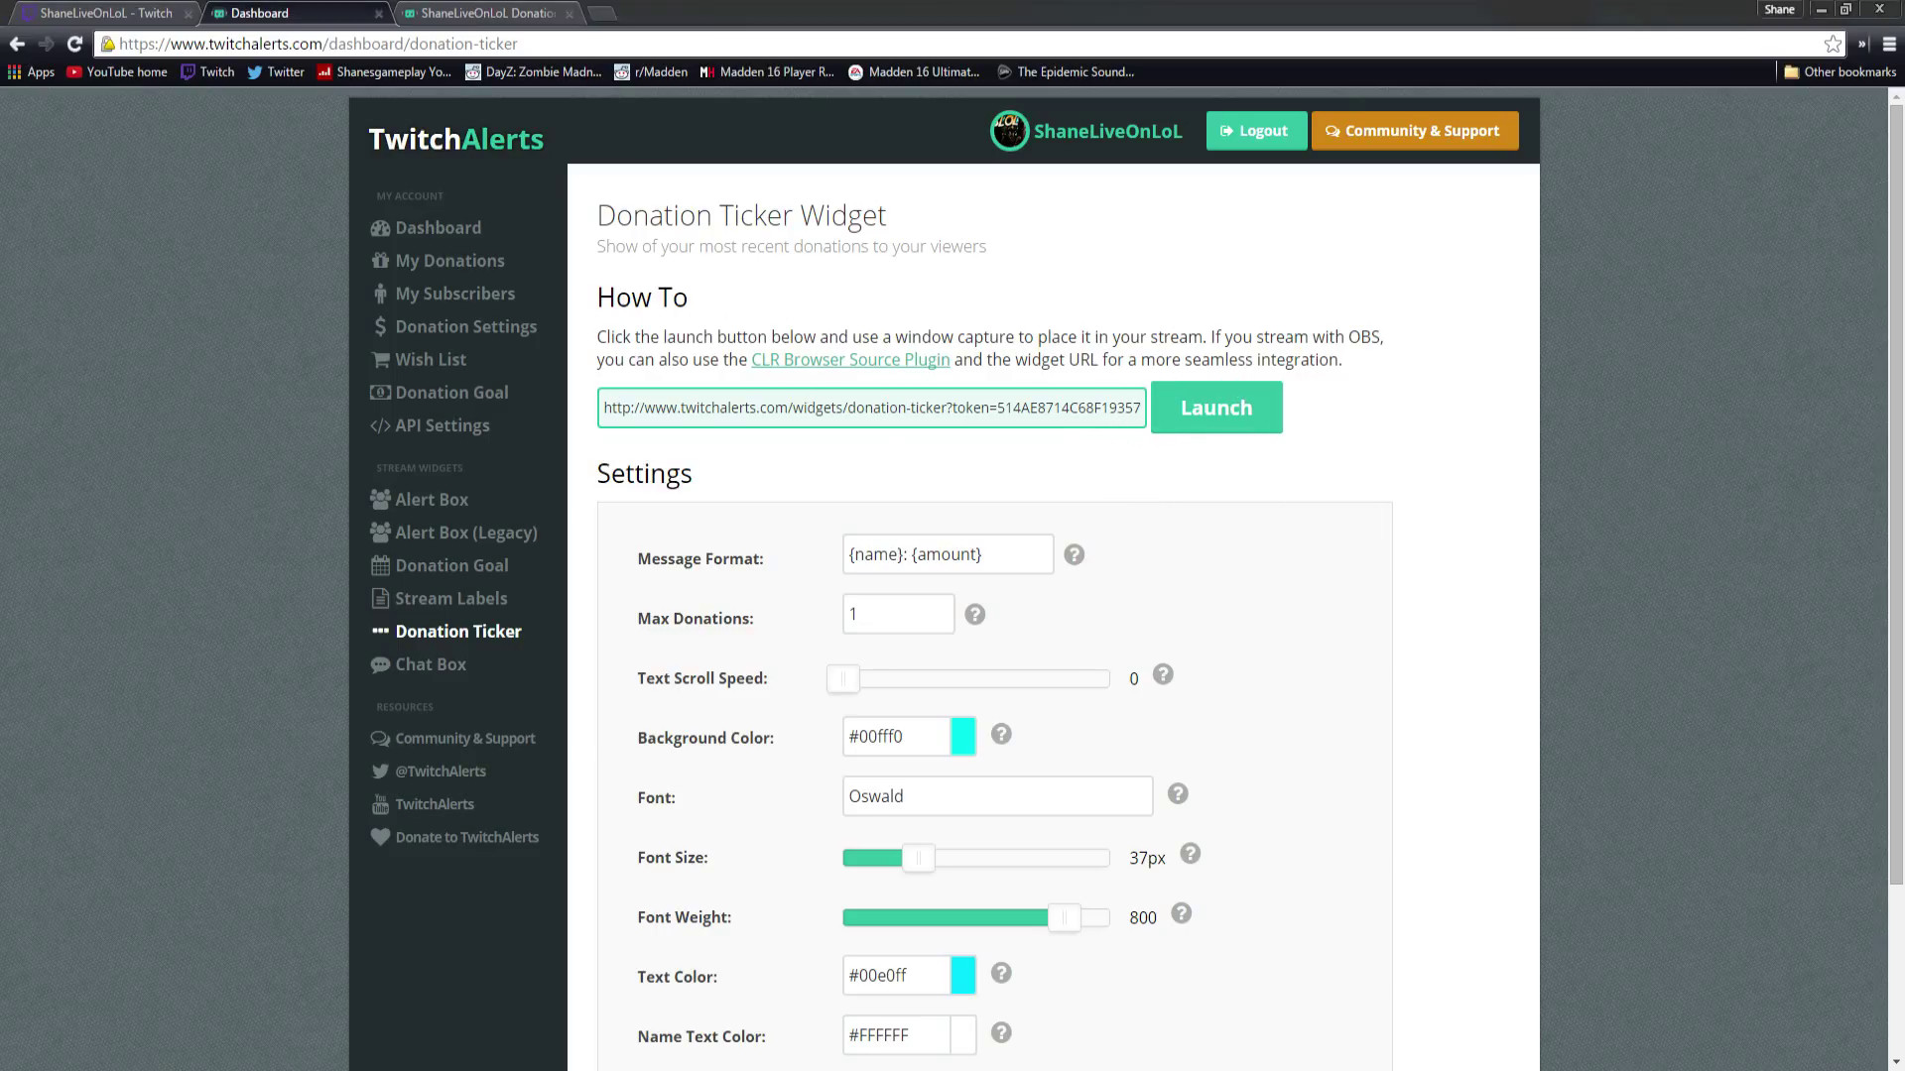
{"action": "left_click", "coordinate": [864, 418]}
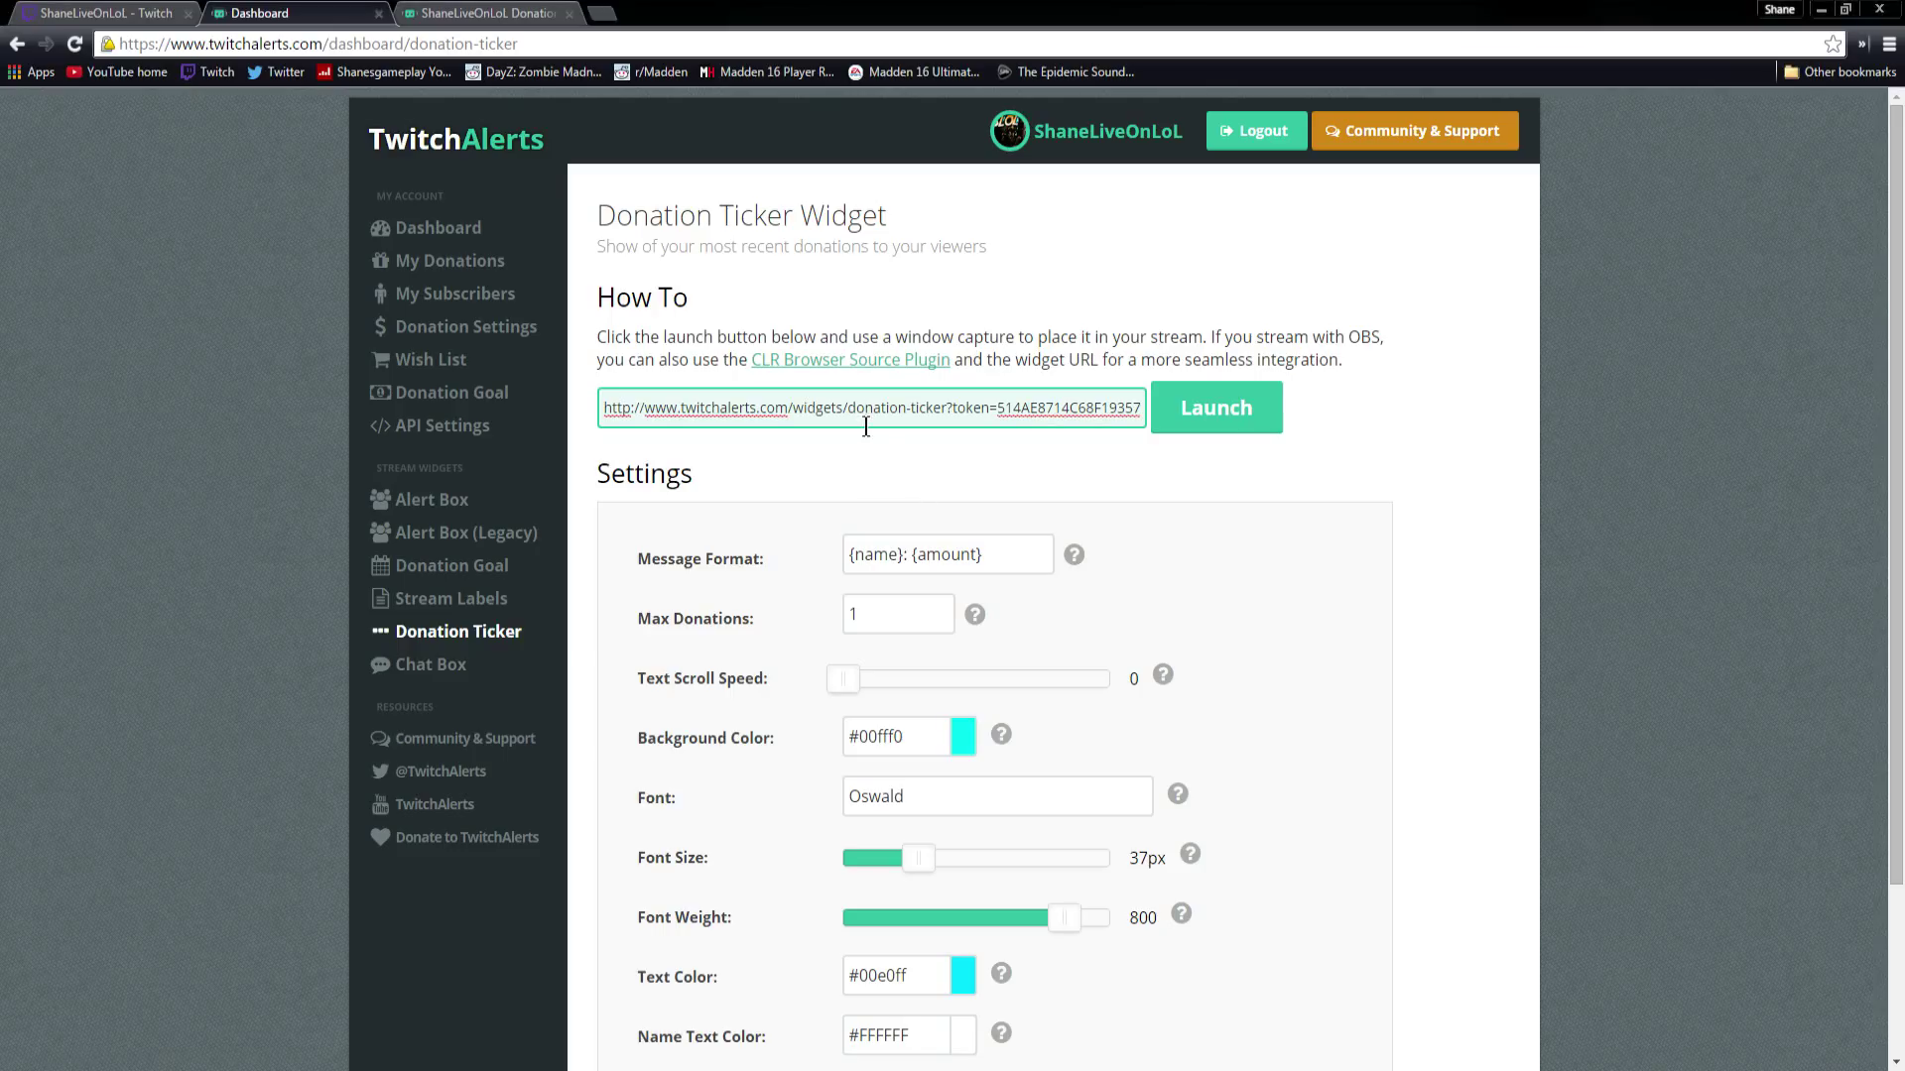
{"action": "double_click", "coordinate": [866, 419]}
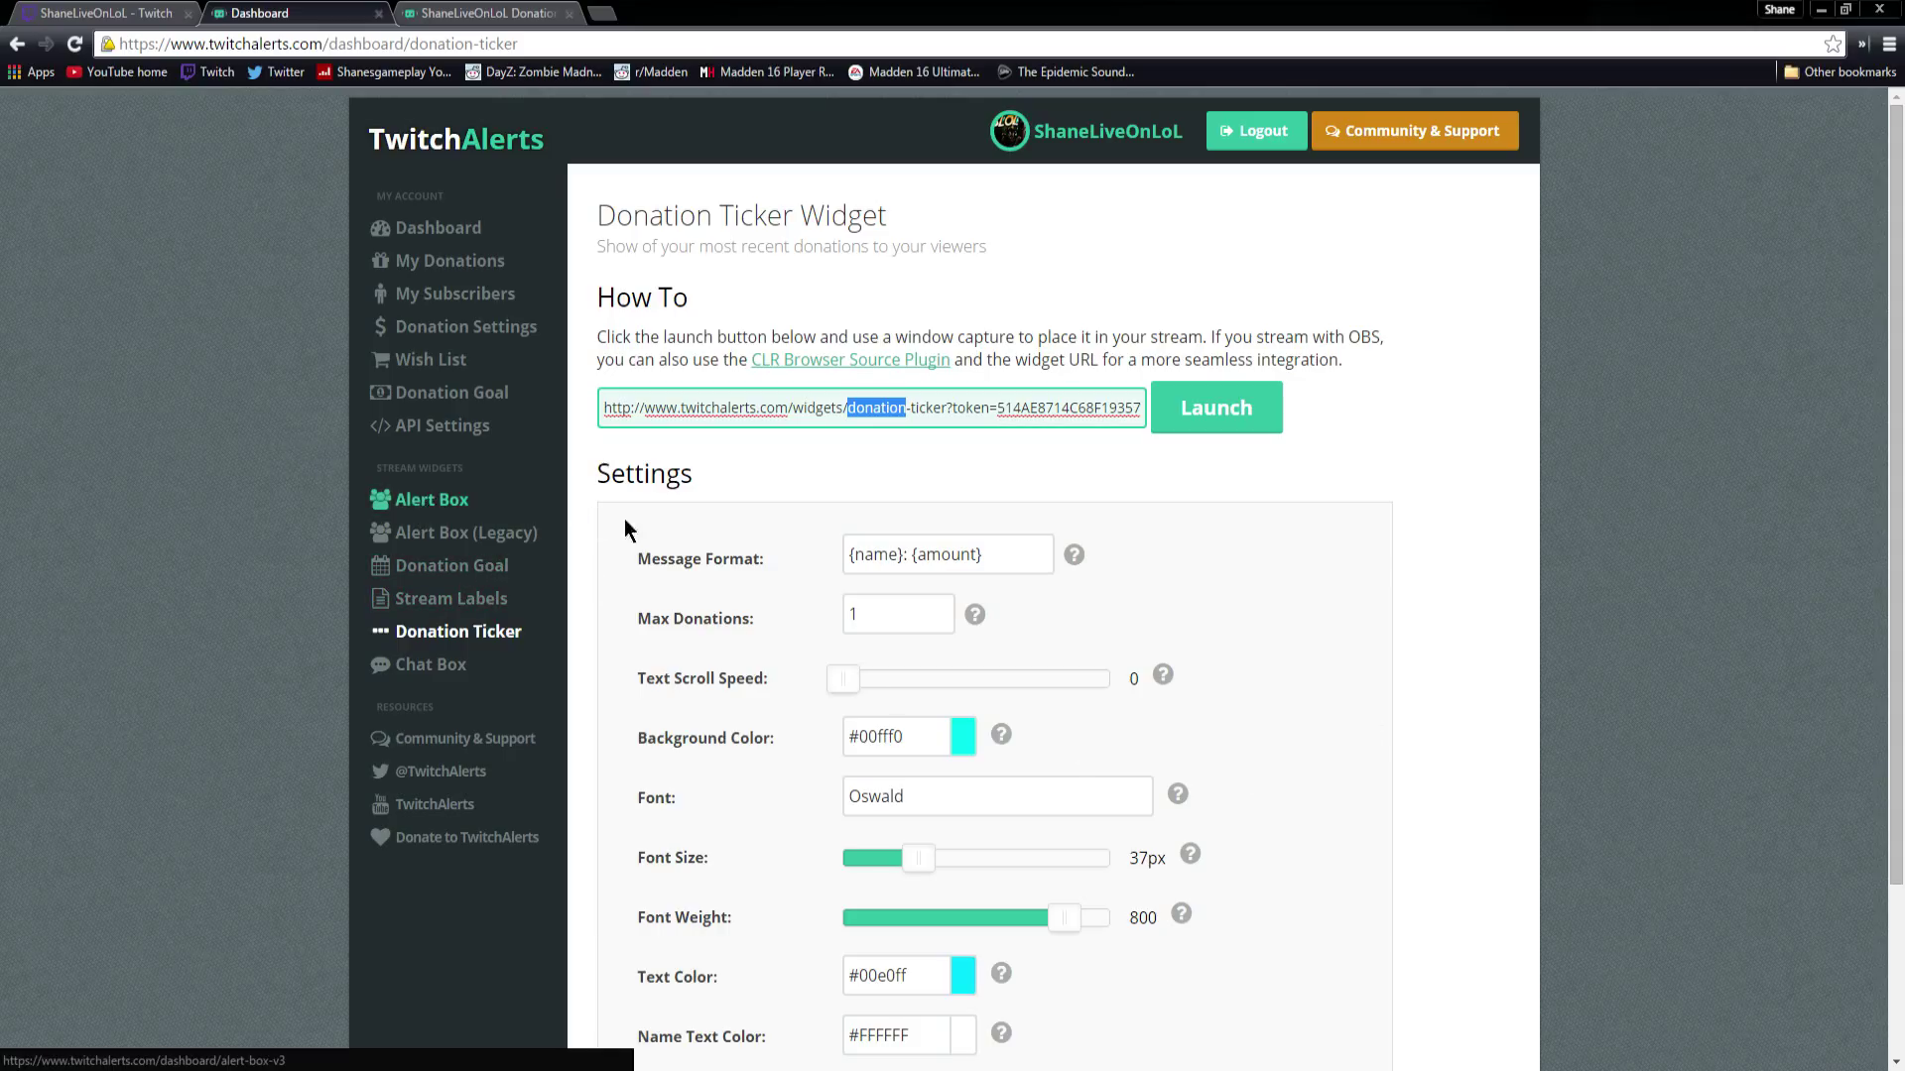
{"action": "left_click", "coordinate": [432, 674]}
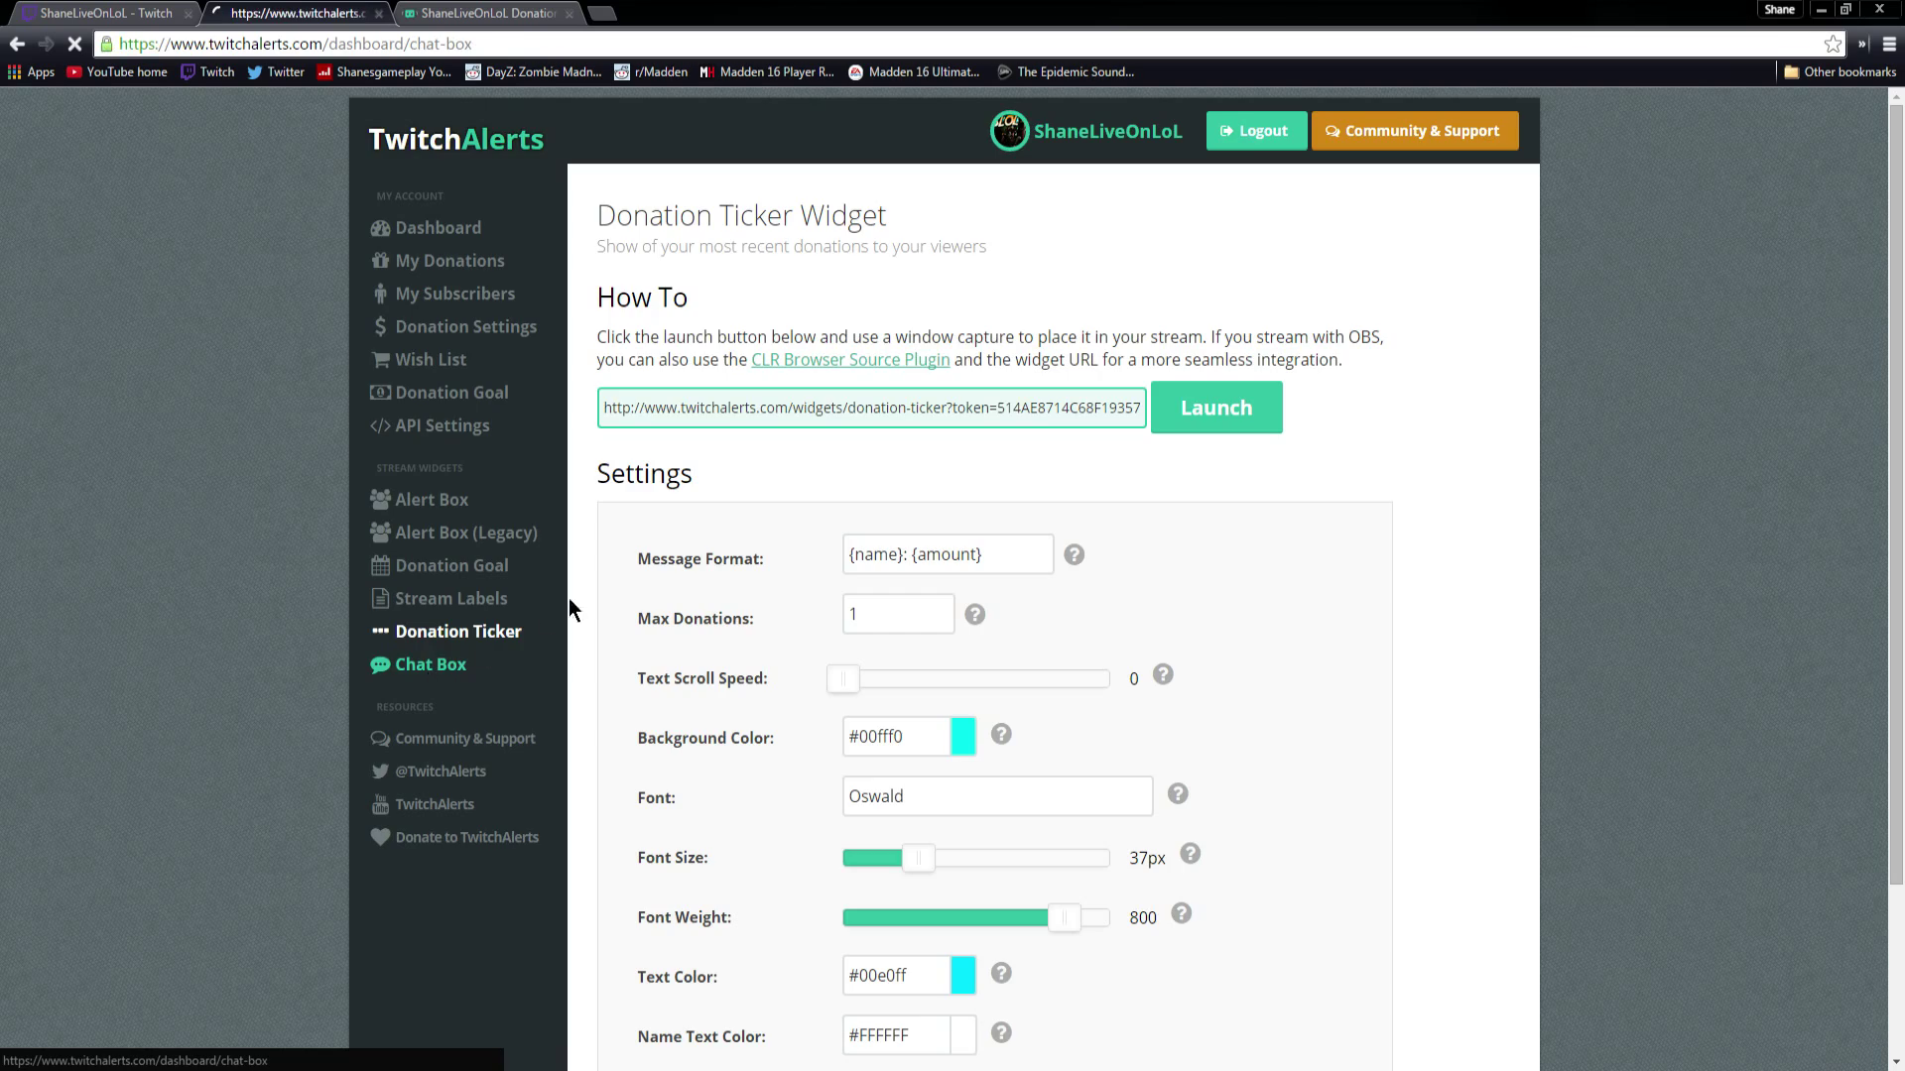
Step: Try the Boxed and Twitch chat themes, keeping Twitch selected
{"action": "scroll", "coordinate": [810, 542], "scroll_direction": "down", "scroll_amount": 4}
{"action": "scroll", "coordinate": [827, 511], "scroll_direction": "up", "scroll_amount": 1}
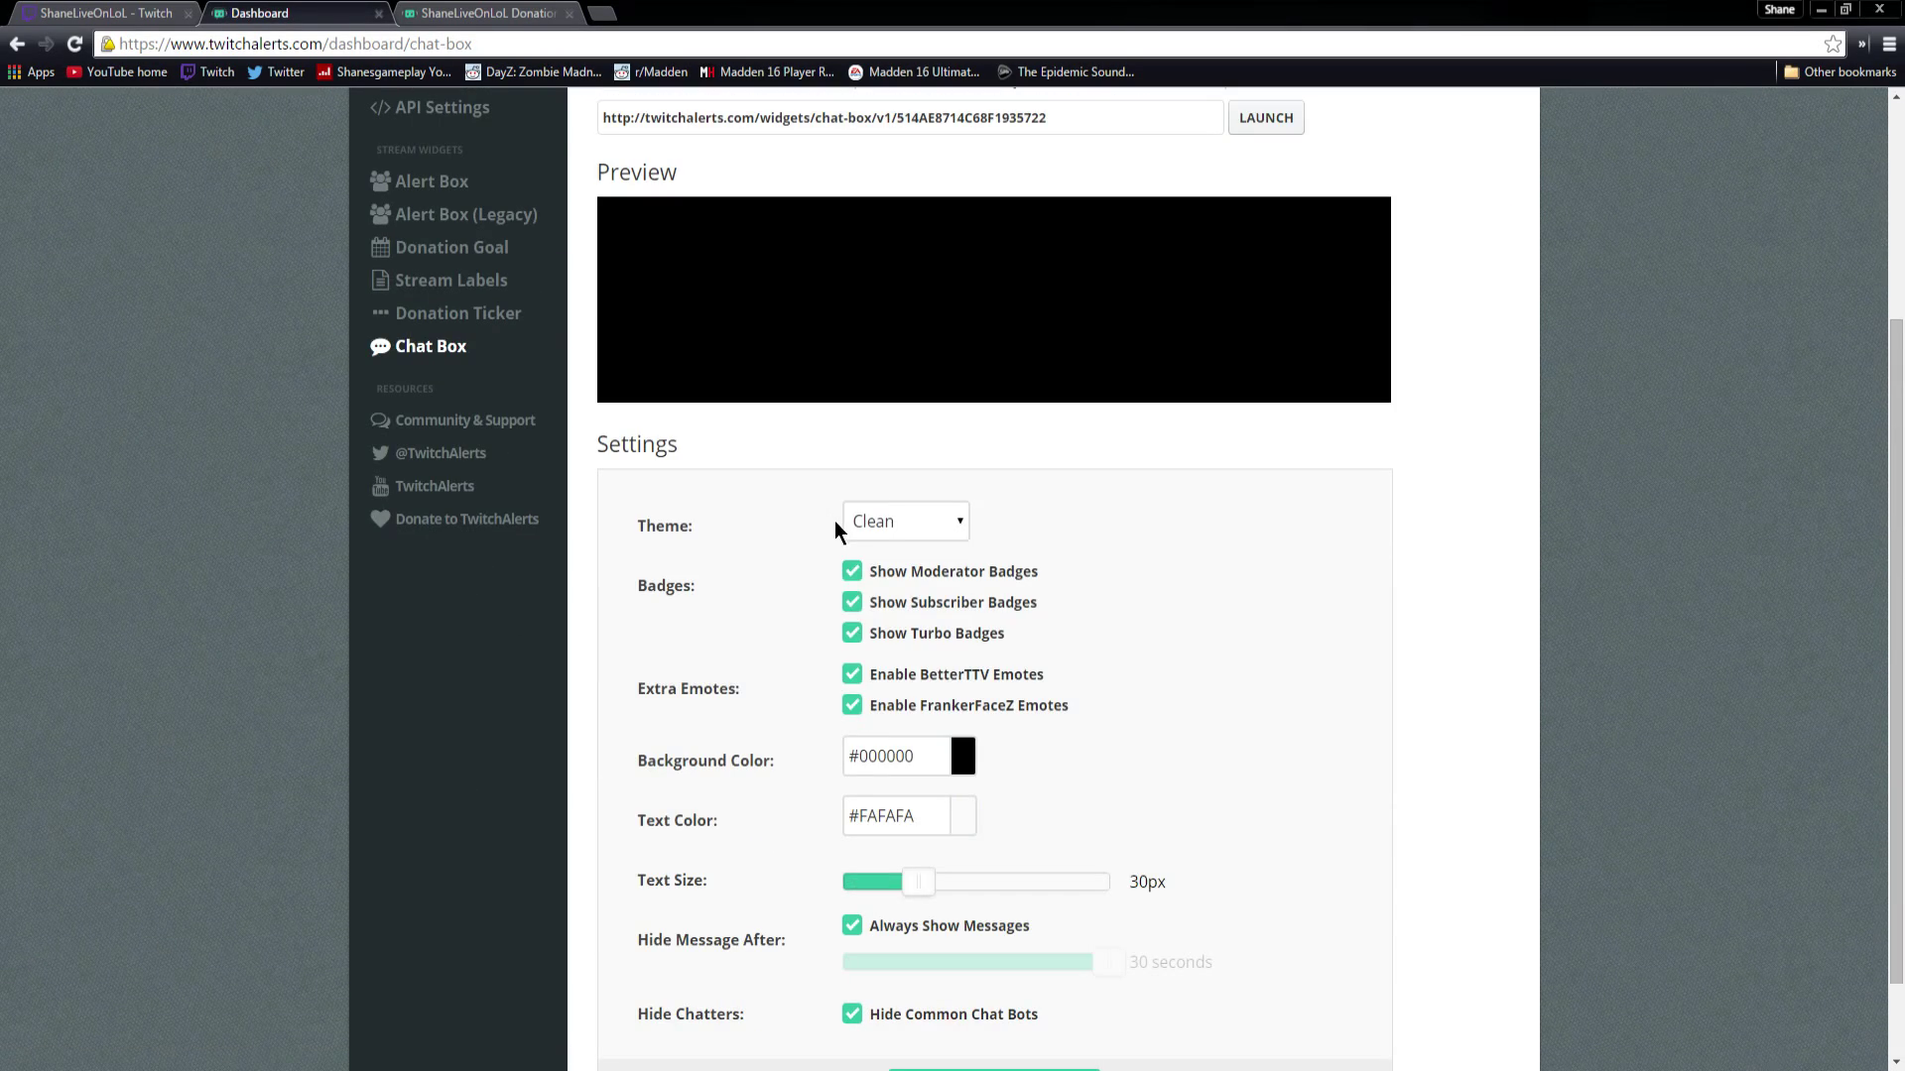
{"action": "left_click", "coordinate": [895, 525]}
{"action": "left_click", "coordinate": [867, 566]}
{"action": "left_click", "coordinate": [883, 535]}
{"action": "left_click", "coordinate": [873, 600]}
{"action": "left_click", "coordinate": [887, 534]}
{"action": "left_click", "coordinate": [875, 607]}
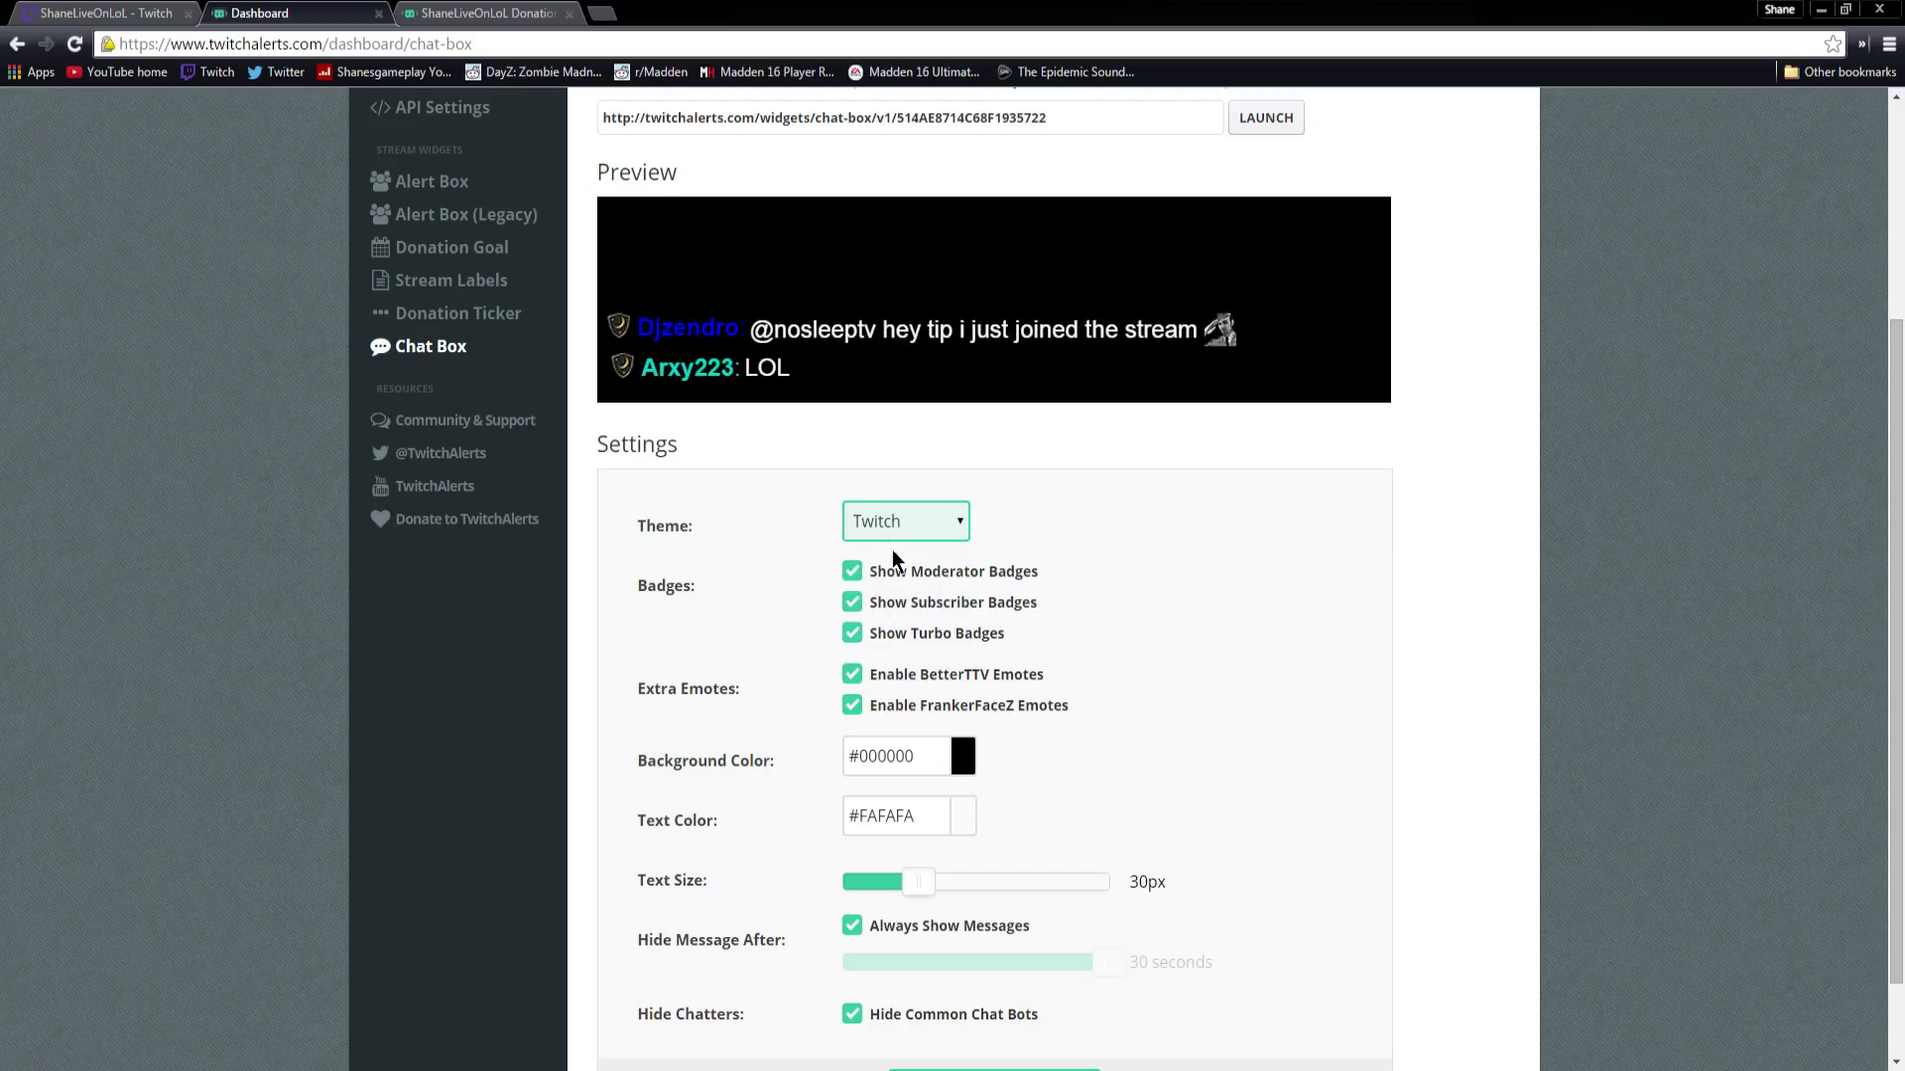
Step: Review badge settings, shrink chat text to 25px, and adjust message visibility and bot hiding
{"action": "left_click_drag", "start_coordinate": [1026, 572], "coordinate": [914, 674]}
{"action": "left_click", "coordinate": [1079, 695]}
{"action": "left_click", "coordinate": [1139, 720]}
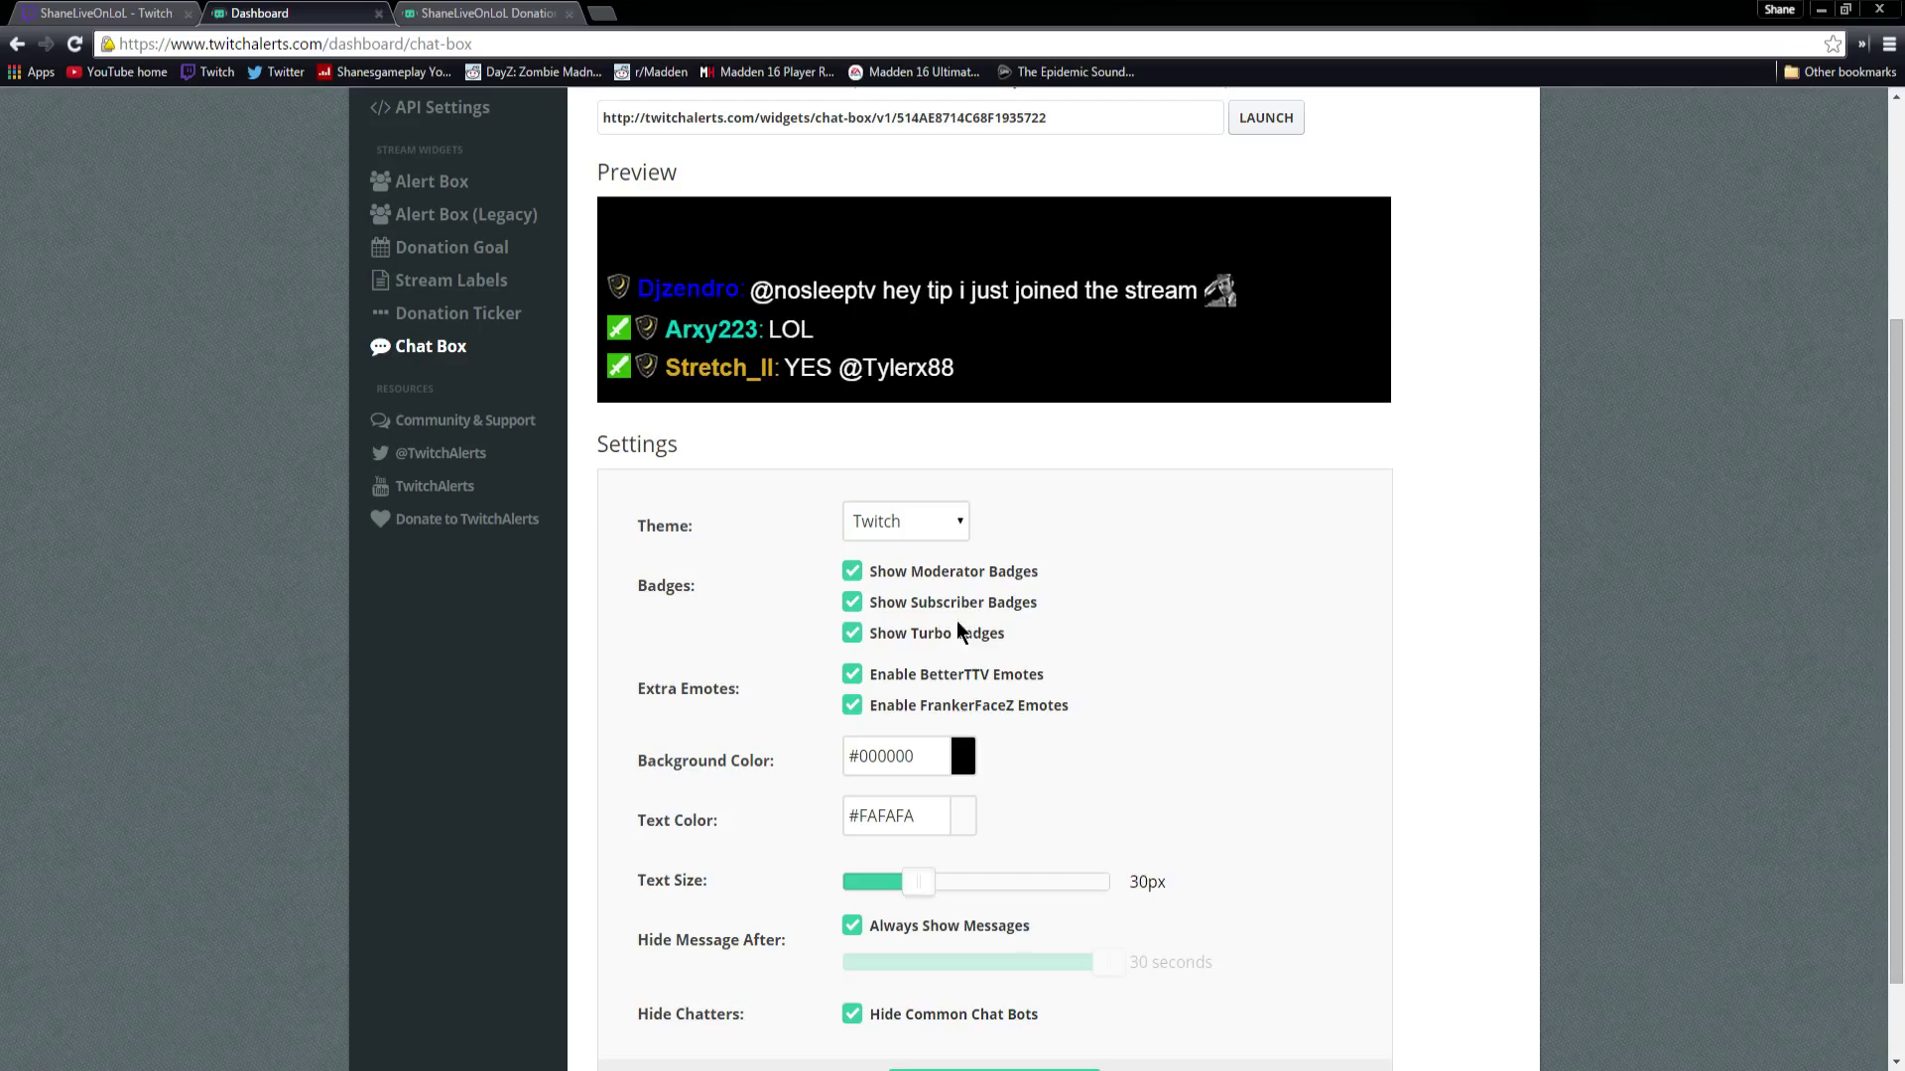
{"action": "scroll", "coordinate": [1294, 651], "scroll_direction": "down", "scroll_amount": 1}
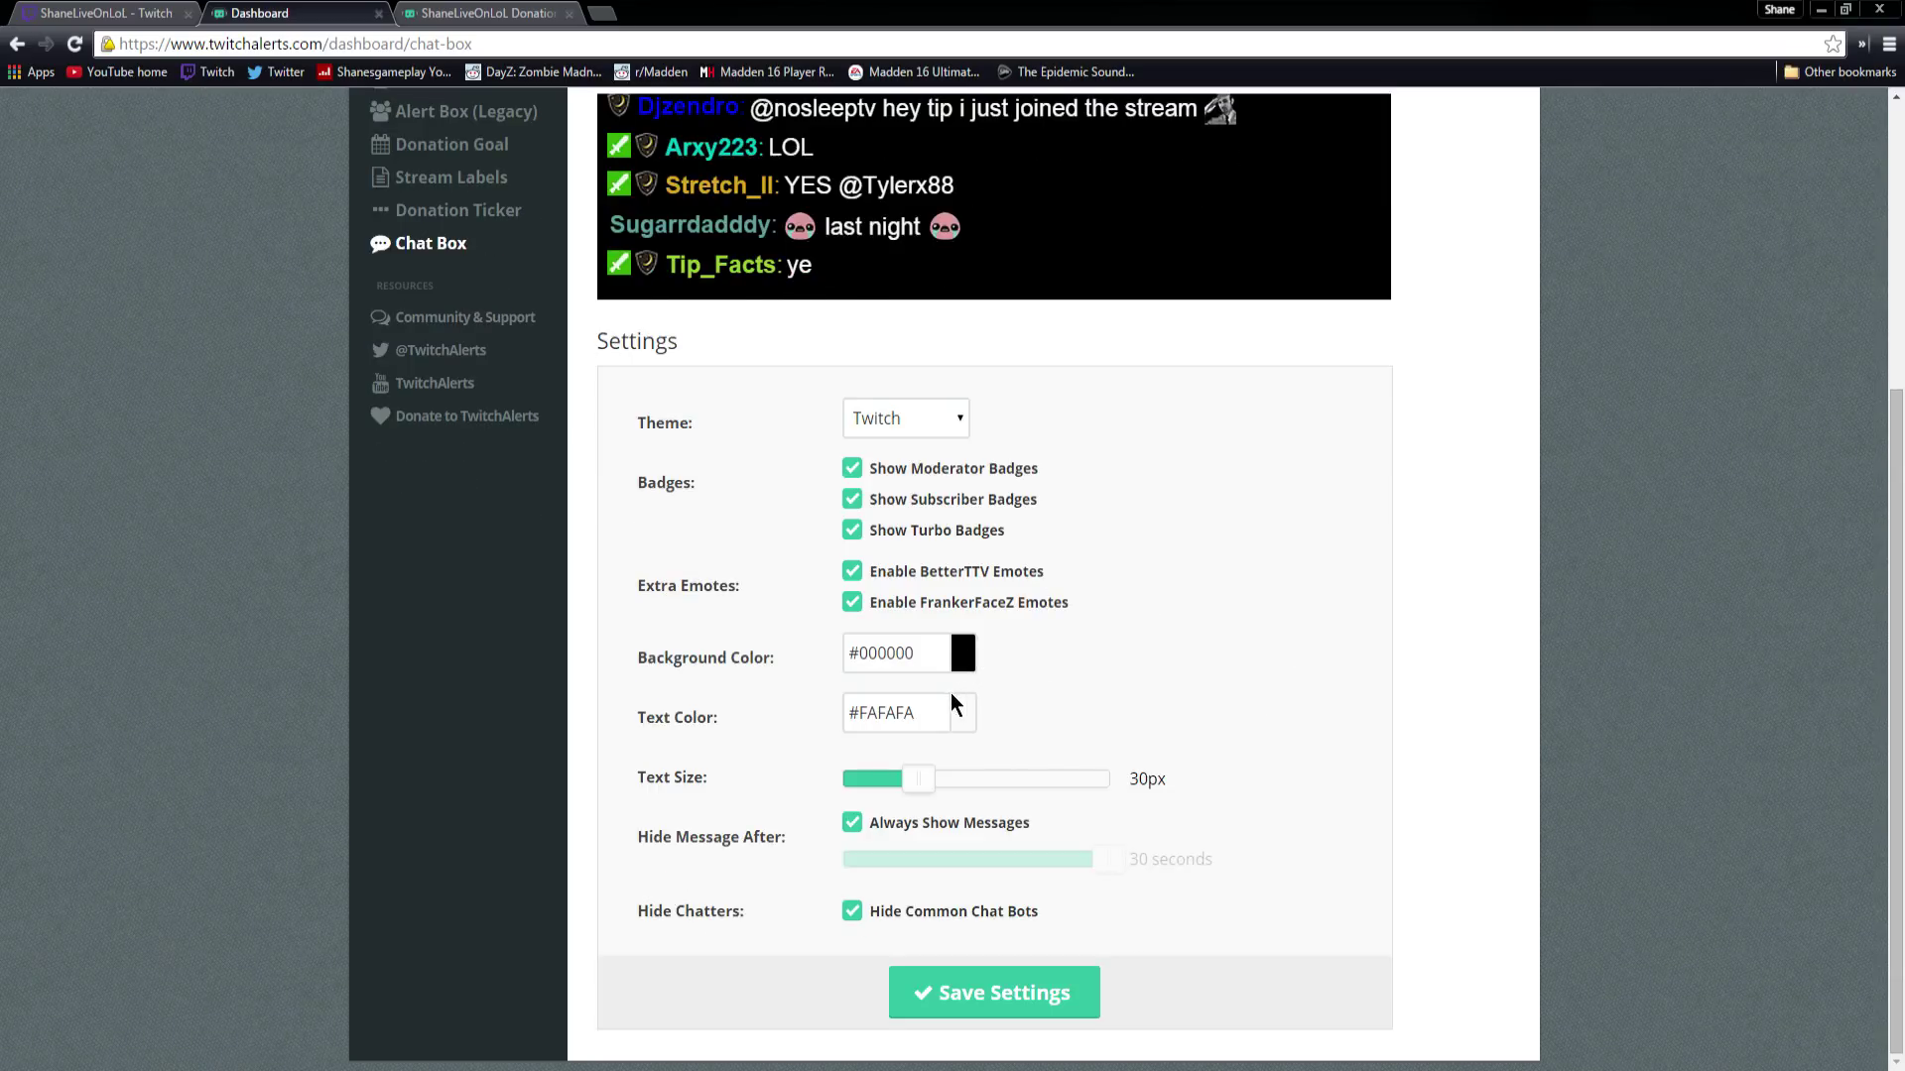
{"action": "mouse_move", "coordinate": [911, 784]}
{"action": "left_mouse_down"}
{"action": "mouse_move", "coordinate": [1085, 783]}
{"action": "mouse_move", "coordinate": [1158, 809]}
{"action": "mouse_move", "coordinate": [900, 778]}
{"action": "left_mouse_up"}
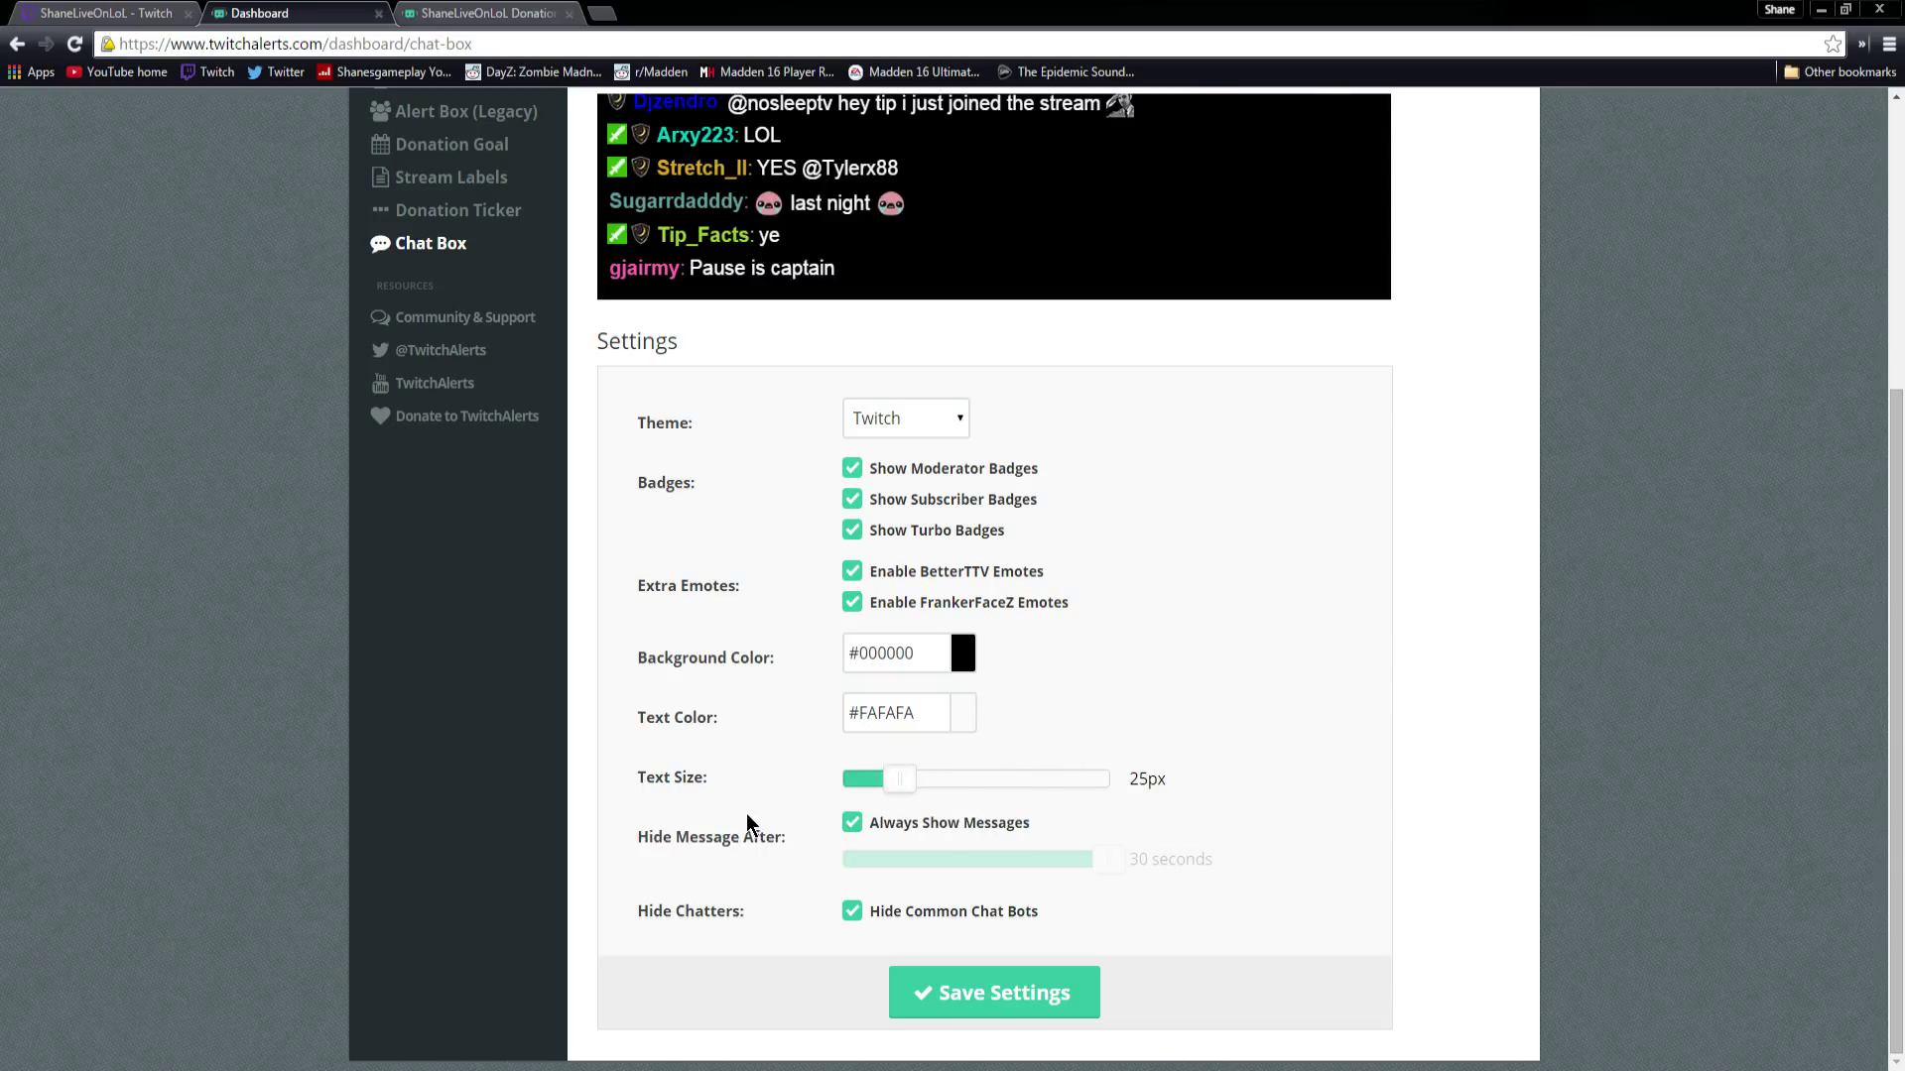
{"action": "left_click", "coordinate": [851, 823]}
{"action": "left_click_drag", "start_coordinate": [1104, 859], "coordinate": [1182, 879]}
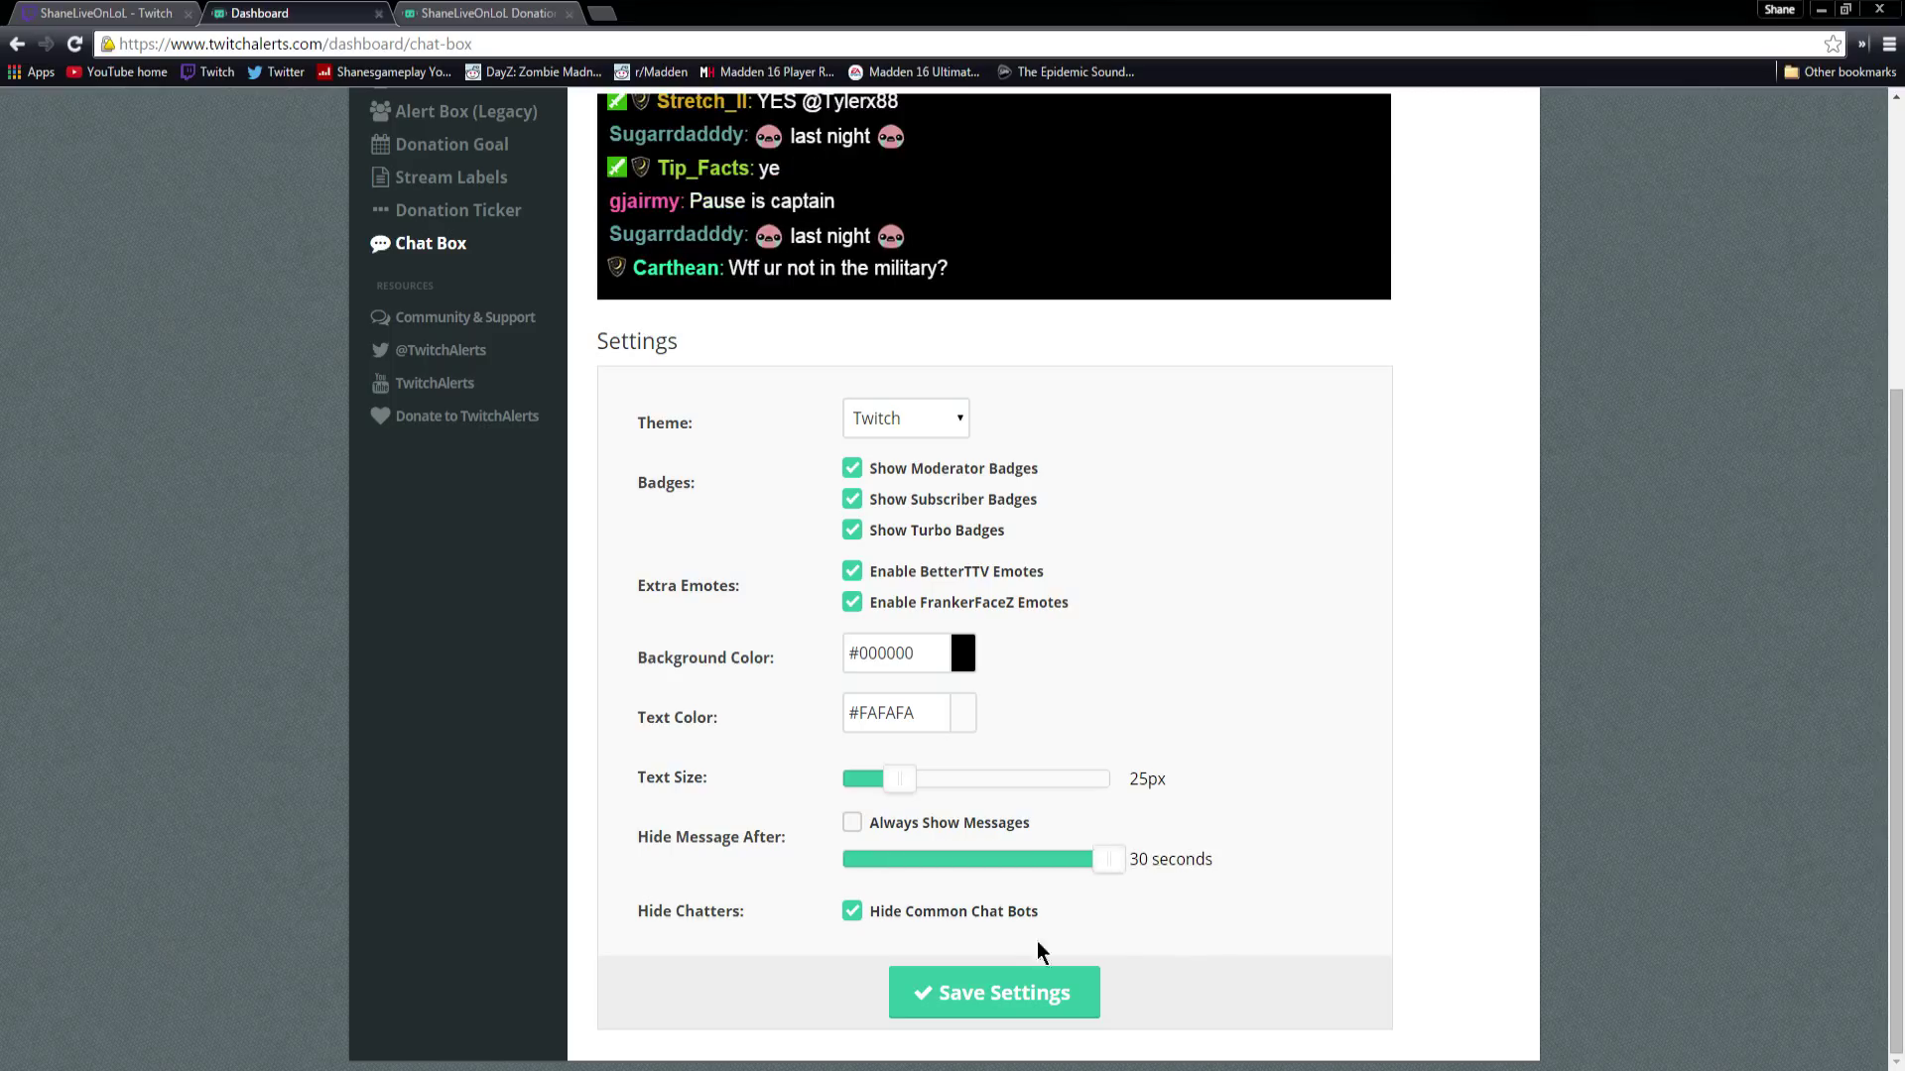
{"action": "left_click", "coordinate": [853, 912]}
{"action": "left_click", "coordinate": [855, 911]}
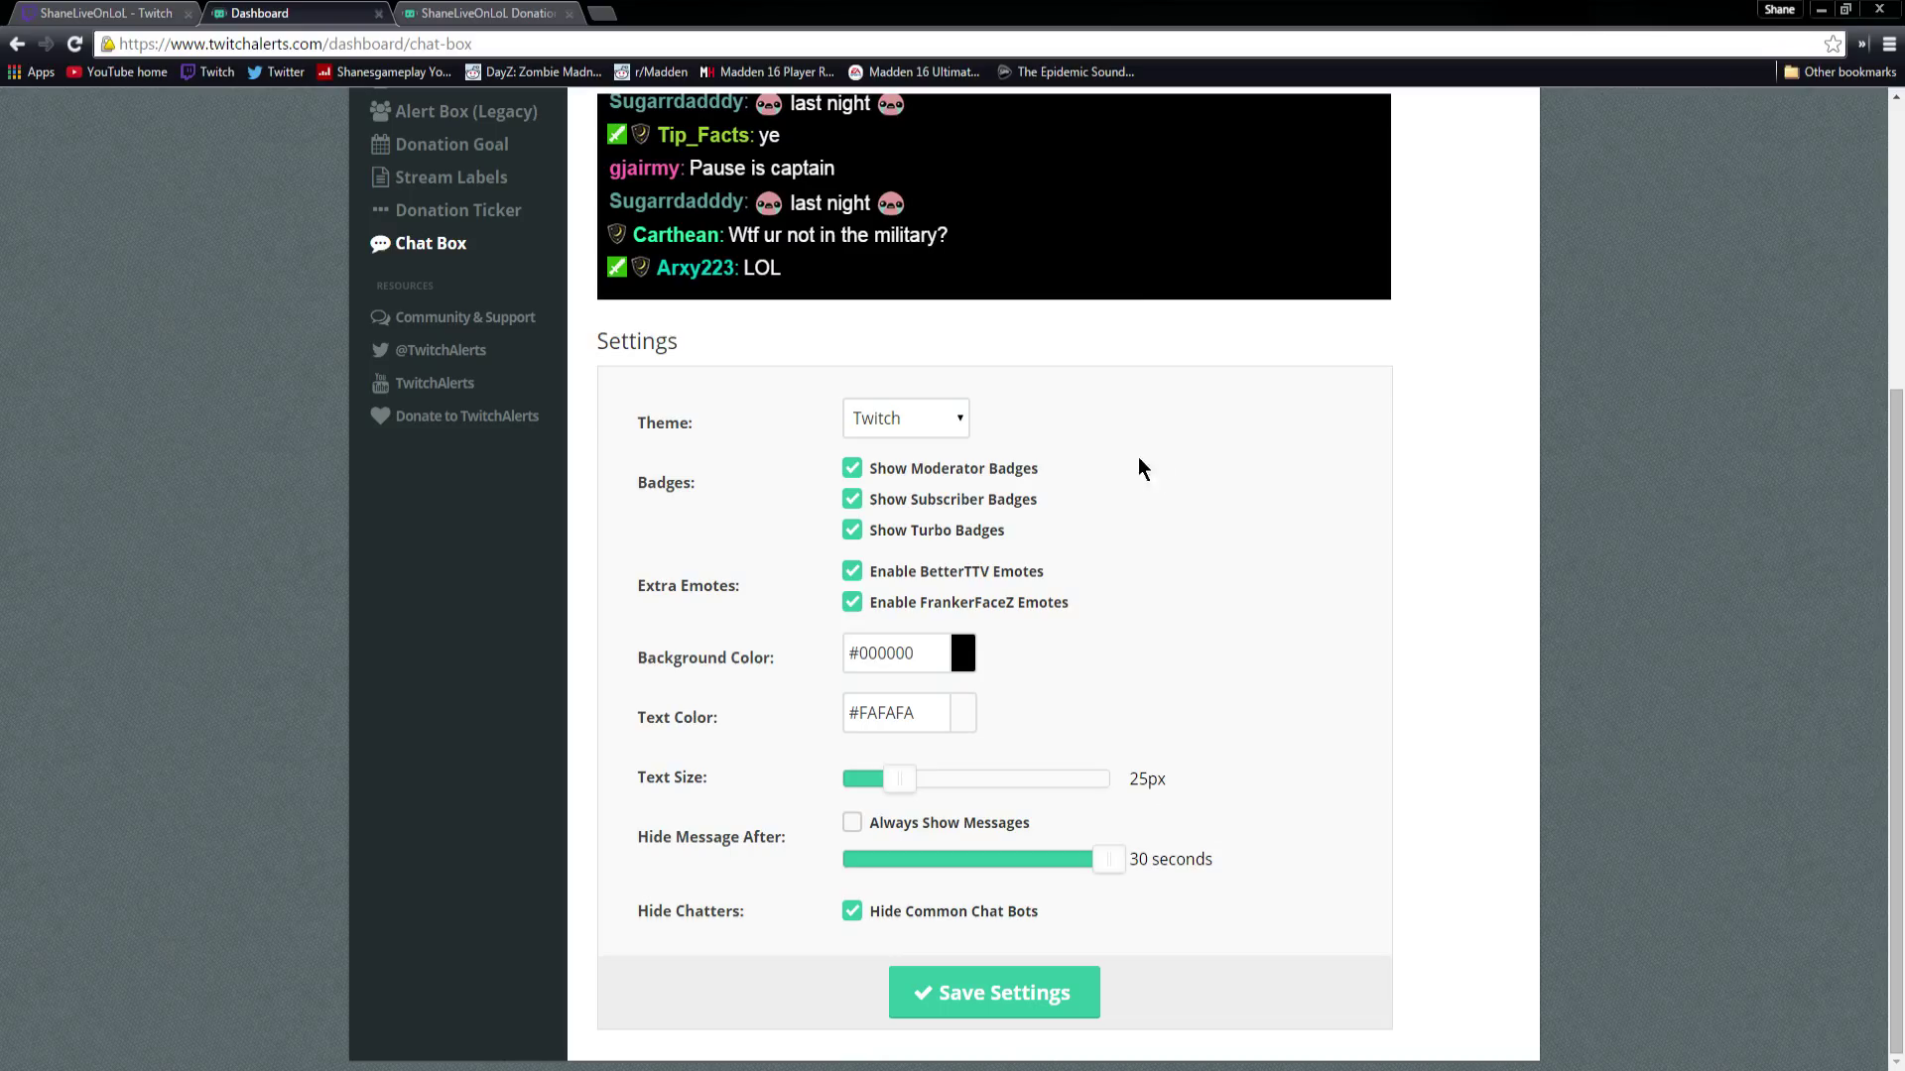
Step: Check the Chat Box widget URL and review the page before going to Alert Box
{"action": "scroll", "coordinate": [966, 621], "scroll_direction": "up", "scroll_amount": 4}
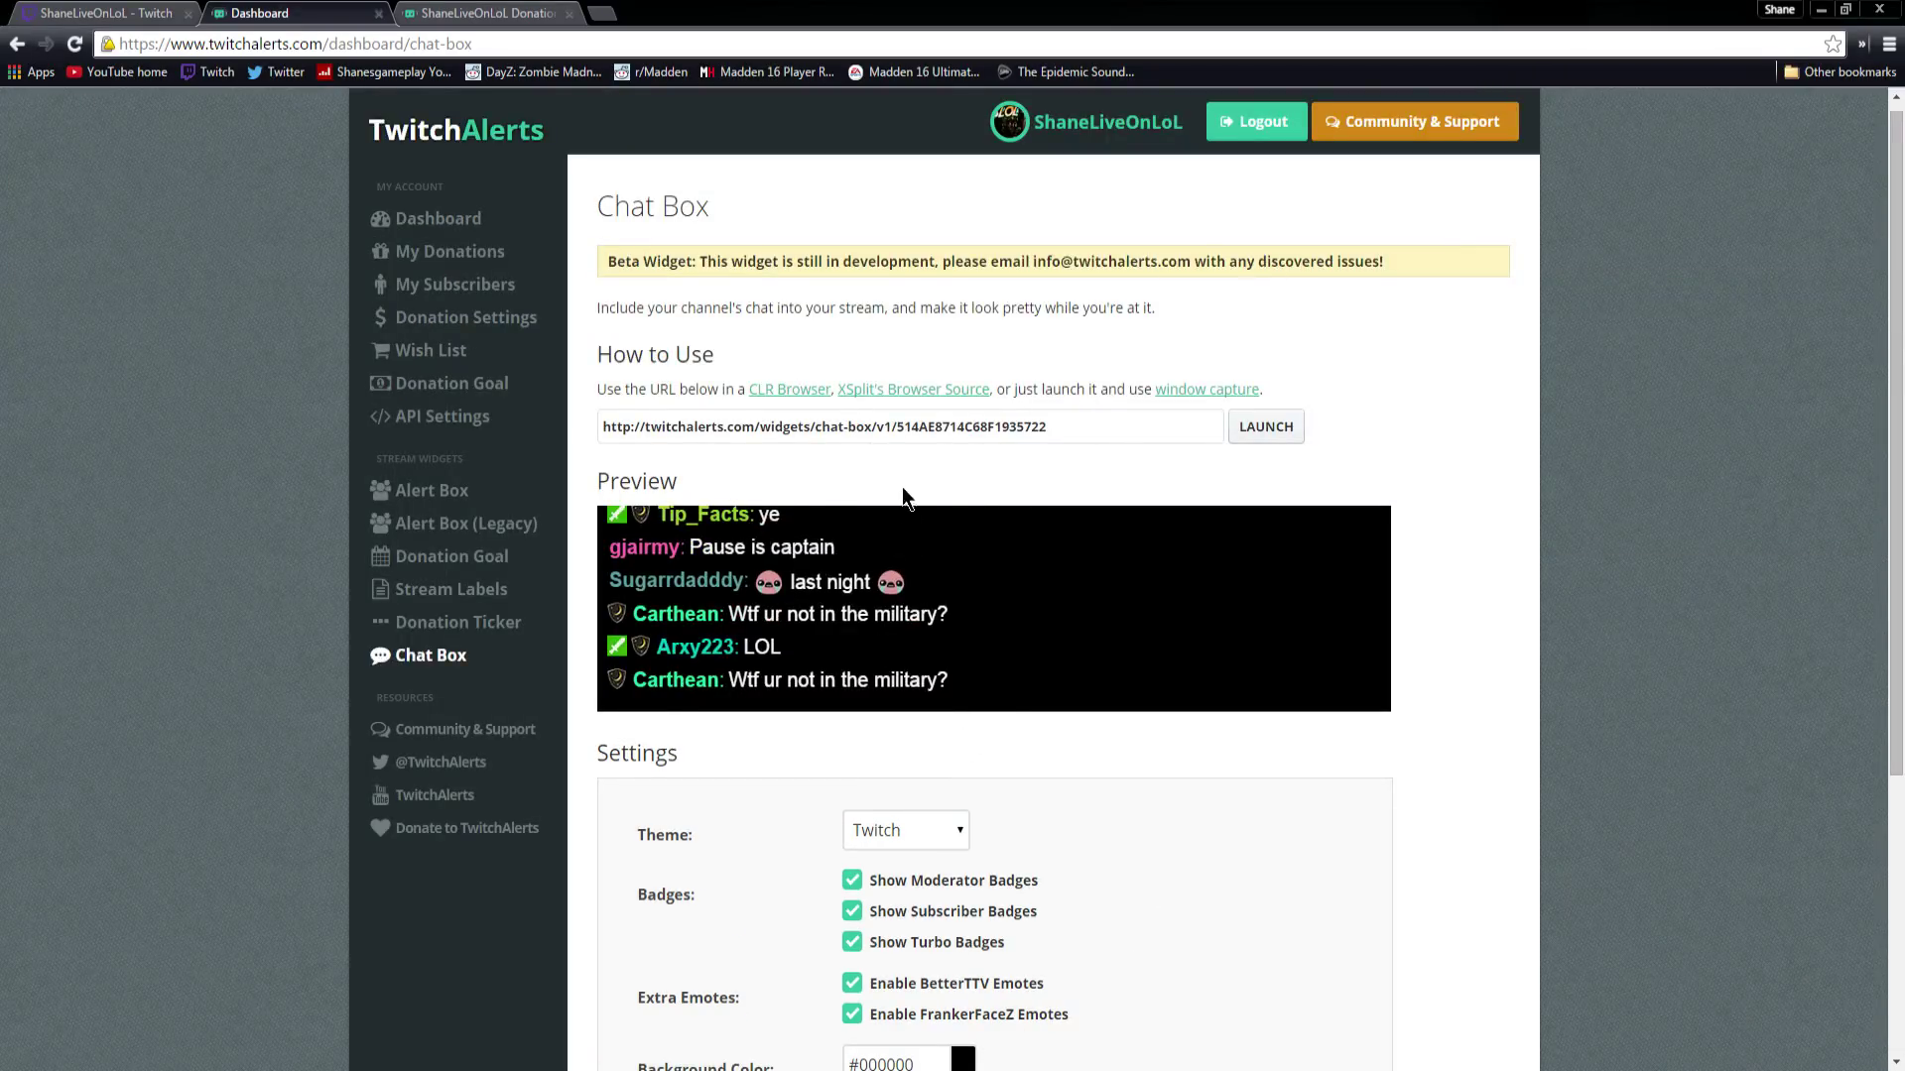
{"action": "left_click", "coordinate": [889, 427]}
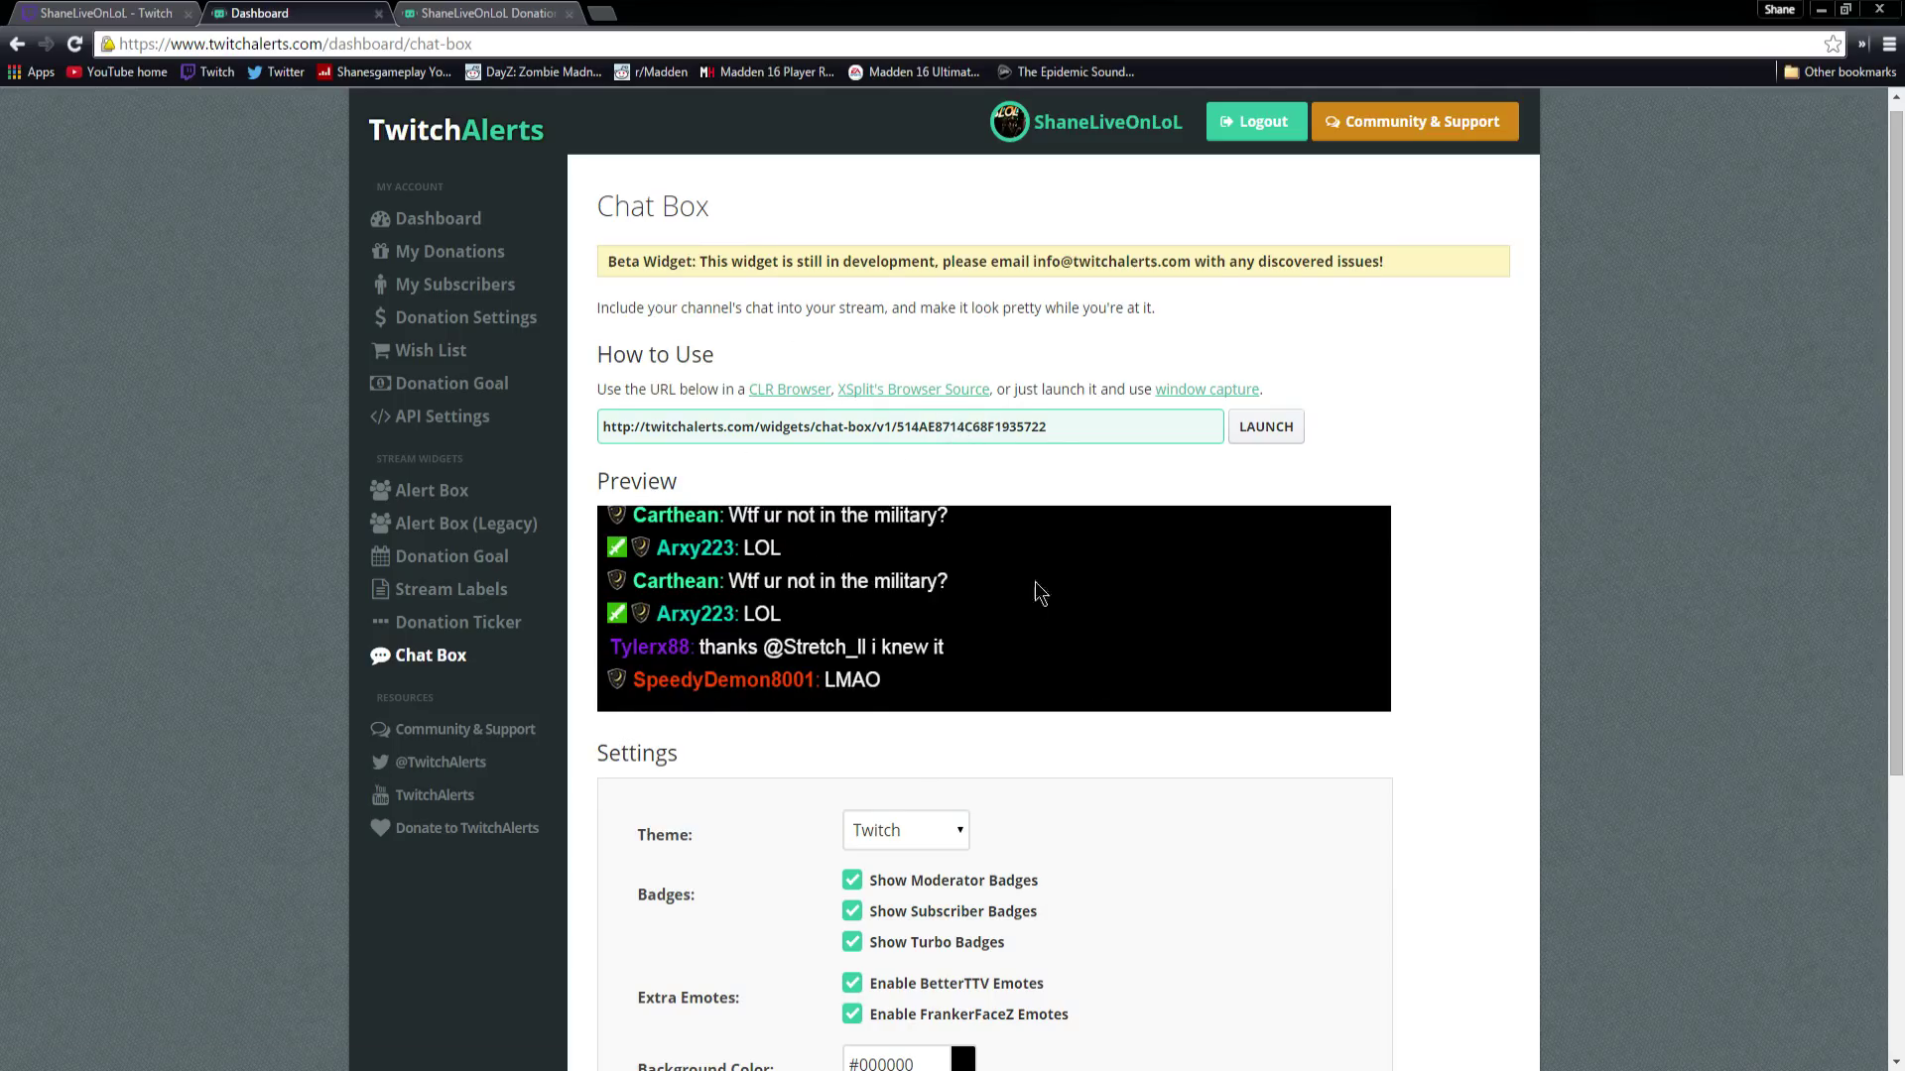
{"action": "scroll", "coordinate": [1031, 581], "scroll_direction": "down", "scroll_amount": 4}
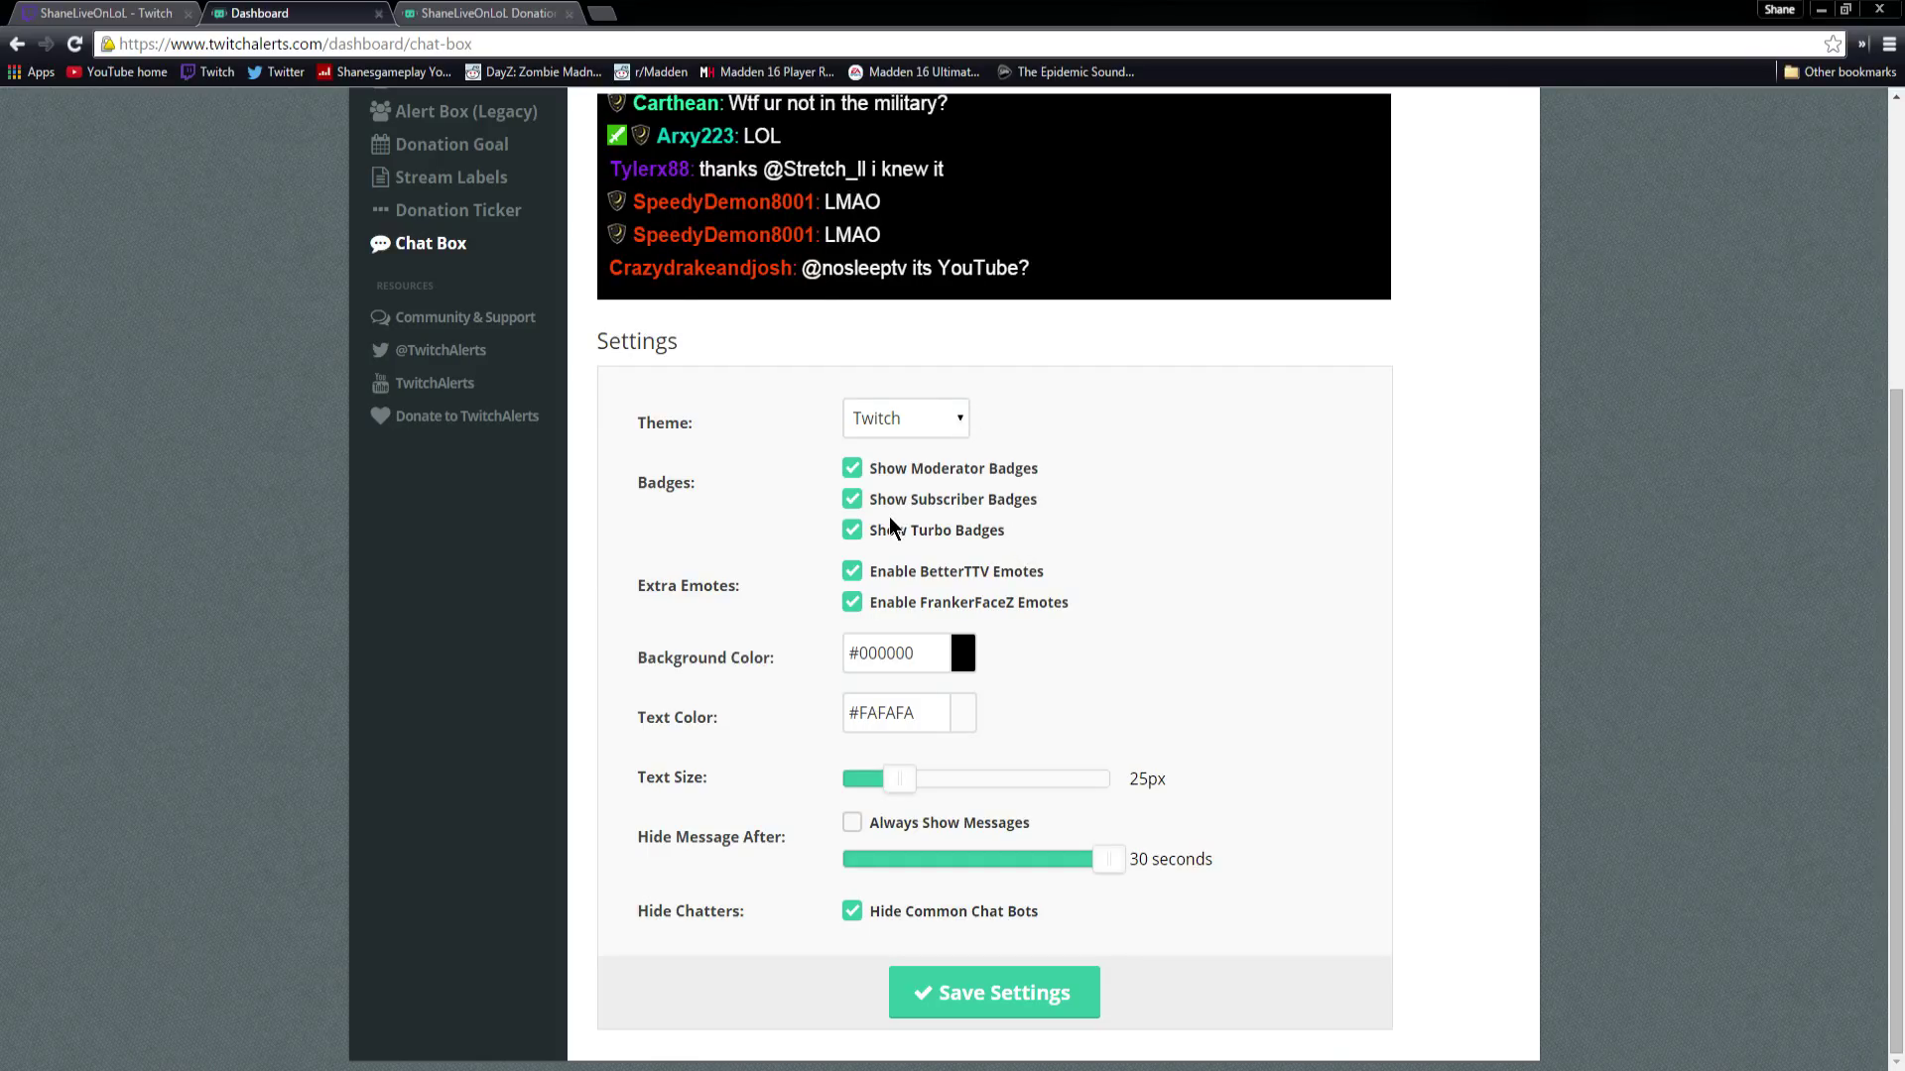
{"action": "scroll", "coordinate": [891, 476], "scroll_direction": "up", "scroll_amount": 3}
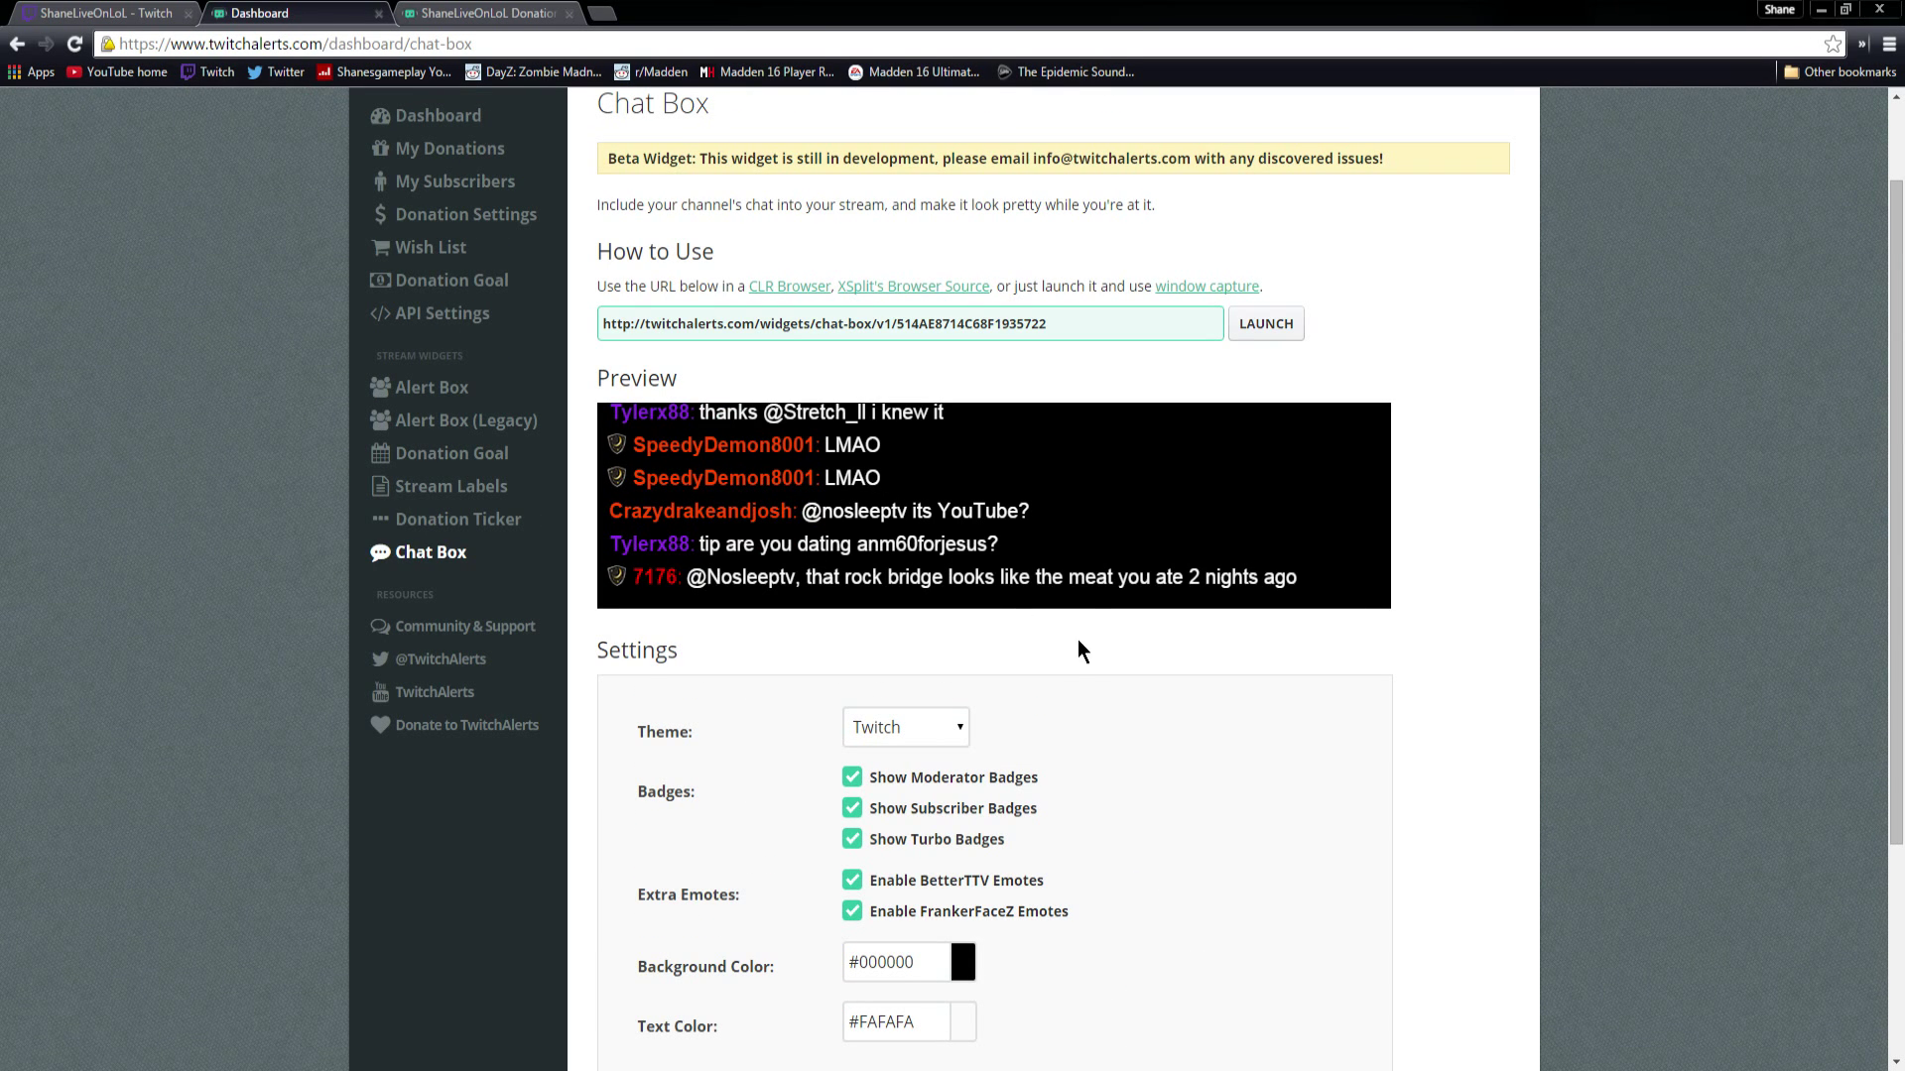
{"action": "scroll", "coordinate": [1058, 612], "scroll_direction": "down", "scroll_amount": 3}
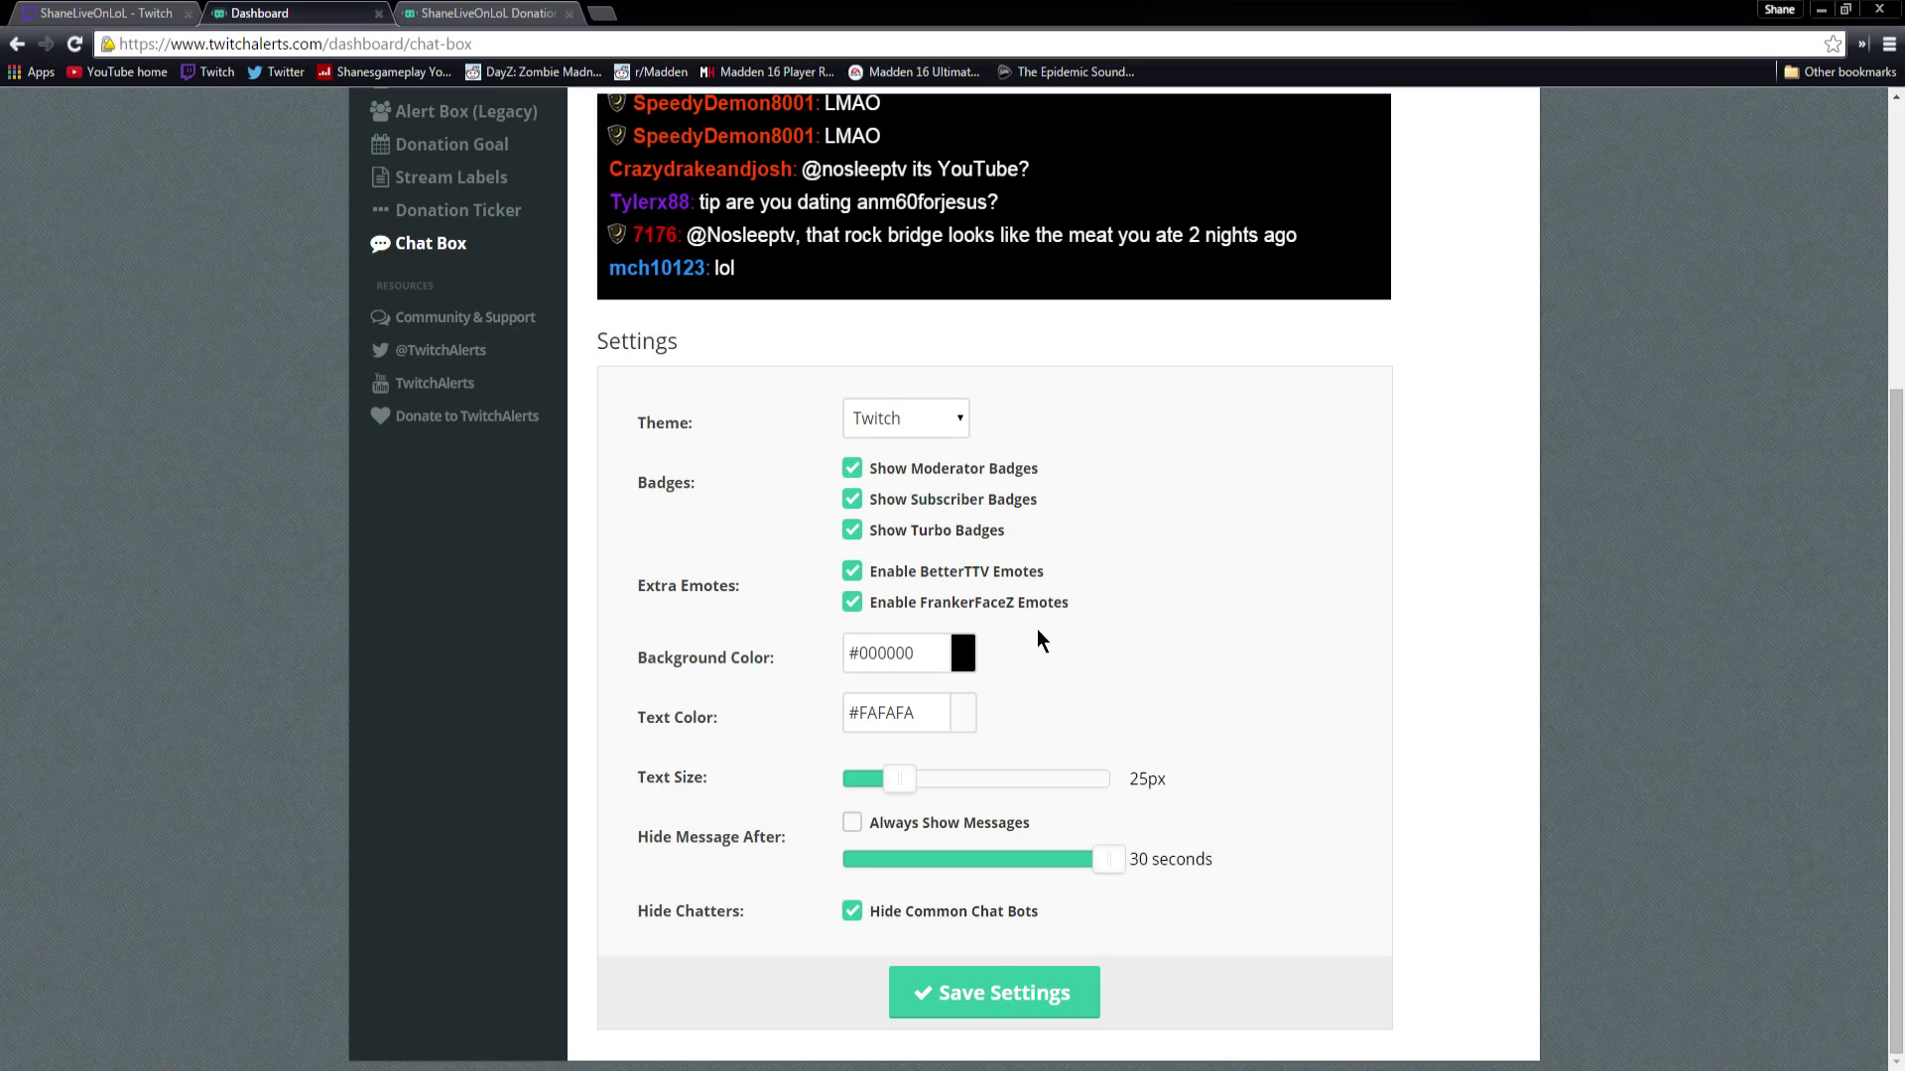
{"action": "scroll", "coordinate": [1060, 635], "scroll_direction": "up", "scroll_amount": 4}
{"action": "scroll", "coordinate": [1063, 782], "scroll_direction": "down", "scroll_amount": 3}
{"action": "scroll", "coordinate": [1059, 778], "scroll_direction": "up", "scroll_amount": 3}
{"action": "scroll", "coordinate": [932, 671], "scroll_direction": "down", "scroll_amount": 3}
{"action": "scroll", "coordinate": [932, 671], "scroll_direction": "up", "scroll_amount": 3}
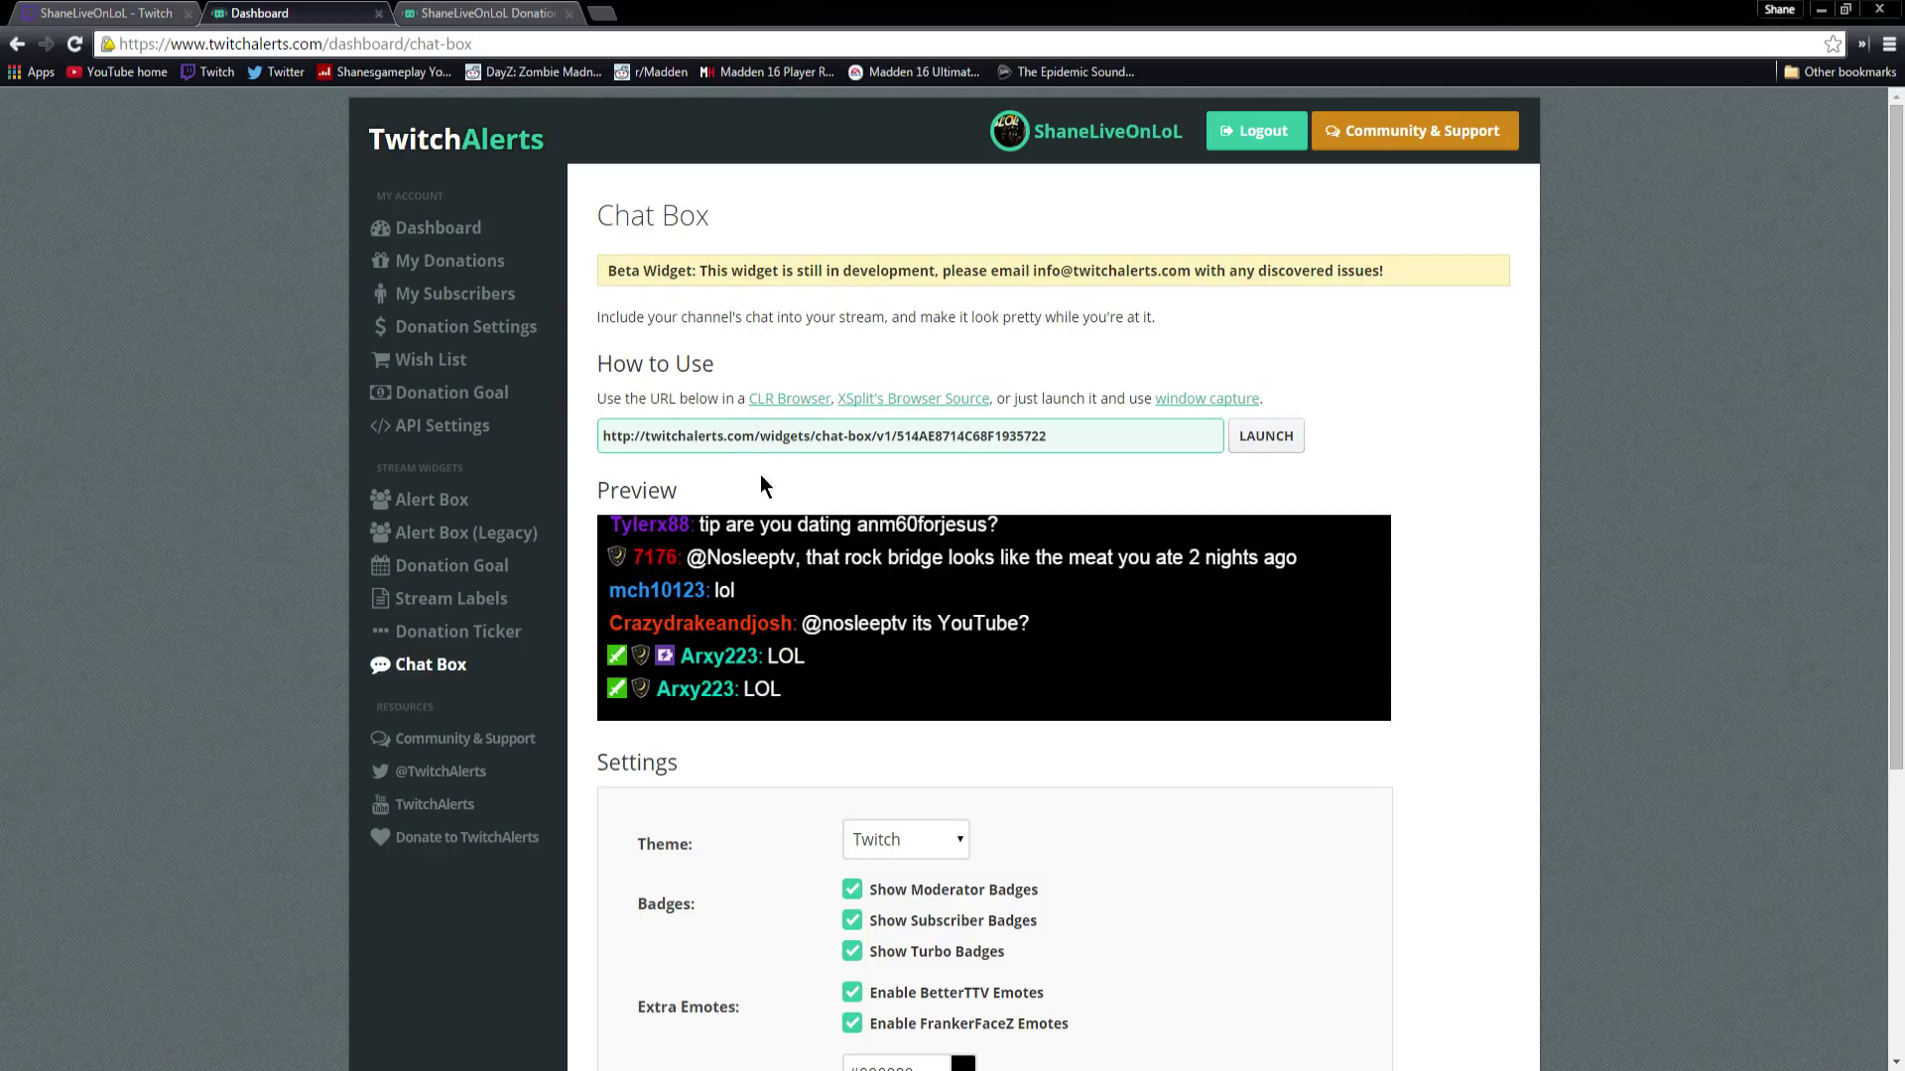
{"action": "left_click", "coordinate": [437, 504]}
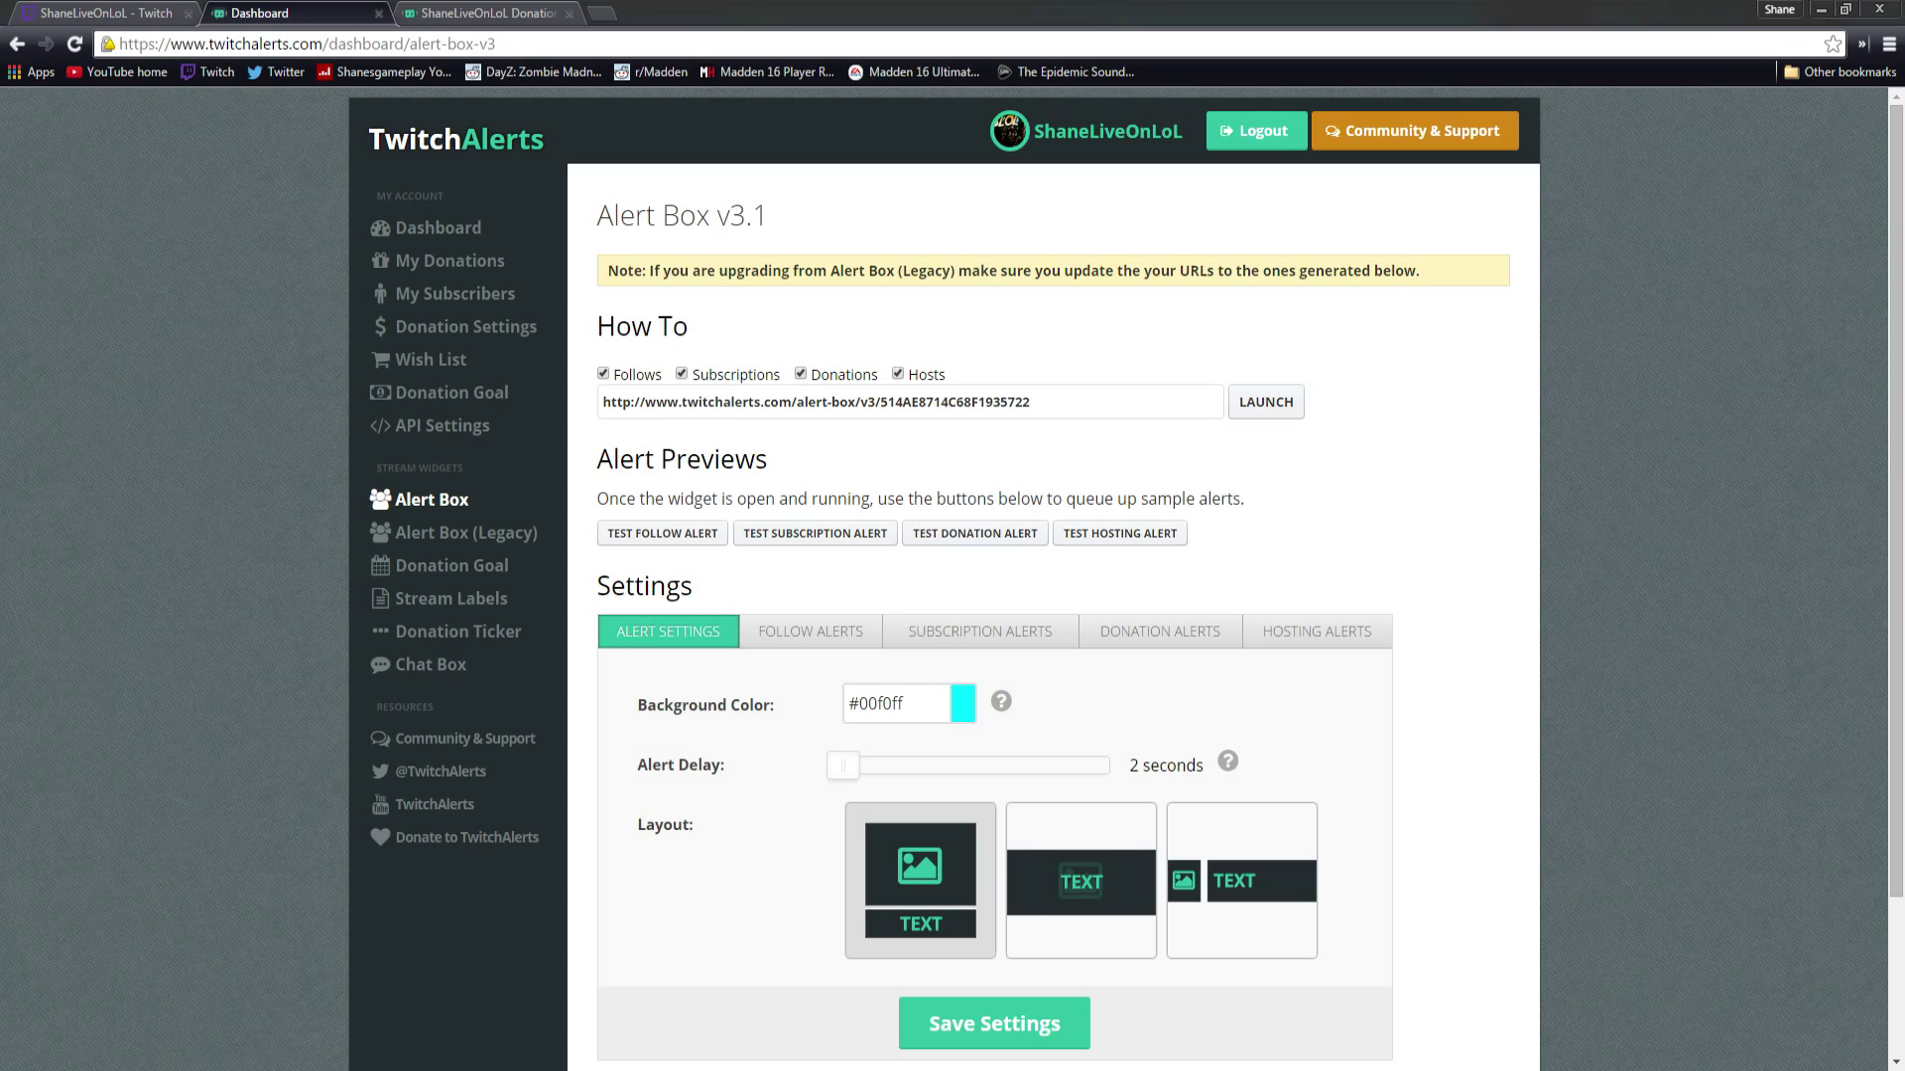
Step: Bring the OBS window to the front and move it up and left
{"action": "key", "text": "alt+Tab"}
{"action": "left_click_drag", "start_coordinate": [918, 260], "coordinate": [827, 212]}
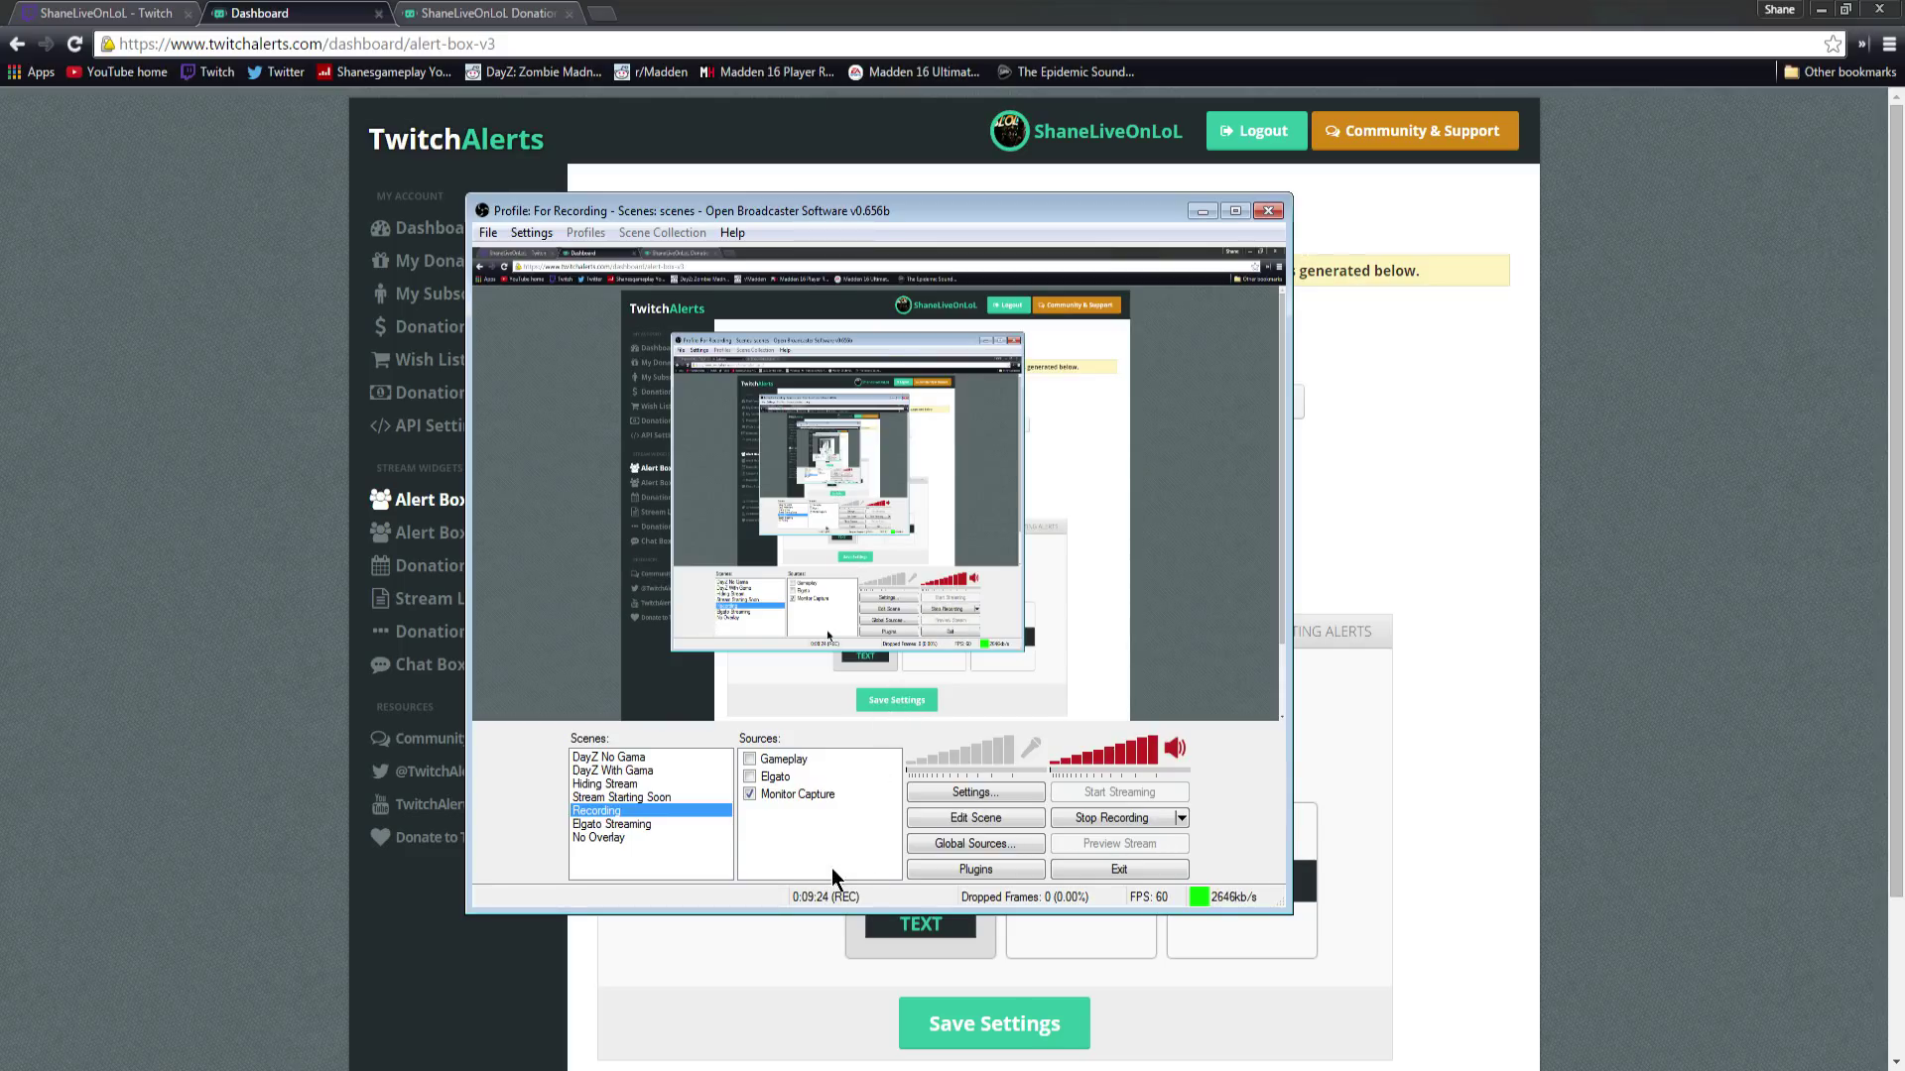
Step: Start adding a CLR Browser source in OBS named 'Twitch Alert'
{"action": "right_click", "coordinate": [800, 842]}
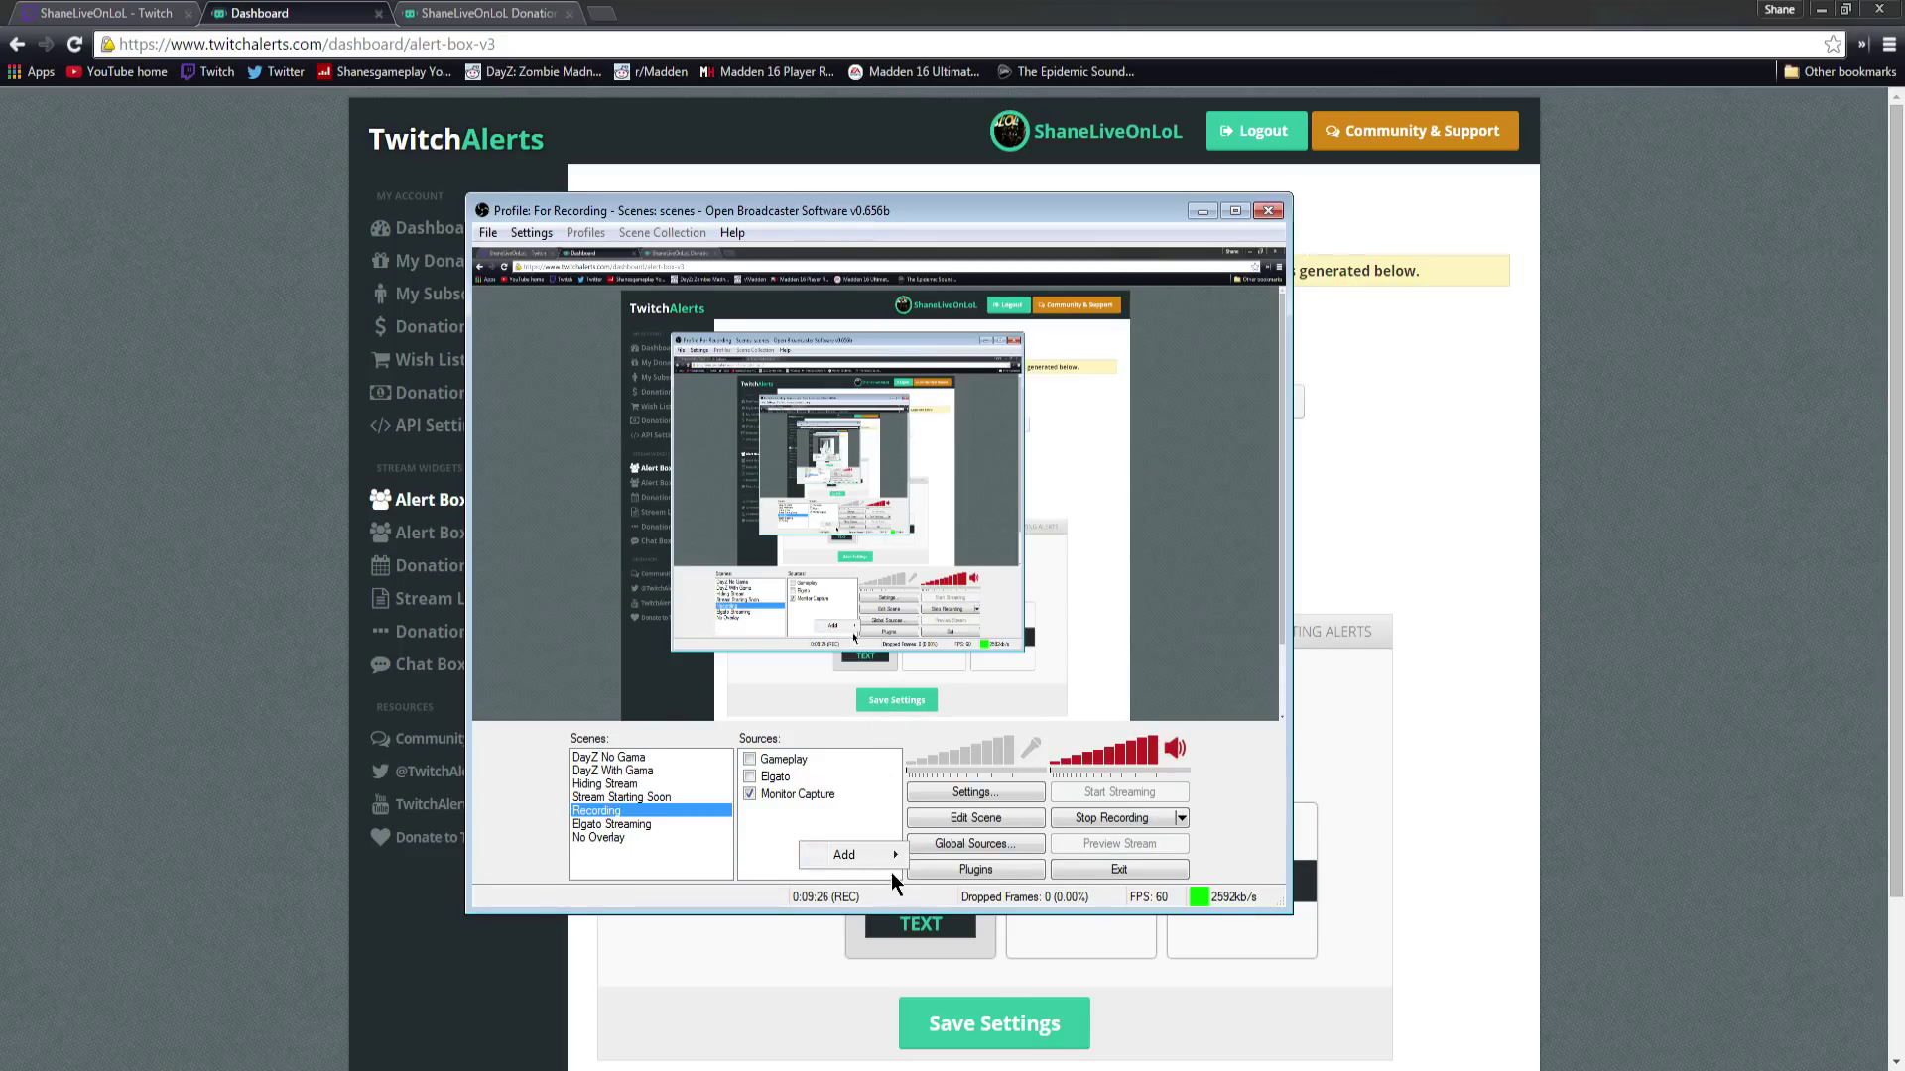
{"action": "mouse_move", "coordinate": [866, 852]}
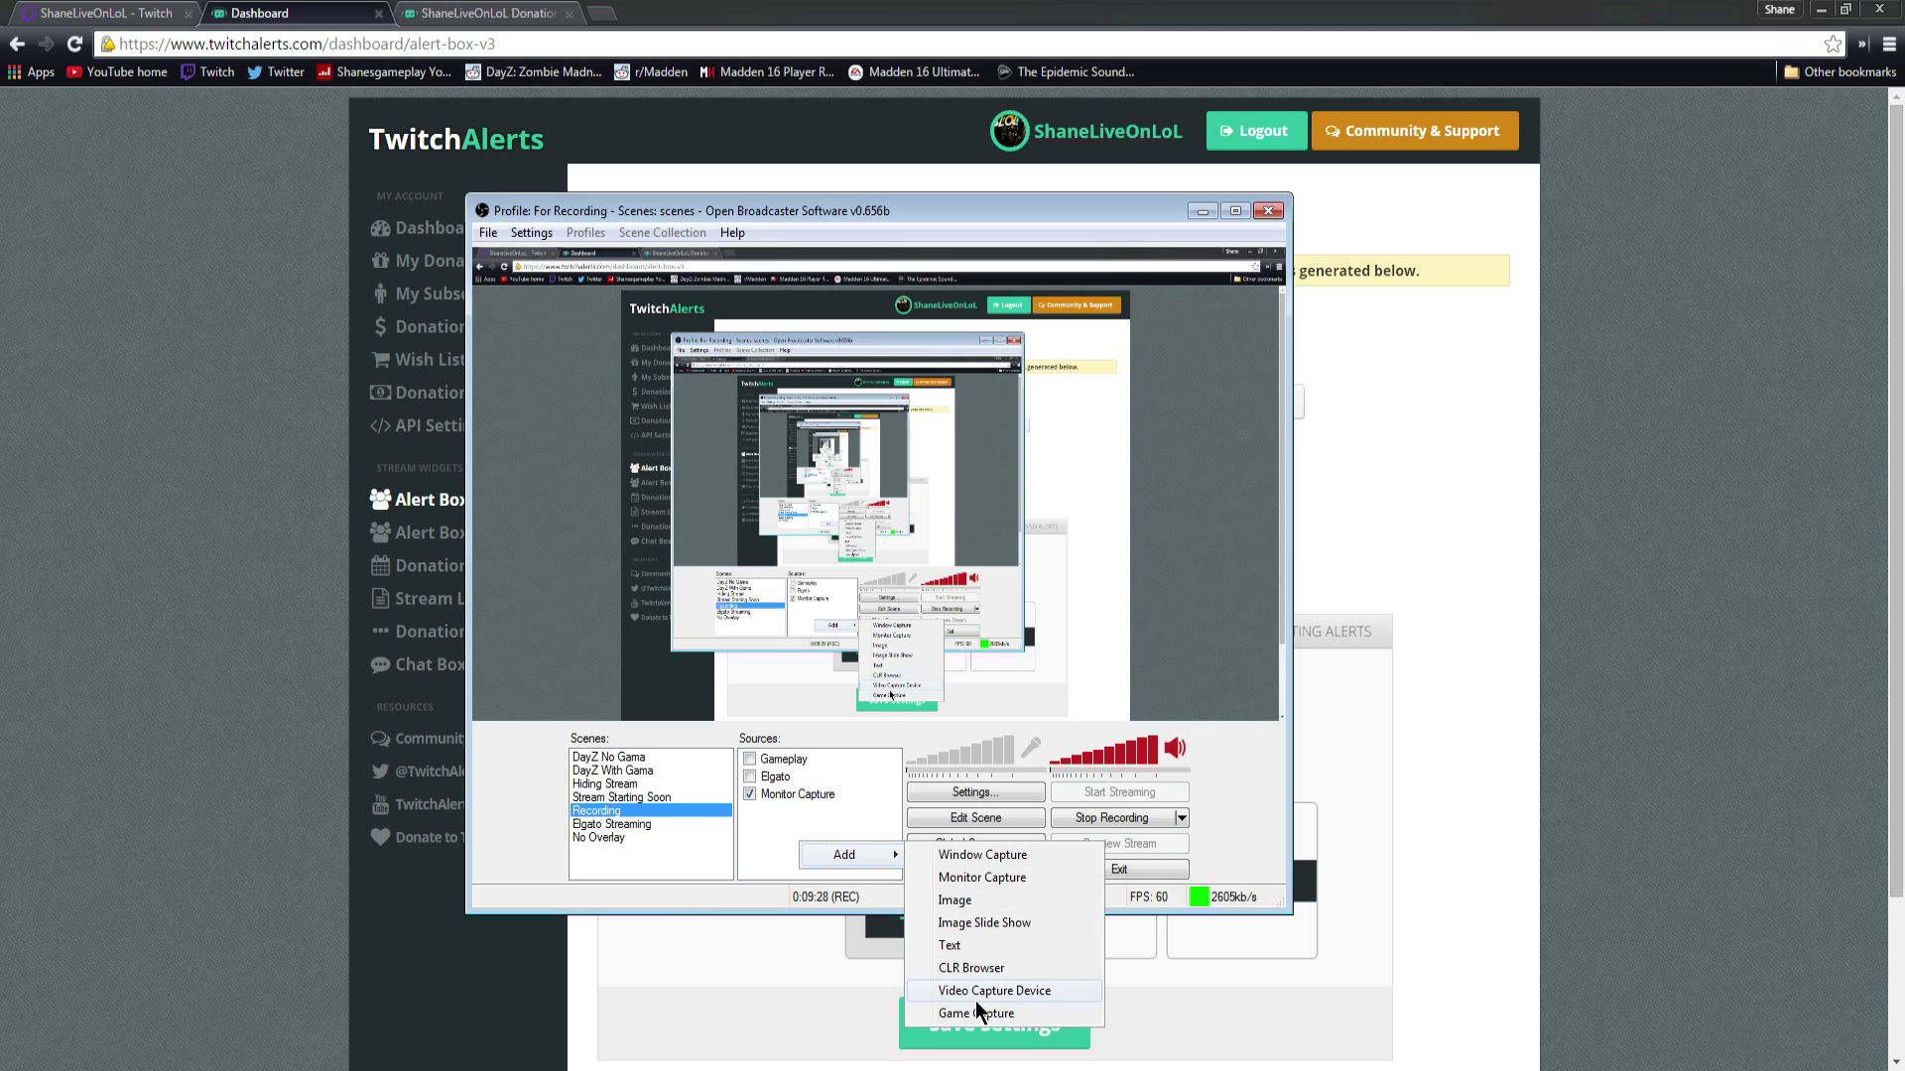
{"action": "left_click", "coordinate": [968, 969]}
{"action": "left_click_drag", "start_coordinate": [876, 493], "coordinate": [727, 521]}
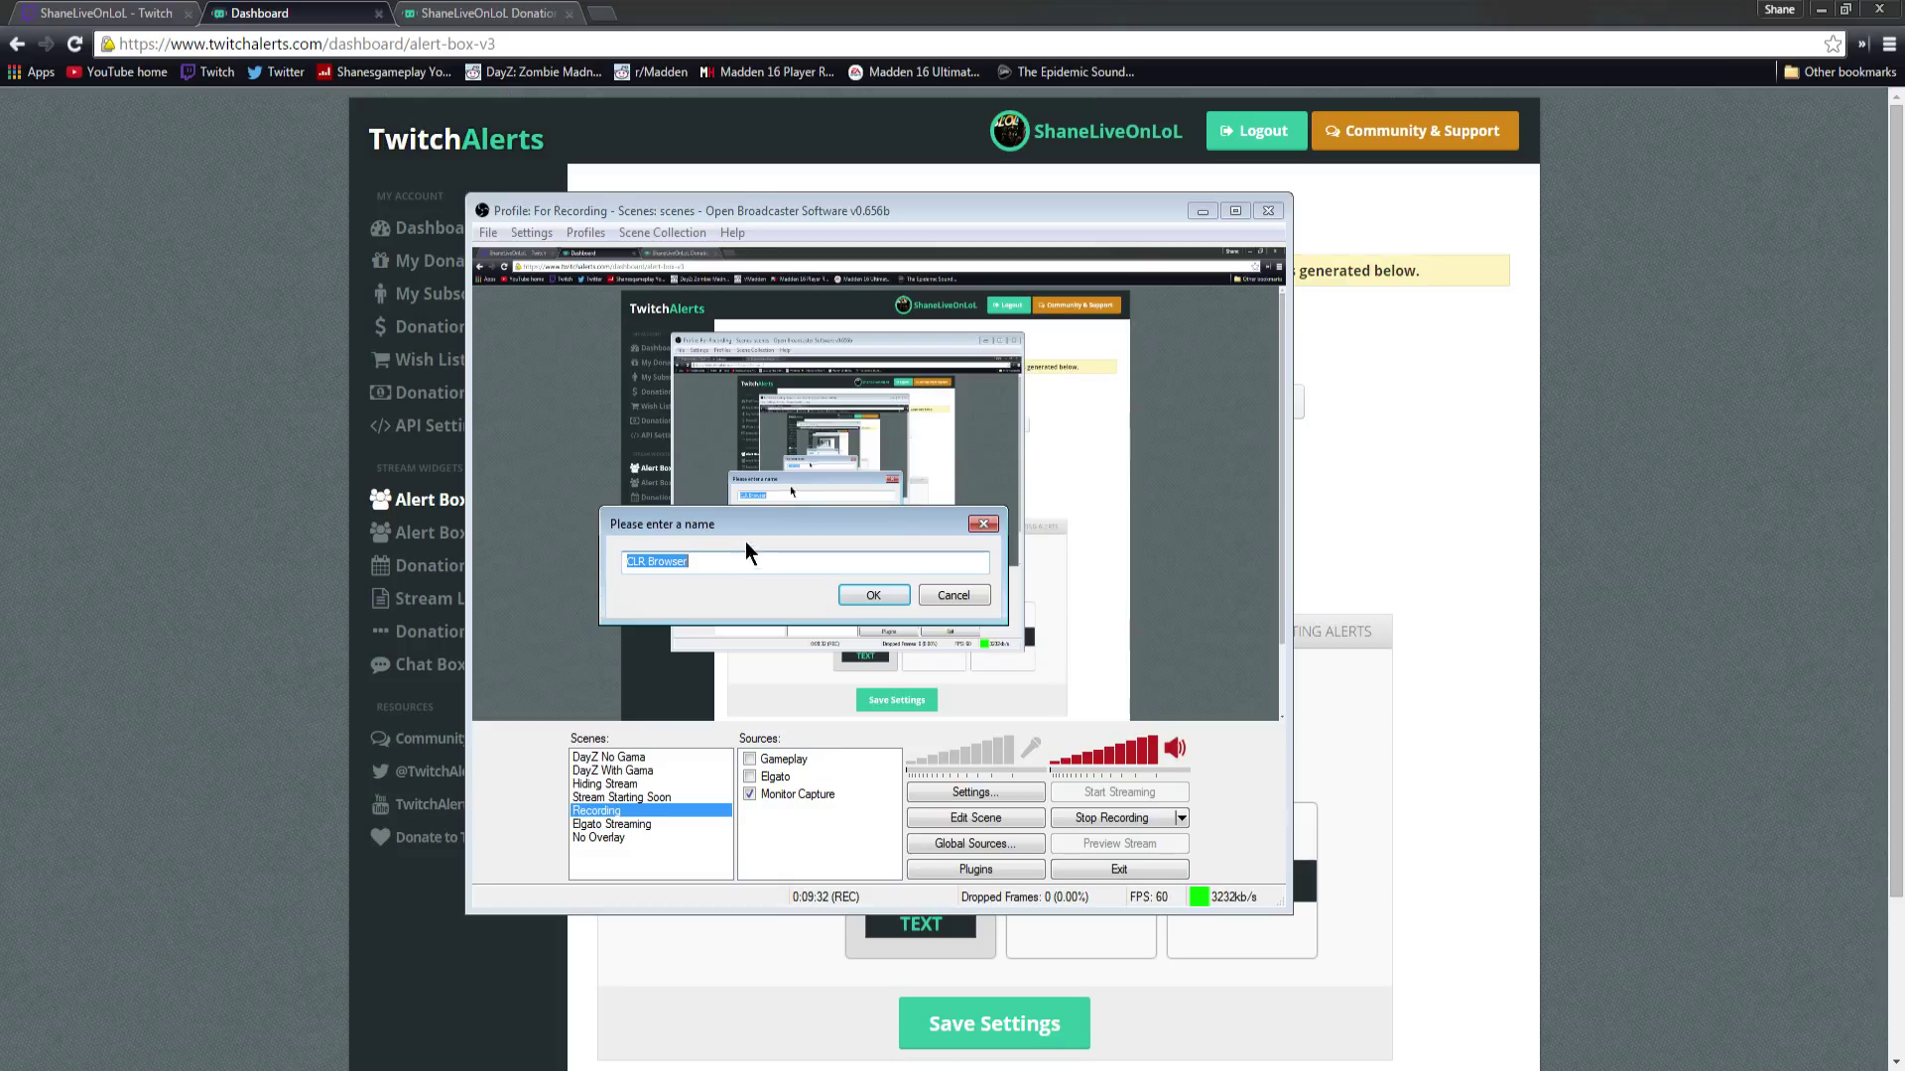
{"action": "type", "text": "Twitch"}
{"action": "key", "text": "BackSpace"}
{"action": "key", "text": "BackSpace"}
{"action": "key", "text": "BackSpace"}
{"action": "key", "text": "BackSpace"}
{"action": "key", "text": "BackSpace"}
{"action": "key", "text": "BackSpace"}
{"action": "type", "text": "Twitch Alert"}
{"action": "key", "text": "Return"}
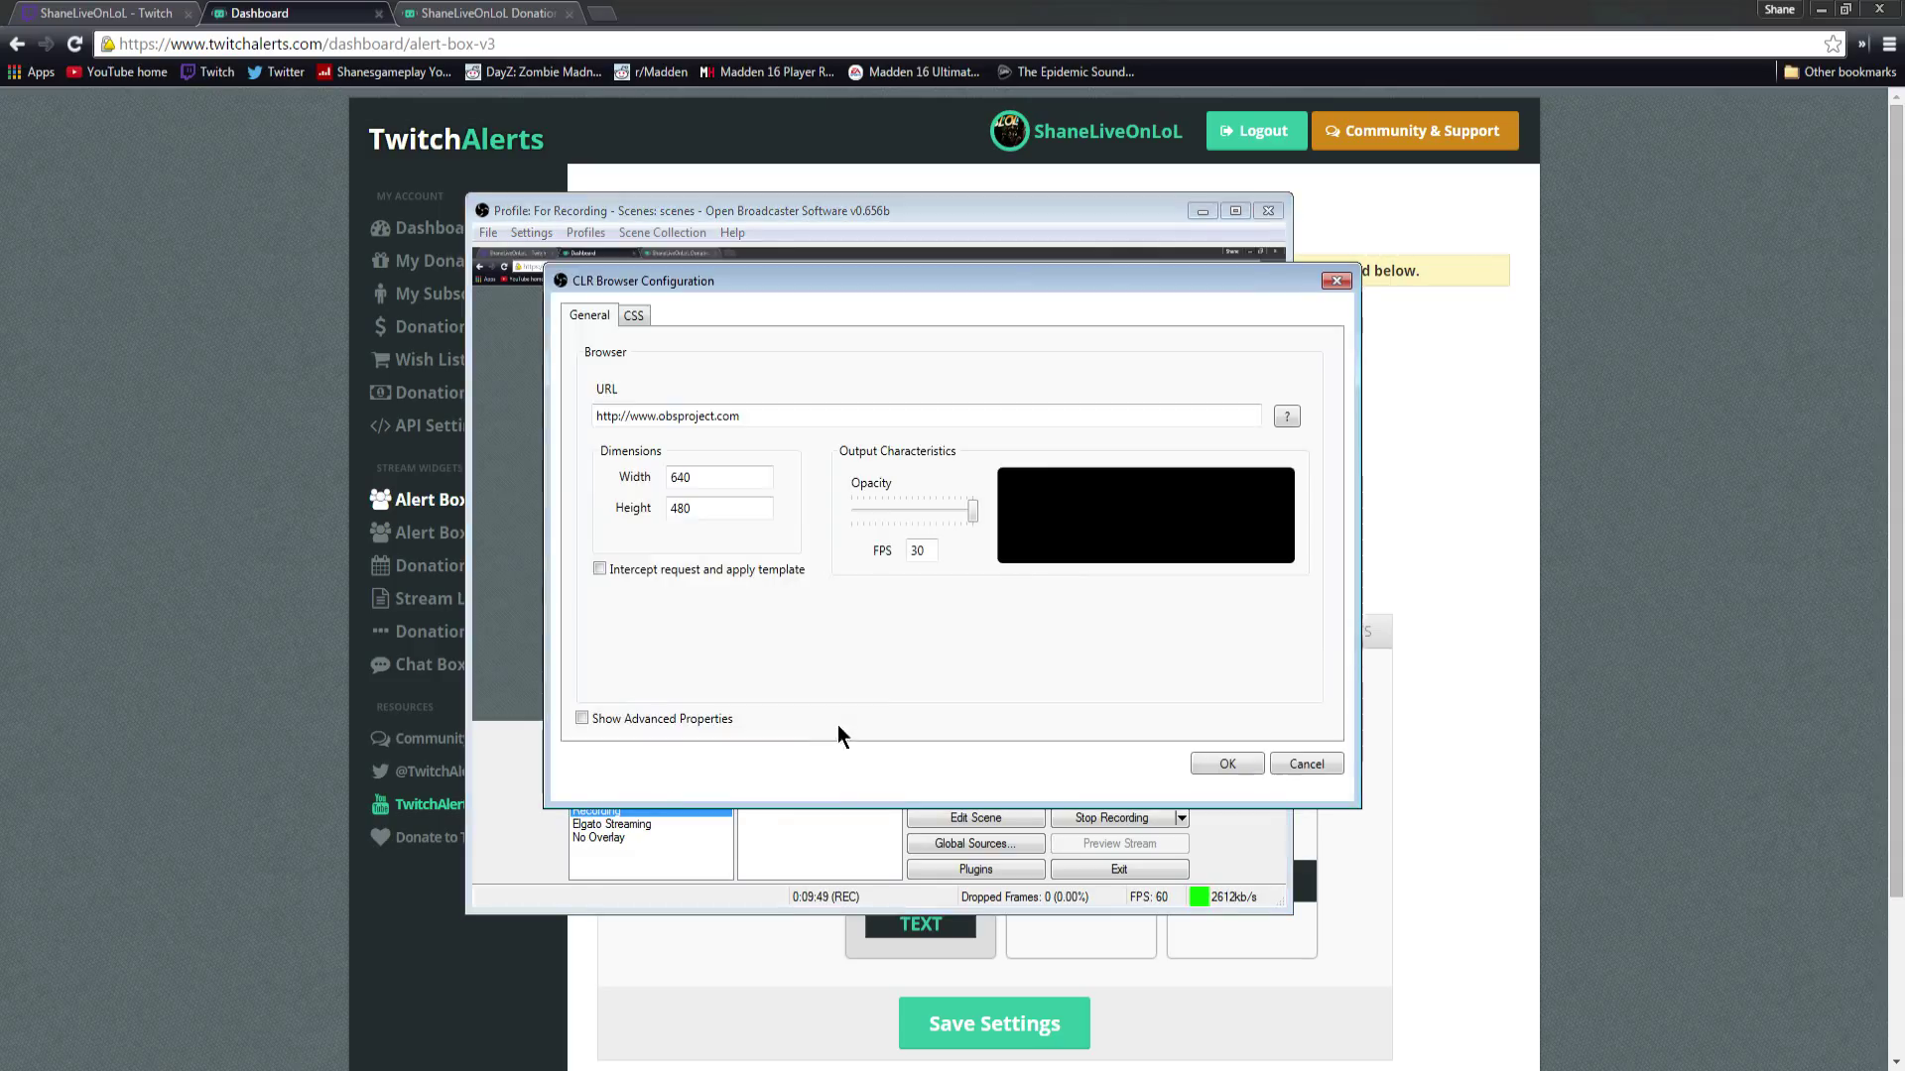
Step: Clear the default source URL, copy the Alert Box widget URL, then cancel and hide OBS
{"action": "left_click_drag", "start_coordinate": [741, 416], "coordinate": [612, 405]}
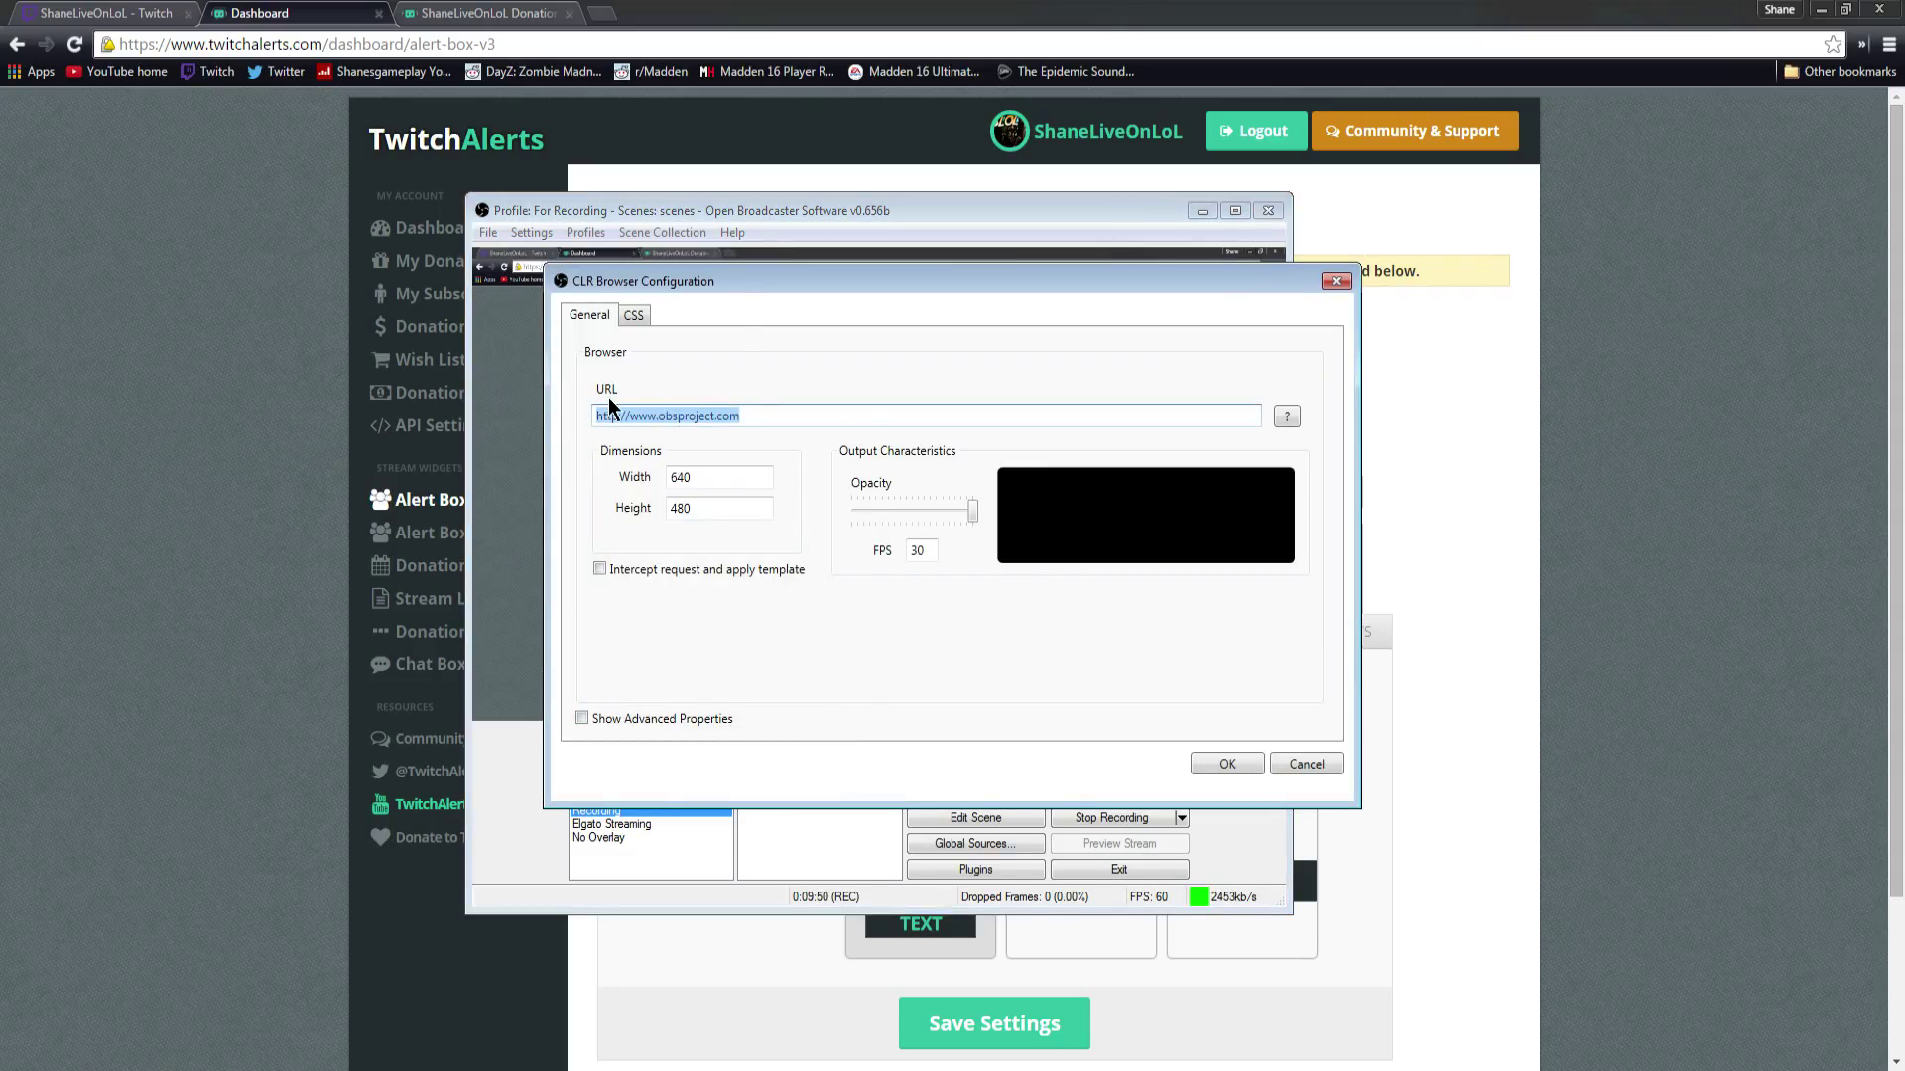
{"action": "key", "text": "BackSpace"}
{"action": "left_click", "coordinate": [280, 526]}
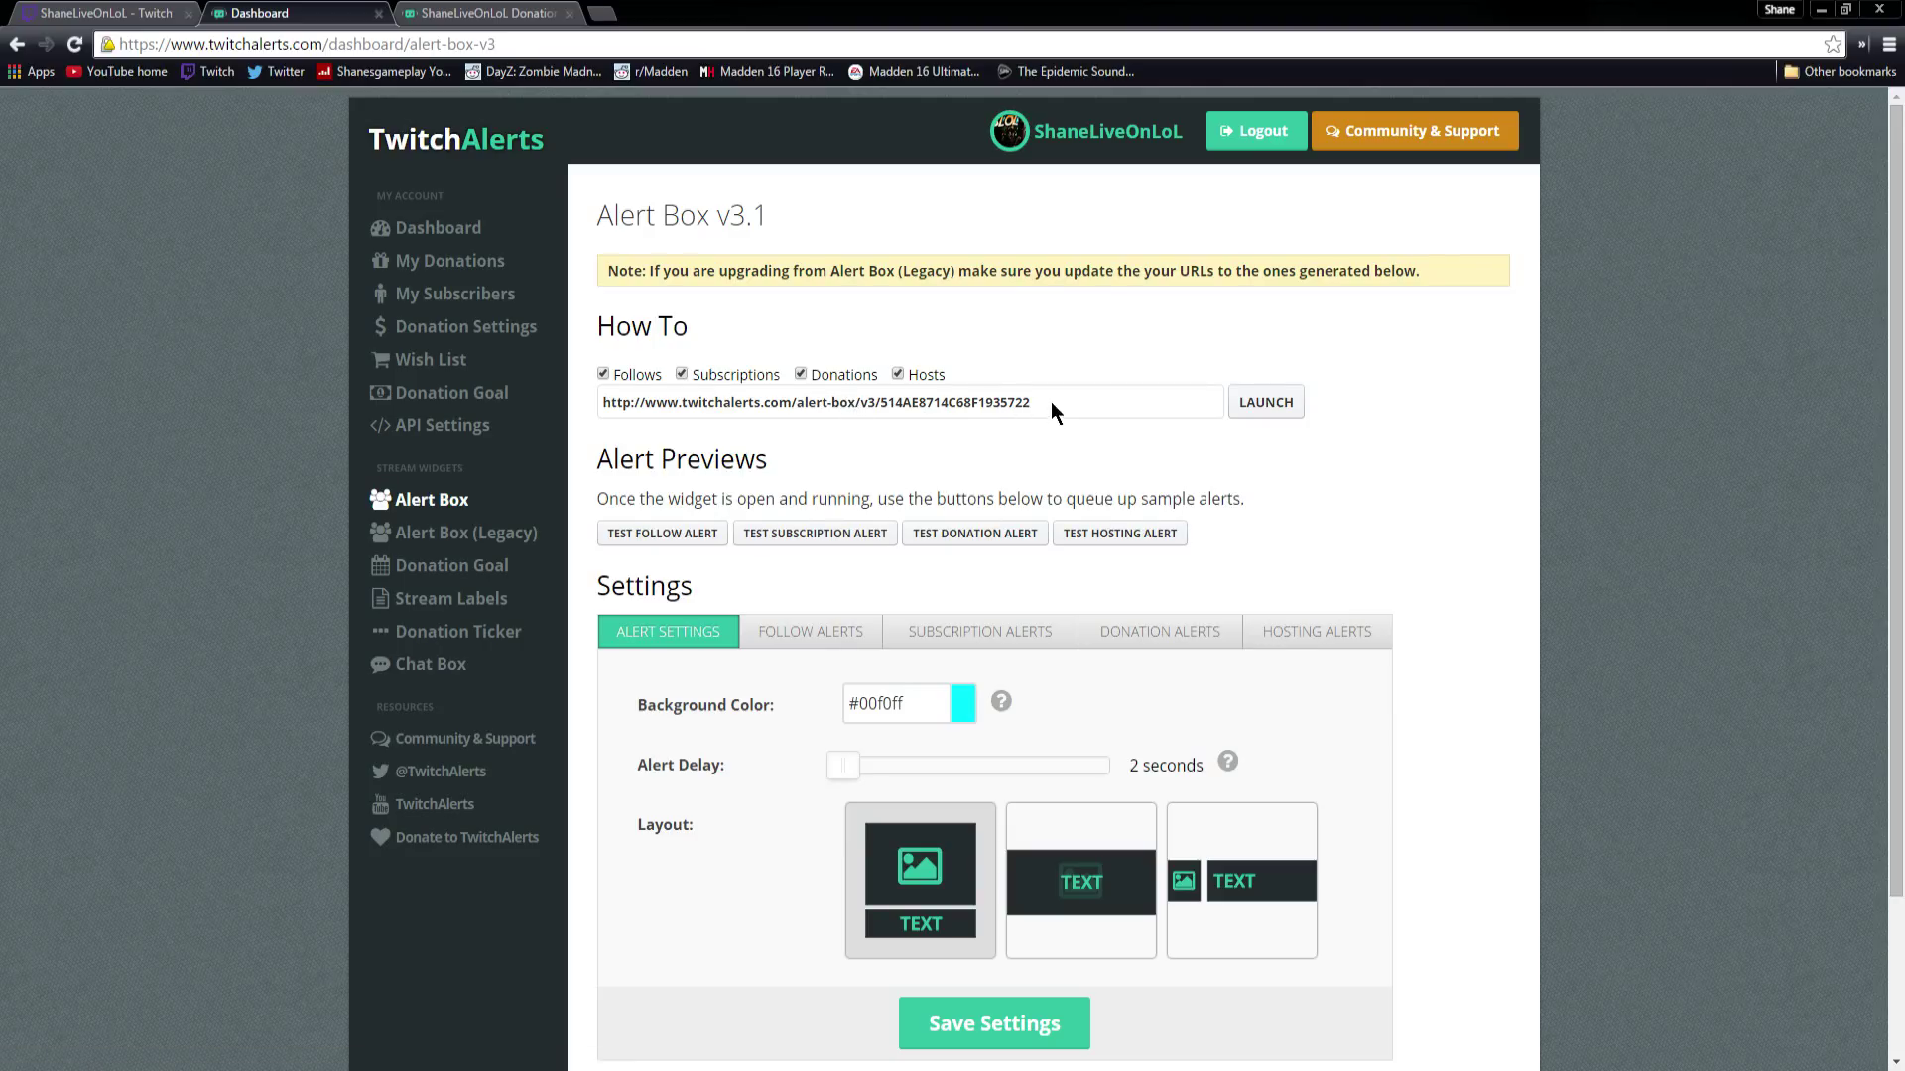
{"action": "left_click_drag", "start_coordinate": [1057, 407], "coordinate": [608, 397]}
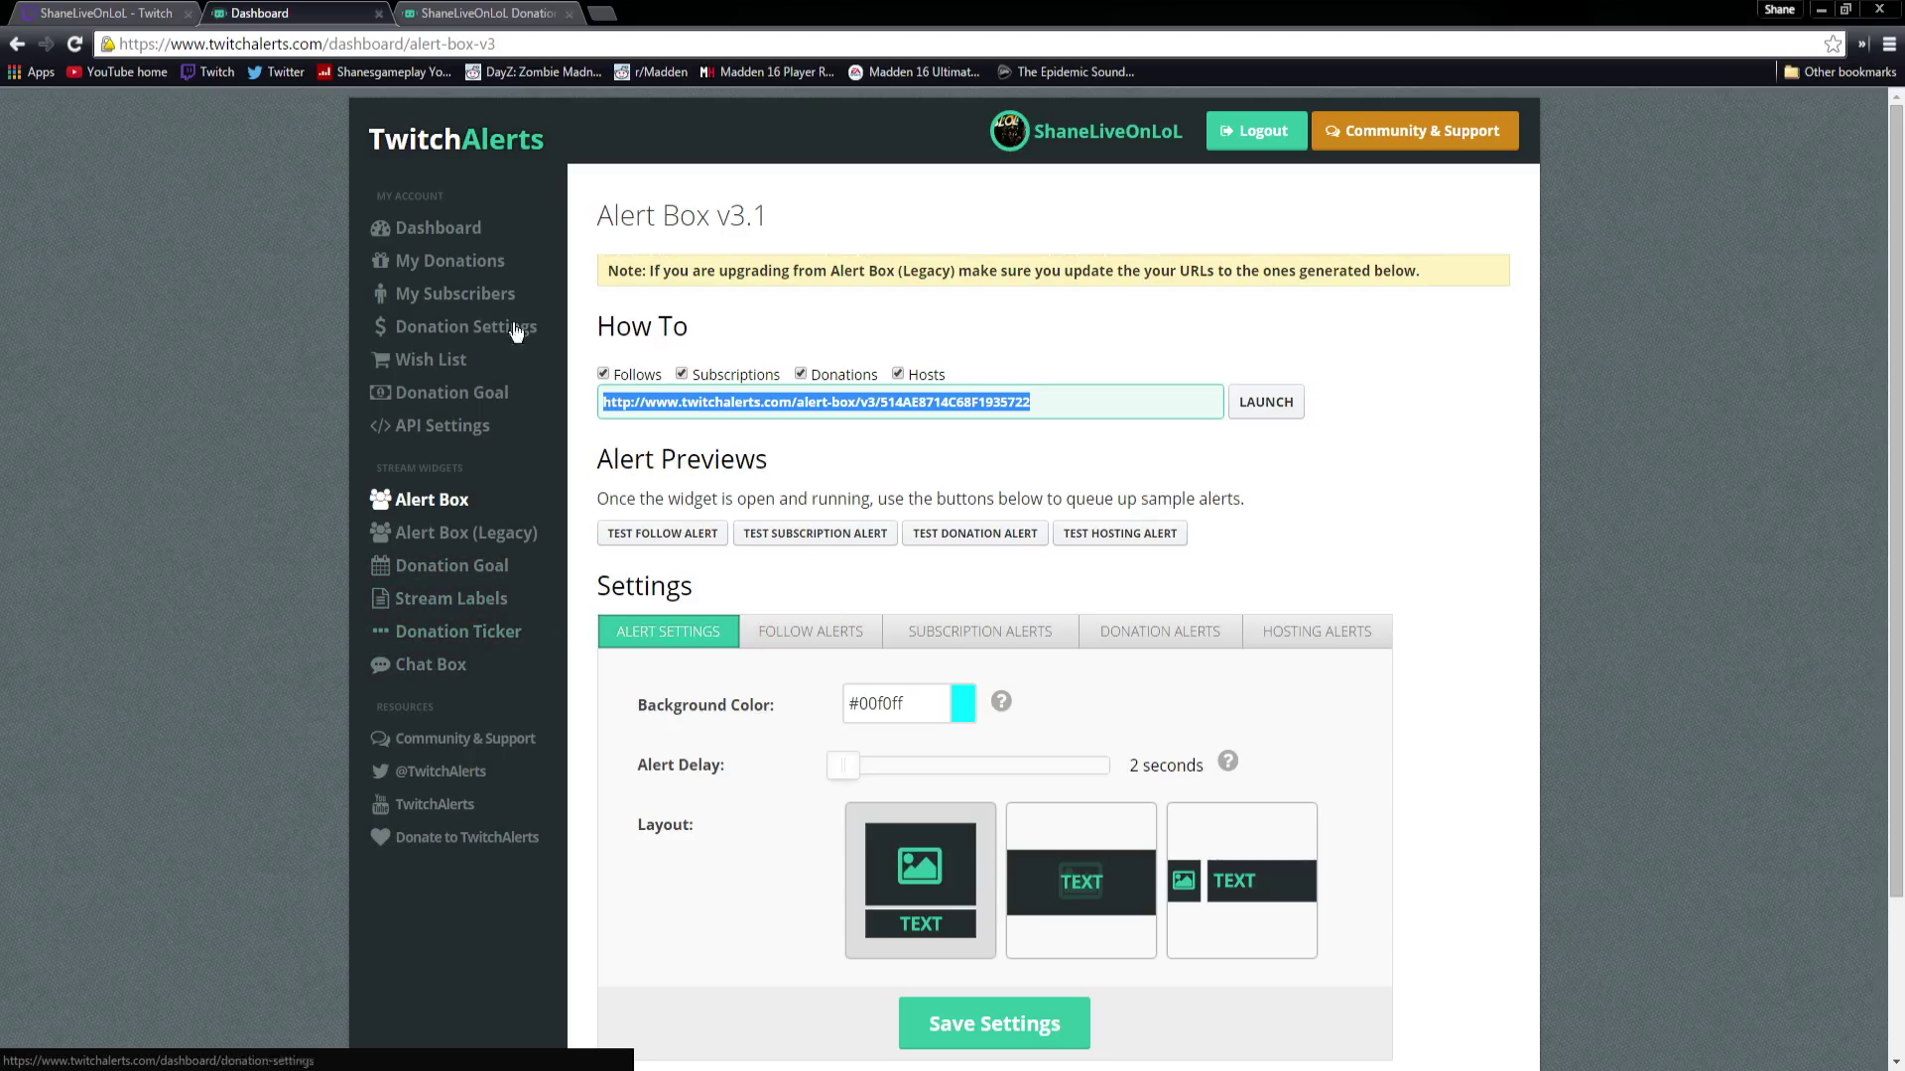
{"action": "key", "text": "alt+Tab"}
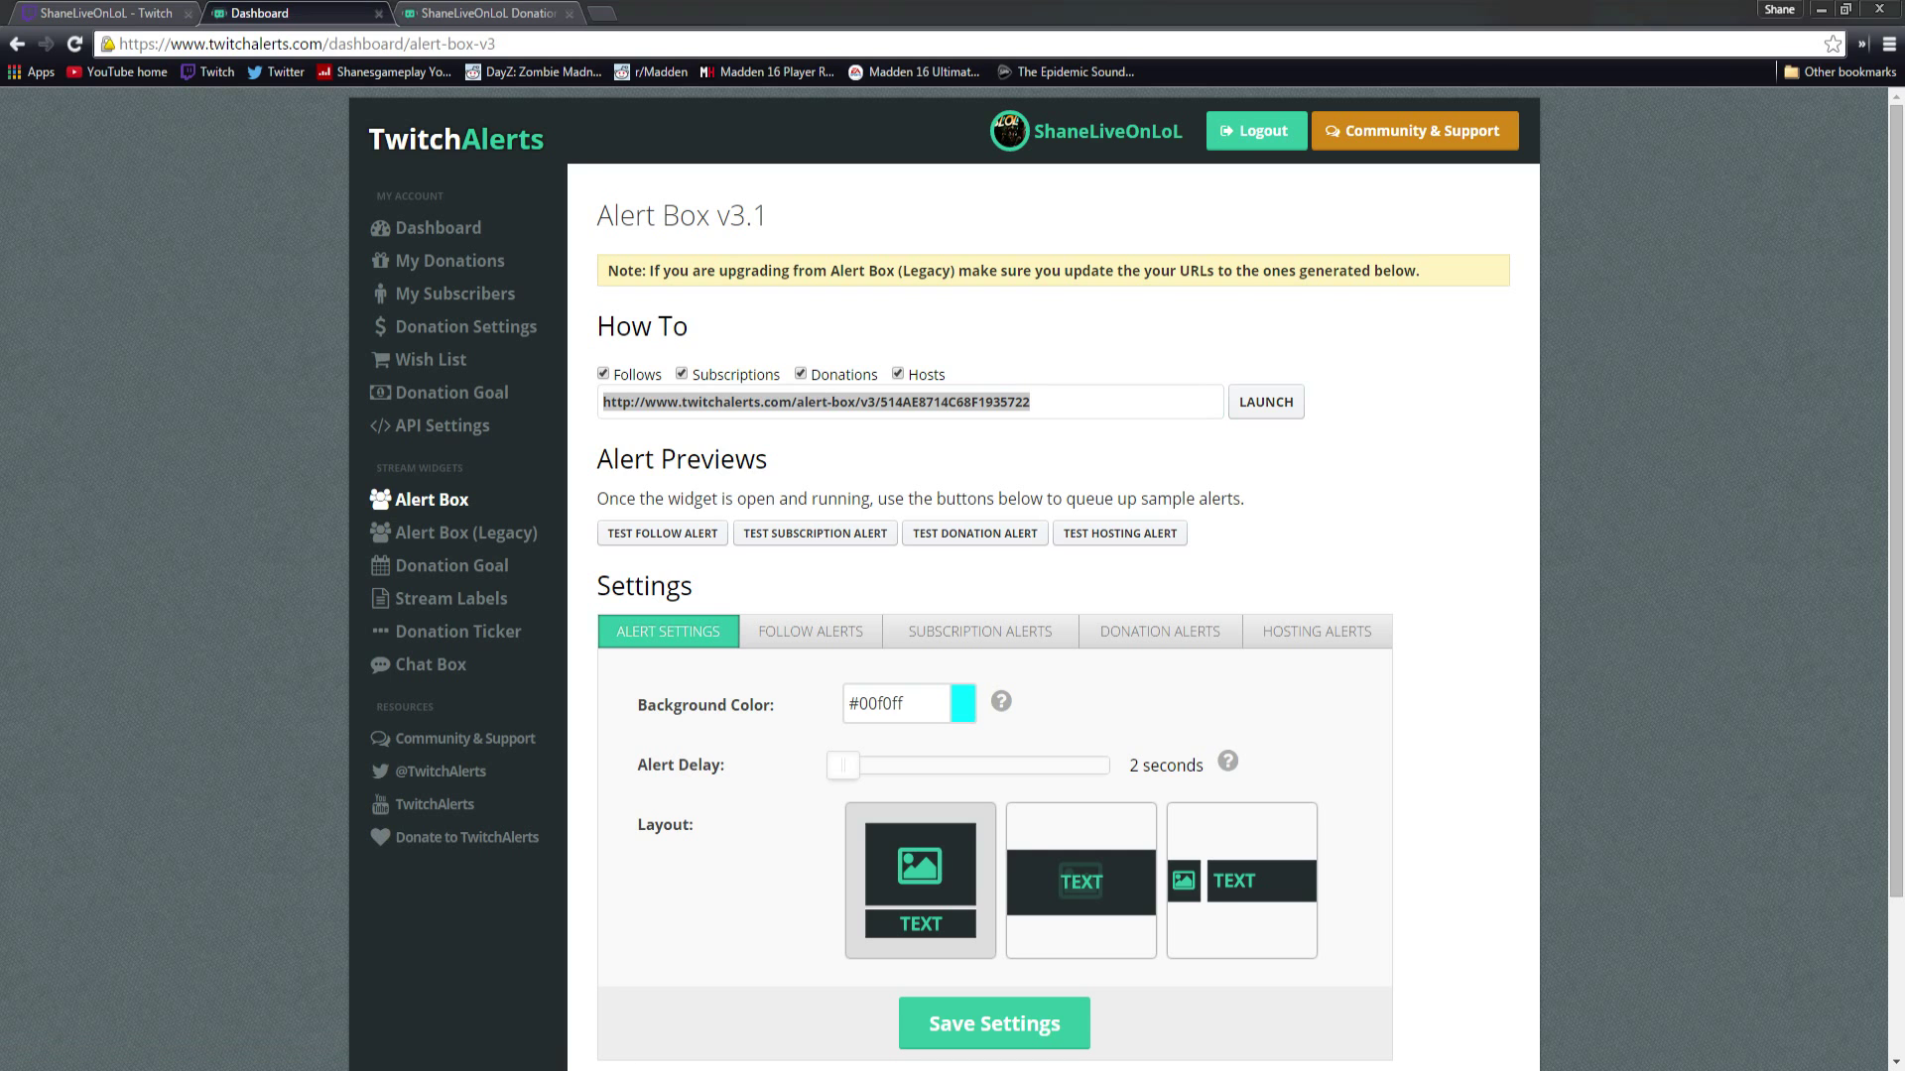
{"action": "left_click_drag", "start_coordinate": [786, 280], "coordinate": [822, 364]}
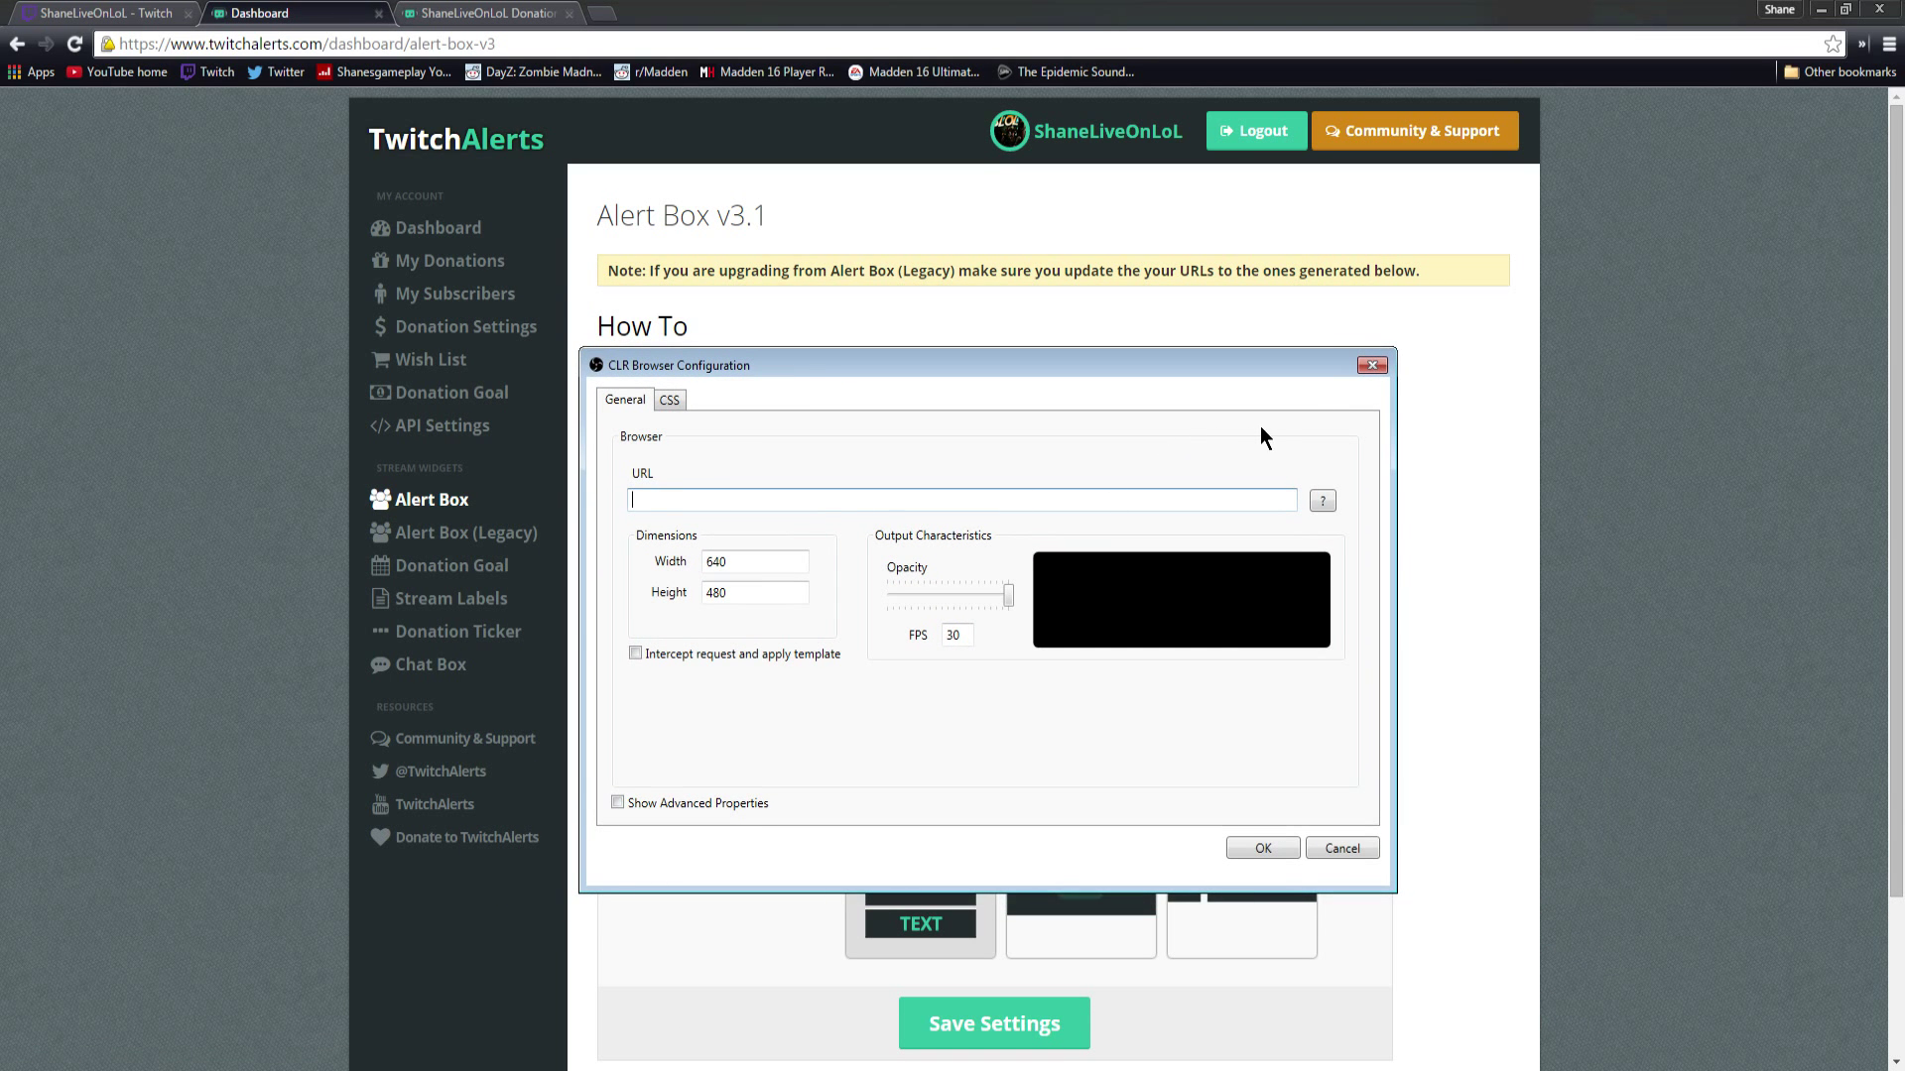
{"action": "left_click", "coordinate": [1348, 848]}
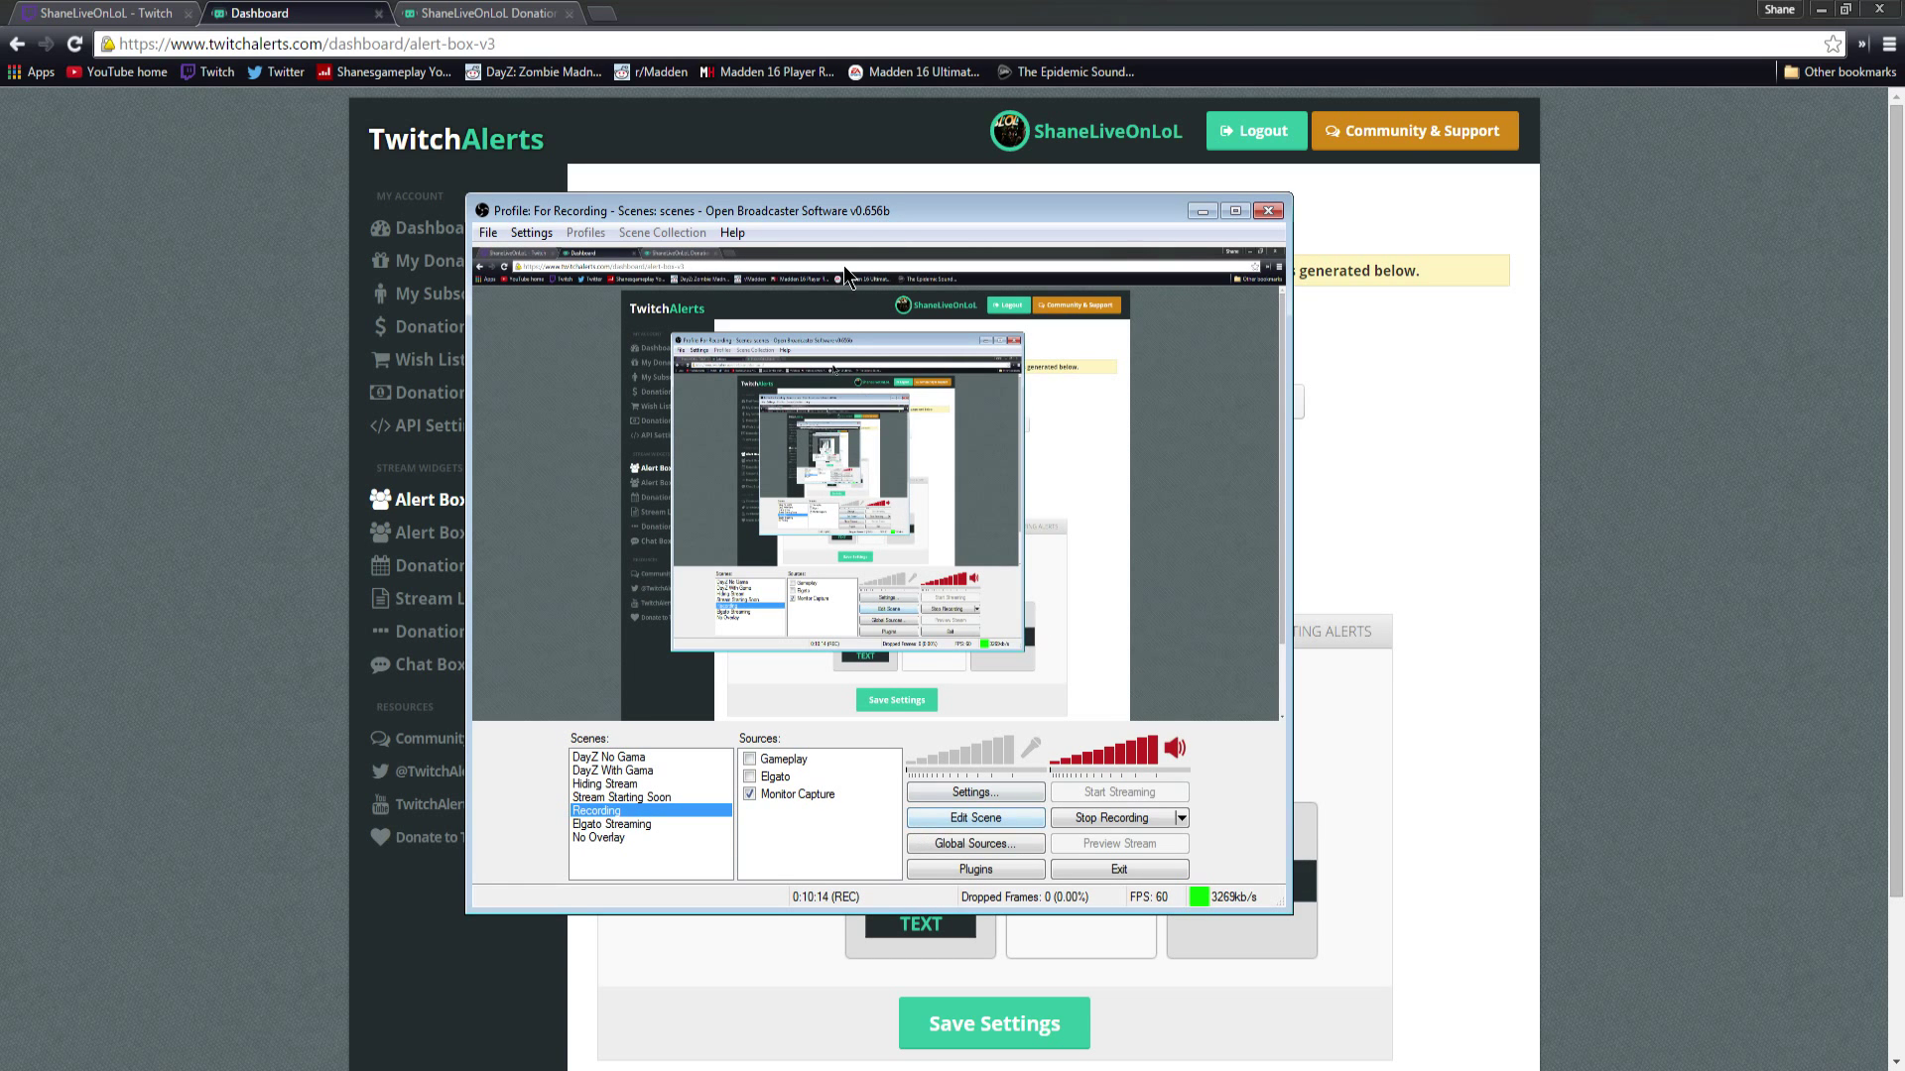
{"action": "key", "text": "alt+Tab"}
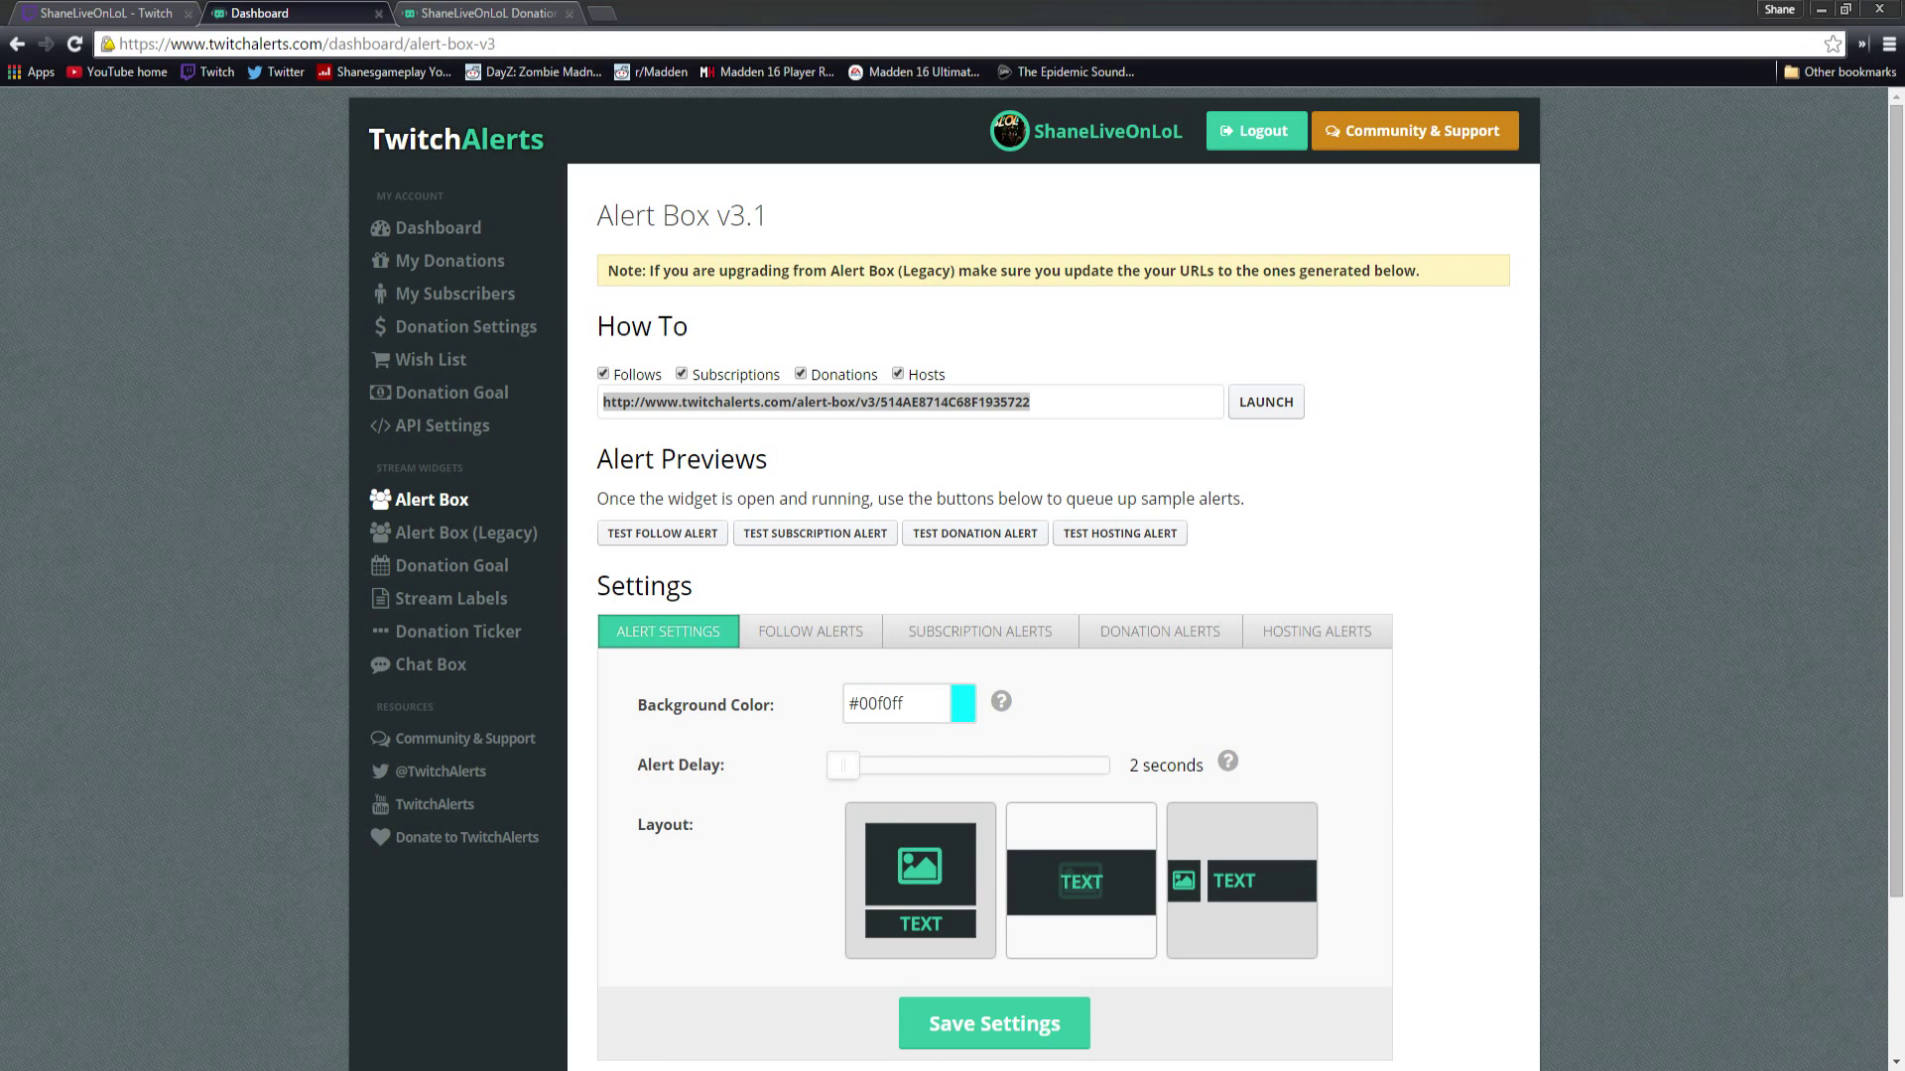
{"action": "left_click", "coordinate": [1724, 801]}
{"action": "scroll", "coordinate": [1723, 800], "scroll_direction": "down", "scroll_amount": 2}
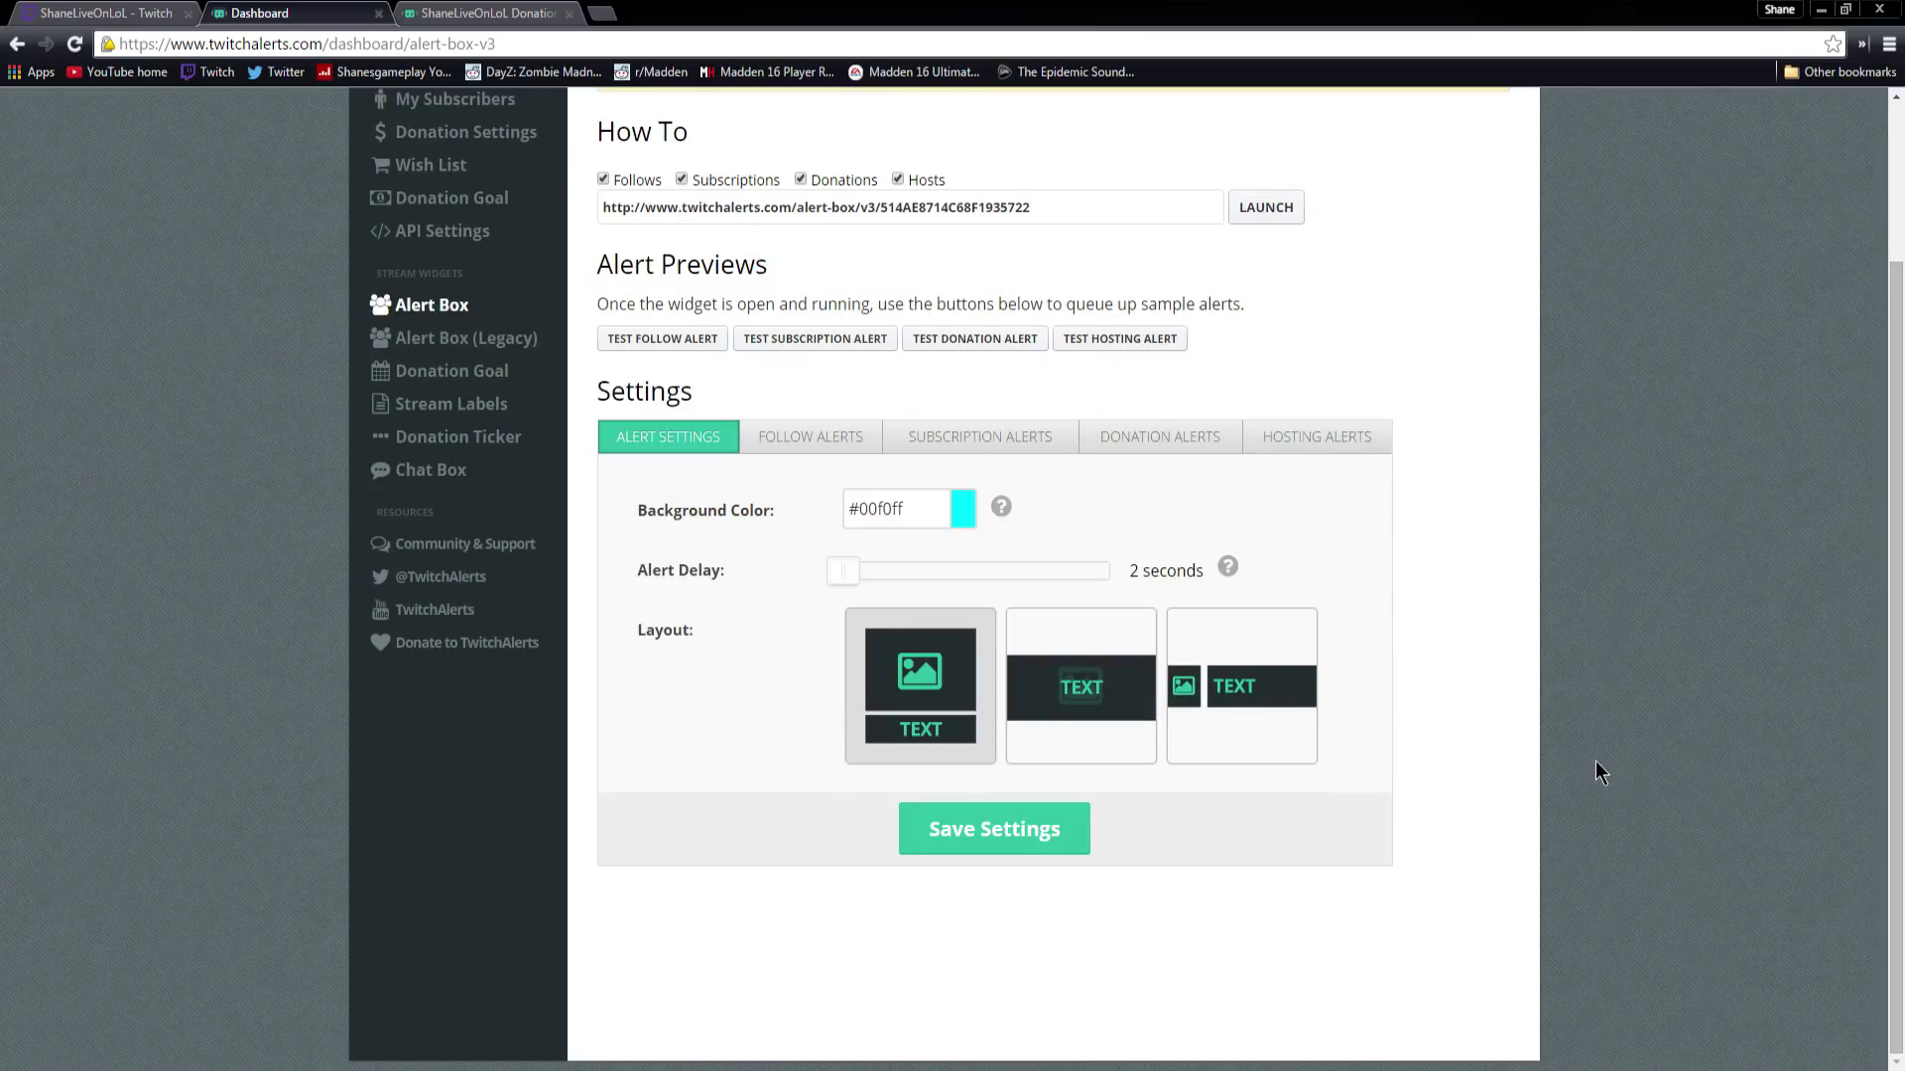
{"action": "left_click", "coordinate": [838, 443]}
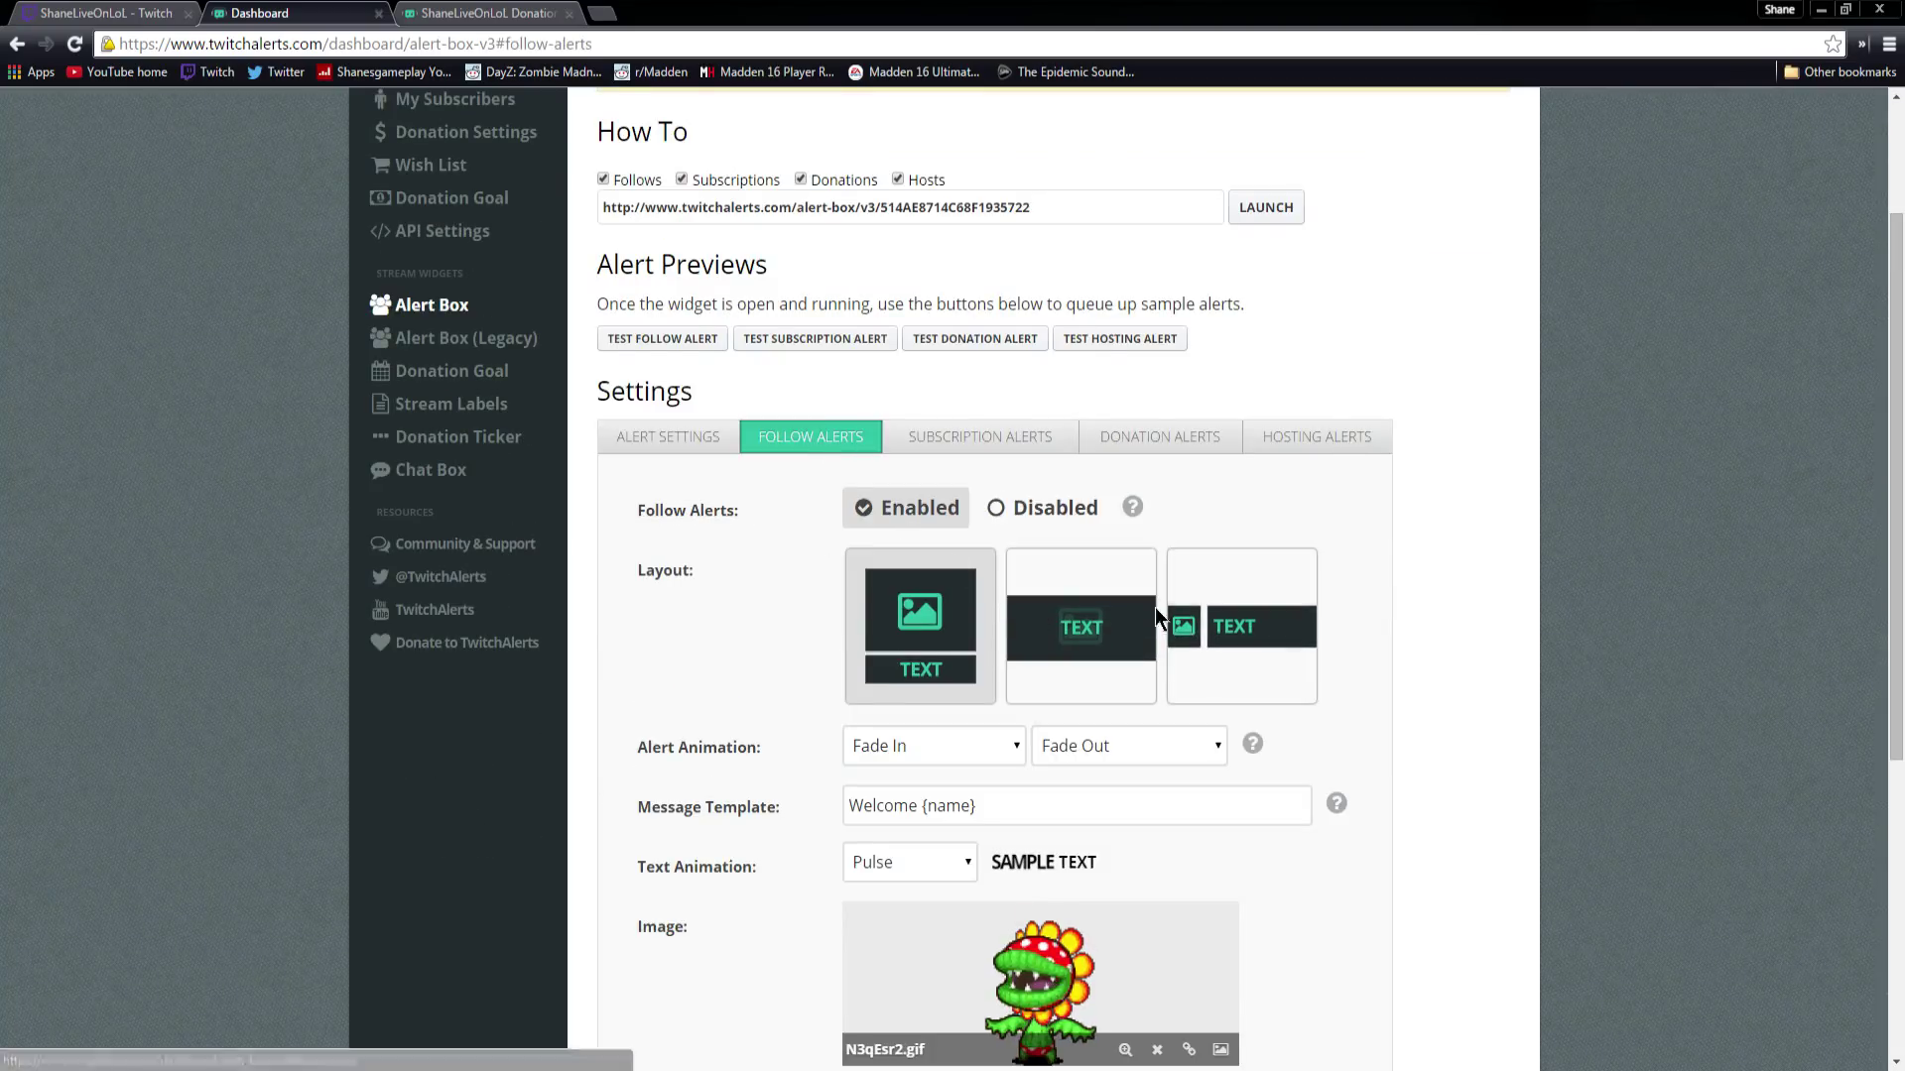
{"action": "left_click", "coordinate": [1133, 444]}
{"action": "left_click", "coordinate": [823, 441]}
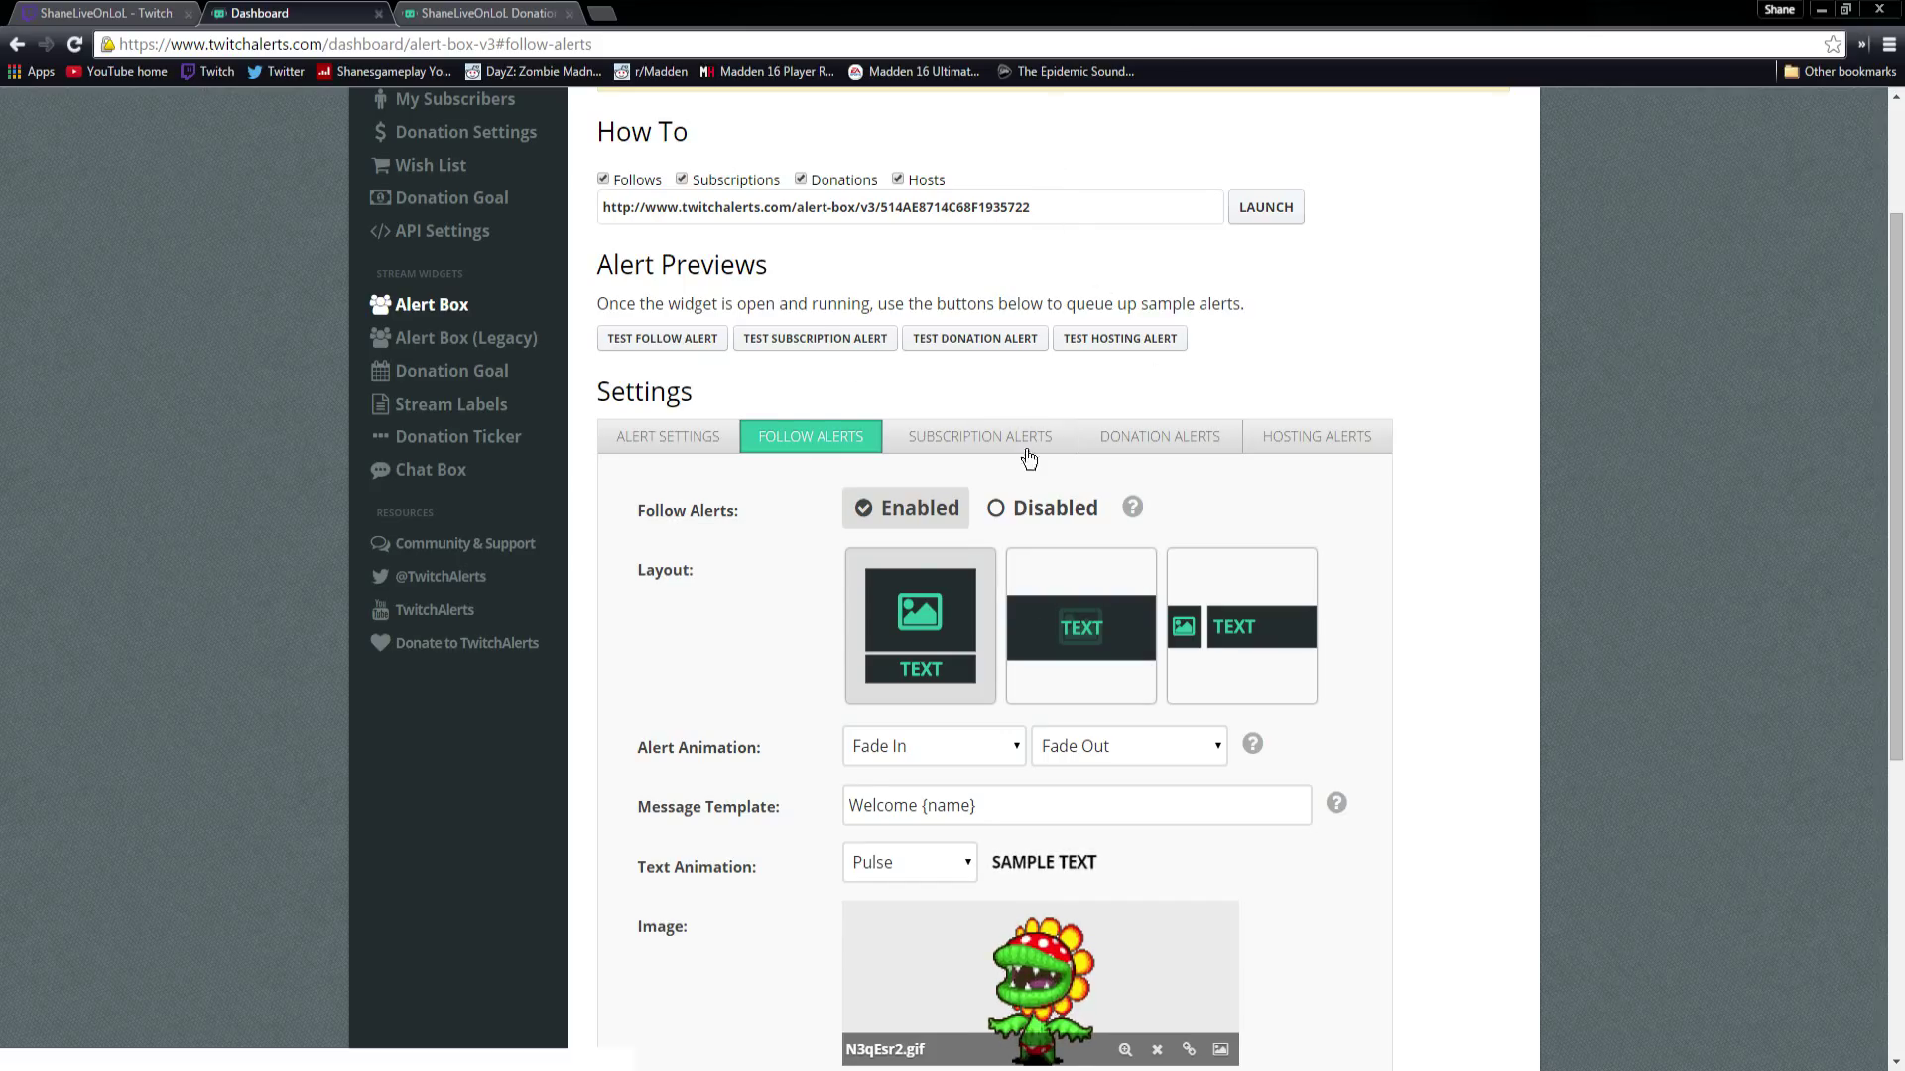
{"action": "scroll", "coordinate": [699, 533], "scroll_direction": "down", "scroll_amount": 2}
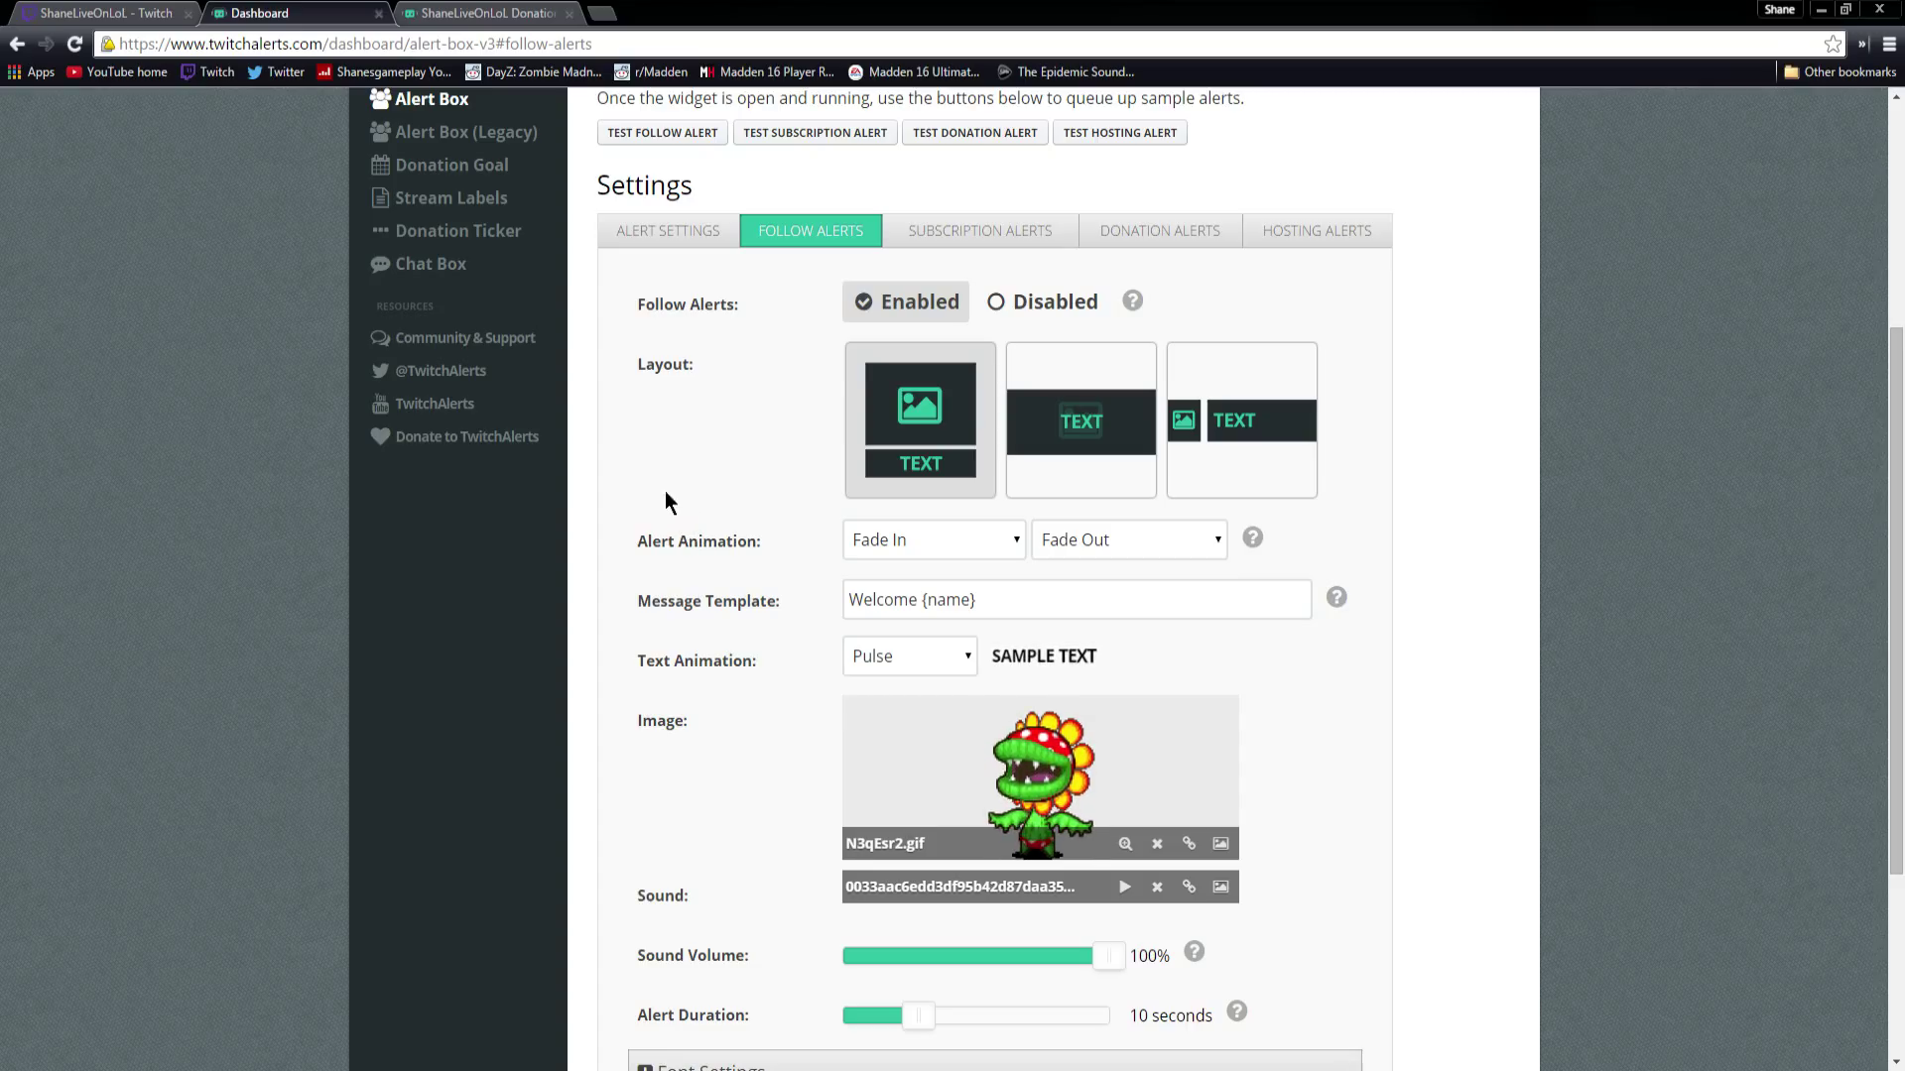
{"action": "left_click", "coordinate": [657, 234]}
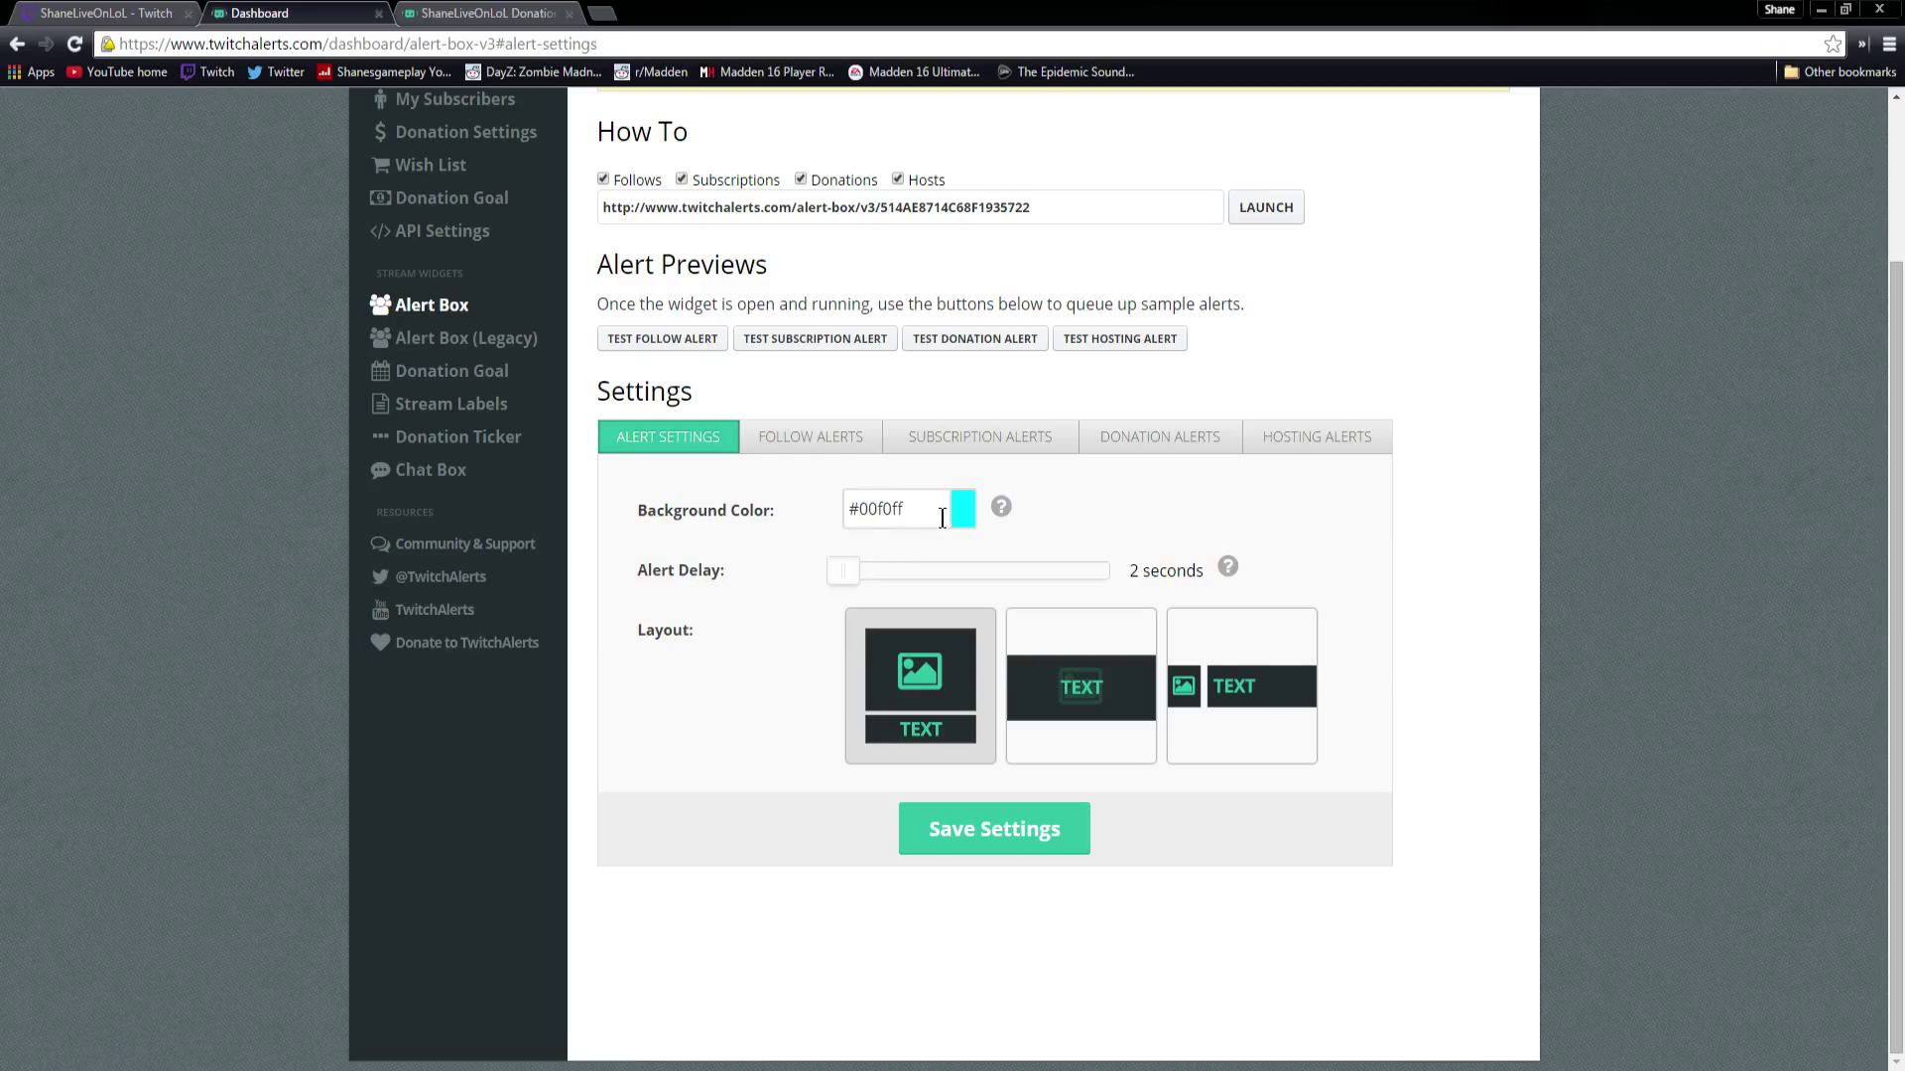
{"action": "left_click_drag", "start_coordinate": [832, 566], "coordinate": [919, 579]}
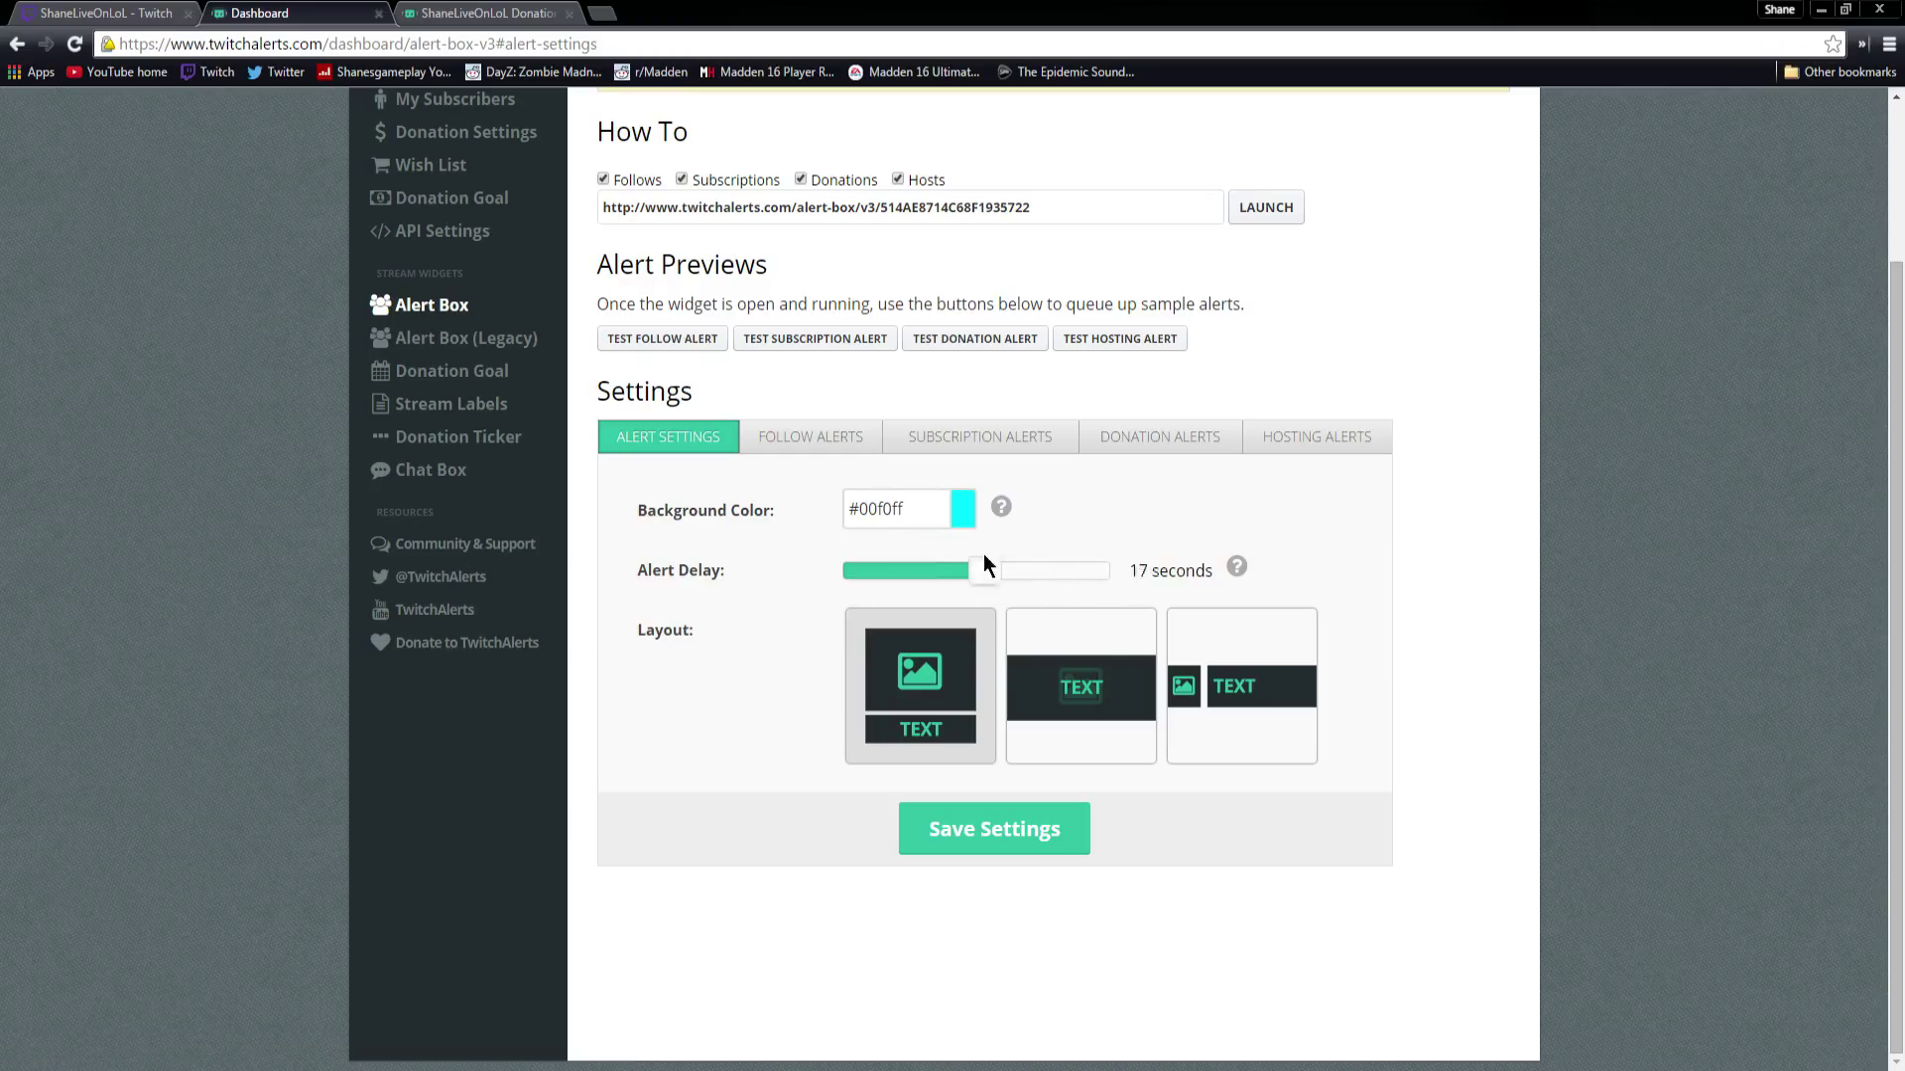
{"action": "left_click_drag", "start_coordinate": [1087, 607], "coordinate": [740, 604]}
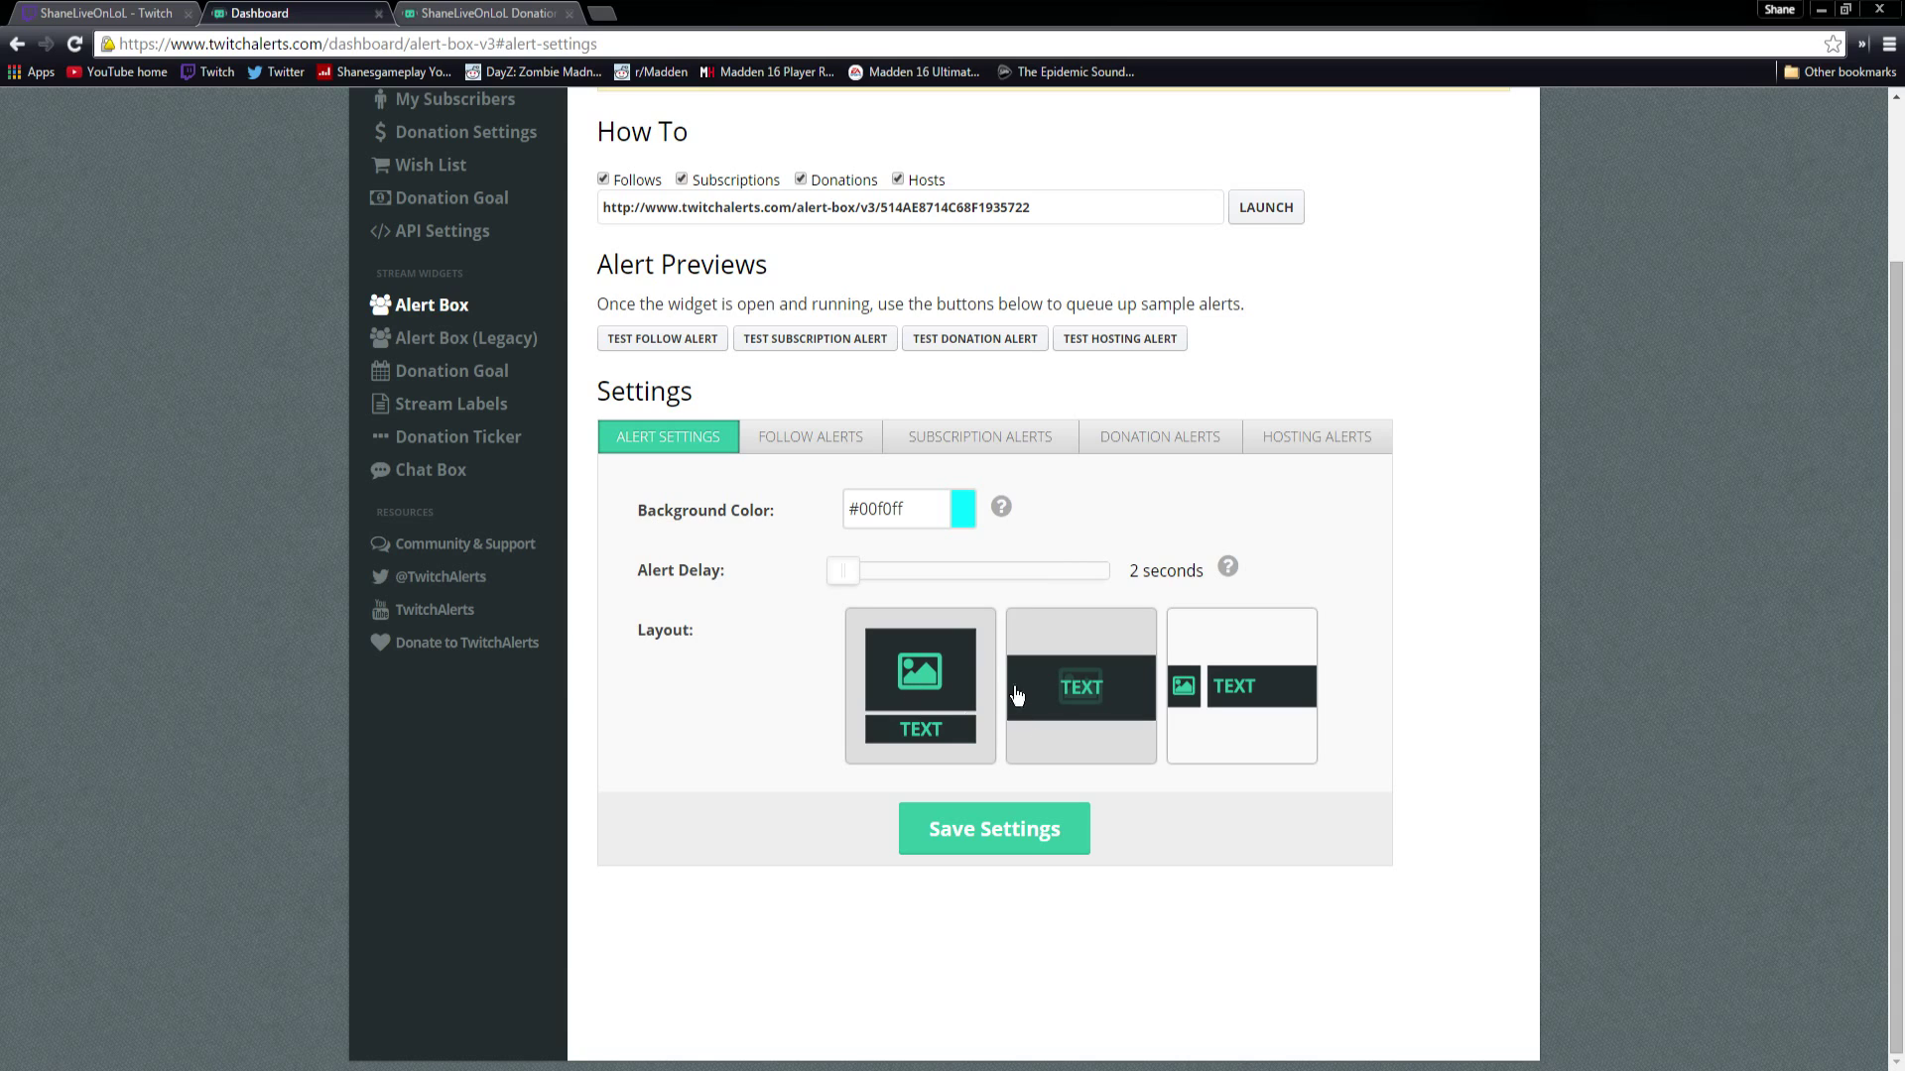
Step: Switch to the Donation Alerts settings and scroll down to the animation options
{"action": "left_click", "coordinate": [829, 457]}
{"action": "left_click", "coordinate": [1098, 445]}
{"action": "scroll", "coordinate": [996, 665], "scroll_direction": "down", "scroll_amount": 6}
{"action": "scroll", "coordinate": [954, 615], "scroll_direction": "up", "scroll_amount": 9}
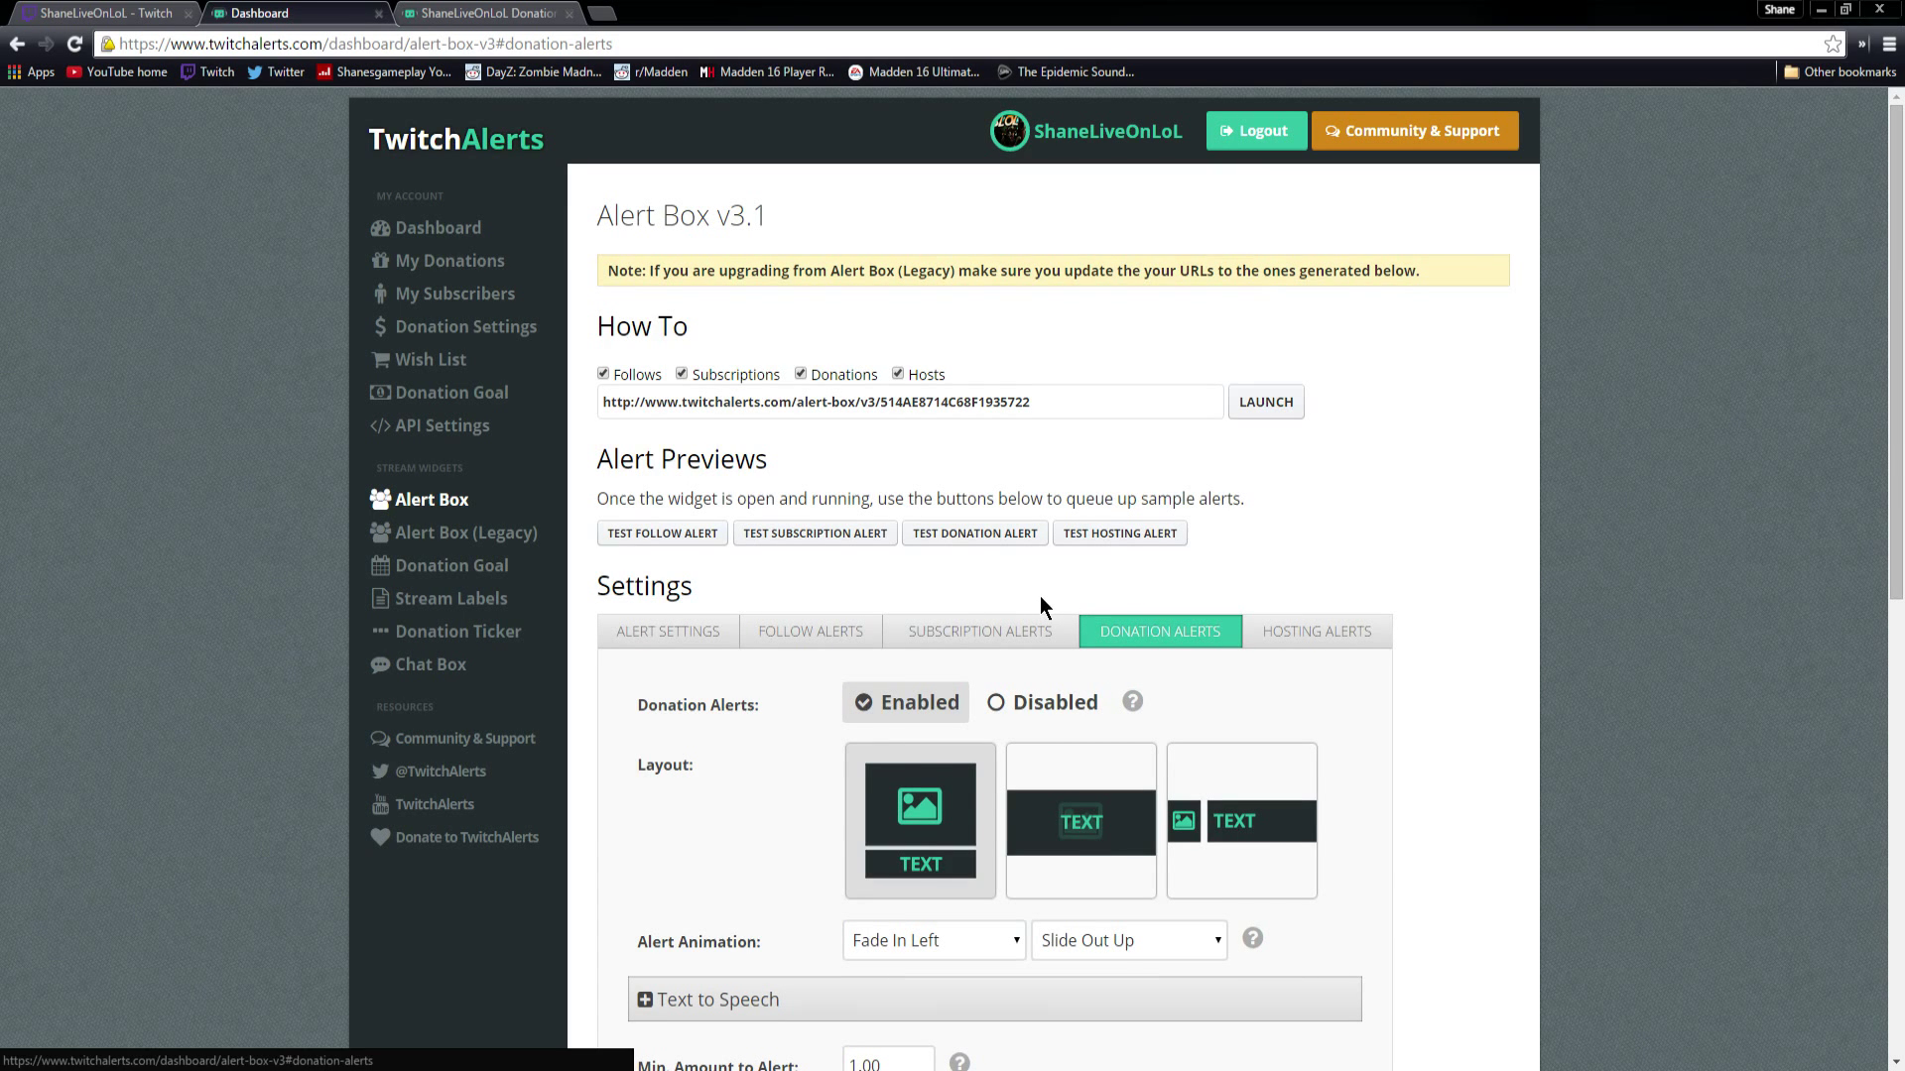
{"action": "scroll", "coordinate": [877, 552], "scroll_direction": "down", "scroll_amount": 2}
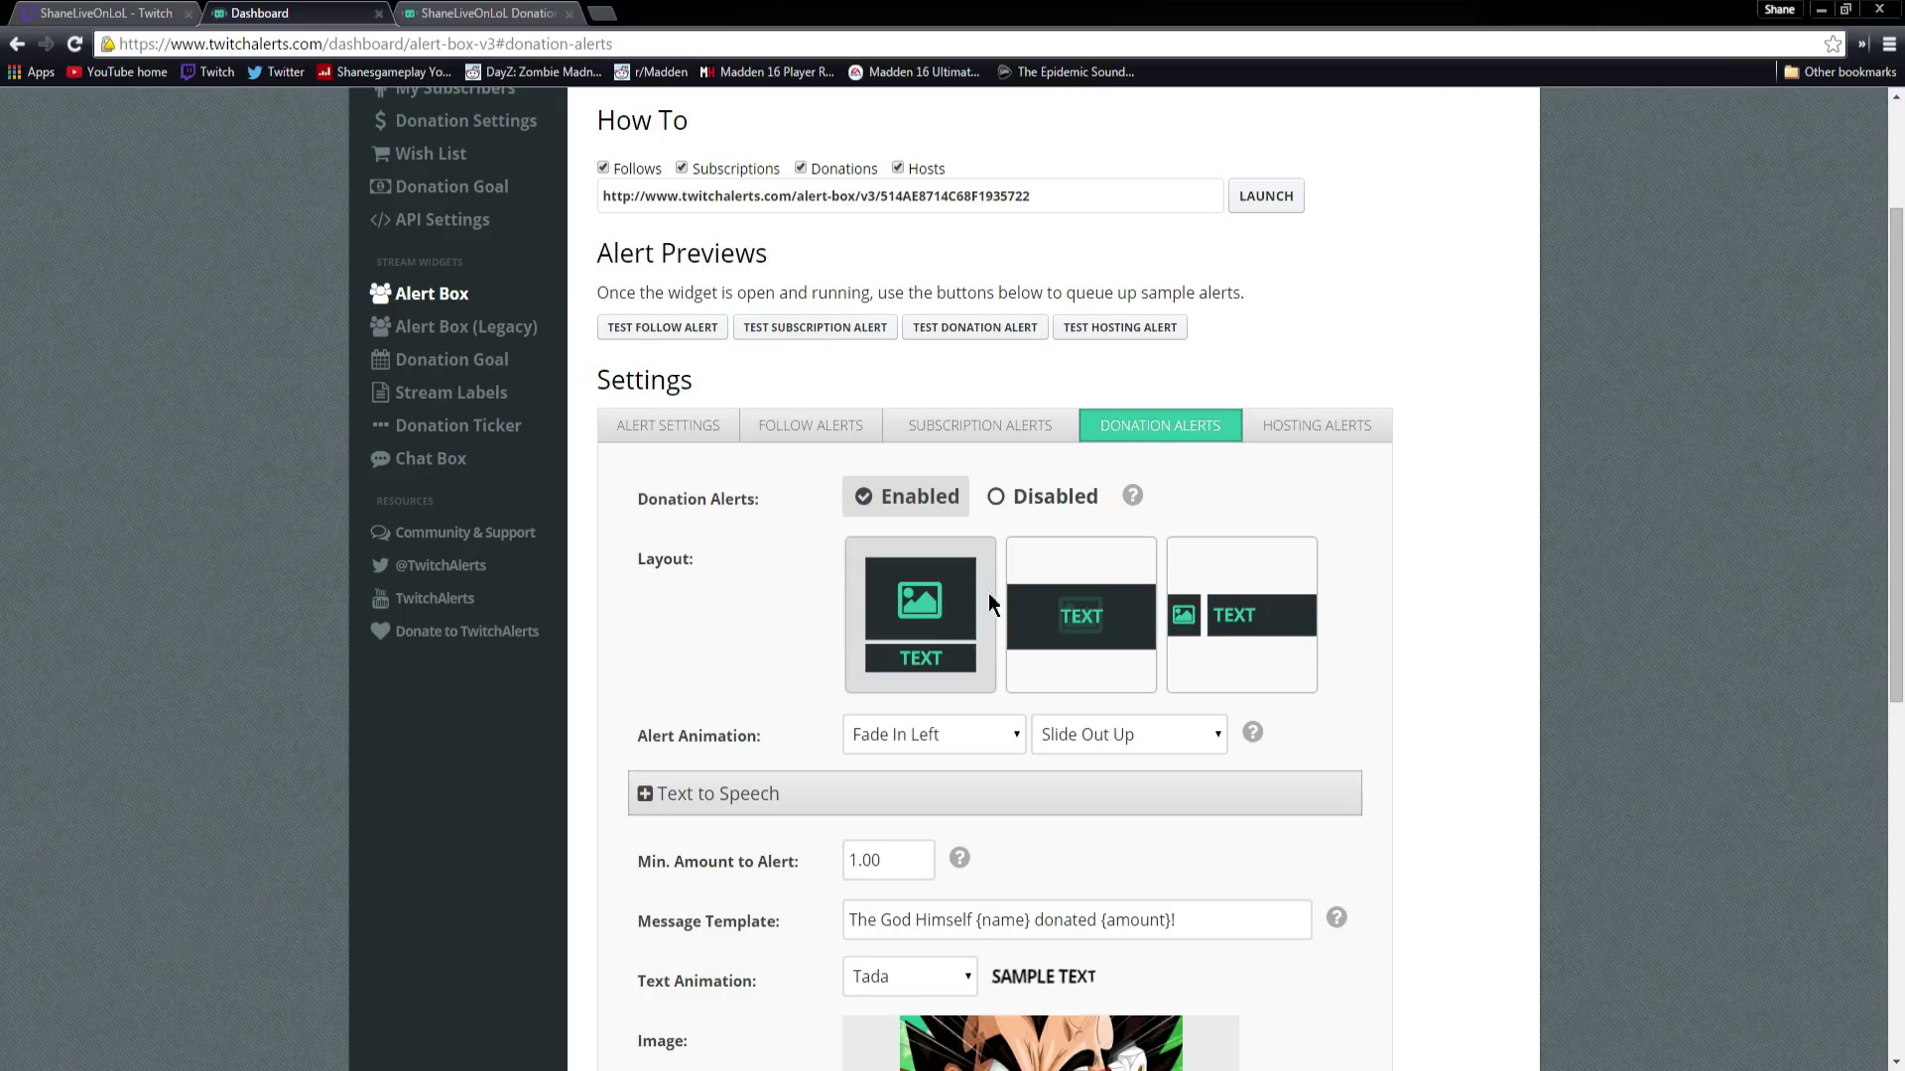
{"action": "scroll", "coordinate": [1081, 680], "scroll_direction": "down", "scroll_amount": 2}
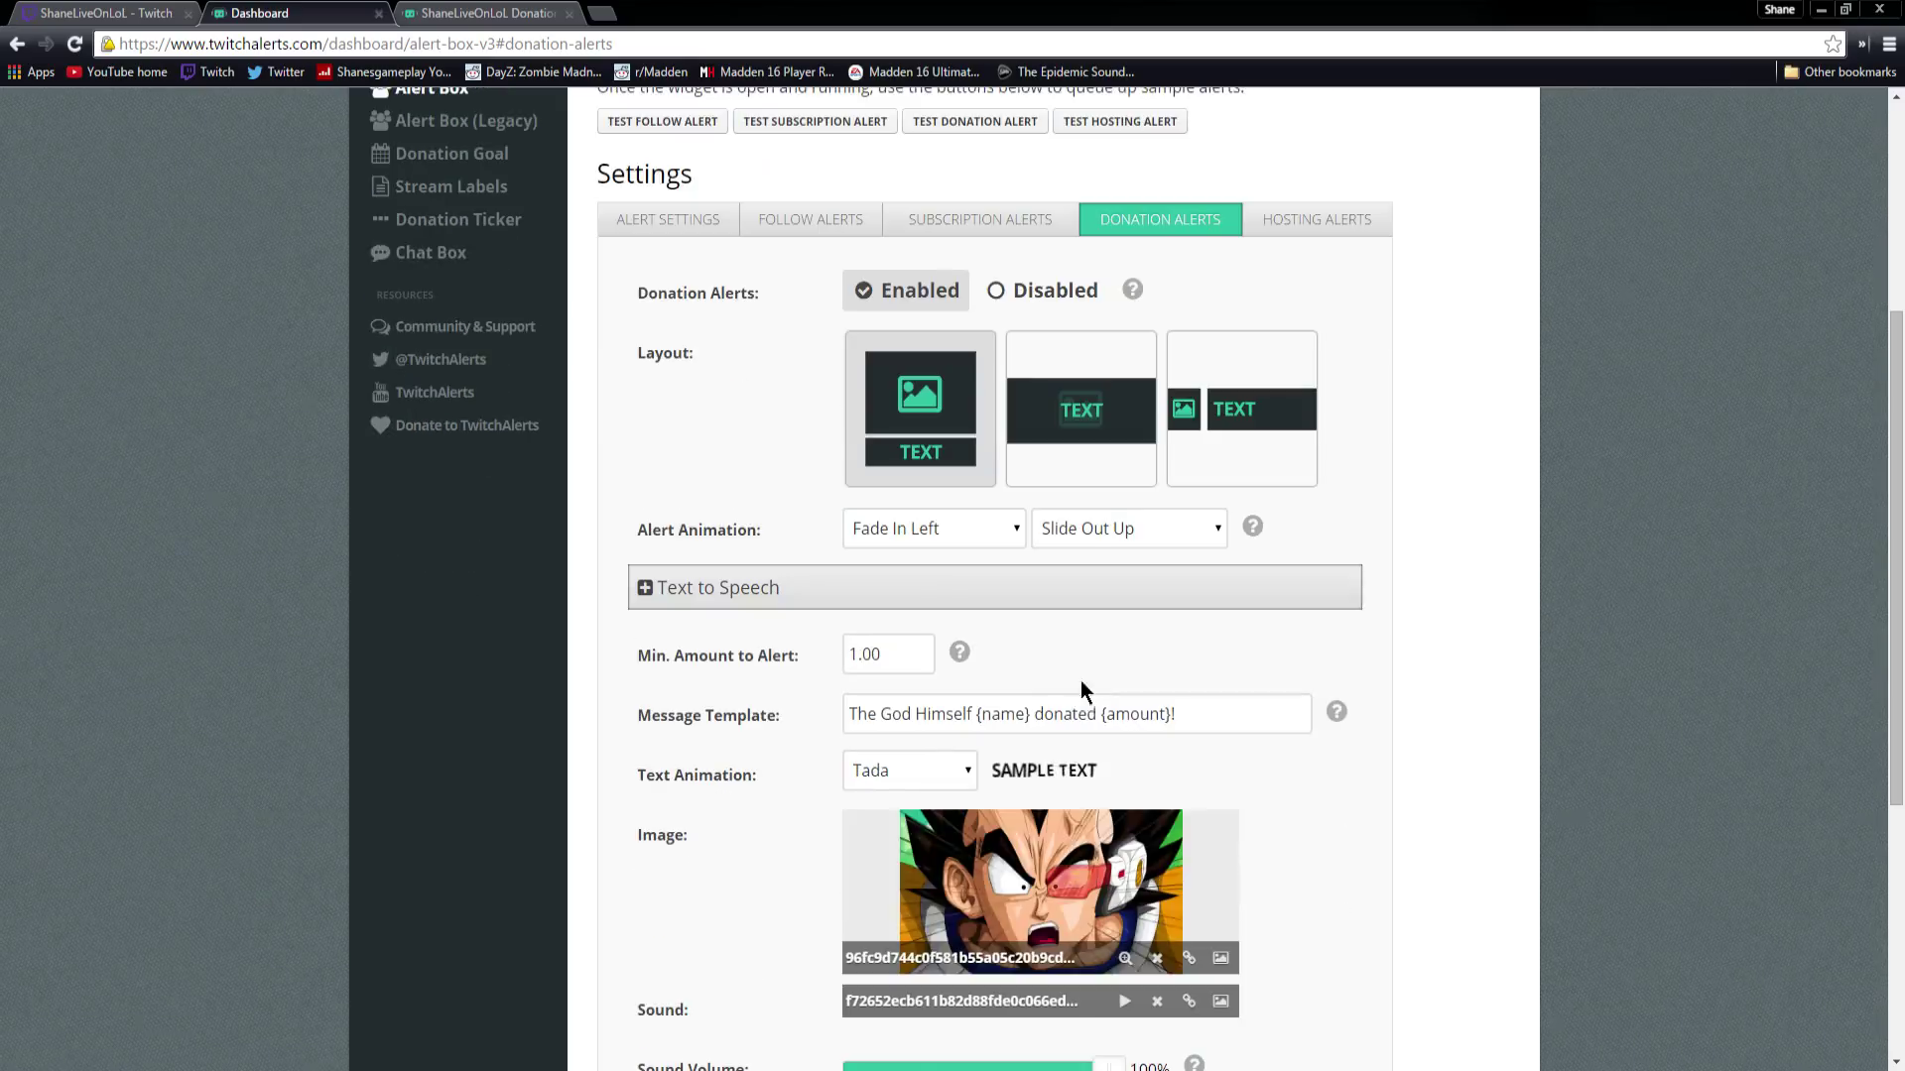
Step: Browse the entrance animation list, then open and browse the exit animations
{"action": "left_click", "coordinate": [926, 544]}
{"action": "left_click_drag", "start_coordinate": [1016, 660], "coordinate": [1008, 581]}
{"action": "left_click", "coordinate": [1008, 531]}
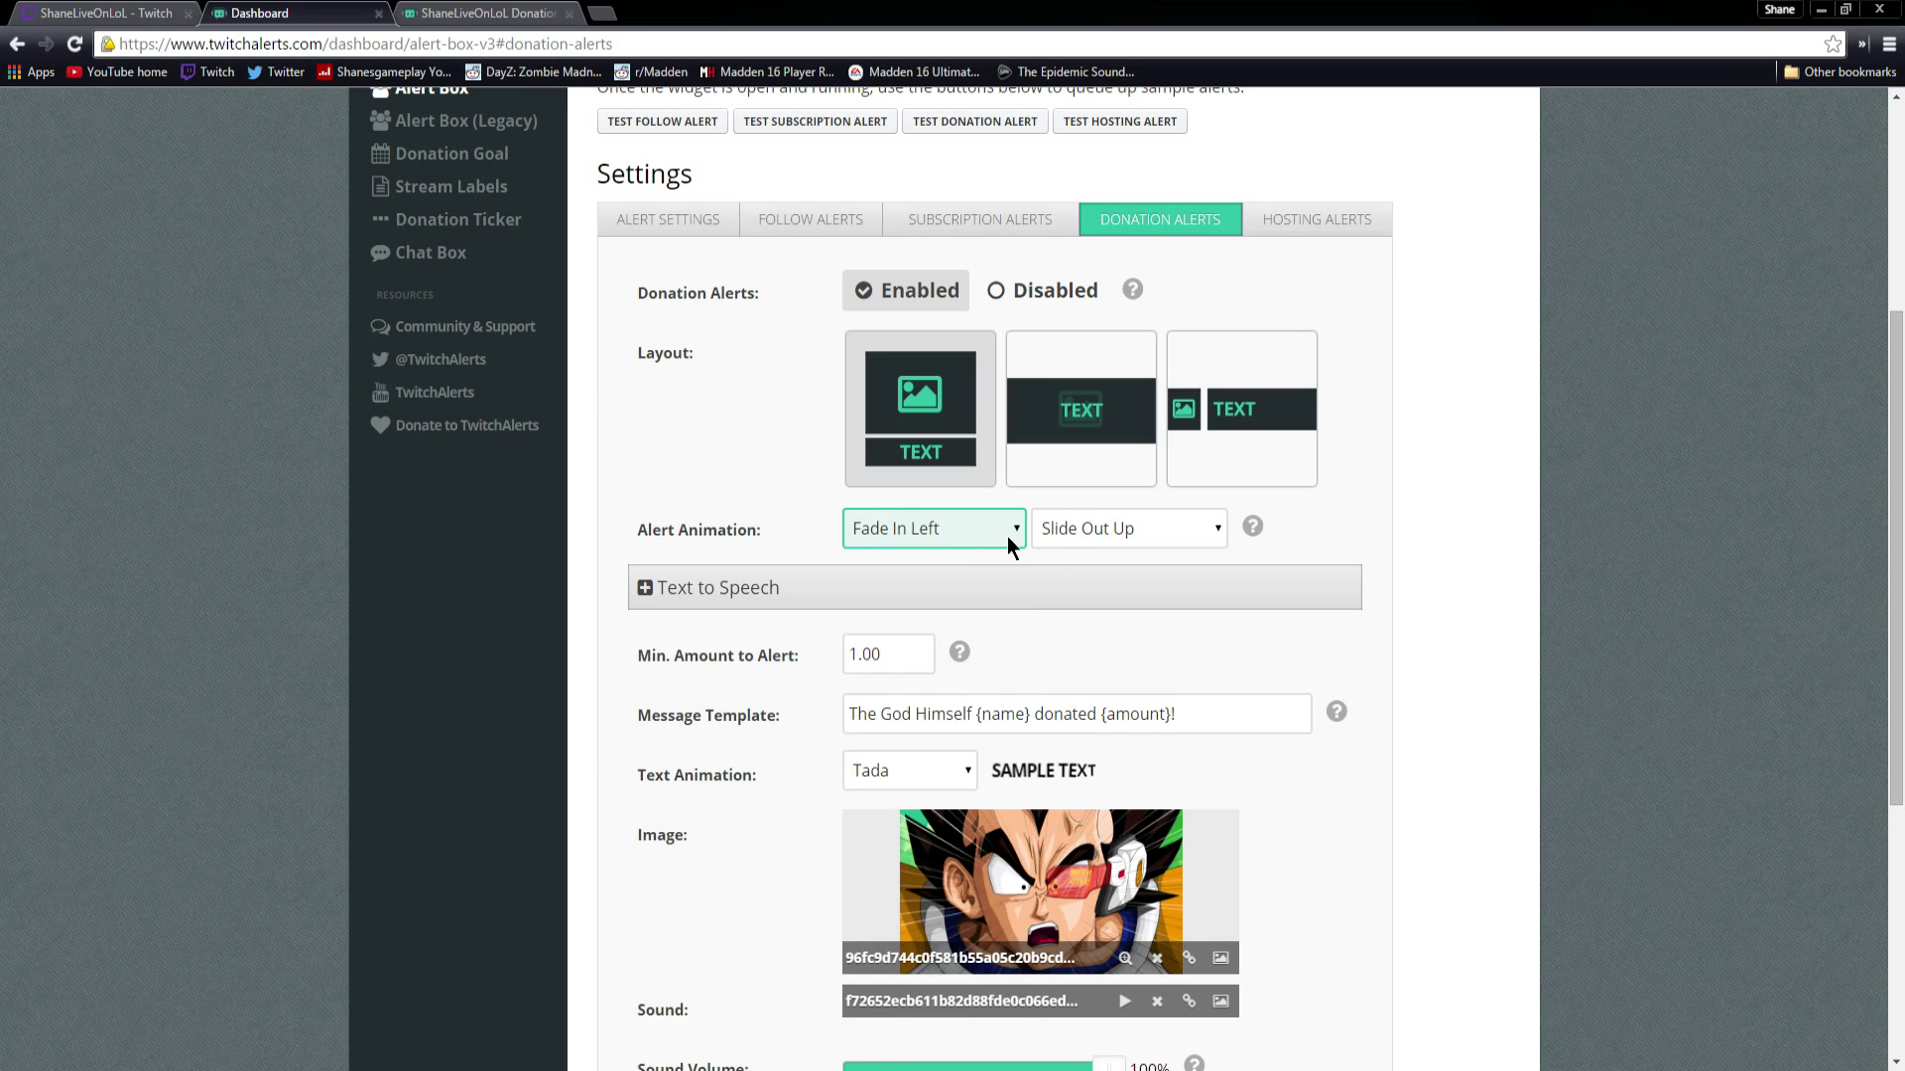
{"action": "left_click", "coordinate": [1107, 528]}
{"action": "left_click_drag", "start_coordinate": [1222, 795], "coordinate": [1217, 836]}
{"action": "scroll", "coordinate": [1202, 754], "scroll_direction": "up", "scroll_amount": 3}
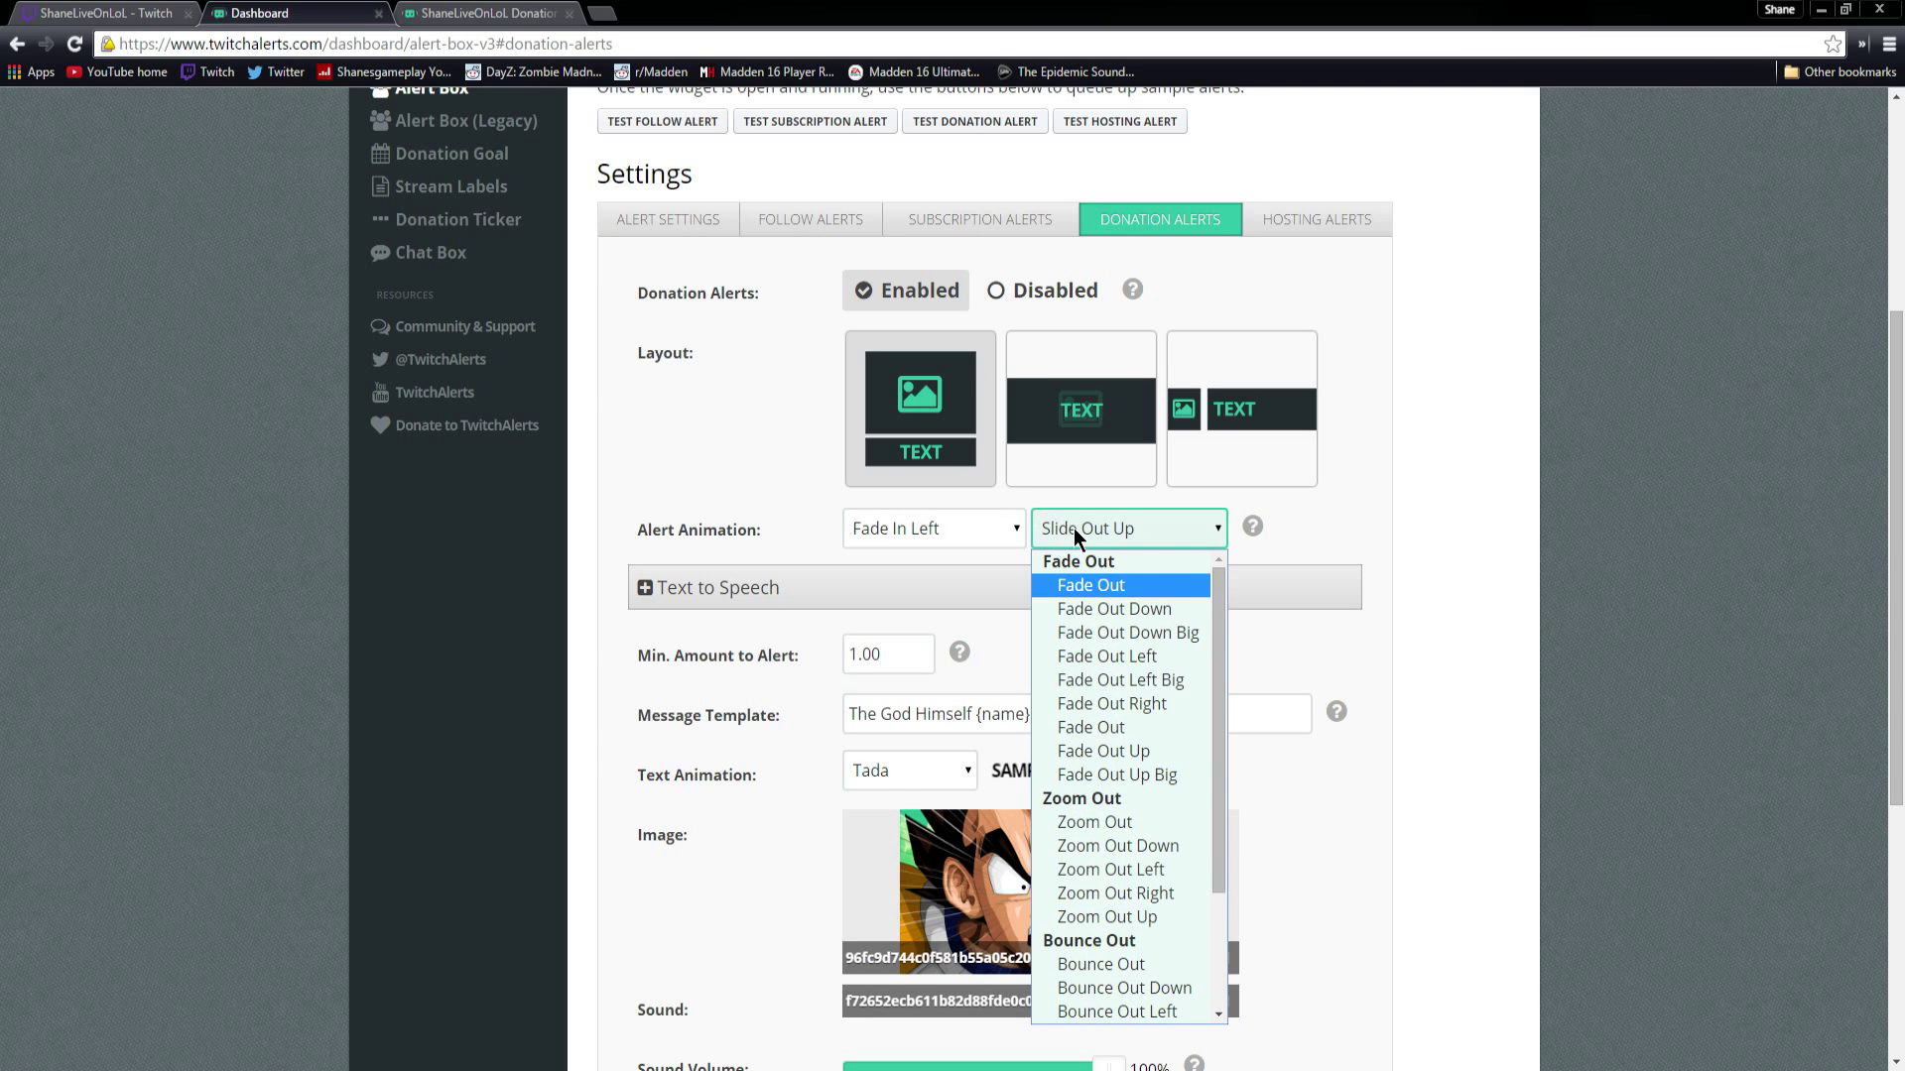